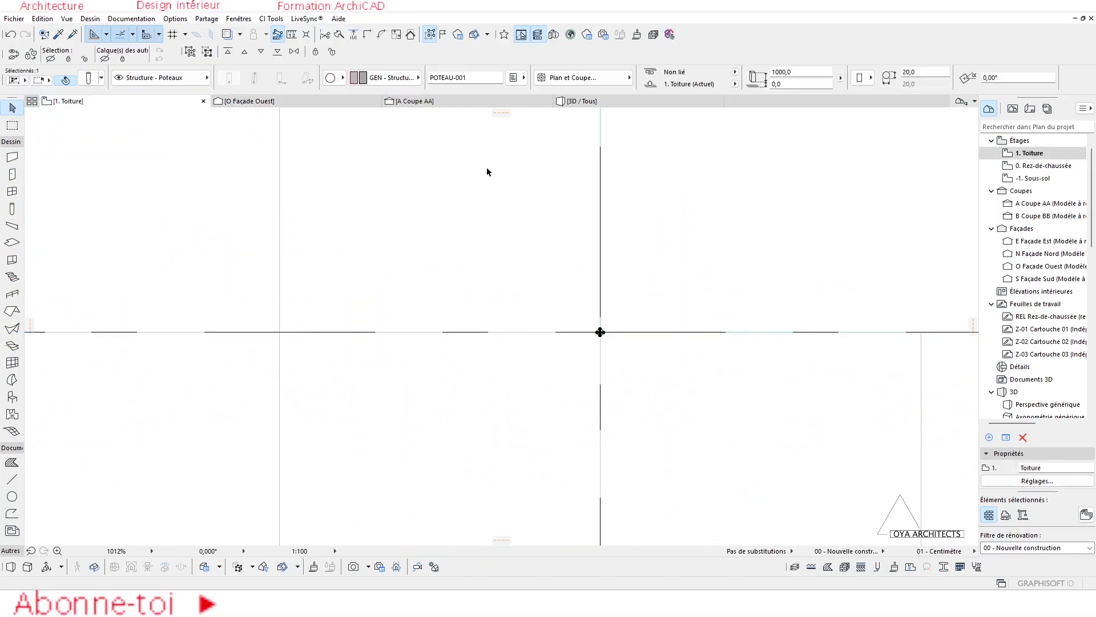
Set the default roof to a basic single-plane structure with a 7° slope and the Toiture - Bac acier material.
click(96, 114)
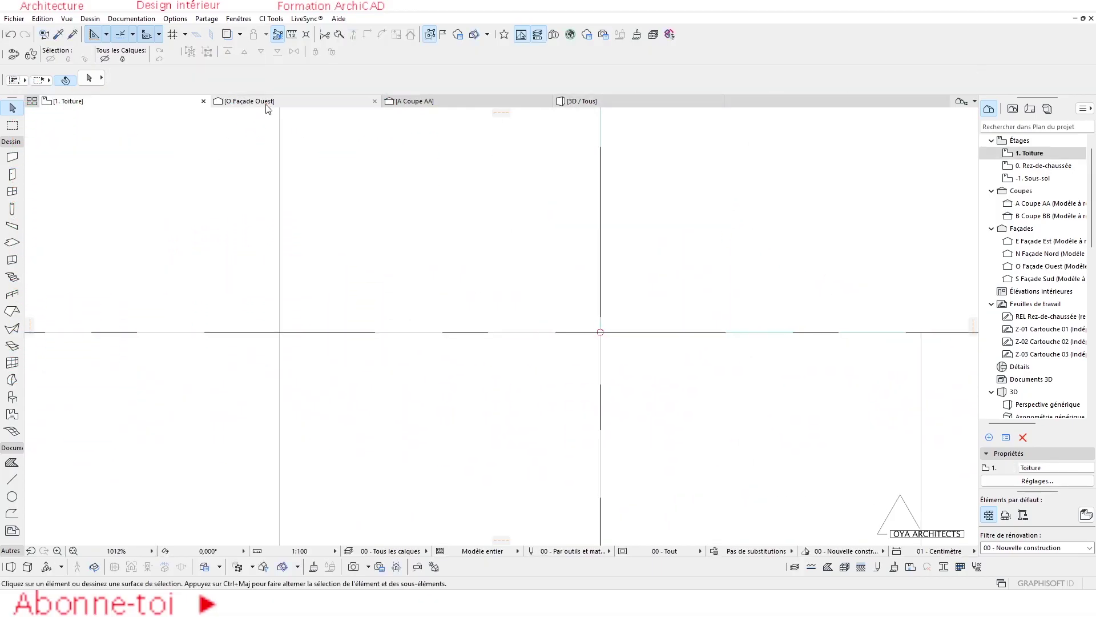
scroll(543, 360, down, 15)
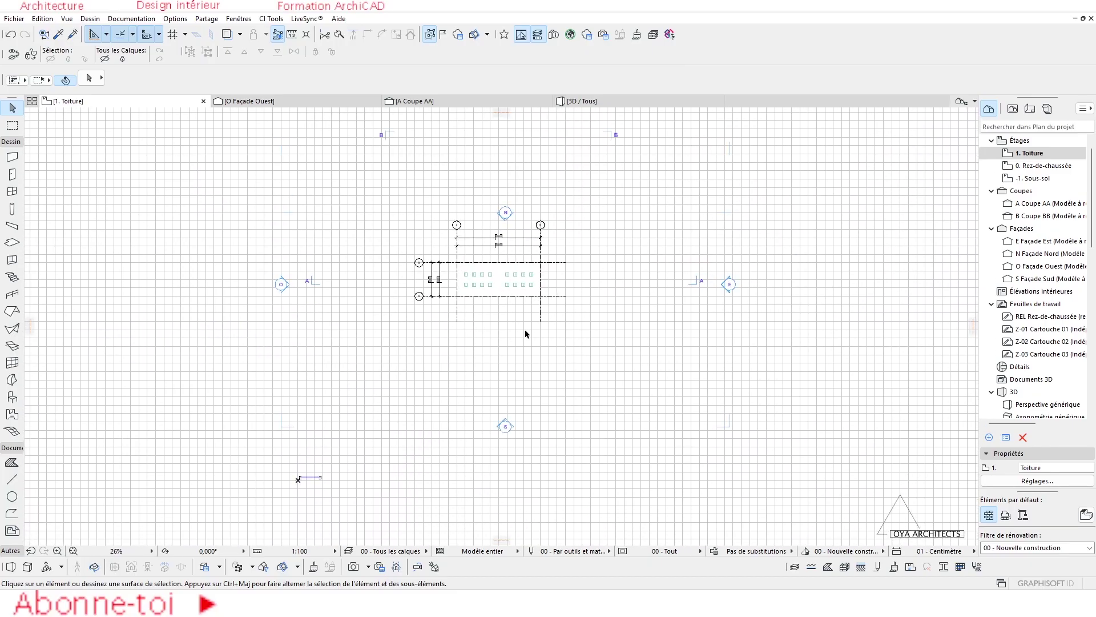
scroll(525, 334, up, 6)
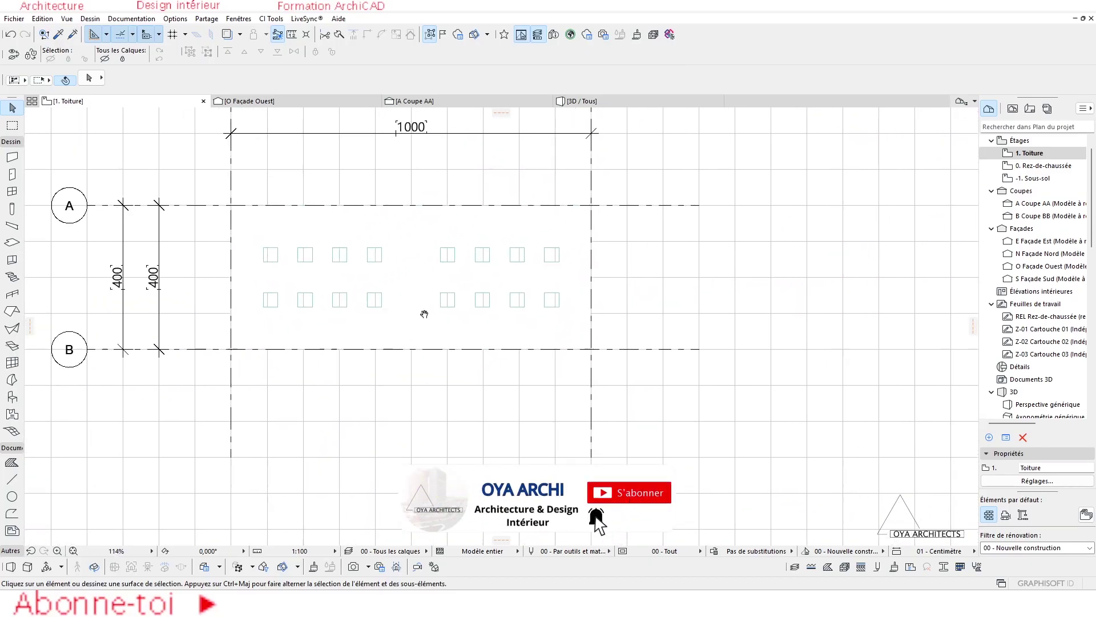
middle_drag(424, 314, 518, 331)
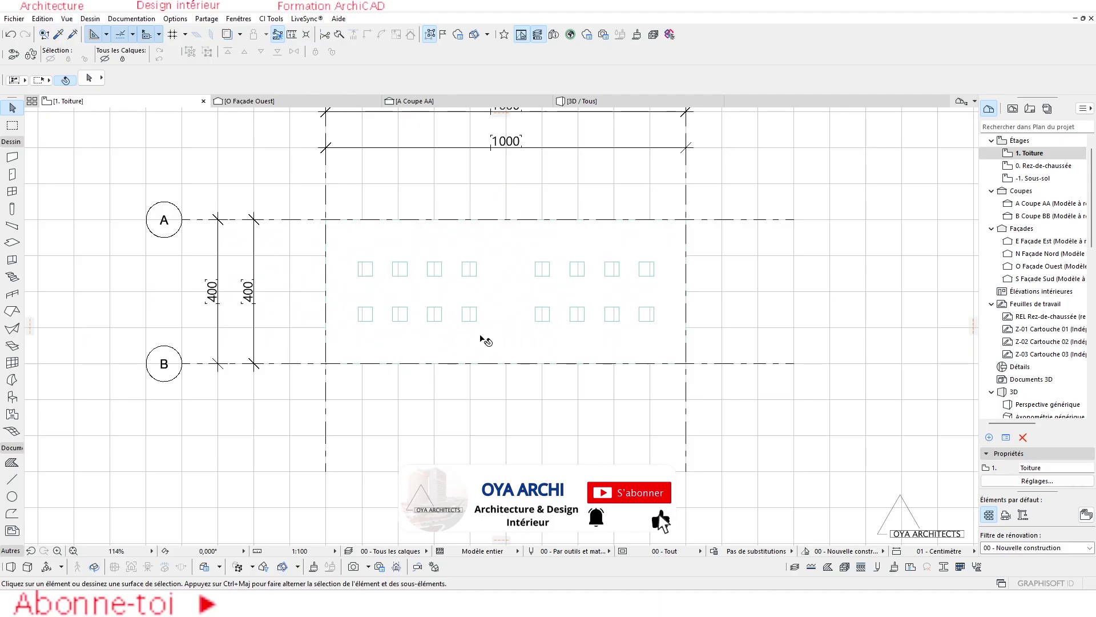
scroll(429, 318, up, 2)
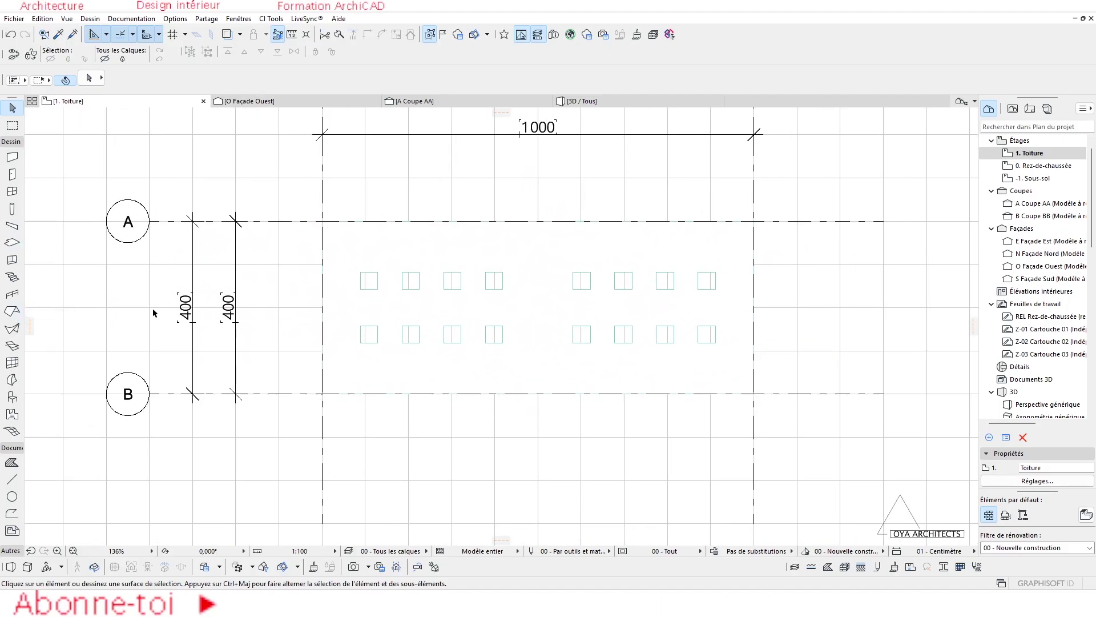
click(12, 311)
click(87, 79)
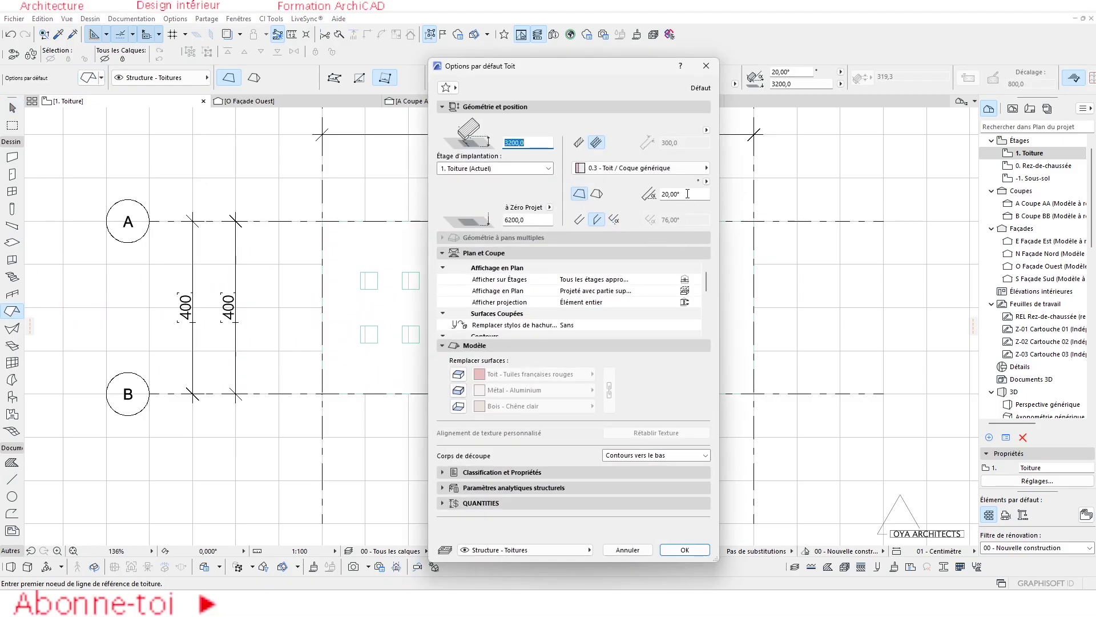
text(7)
click(578, 142)
click(625, 169)
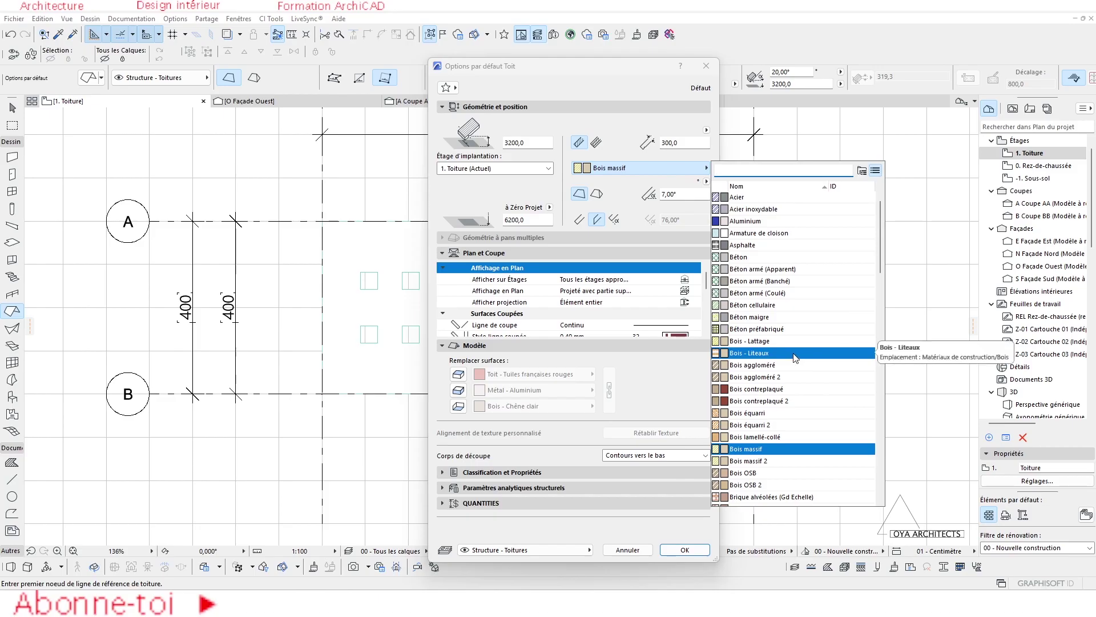
text(toit)
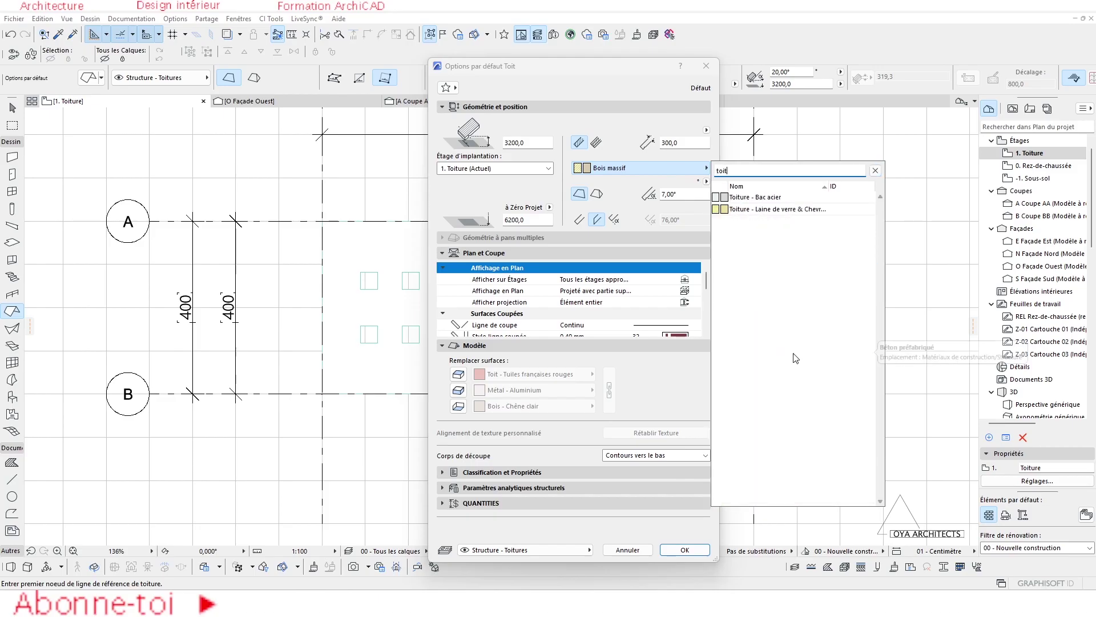
click(760, 197)
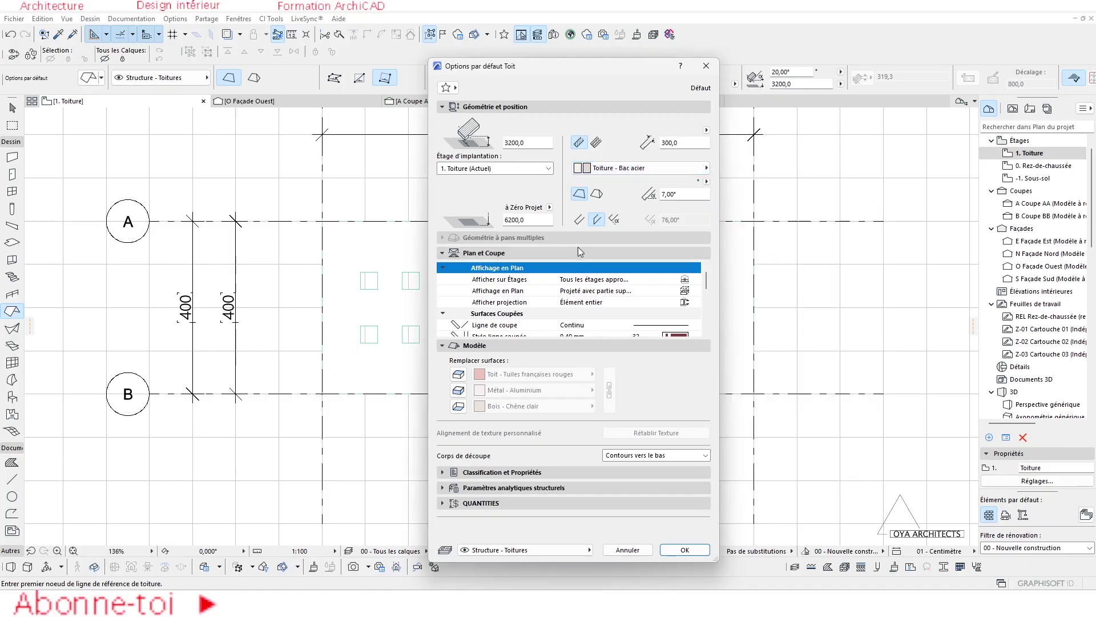
Override the default roof's three linked surfaces with Toit - Tuiles grises and set its height above the Toiture storey to 0,0.
click(458, 390)
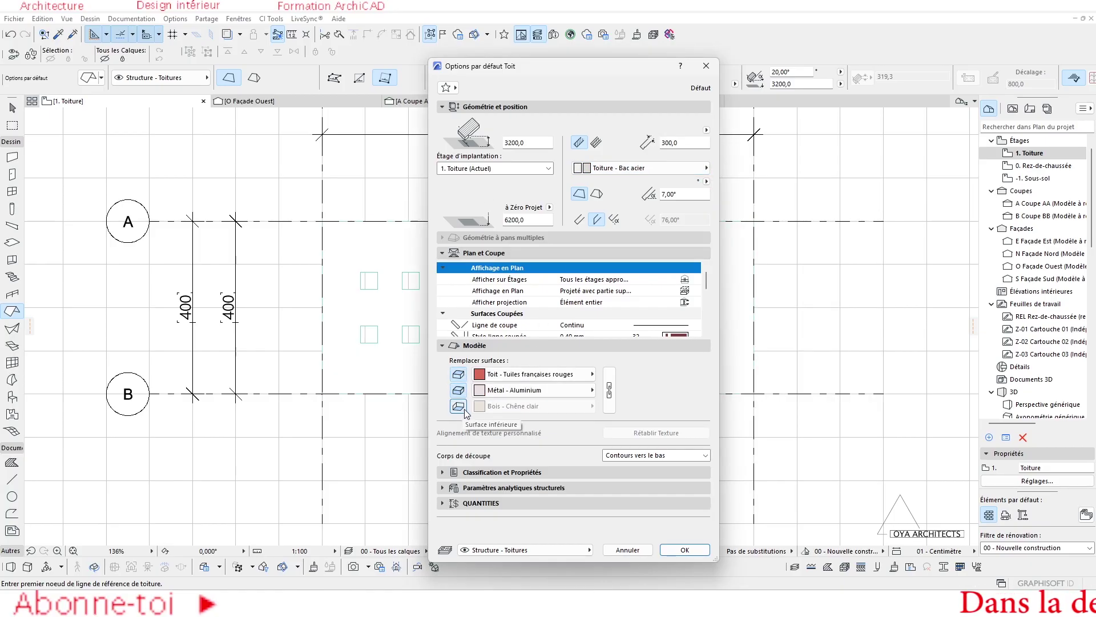
click(458, 406)
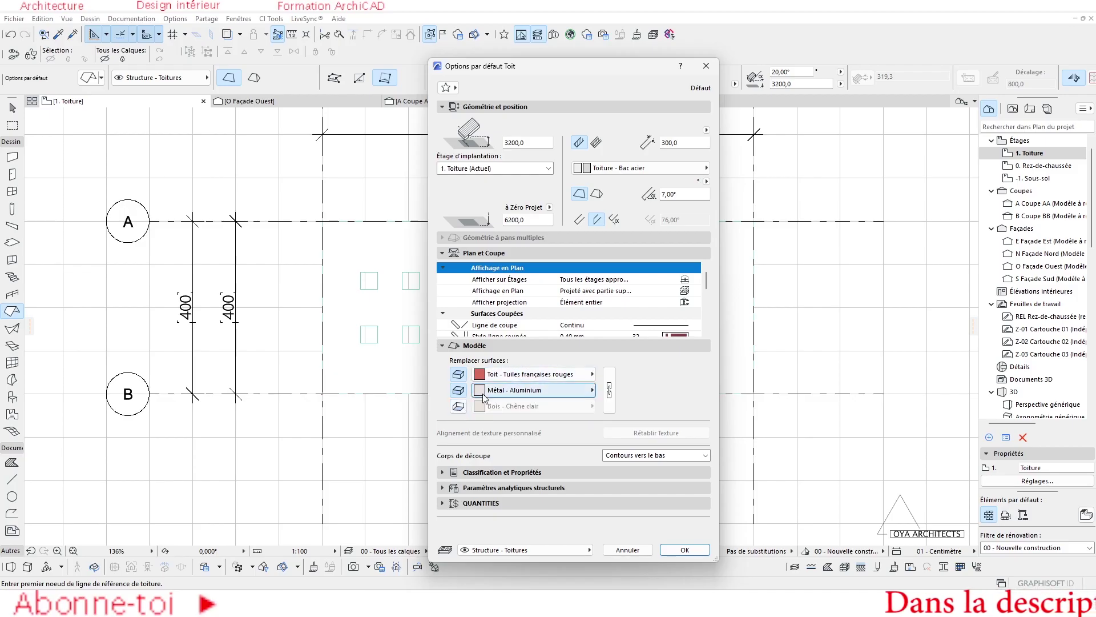
click(534, 374)
click(656, 492)
click(608, 390)
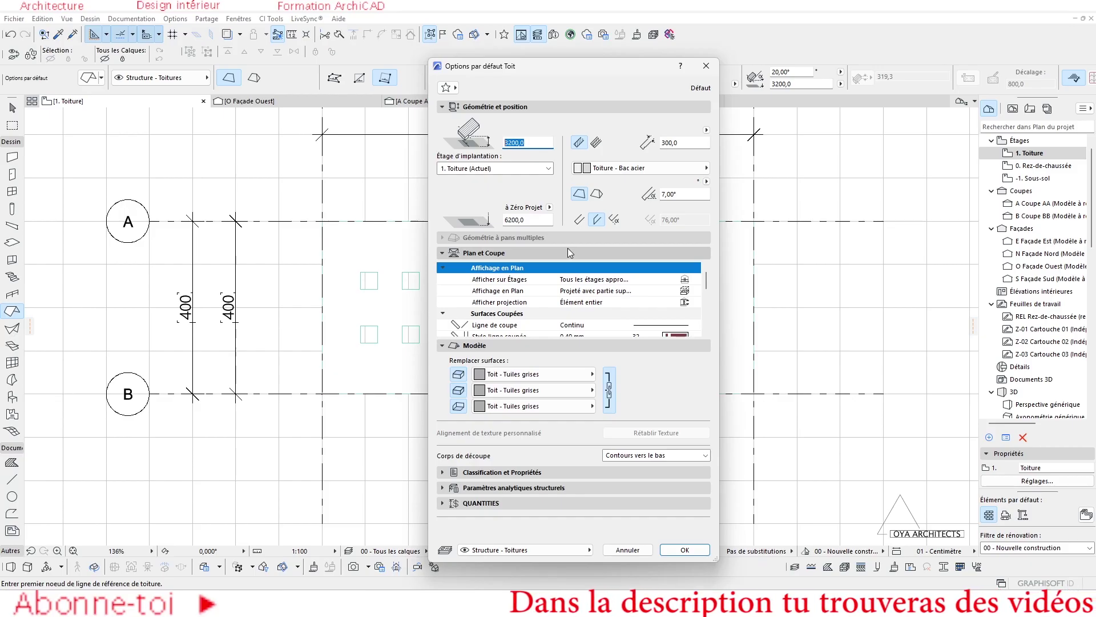
text(0,0)
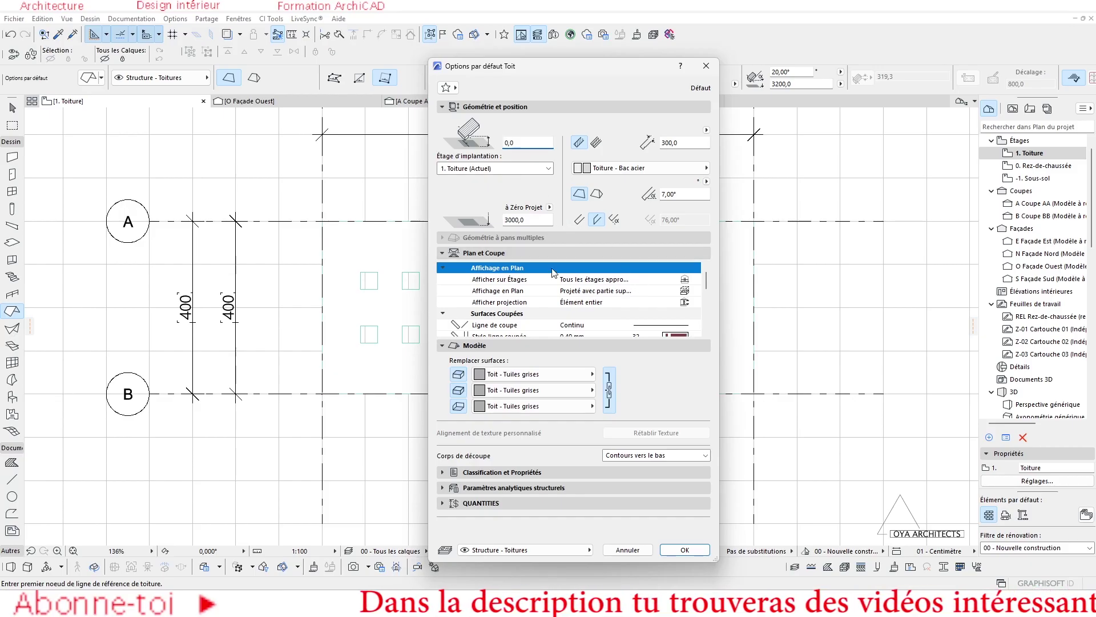
click(688, 549)
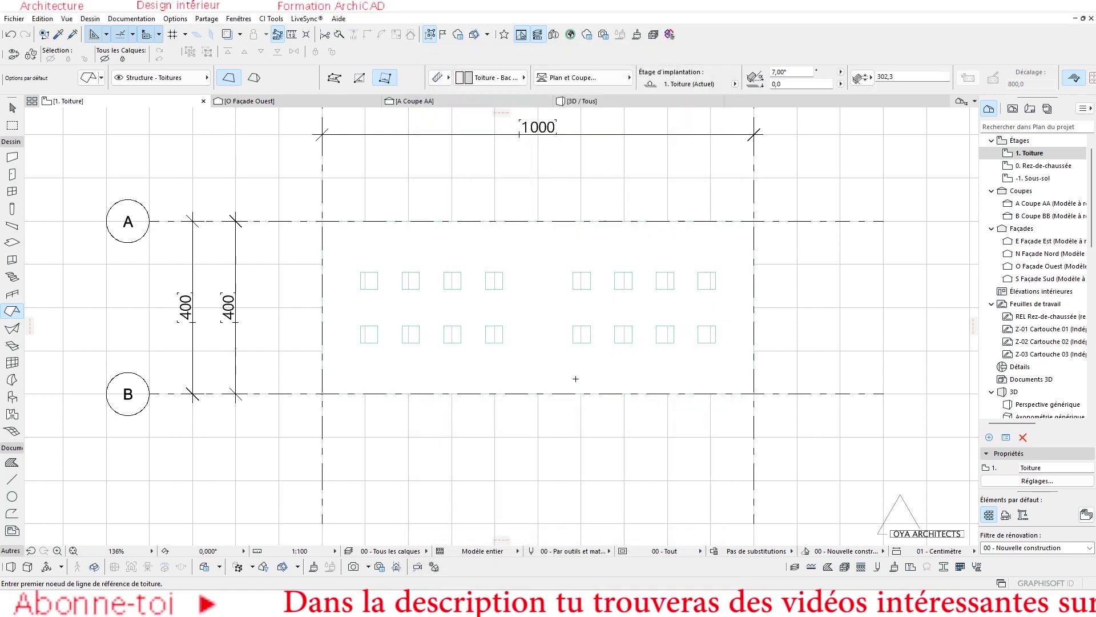
Draw the roof's reference line along axis B from axis 1 to axis 2, sloping upward toward axis A.
scroll(507, 326, down, 5)
scroll(442, 342, up, 10)
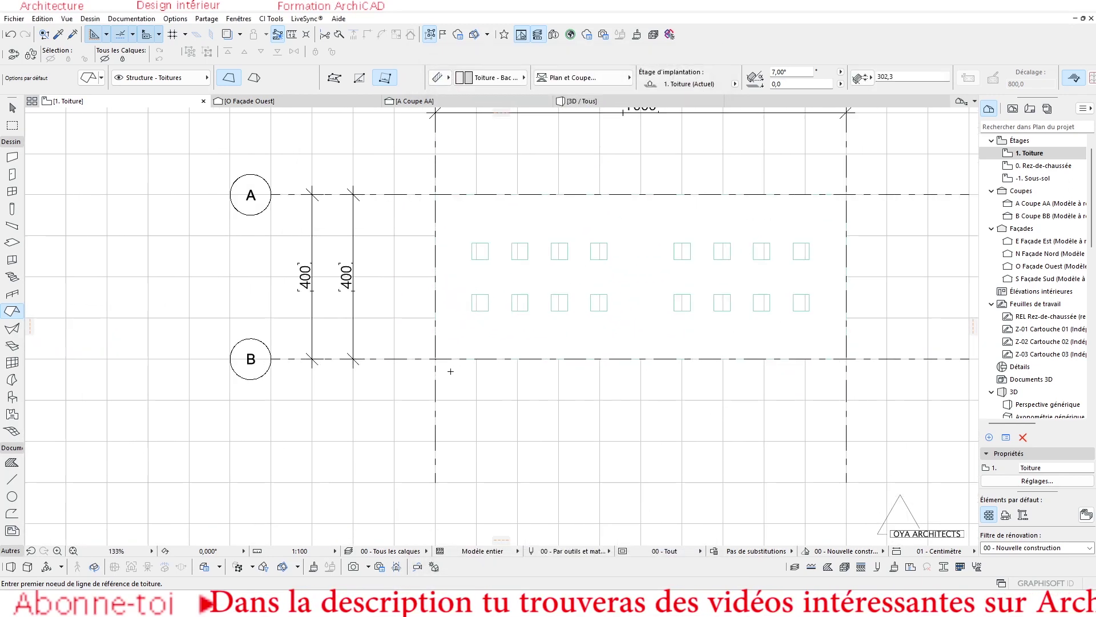
scroll(406, 369, up, 12)
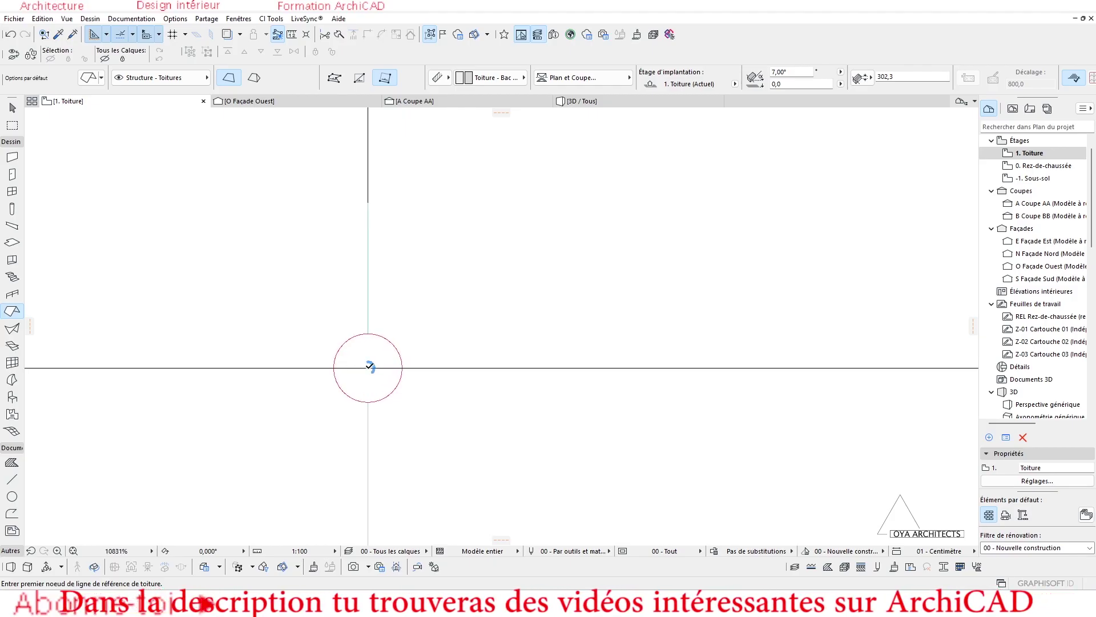
click(368, 366)
scroll(482, 359, down, 15)
scroll(572, 358, up, 10)
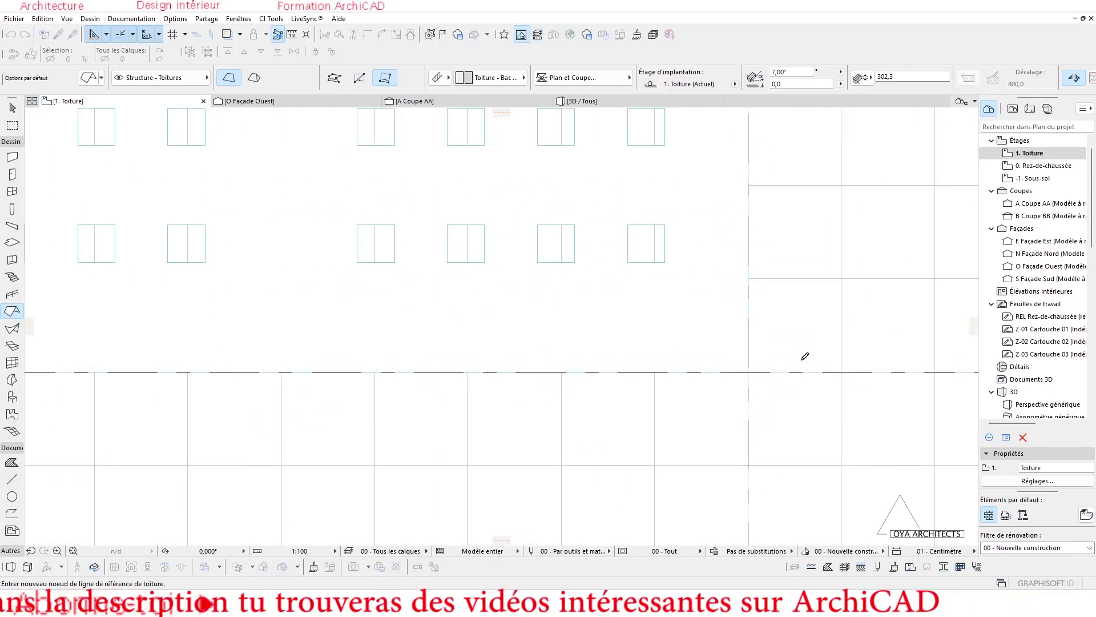
click(760, 367)
scroll(738, 317, down, 4)
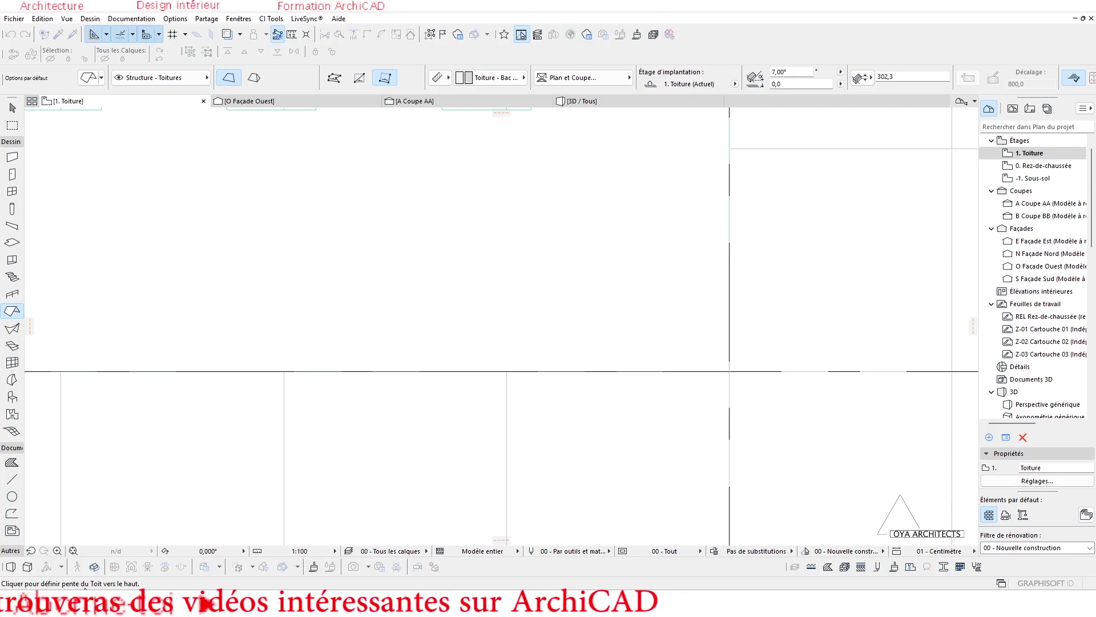
scroll(680, 396, down, 5)
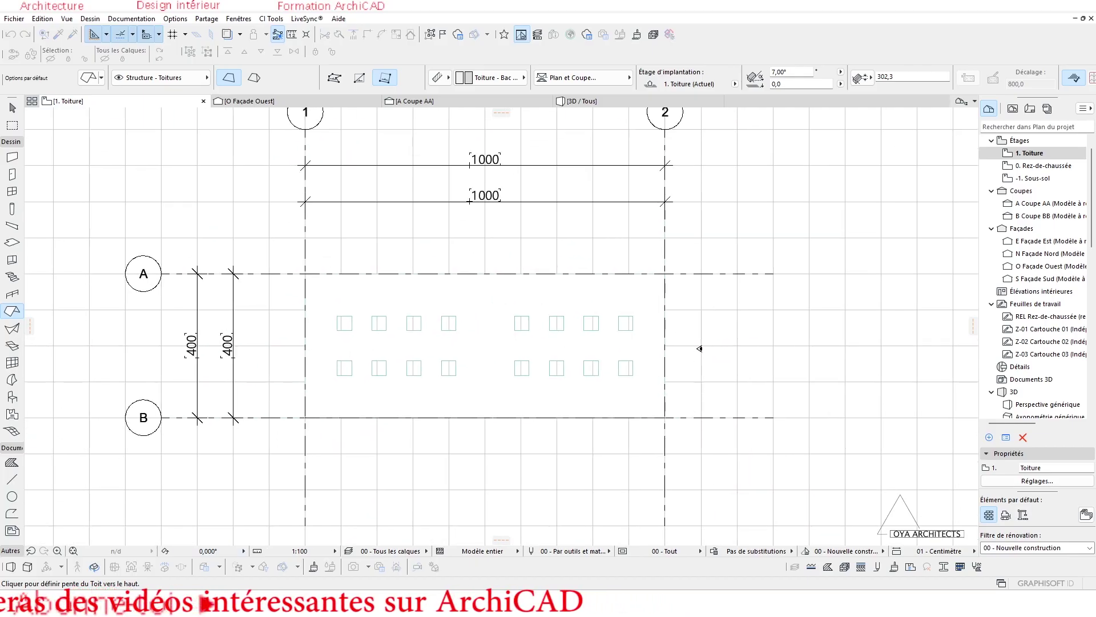
scroll(680, 410, up, 5)
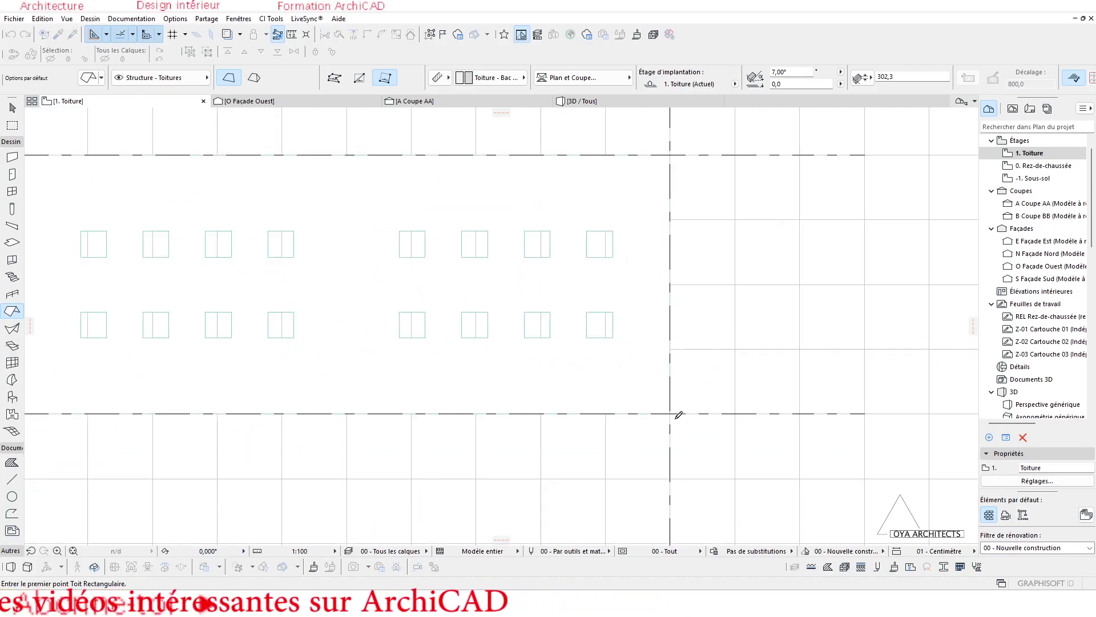
Outline the rectangular roof over the building between axes 1 and 2, extending 4000 from axis B to axis A.
scroll(460, 382, down, 5)
scroll(360, 360, up, 8)
scroll(338, 401, up, 4)
click(343, 396)
scroll(394, 308, down, 4)
middle_drag(445, 229, 391, 413)
scroll(391, 413, down, 4)
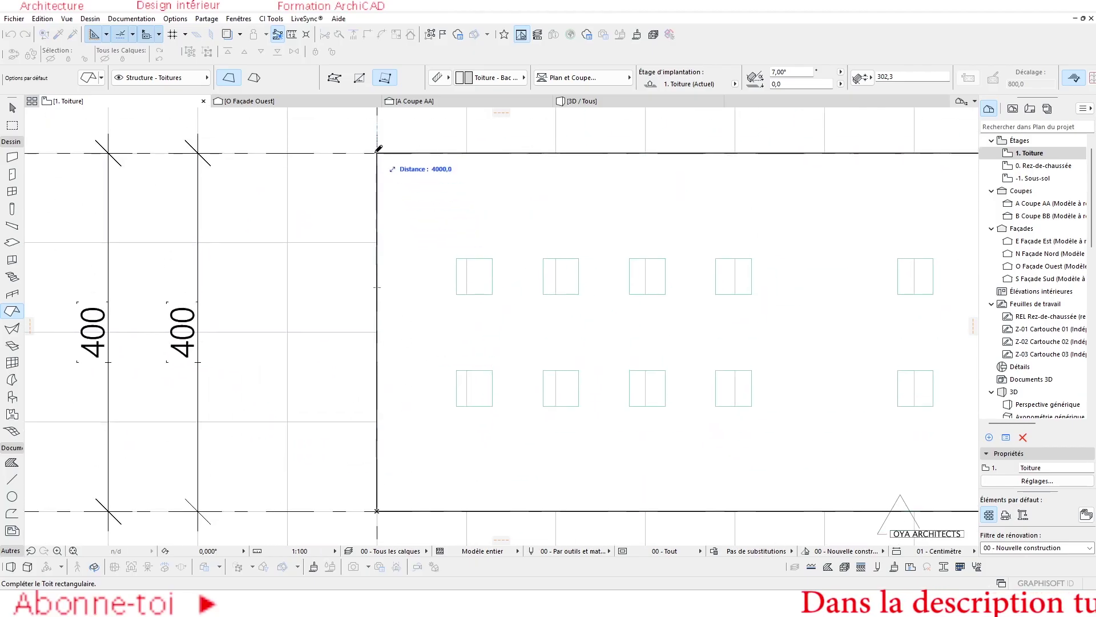
click(377, 149)
Select the new tiled roof in the 3D view and set its vertical thickness to 20,2.
scroll(464, 206, down, 5)
click(582, 101)
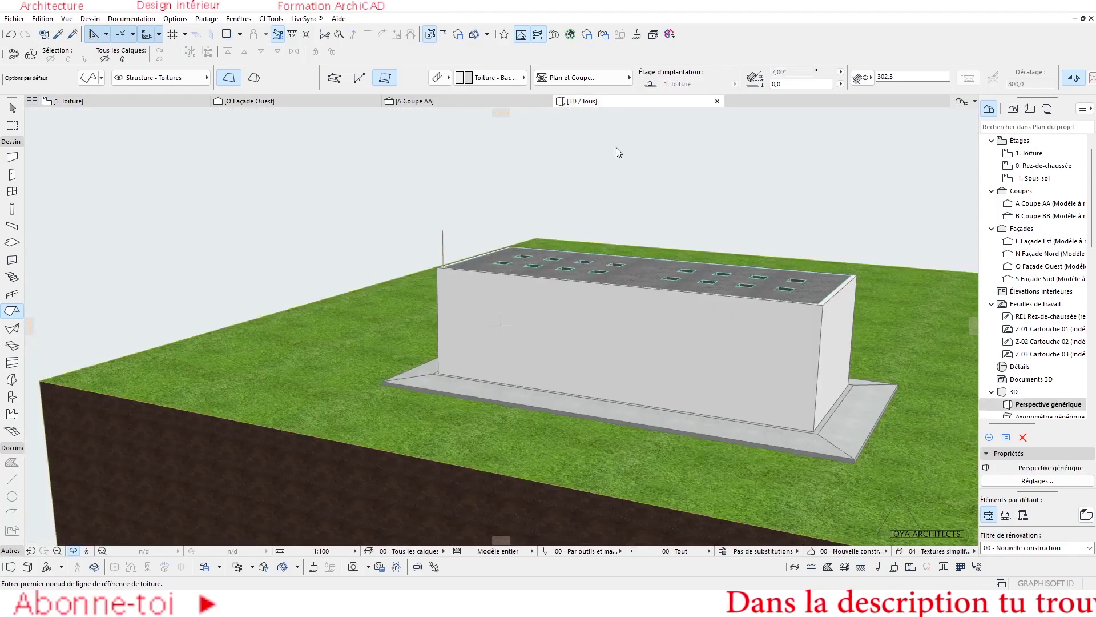
shift+middle_drag(568, 325, 625, 302)
scroll(531, 359, up, 4)
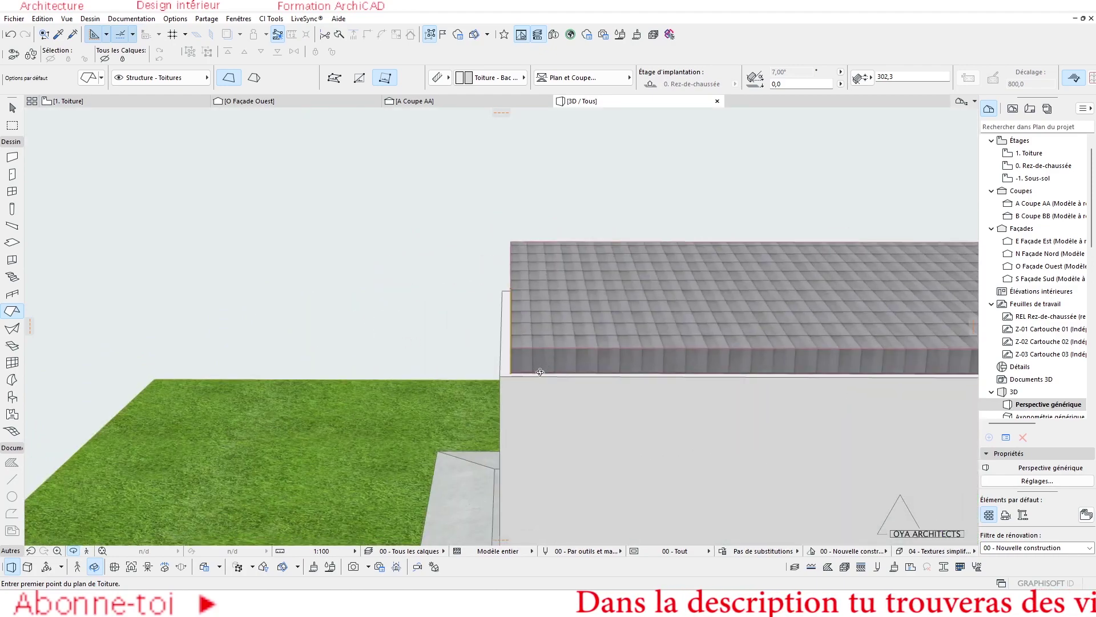
scroll(540, 372, down, 5)
shift+middle_drag(411, 194, 699, 232)
click(699, 231)
key(Escape)
key(Escape)
click(714, 213)
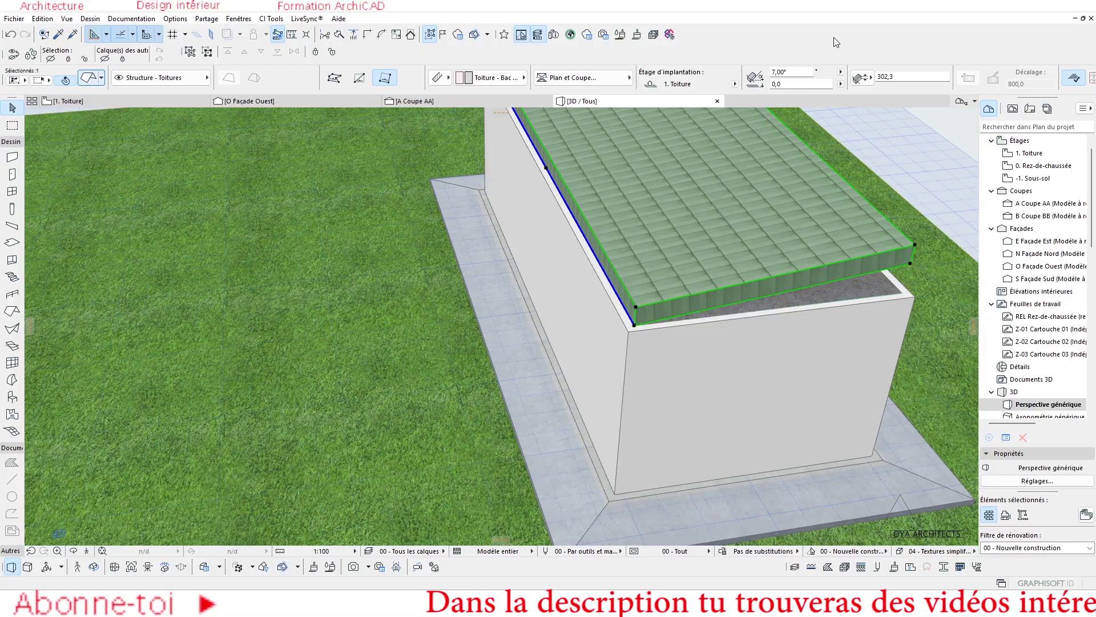
key(ctrl+t)
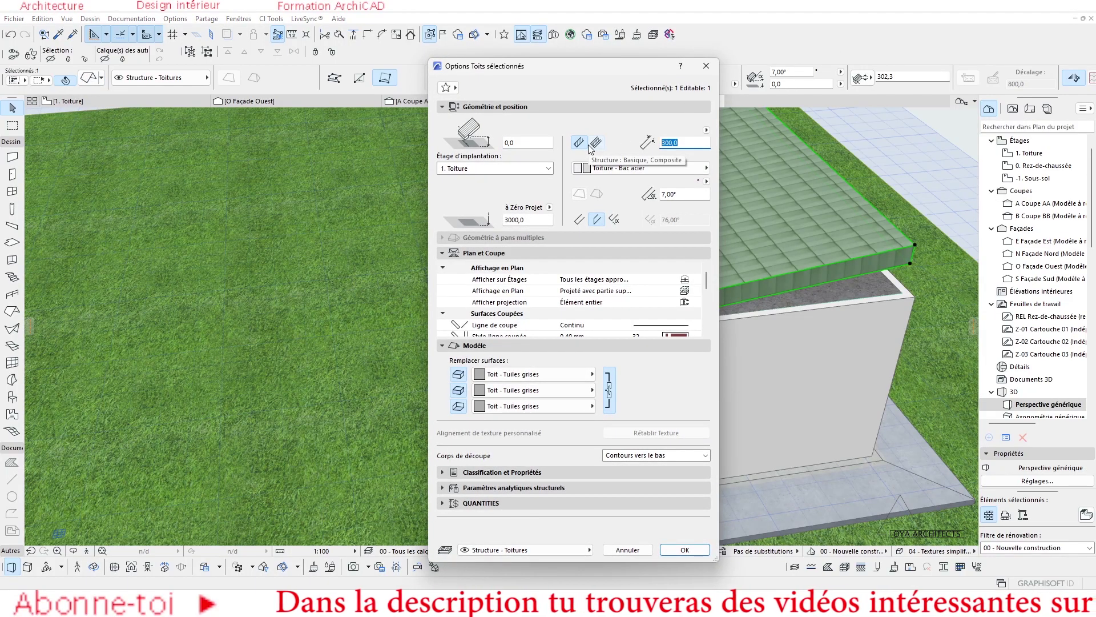
text(20,2)
key(Return)
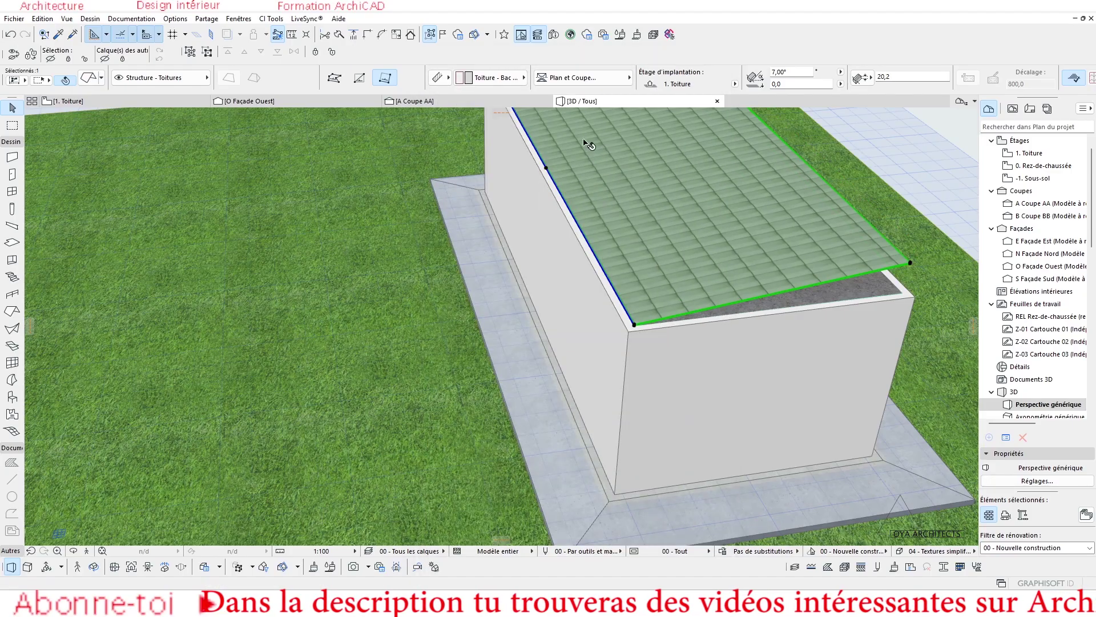
Examine the thinned roof in 3D, and review the Toiture and Rez-de-chaussée floor plans.
scroll(660, 237, up, 6)
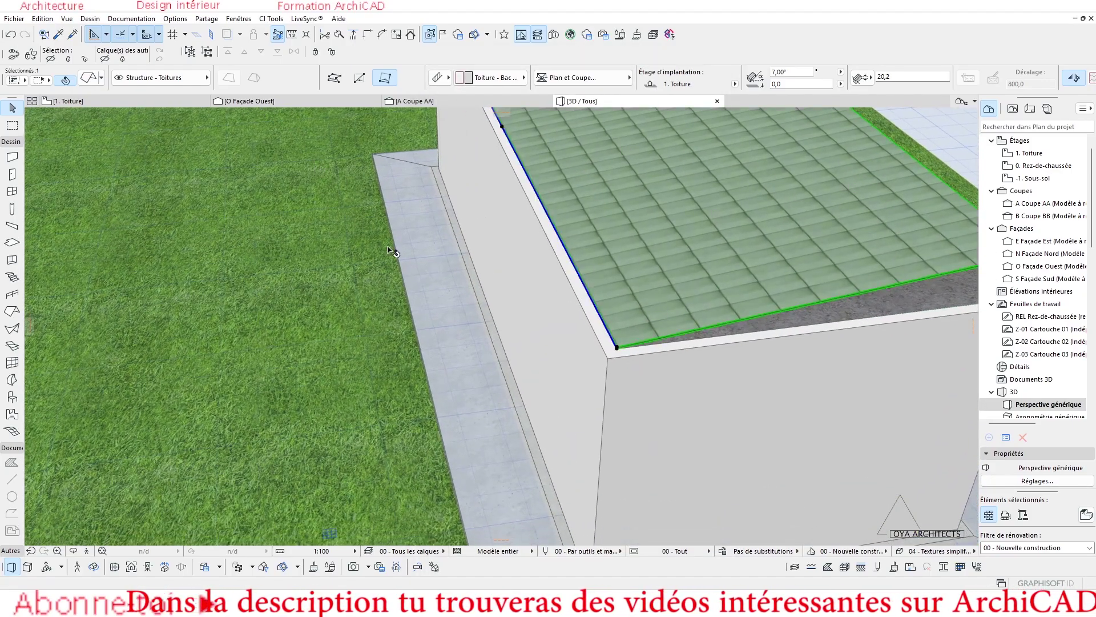
scroll(390, 251, down, 10)
click(123, 102)
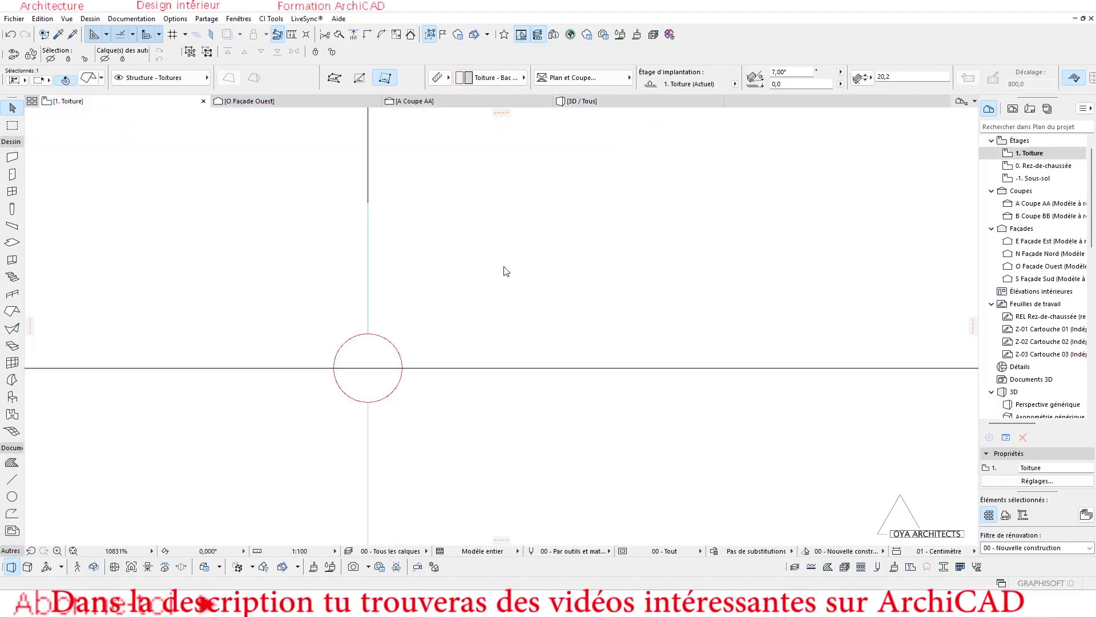
key(Escape)
scroll(502, 343, down, 15)
scroll(565, 359, up, 5)
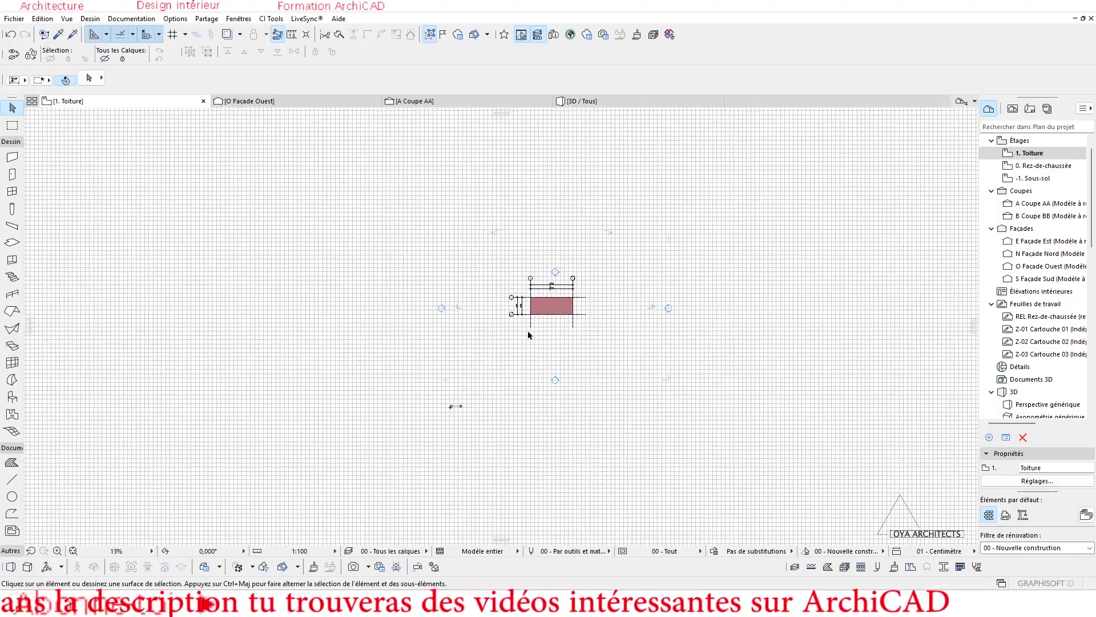
scroll(528, 335, up, 5)
click(278, 256)
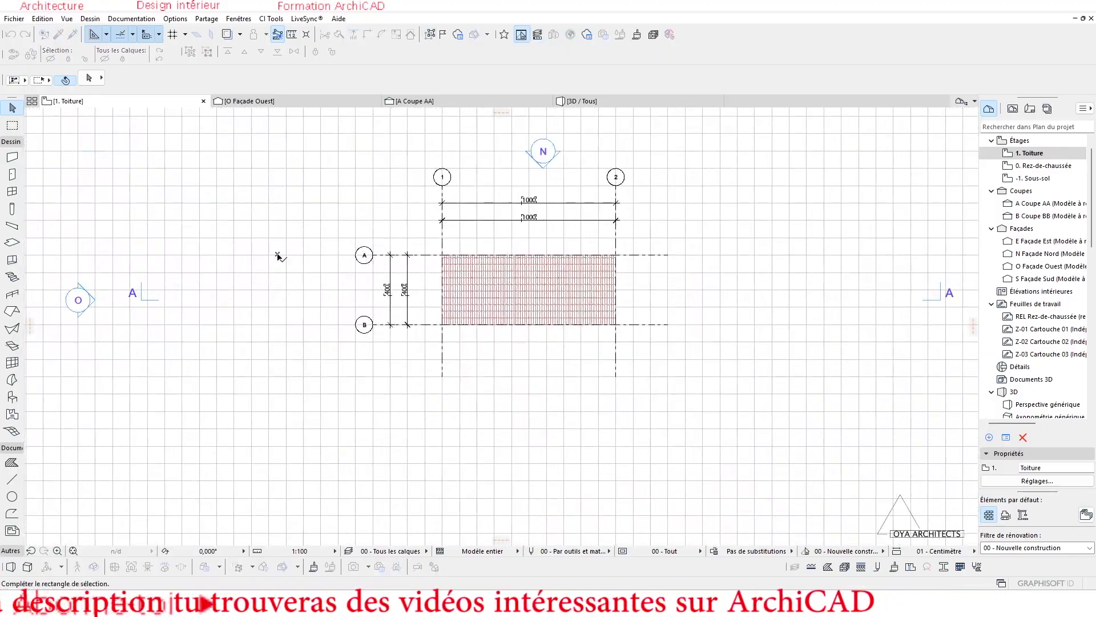
click(1043, 166)
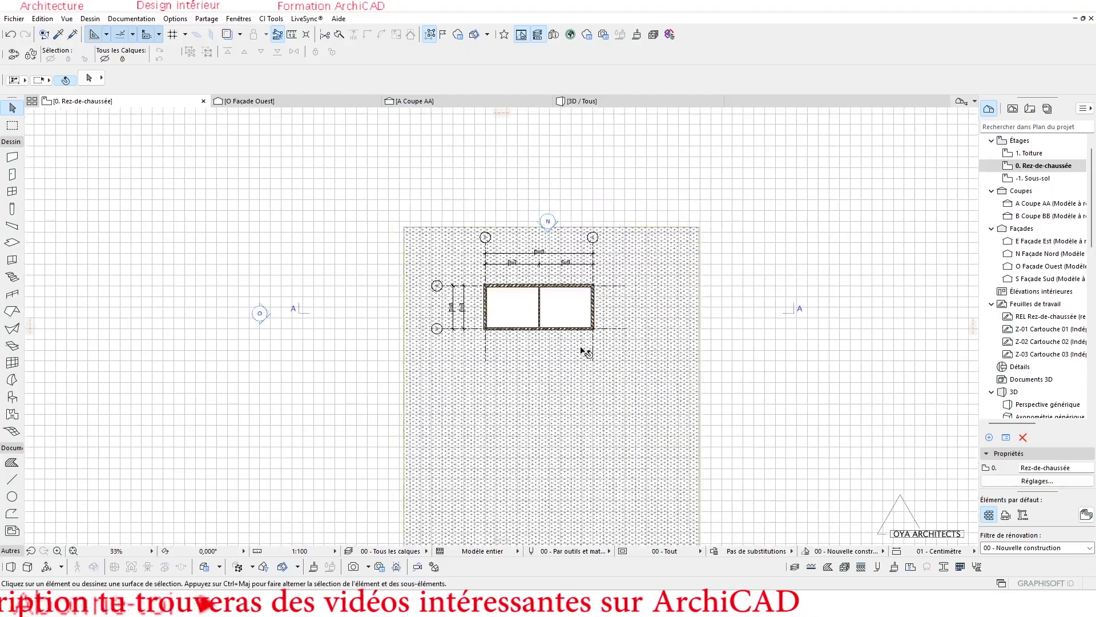
scroll(513, 301, up, 4)
scroll(517, 309, down, 5)
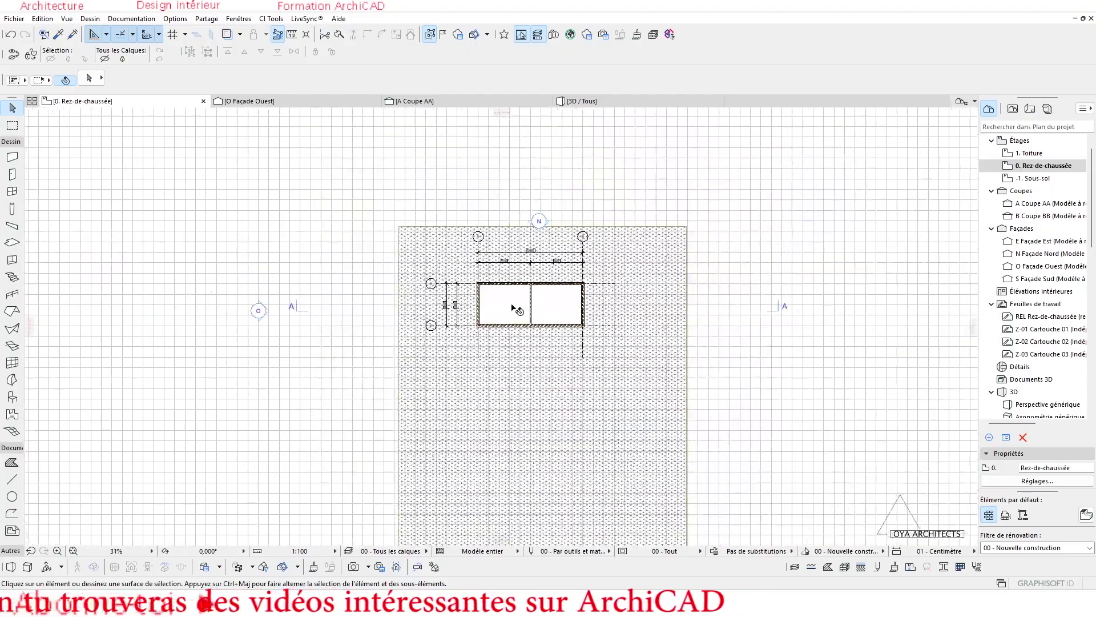
scroll(516, 310, down, 1)
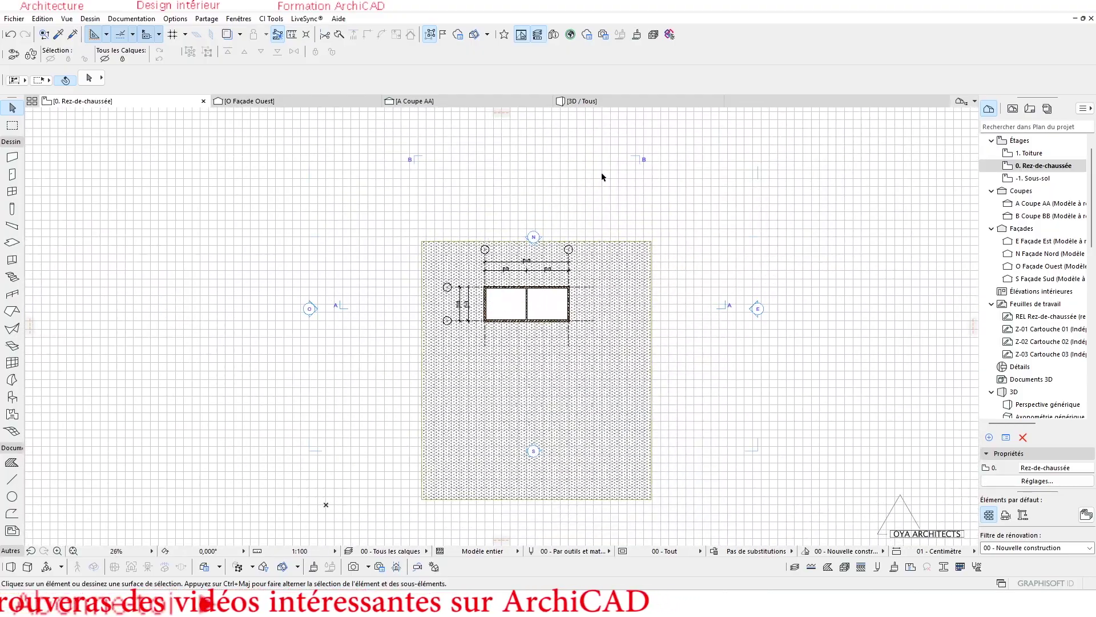
Return to the 3D view, select the roof and examine how it sits on the walls.
click(604, 105)
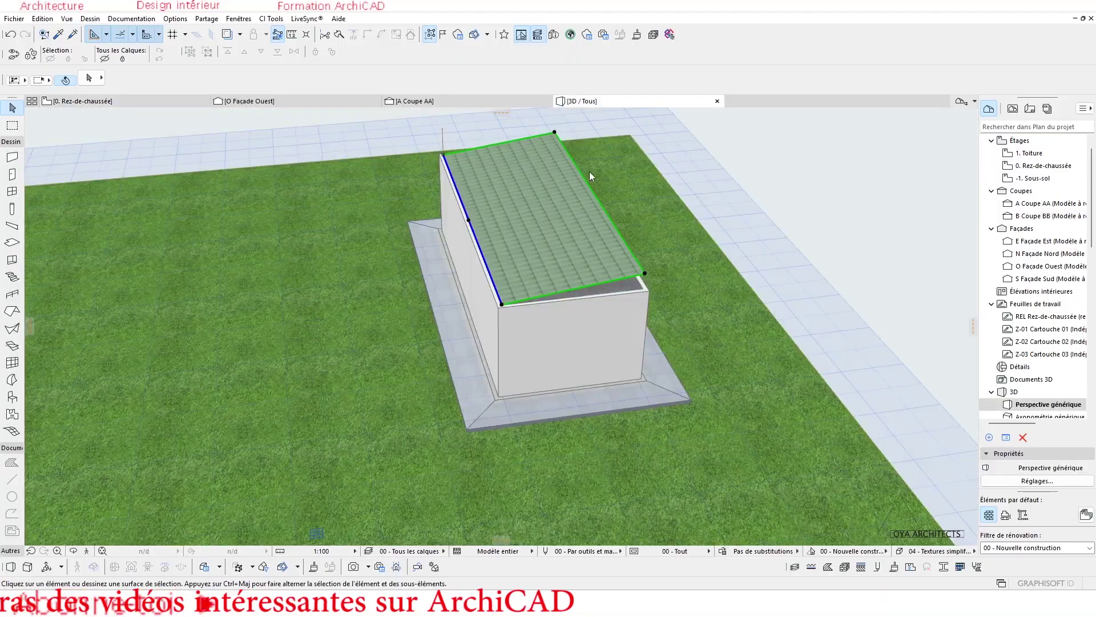
click(601, 273)
scroll(599, 273, down, 3)
shift+middle_drag(535, 276, 536, 233)
scroll(535, 233, up, 5)
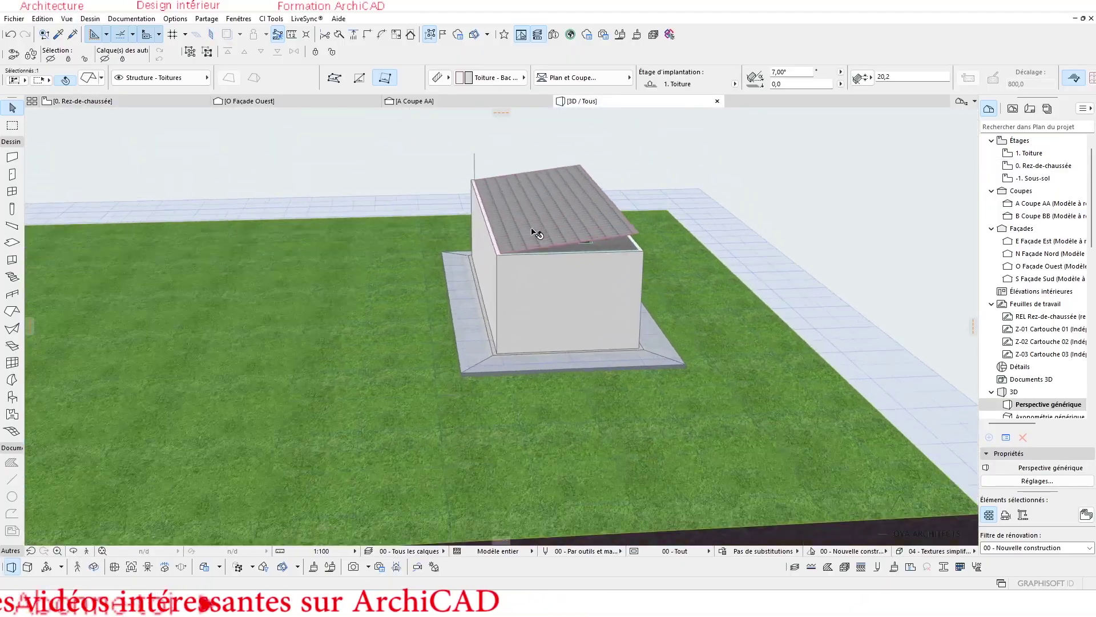
Examine the roof on the building from several 3D viewpoints, and inspect the Rez-de-chaussée floor plan.
scroll(604, 277, down, 3)
shift+middle_drag(605, 276, 631, 288)
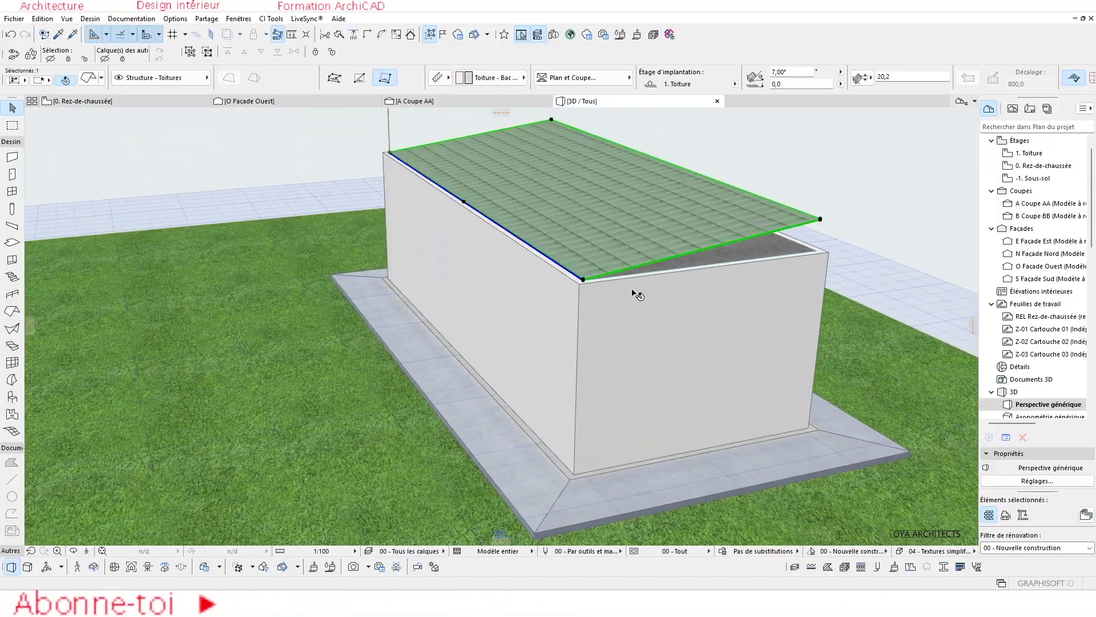
scroll(628, 297, down, 2)
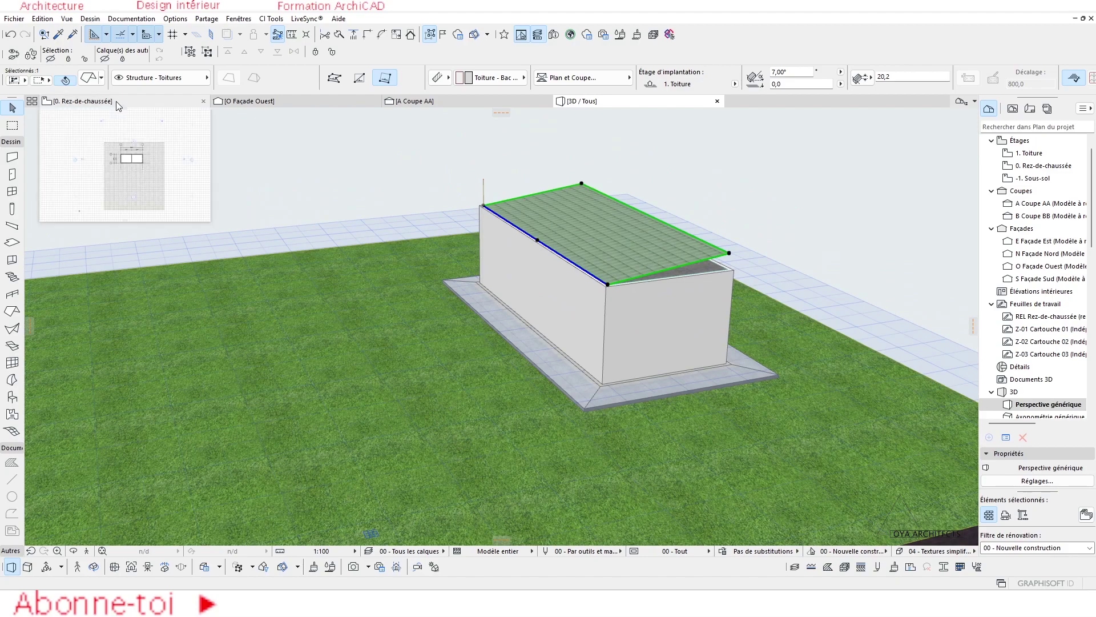
scroll(645, 337, up, 2)
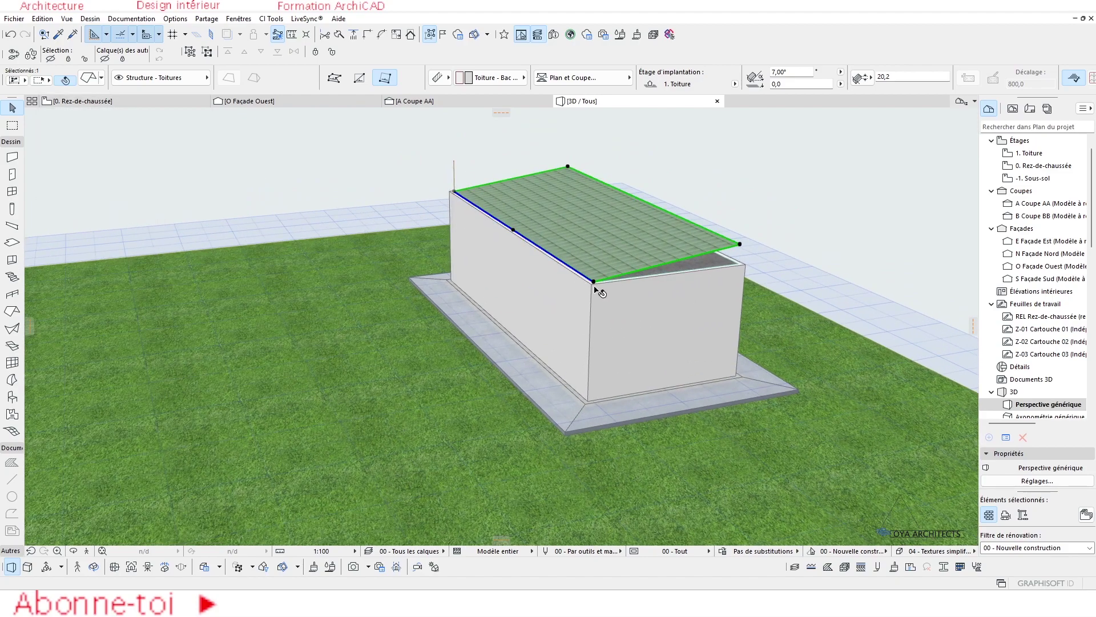
click(82, 101)
scroll(411, 315, up, 5)
scroll(411, 315, up, 5)
scroll(431, 318, down, 4)
On the Toiture plan, move the round column from the intersection of axes 1 and B to the intersection of axes 2 and B.
click(1033, 153)
double_click(1034, 154)
scroll(423, 315, up, 6)
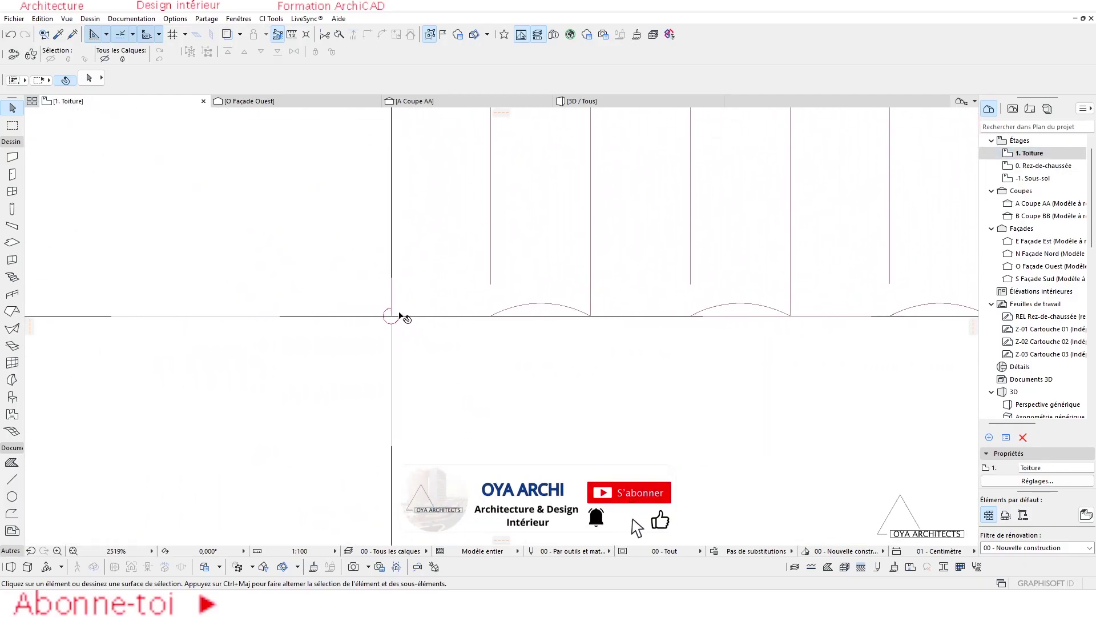
click(393, 318)
key(ctrl+d)
scroll(419, 341, up, 3)
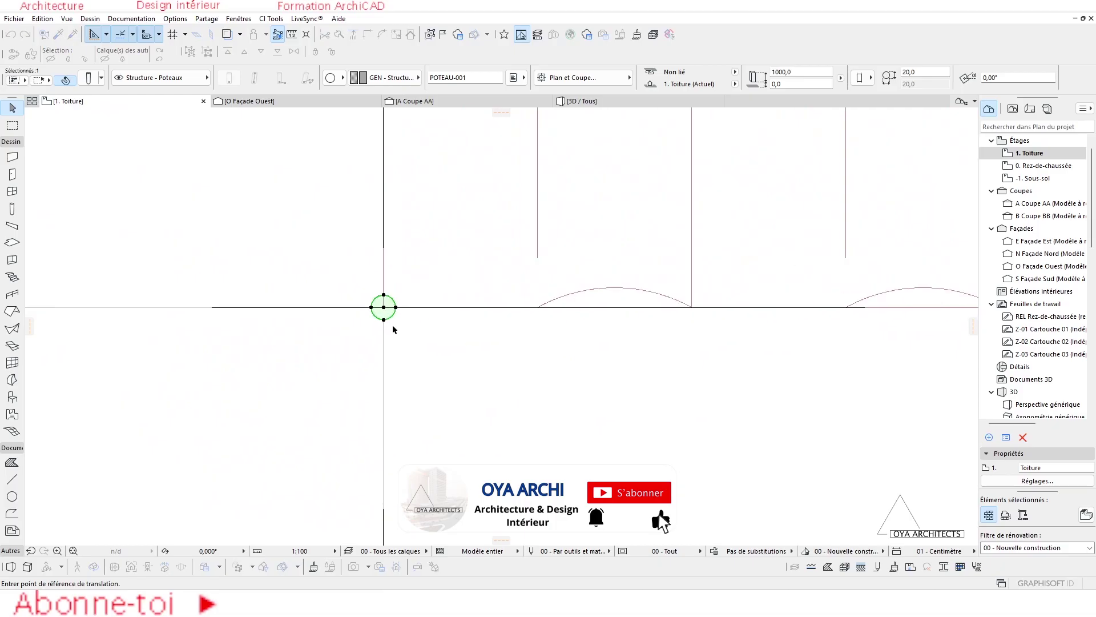
click(370, 292)
scroll(371, 294, down, 6)
middle_drag(480, 284, 620, 290)
scroll(389, 294, up, 10)
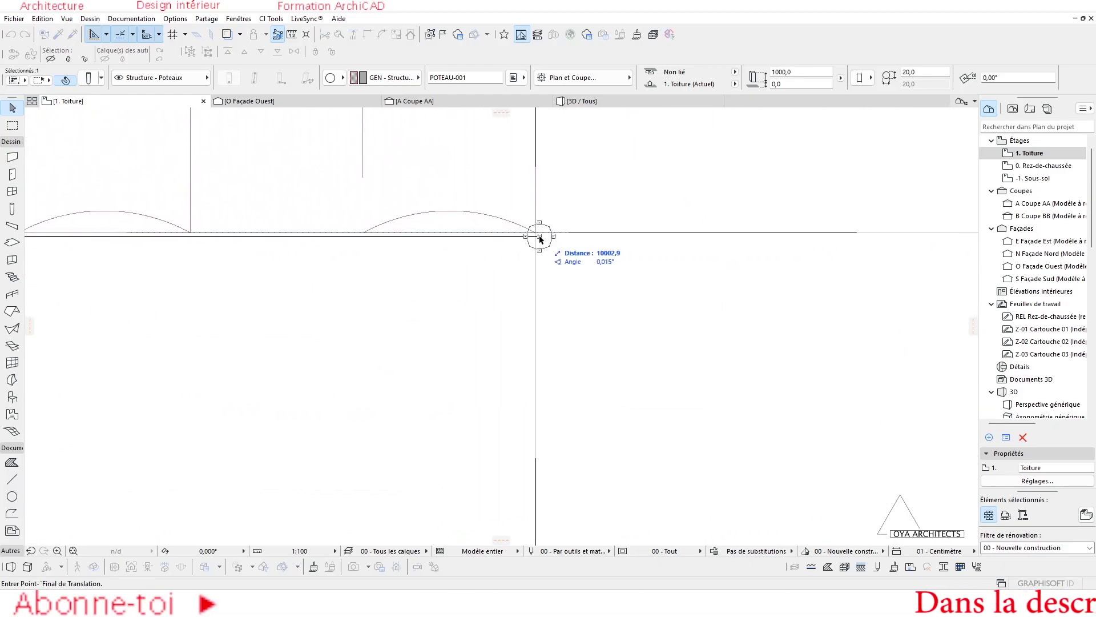
click(537, 234)
scroll(557, 266, down, 10)
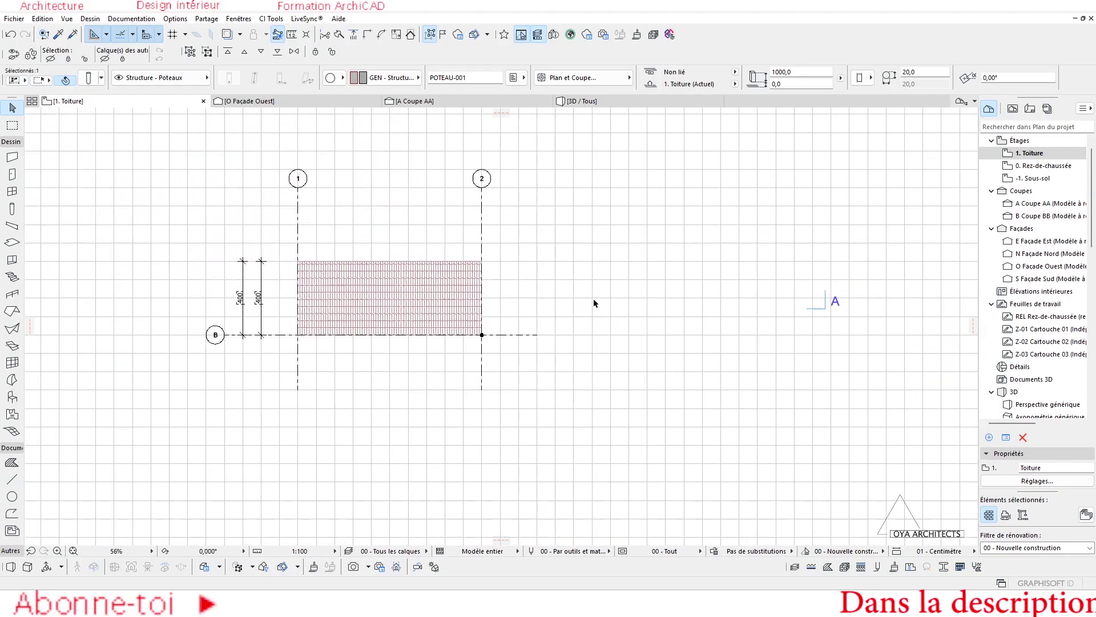
Open the Façade Est elevation from its marker on the Toiture plan, using the current view settings.
click(862, 331)
click(862, 308)
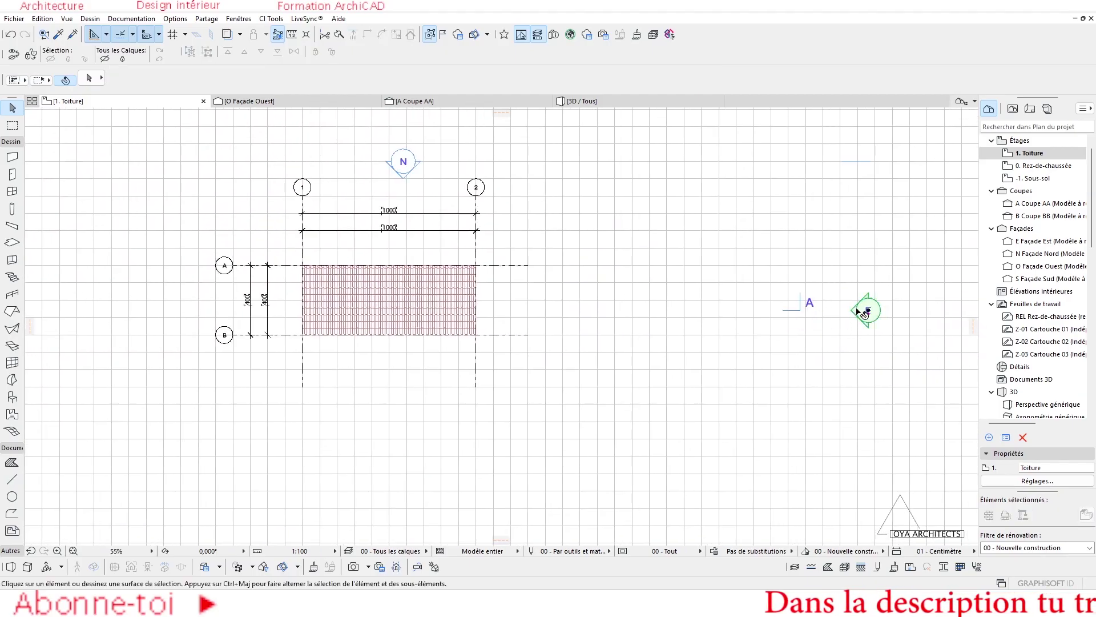
right_click(863, 309)
click(908, 298)
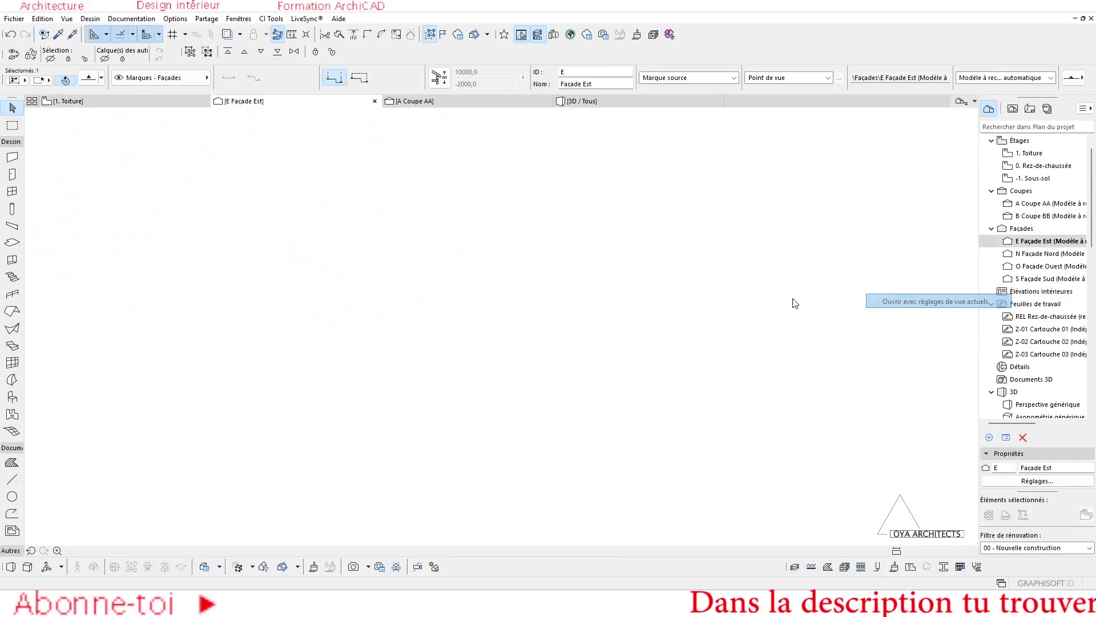
scroll(421, 254, down, 1)
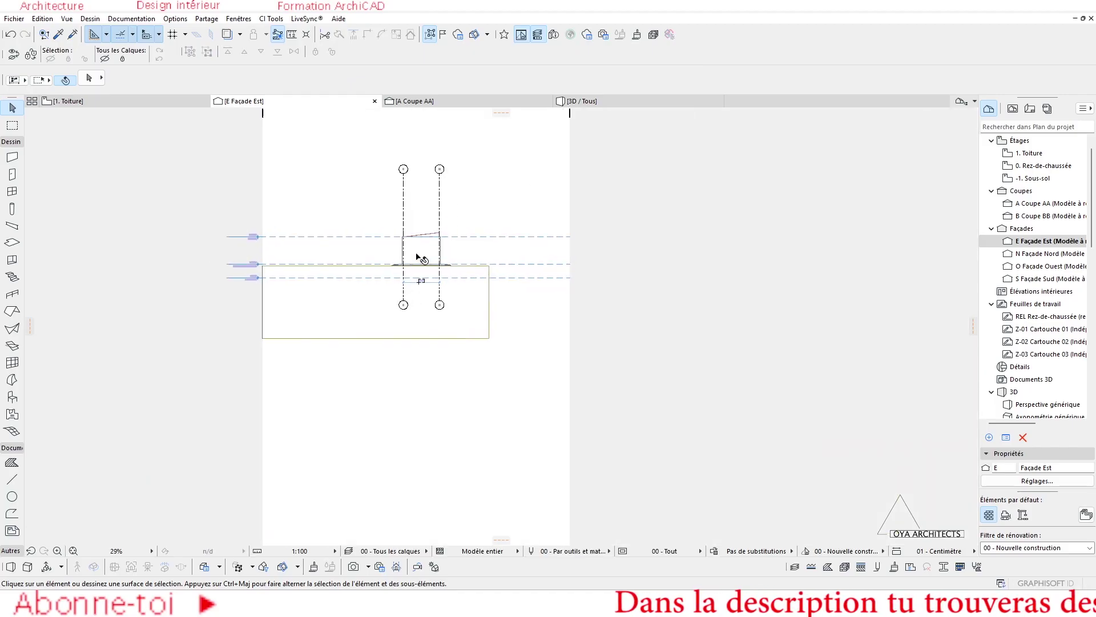
In the east elevation, raise the sloped roof vertically by 300 from its lower end above the wall top.
scroll(382, 234, up, 6)
scroll(458, 199, up, 2)
middle_drag(458, 200, 439, 250)
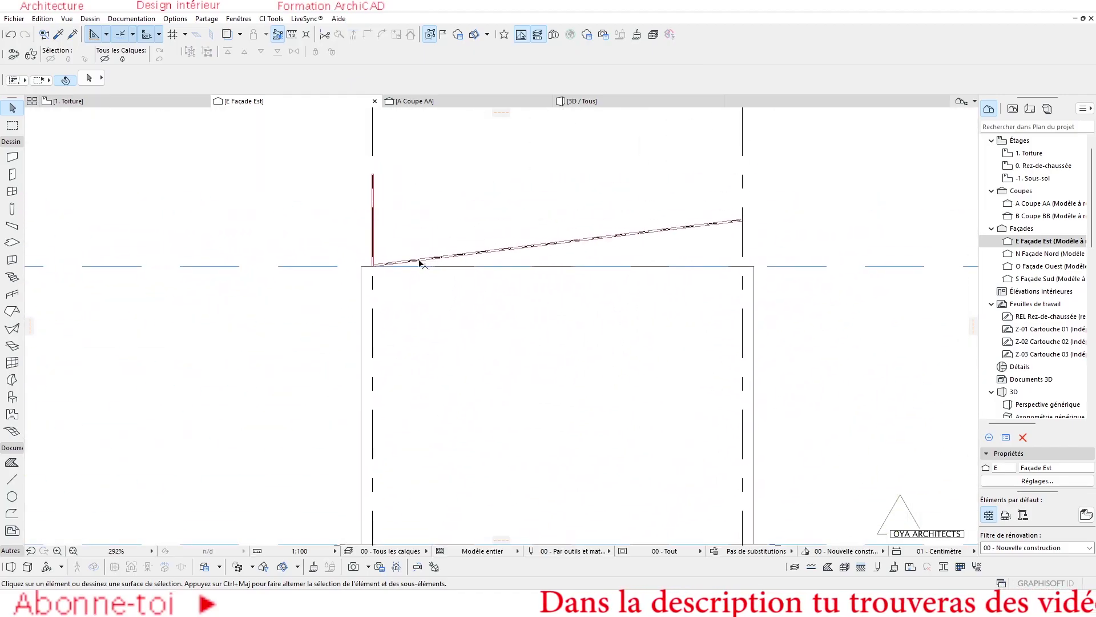
click(420, 259)
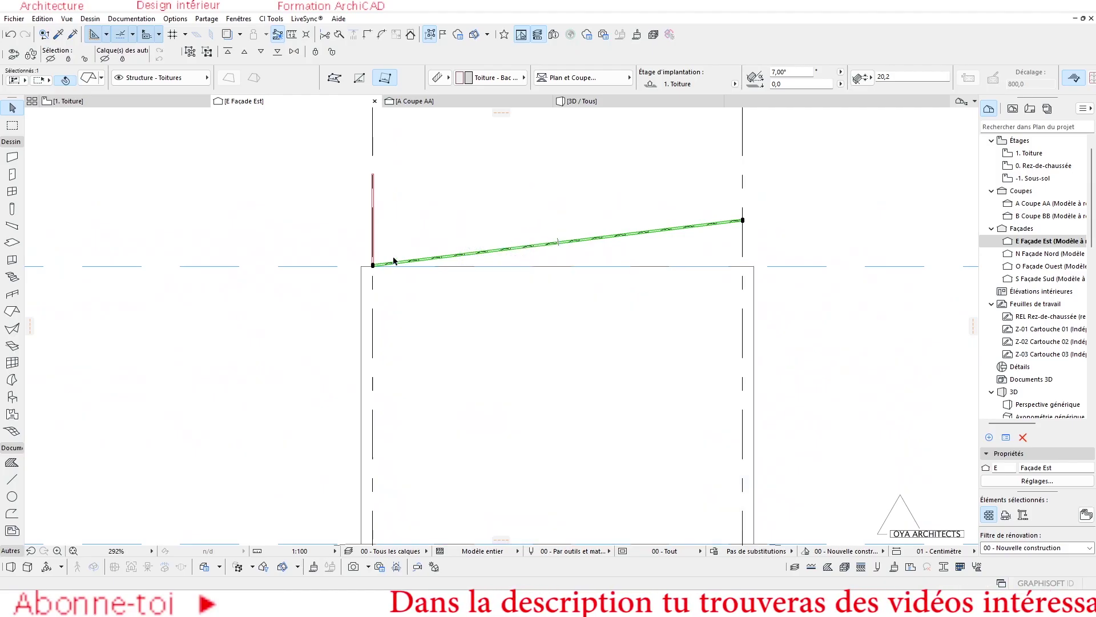
scroll(383, 259, up, 4)
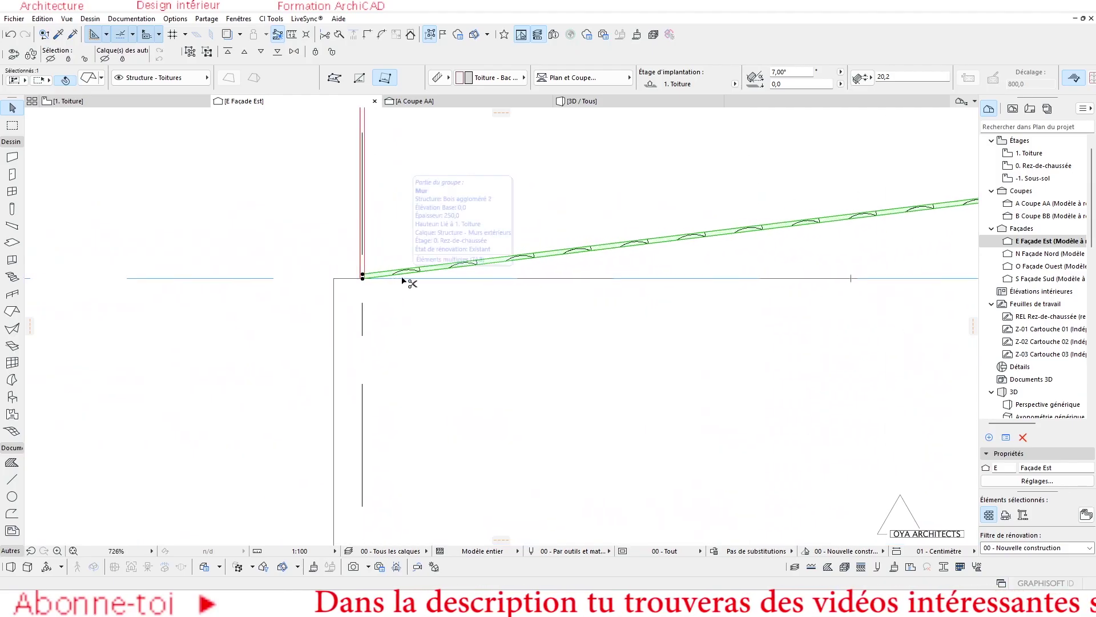
key(ctrl+d)
scroll(363, 279, up, 3)
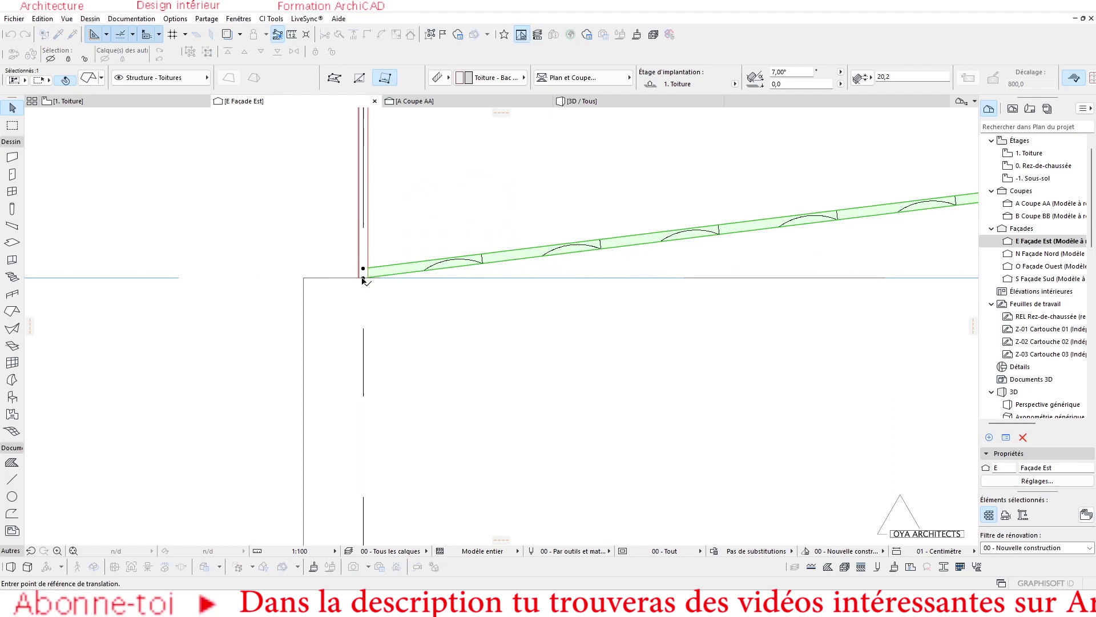
click(363, 278)
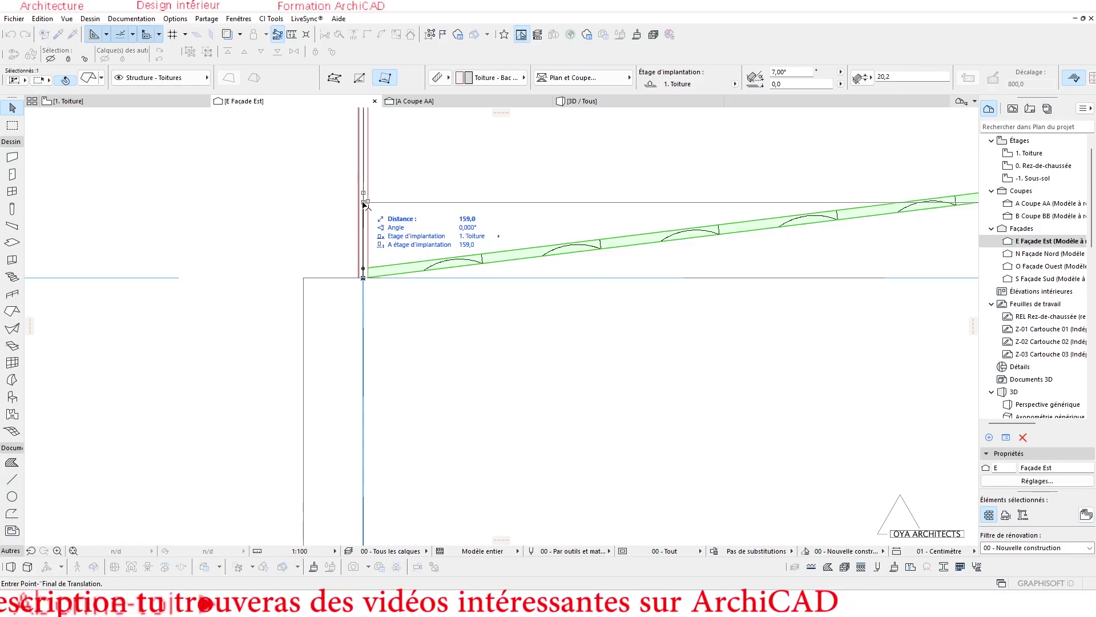
text(300)
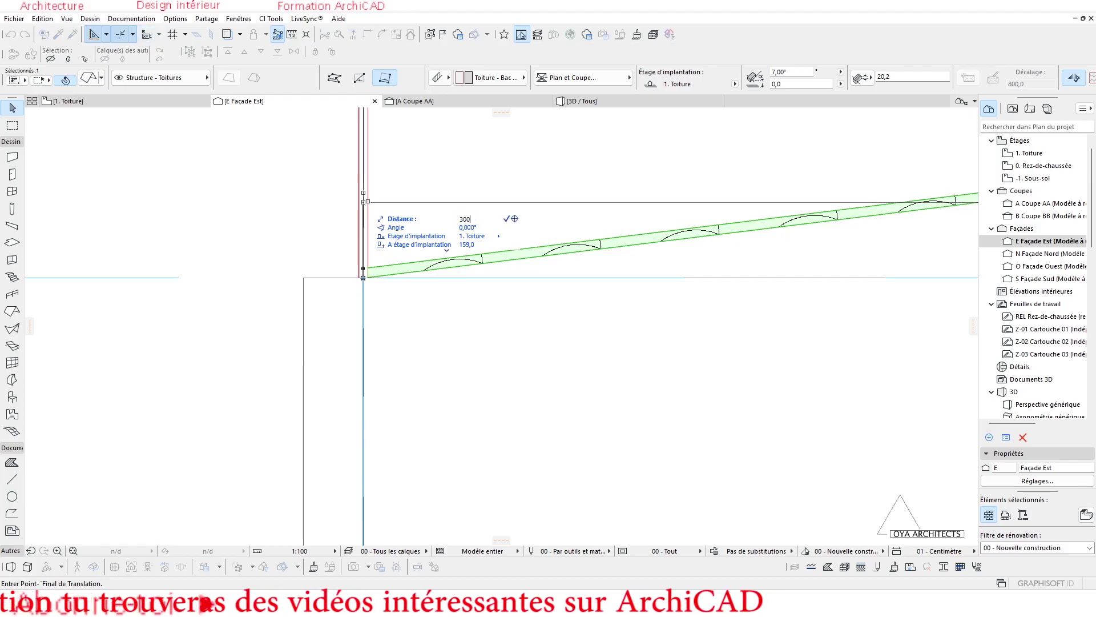
key(Return)
scroll(580, 175, up, 3)
scroll(478, 267, down, 3)
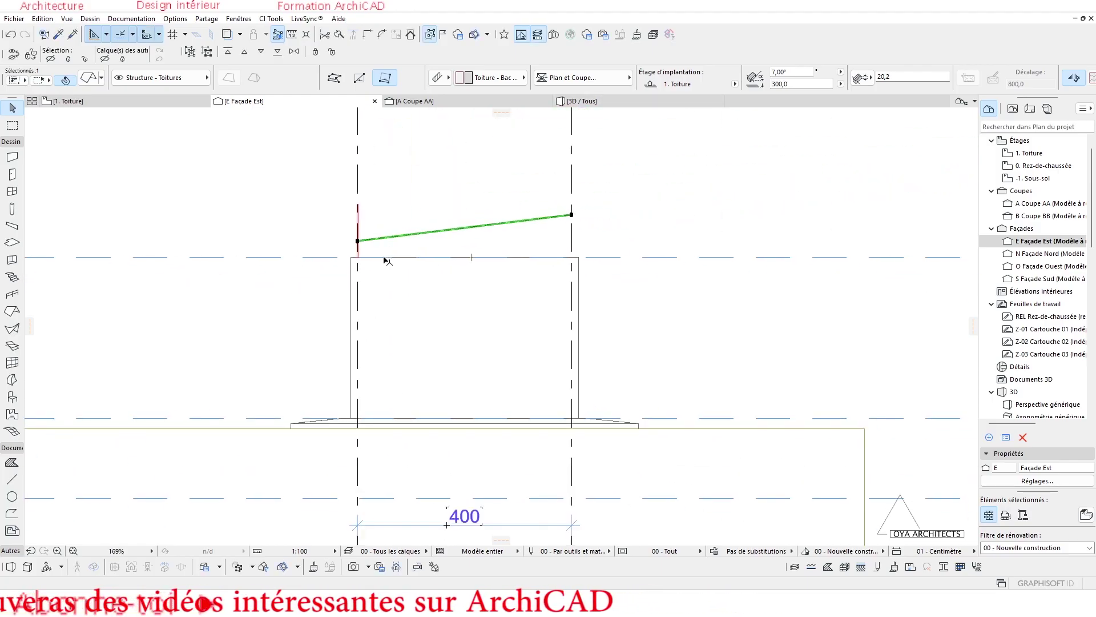
scroll(383, 257, up, 4)
click(375, 242)
scroll(451, 294, down, 6)
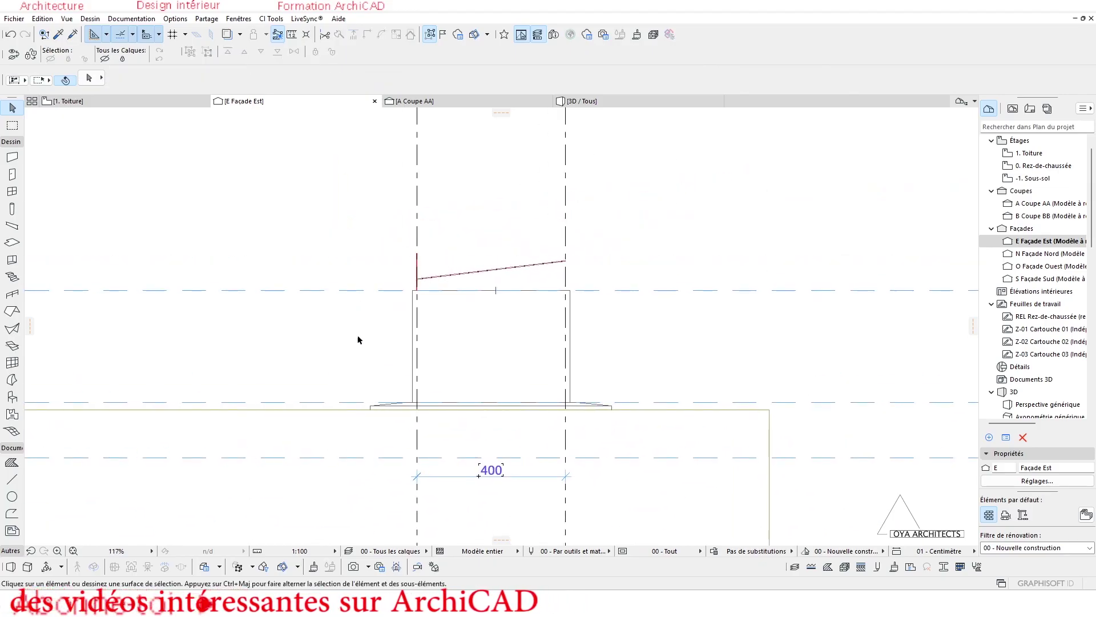
Draw a vertical line upward from the wall top along the axis at the roof's low end, and give it red pen 20.
click(11, 478)
scroll(415, 280, up, 4)
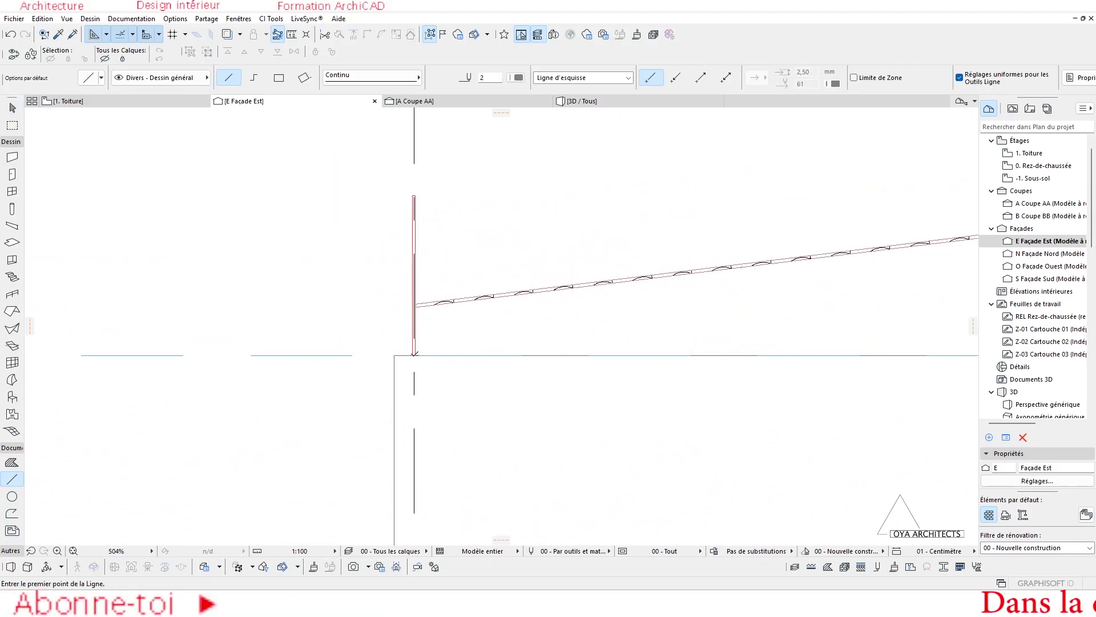
click(414, 355)
scroll(461, 292, down, 4)
click(438, 178)
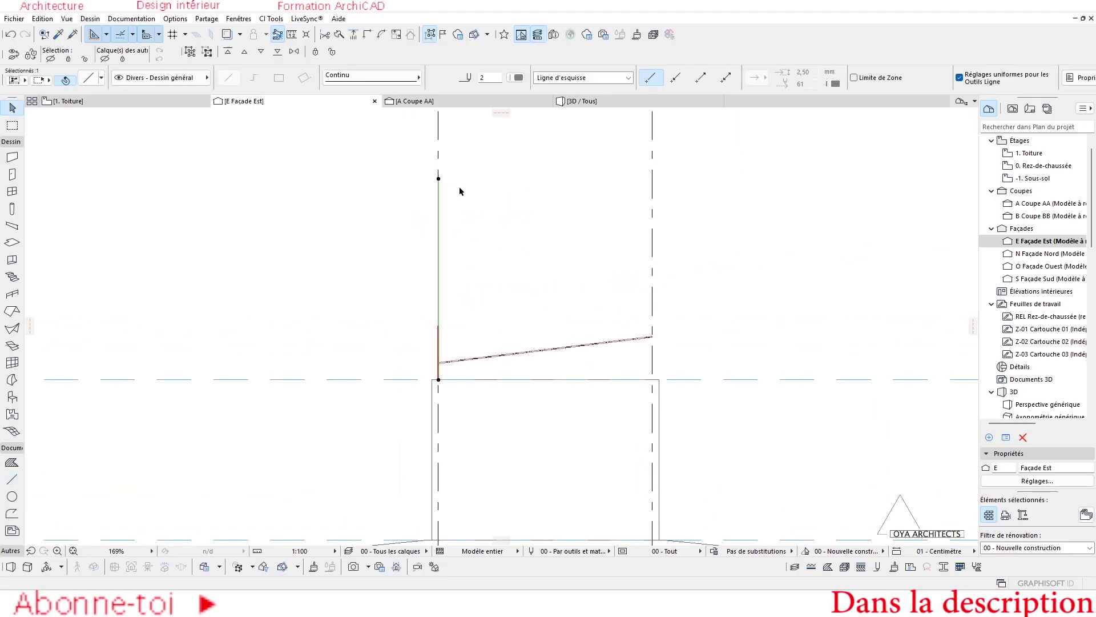
click(515, 78)
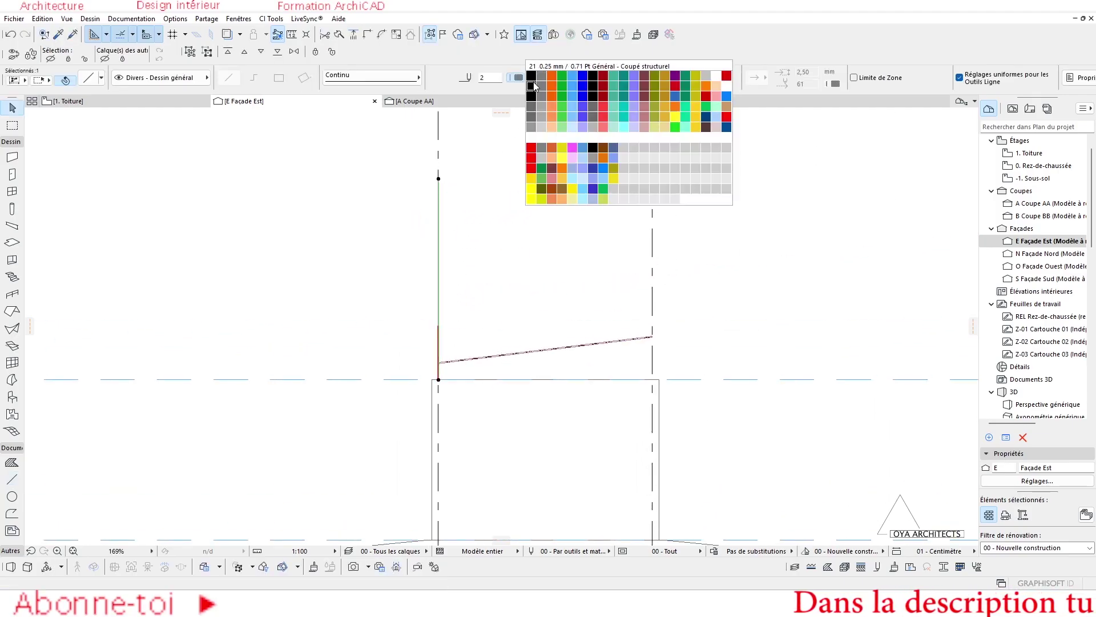
click(727, 76)
Duplicate the red line by translation with Propagation at a 1000 spacing, across the roof and one interval beyond its high end.
click(439, 218)
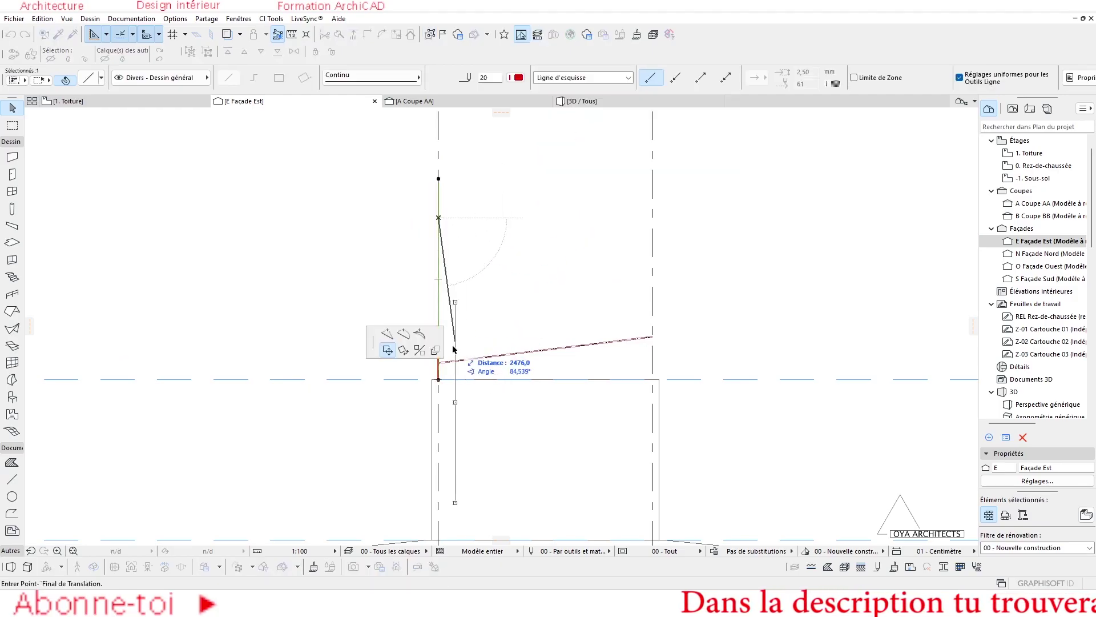
click(435, 349)
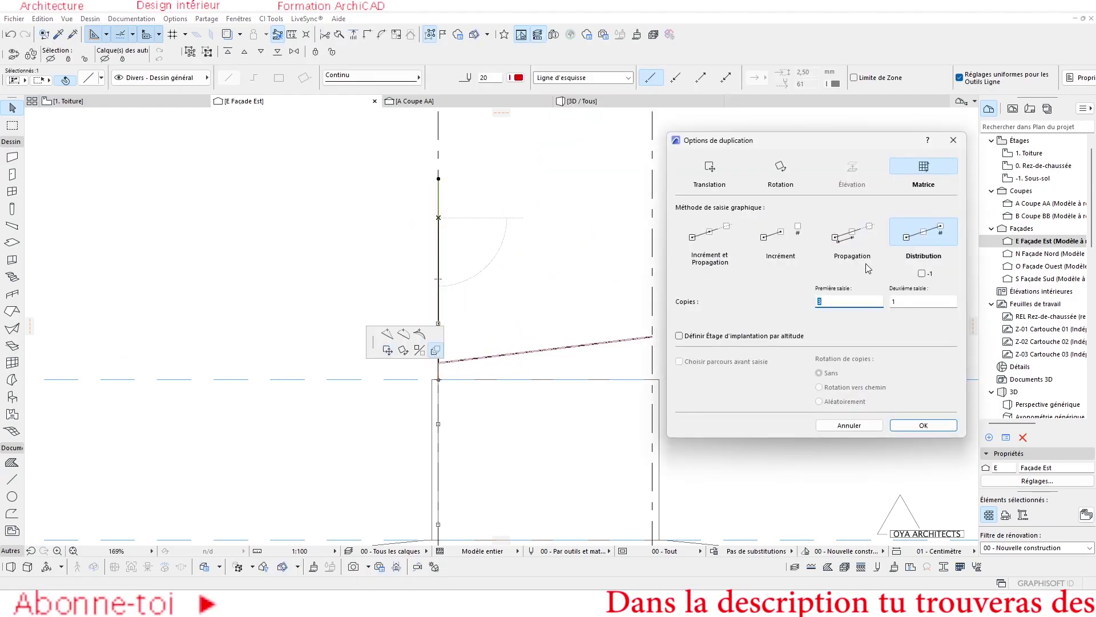
click(758, 182)
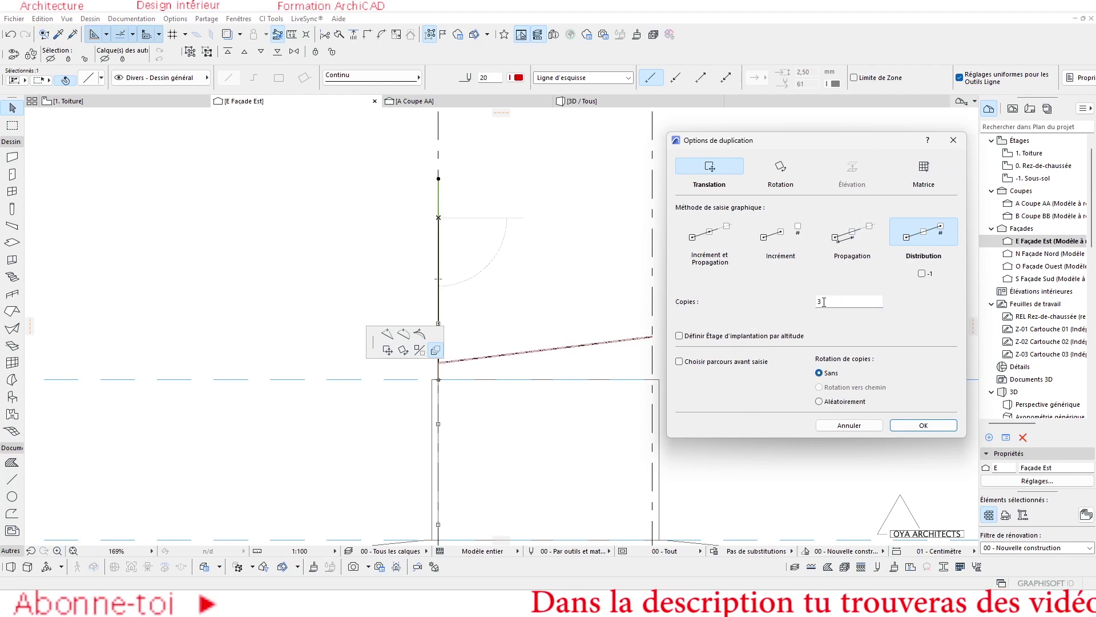
click(849, 233)
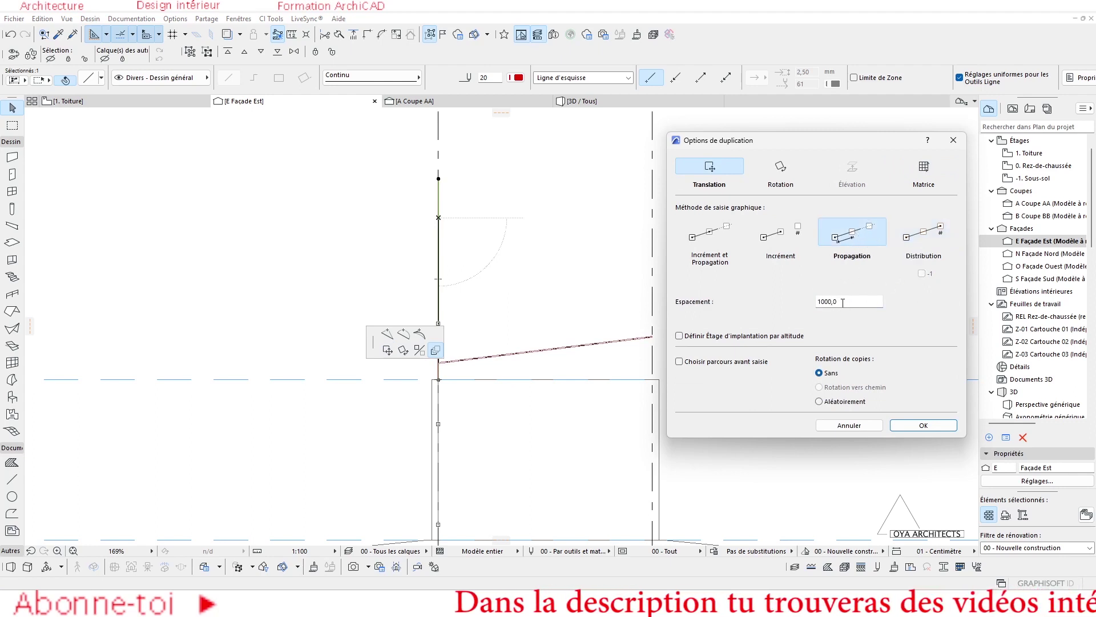
click(923, 425)
click(438, 243)
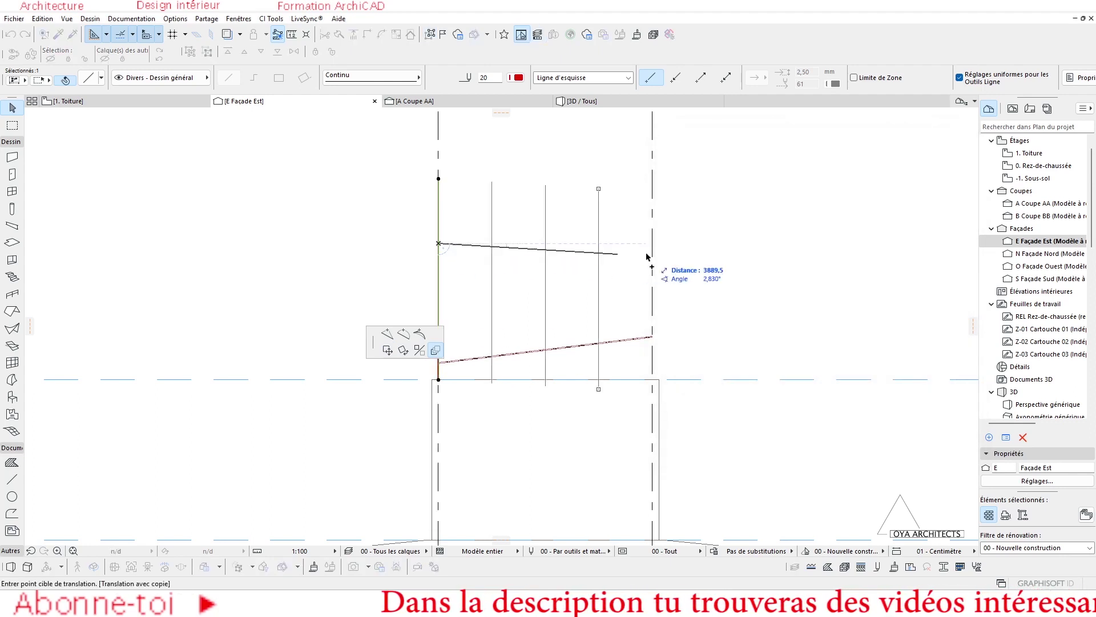
click(739, 244)
Copy the red line at the roof's low end horizontally outward by 1000, away from the roof.
click(439, 212)
key(ctrl+shift+d)
click(482, 226)
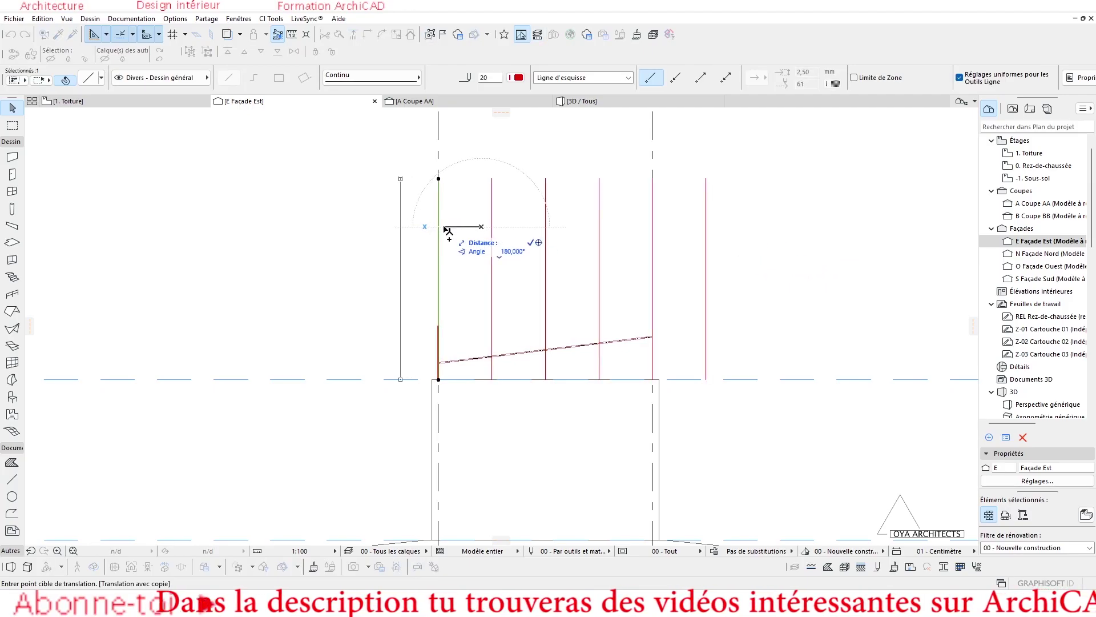
text(1000)
scroll(460, 392, up, 2)
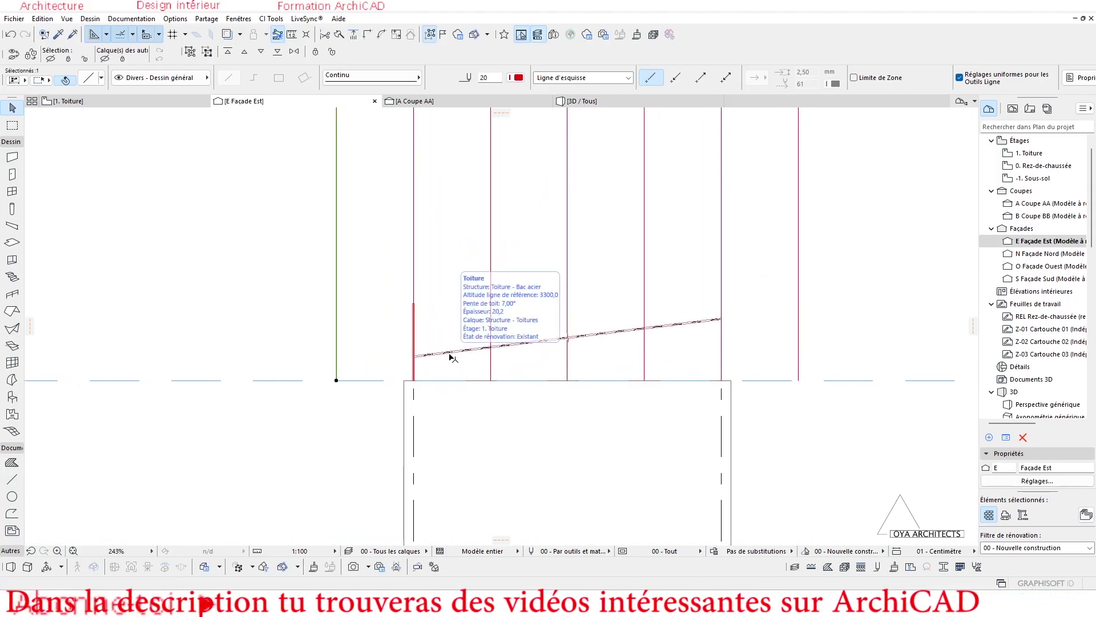
scroll(411, 380, up, 2)
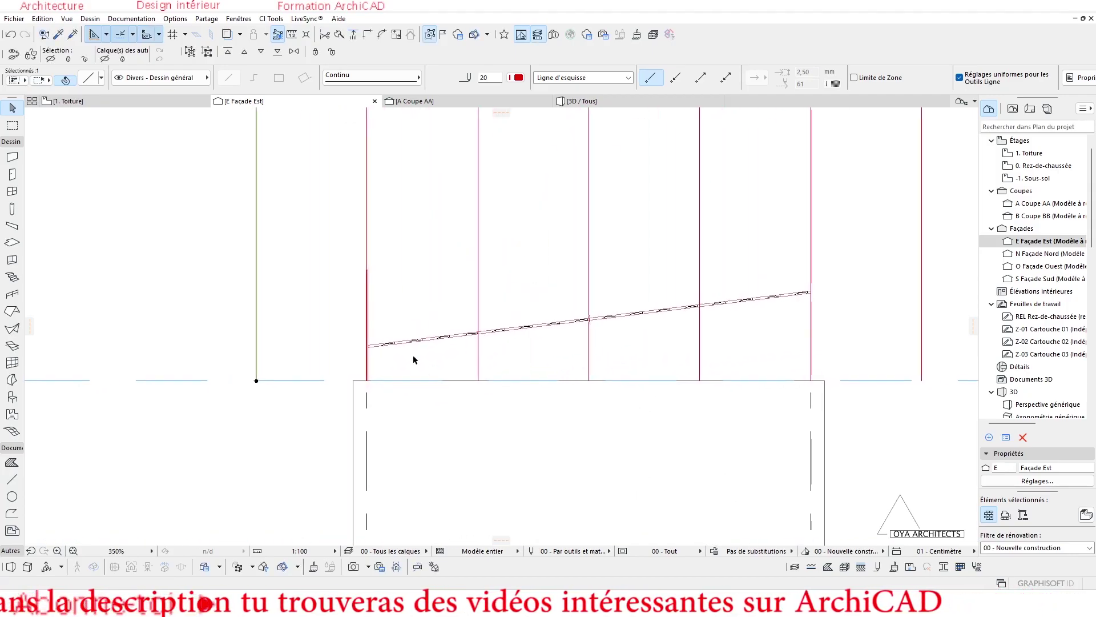
In the Toiture plan, set the Beam tool's default section to 100 high by 50 wide.
click(68, 101)
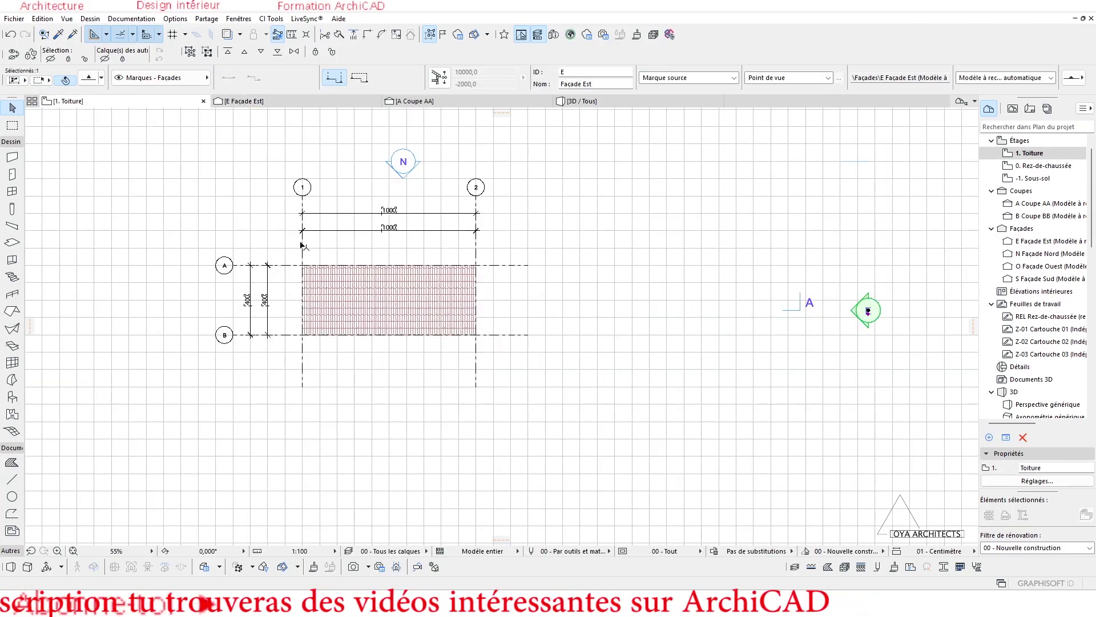
scroll(362, 276, up, 1)
scroll(350, 296, up, 3)
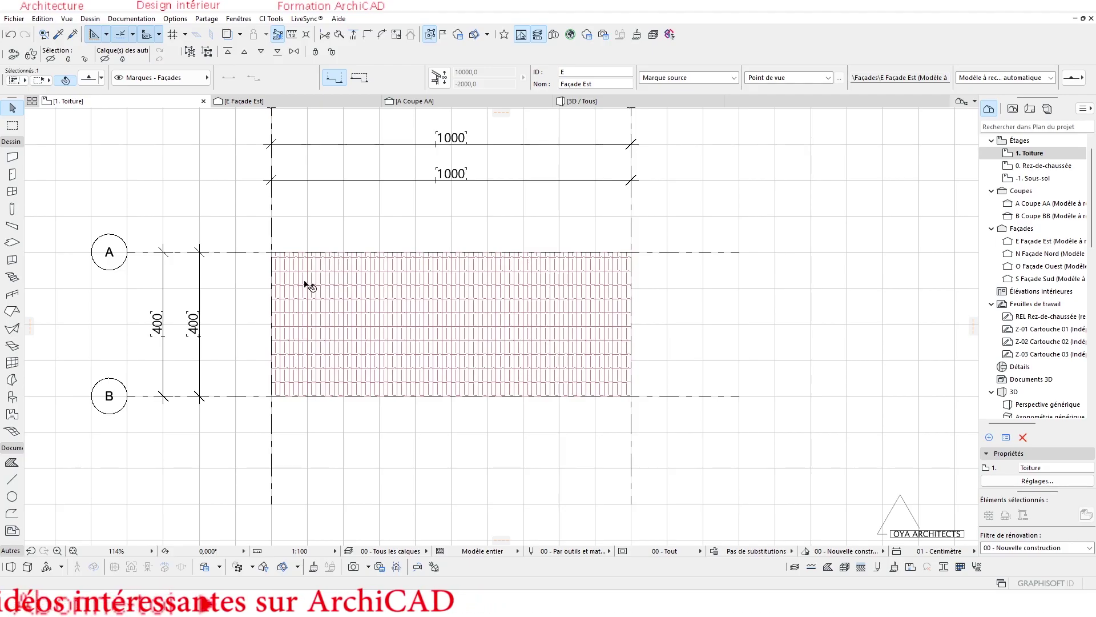
scroll(297, 303, up, 3)
click(298, 310)
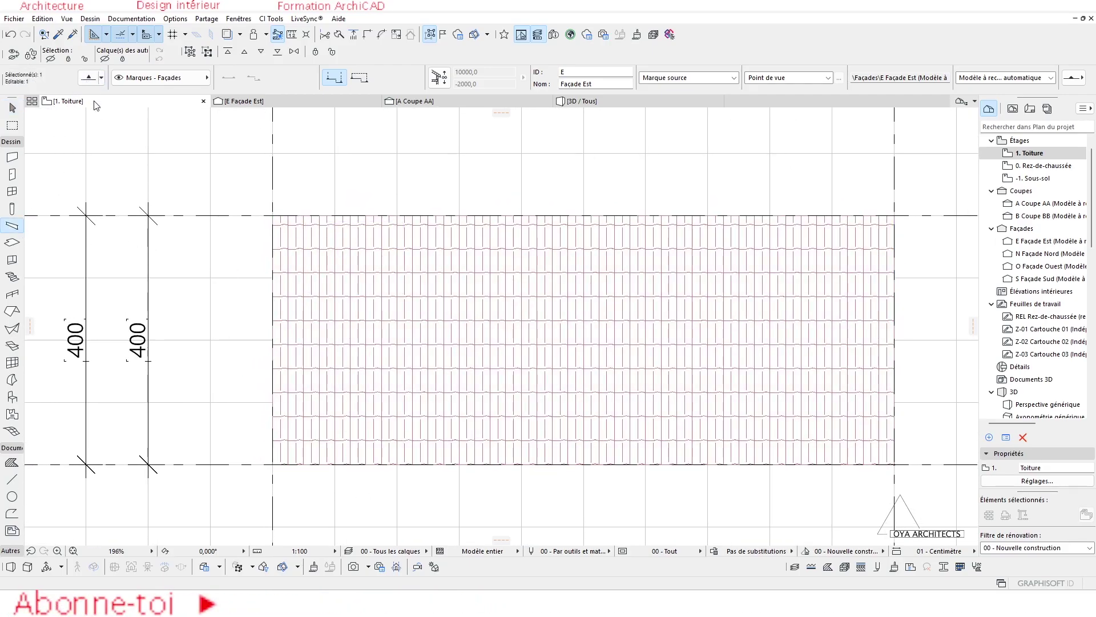
key(Escape)
click(9, 227)
click(89, 78)
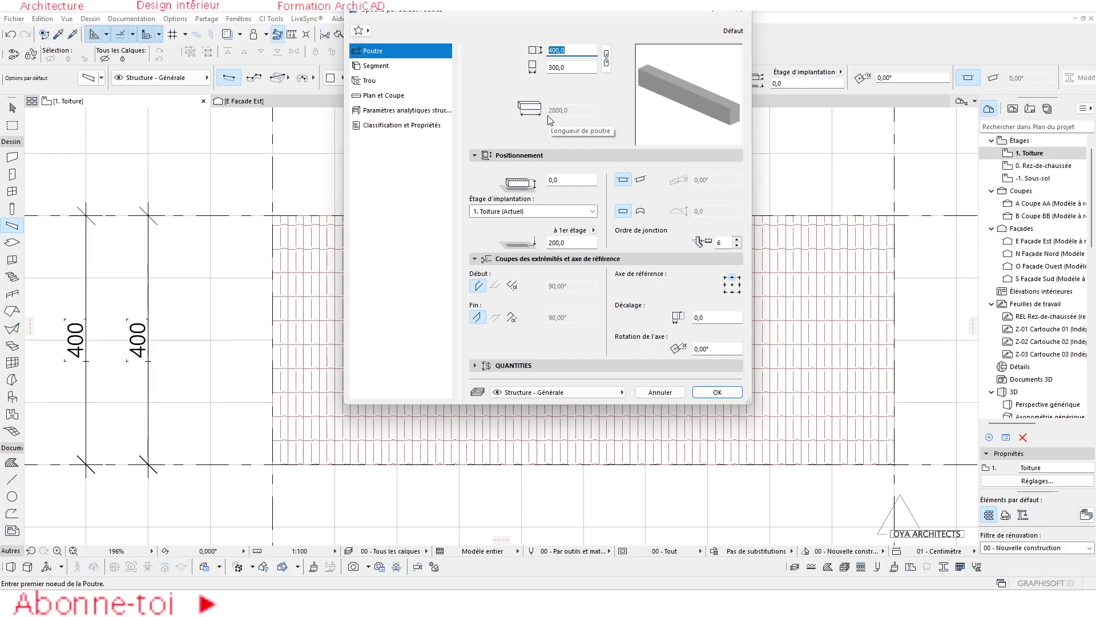
text(50)
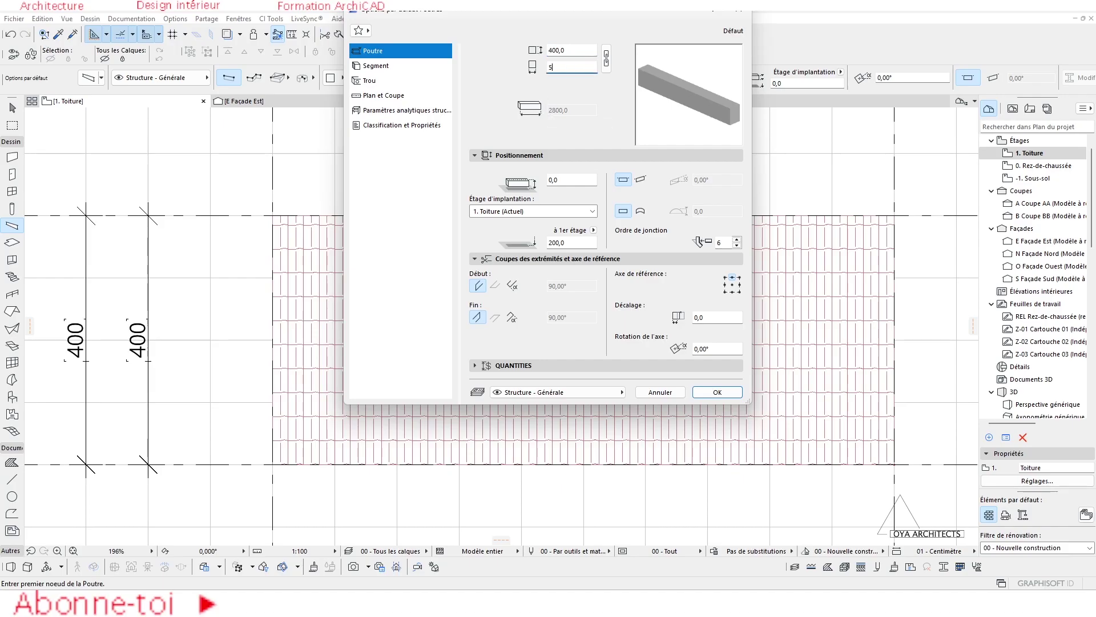
click(571, 49)
text(100)
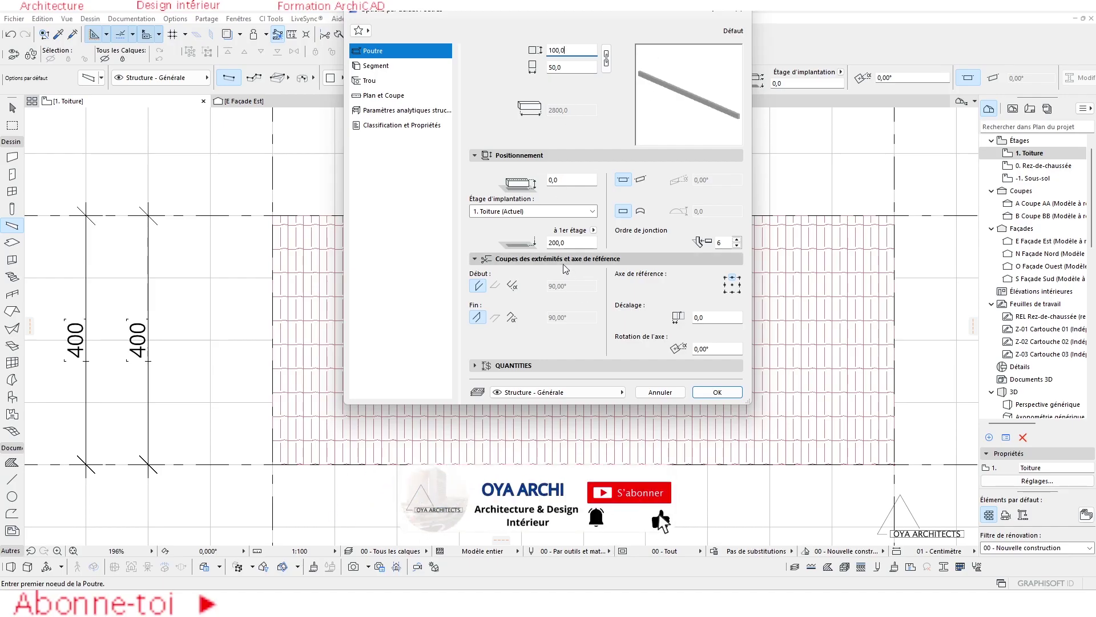
Override all five beam surfaces with Peinture - Blanc brillant and accept the default beam settings.
click(381, 68)
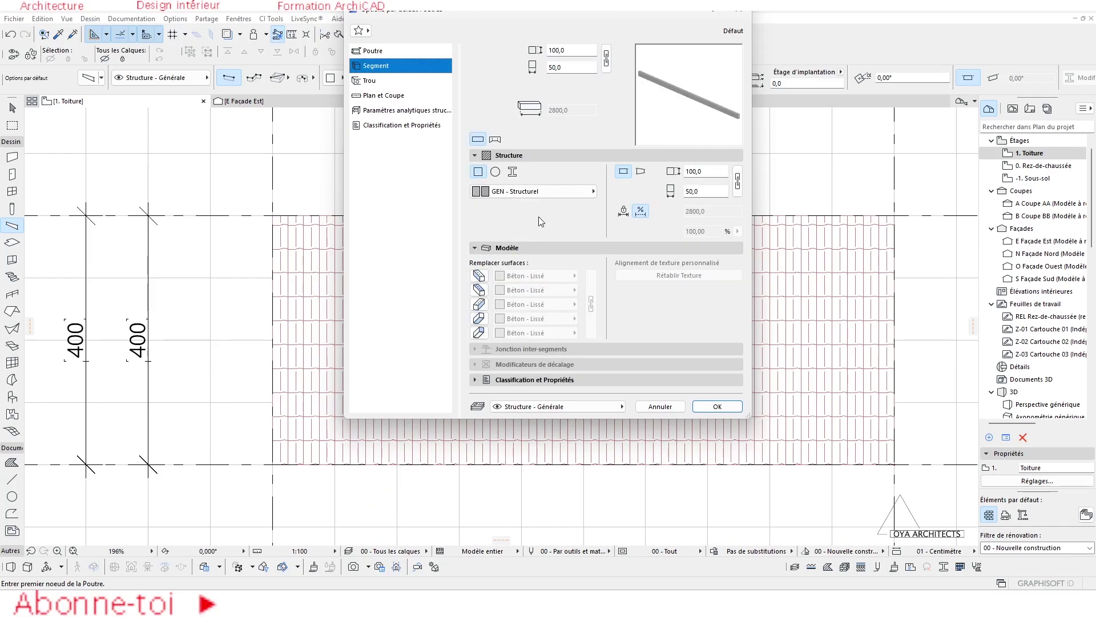
click(479, 290)
click(479, 304)
click(479, 333)
click(479, 319)
click(530, 275)
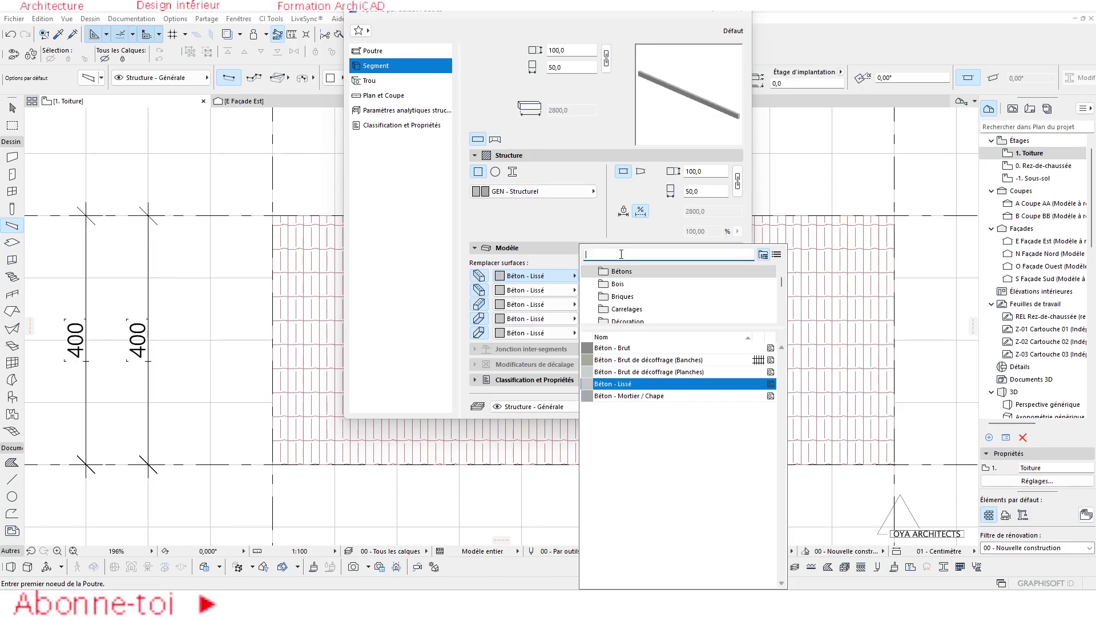
click(565, 298)
click(571, 276)
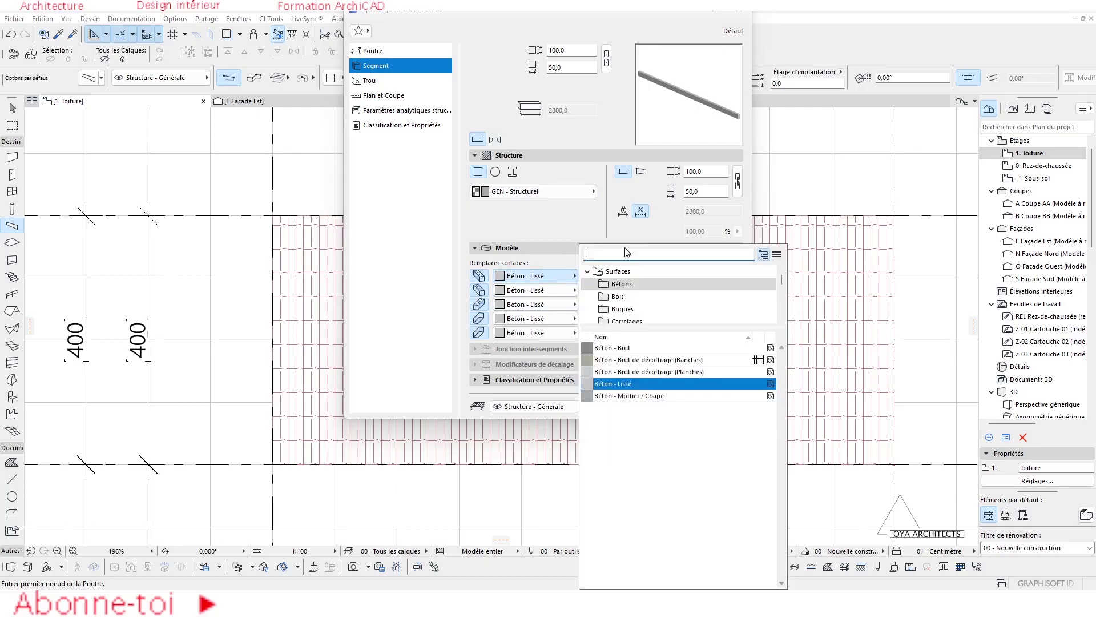
text(peinture)
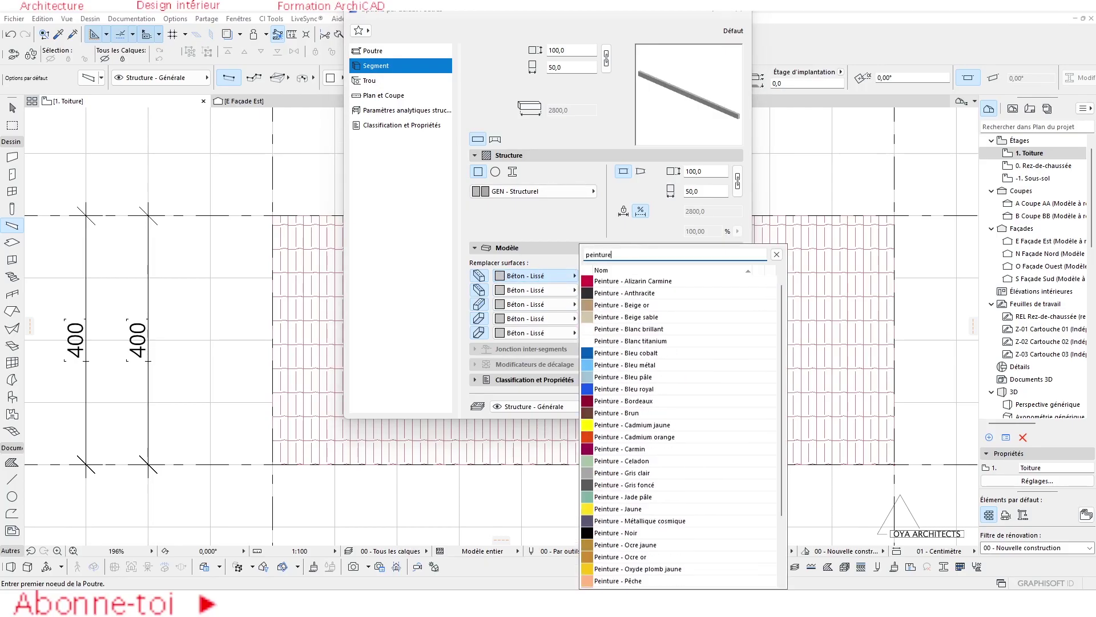
click(668, 330)
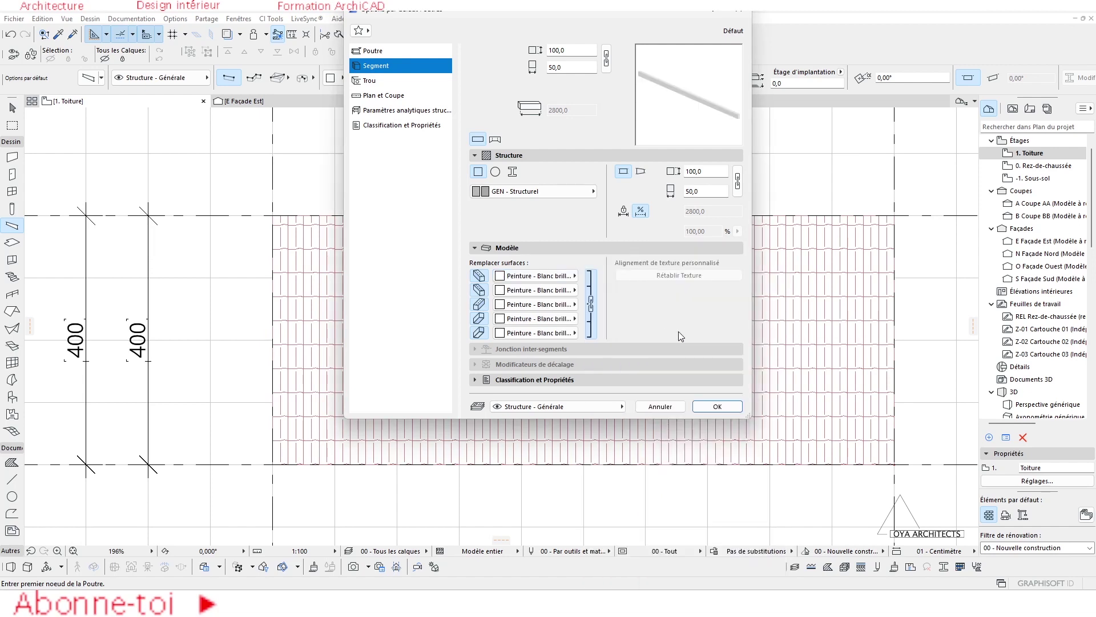
click(380, 94)
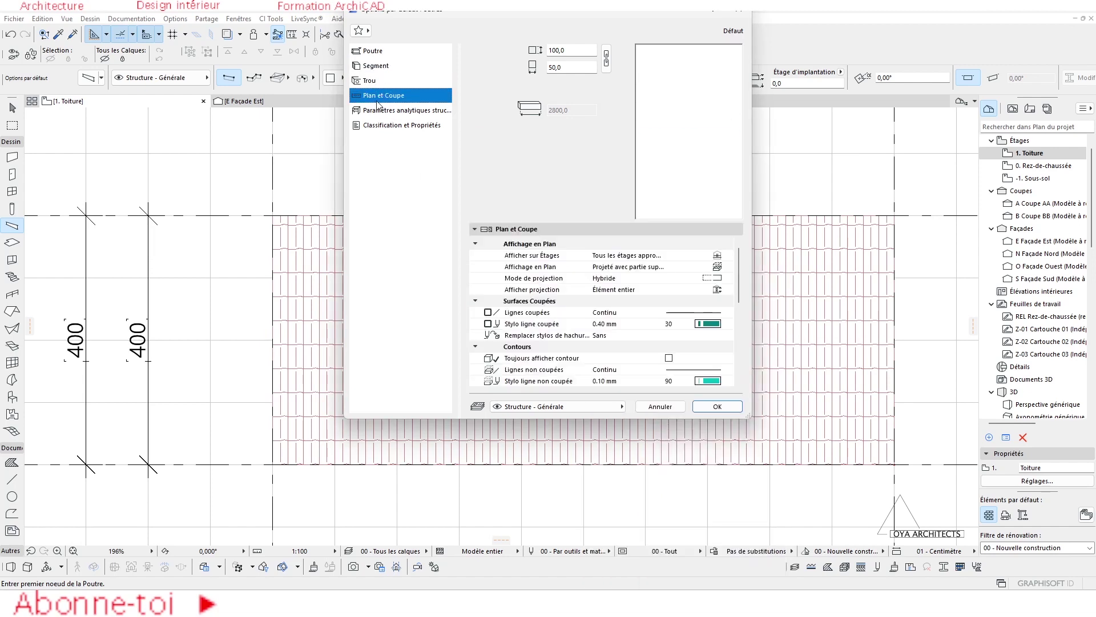
scroll(581, 301, down, 3)
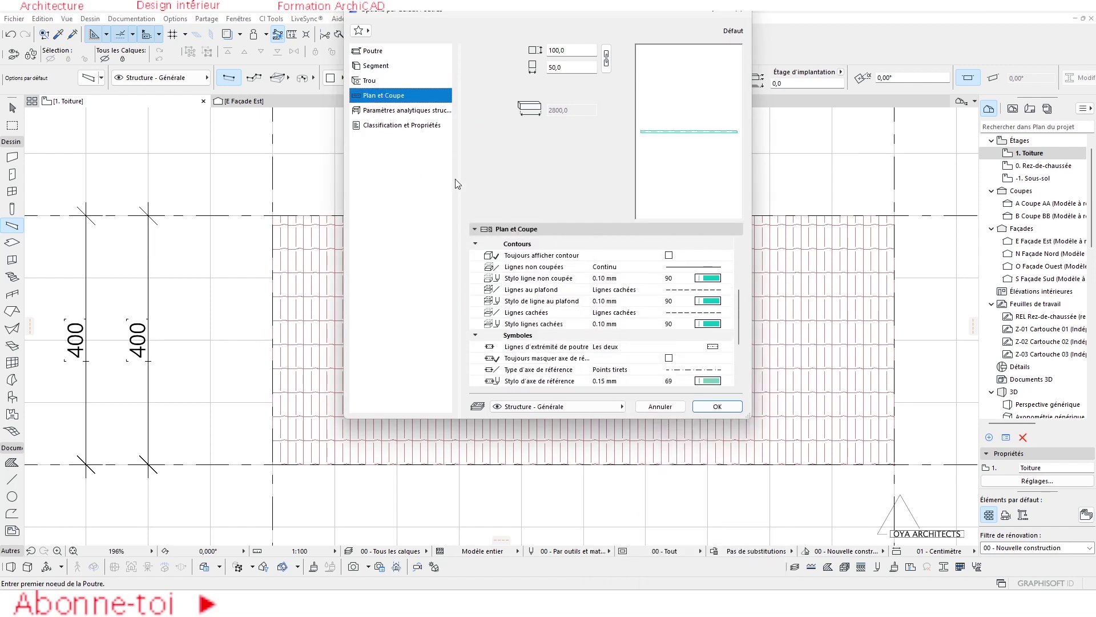
click(374, 51)
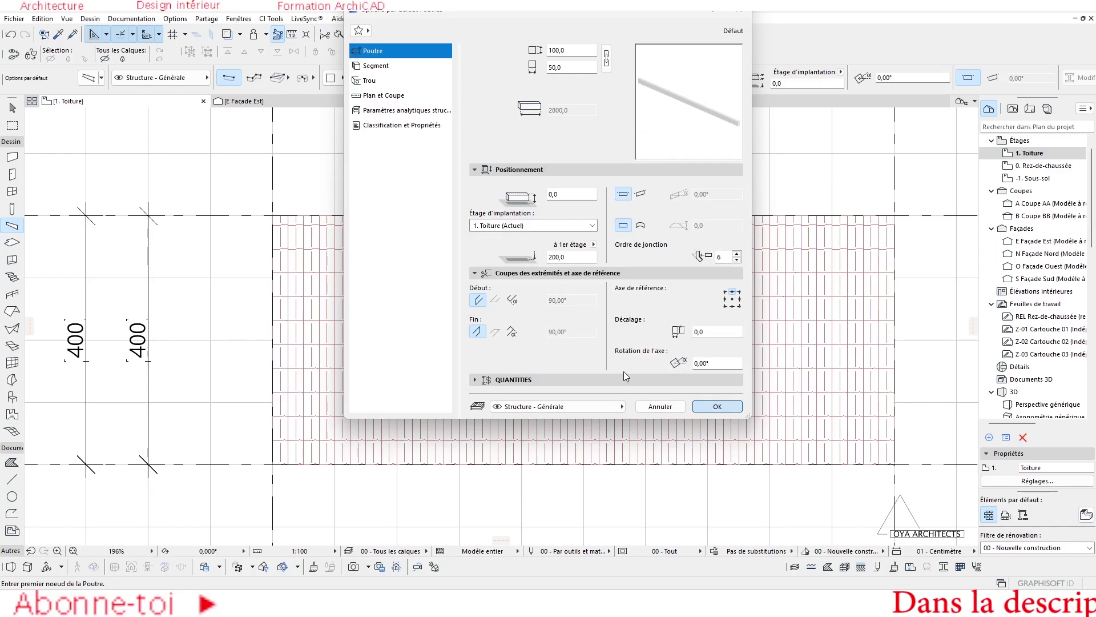
click(717, 406)
scroll(237, 294, up, 4)
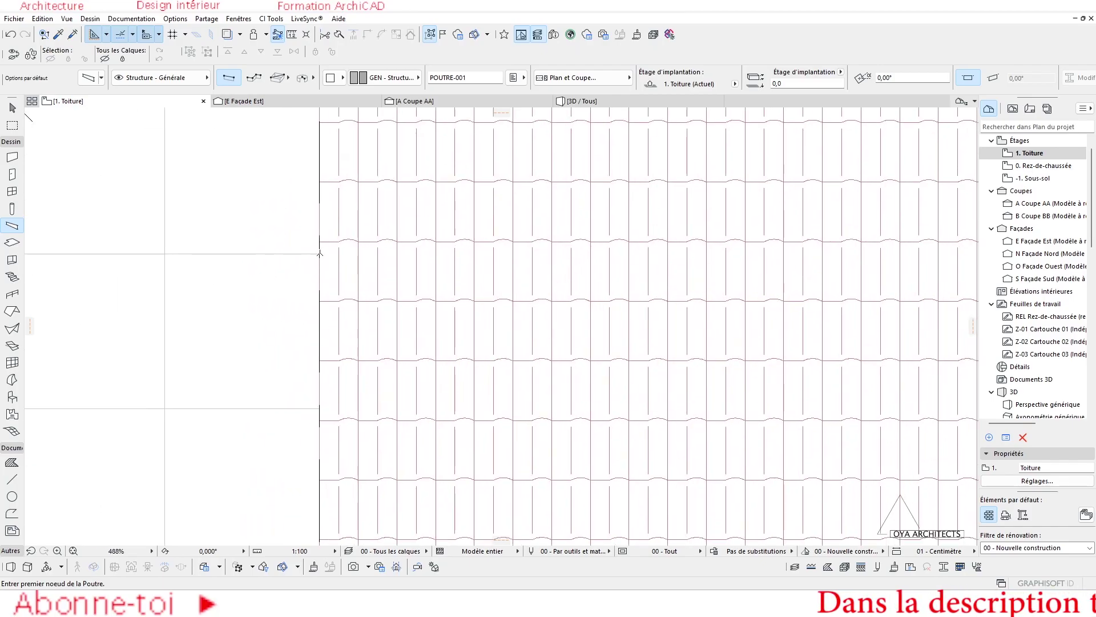
click(319, 254)
scroll(340, 266, up, 6)
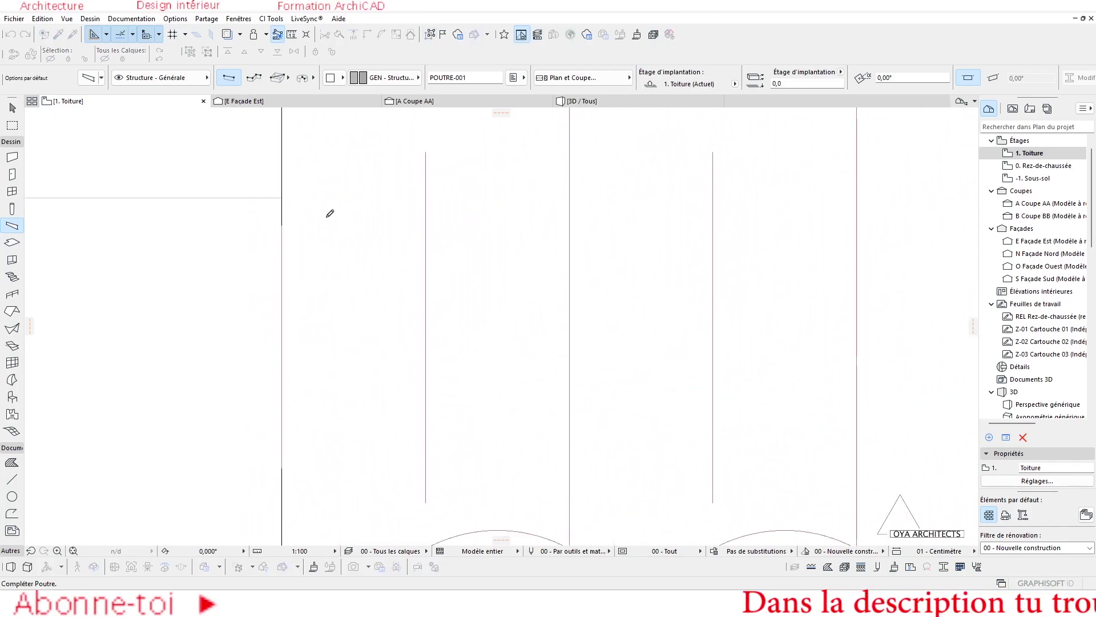
click(328, 176)
scroll(350, 213, down, 4)
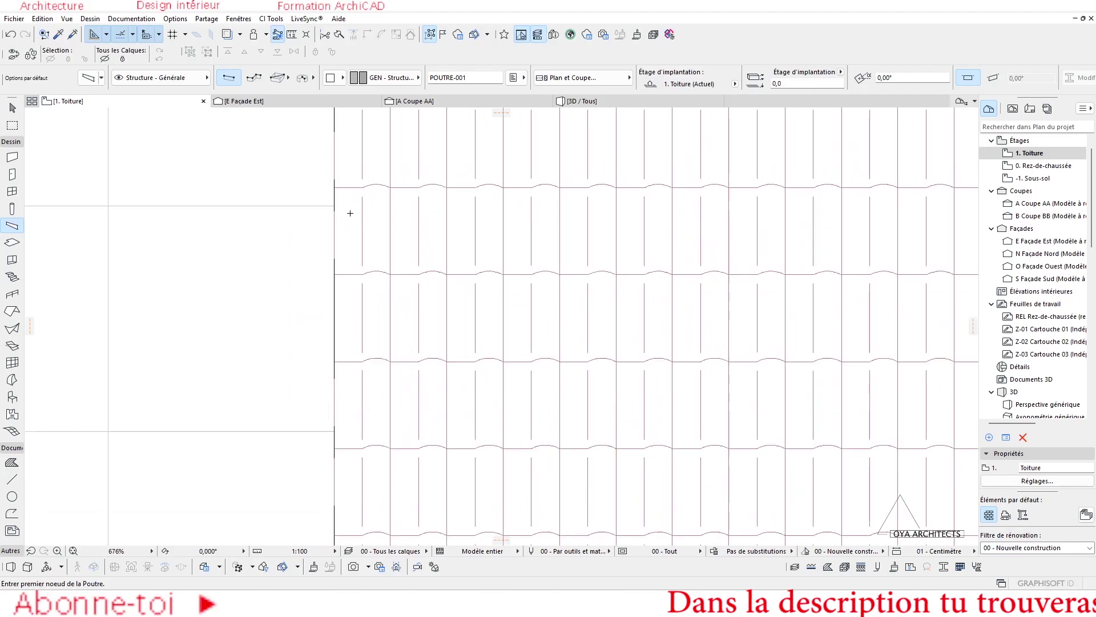
Turn on grid snapping and draw a 10000 long horizontal beam from axis 1 to axis 2, one grid square below axis A.
scroll(350, 213, down, 2)
scroll(343, 212, down, 8)
scroll(126, 200, up, 7)
click(173, 34)
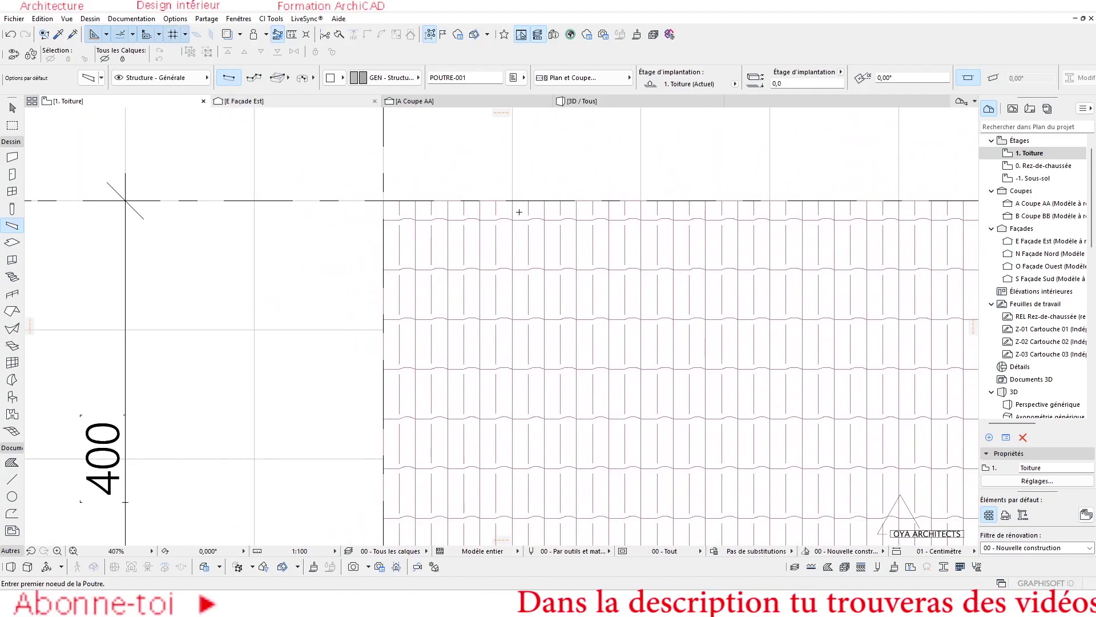
click(384, 331)
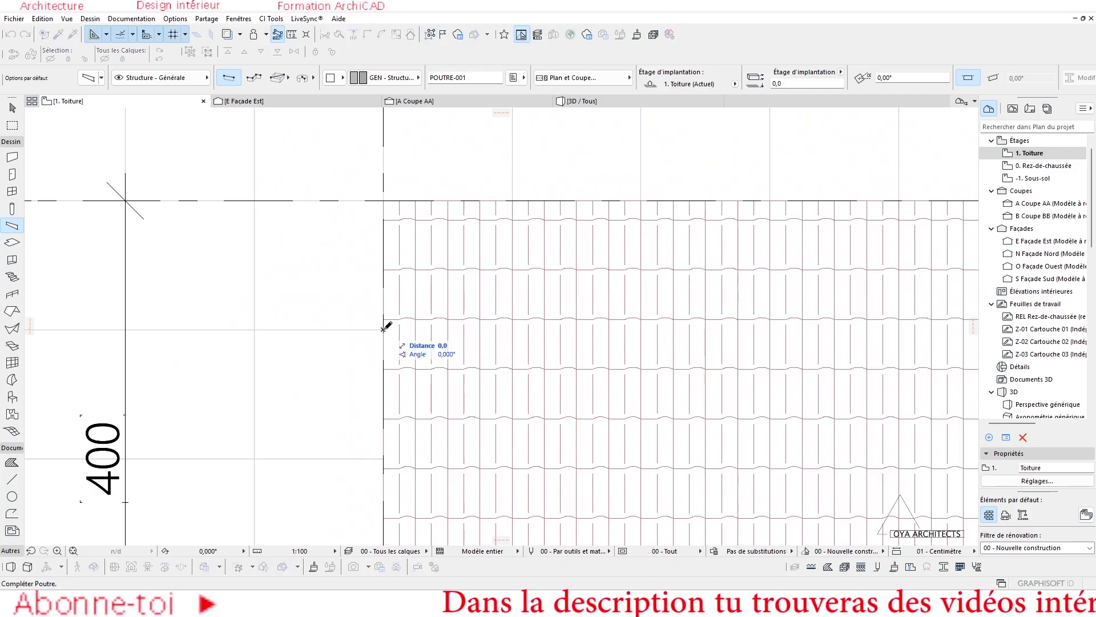
scroll(501, 325, down, 5)
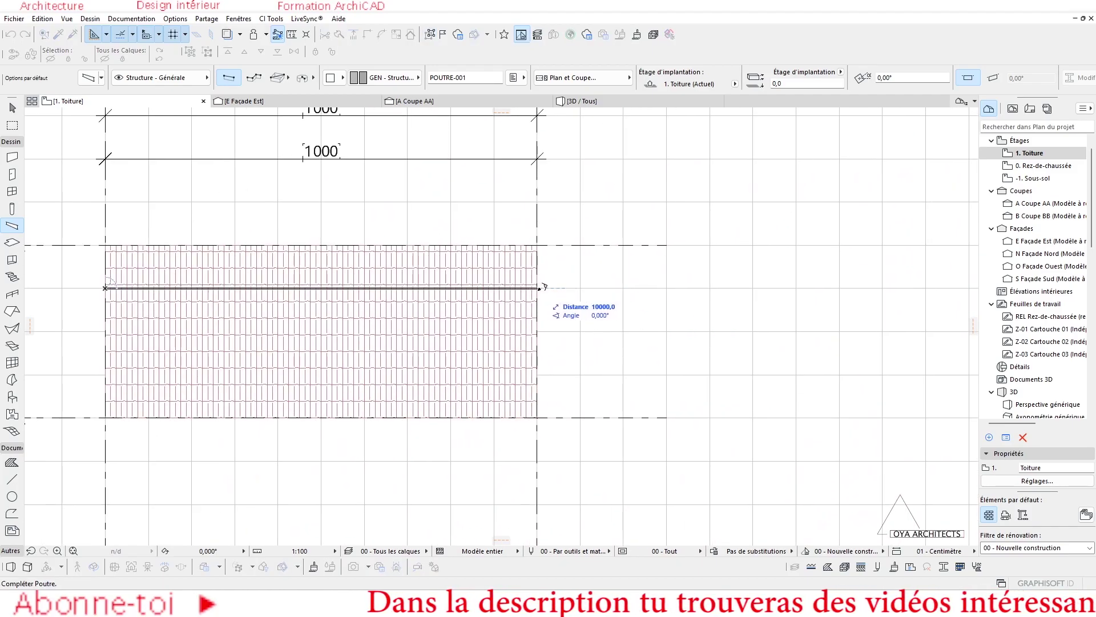
click(543, 286)
click(607, 243)
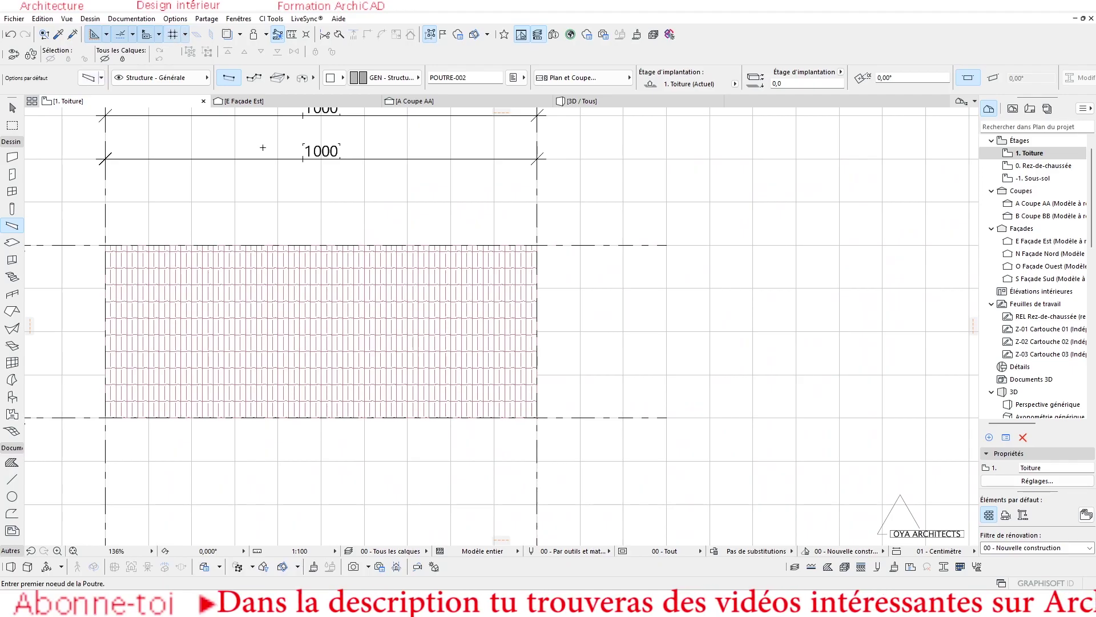
Select the beam in the Rez-de-chaussée plan, inspect its position under the roof in 3D, and return to the plan.
scroll(688, 286, down, 5)
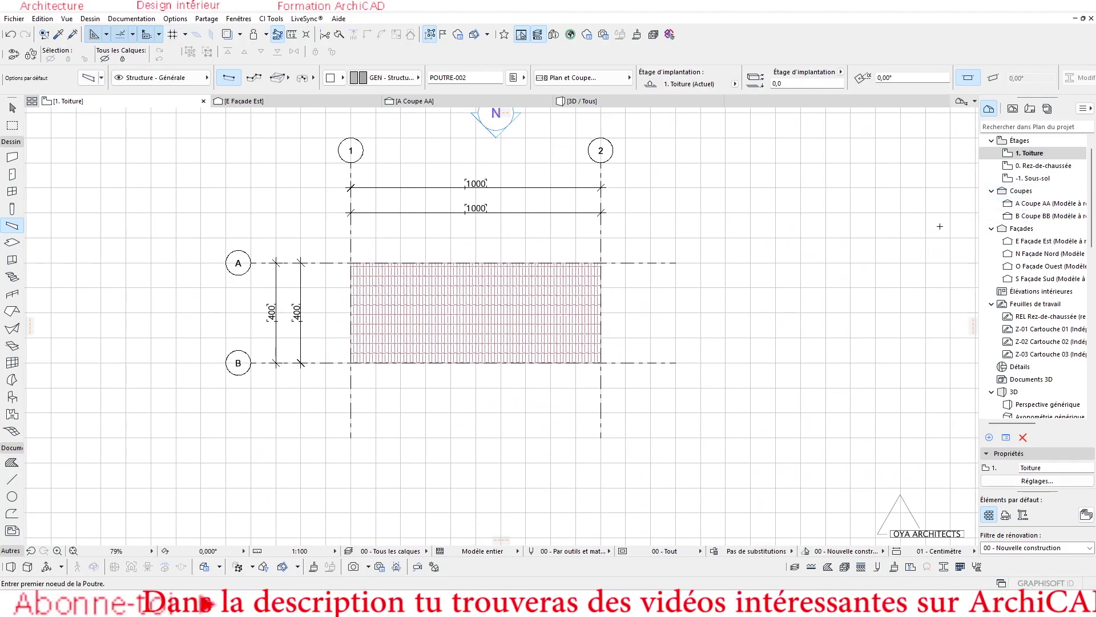
double_click(1043, 166)
scroll(397, 294, up, 4)
key(shift)
click(340, 280)
key(F3)
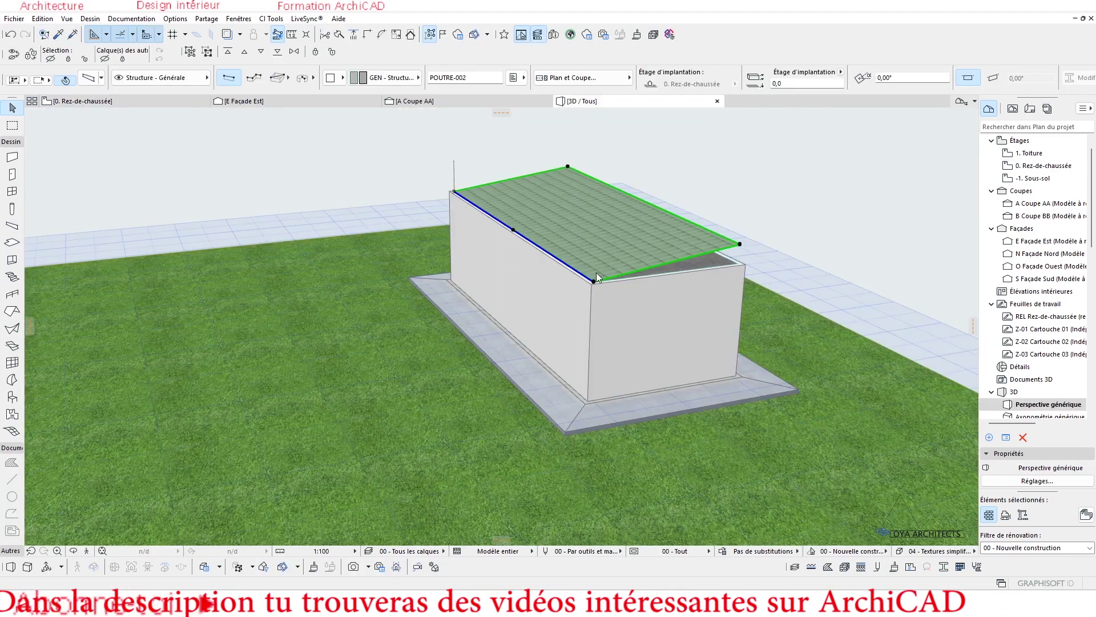
scroll(641, 260, up, 5)
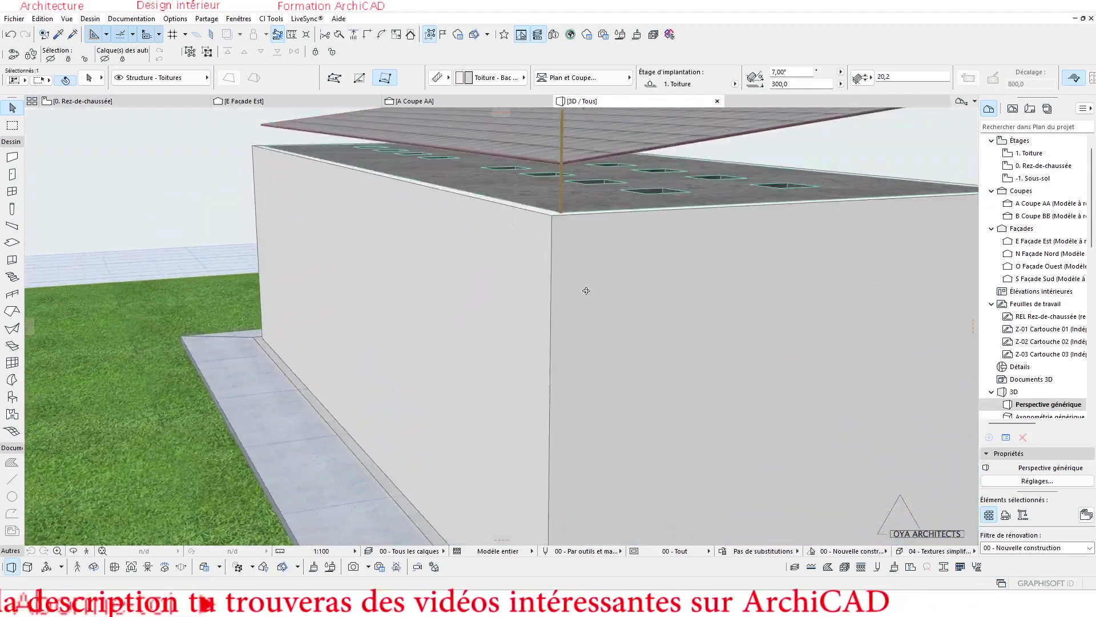
key(F2)
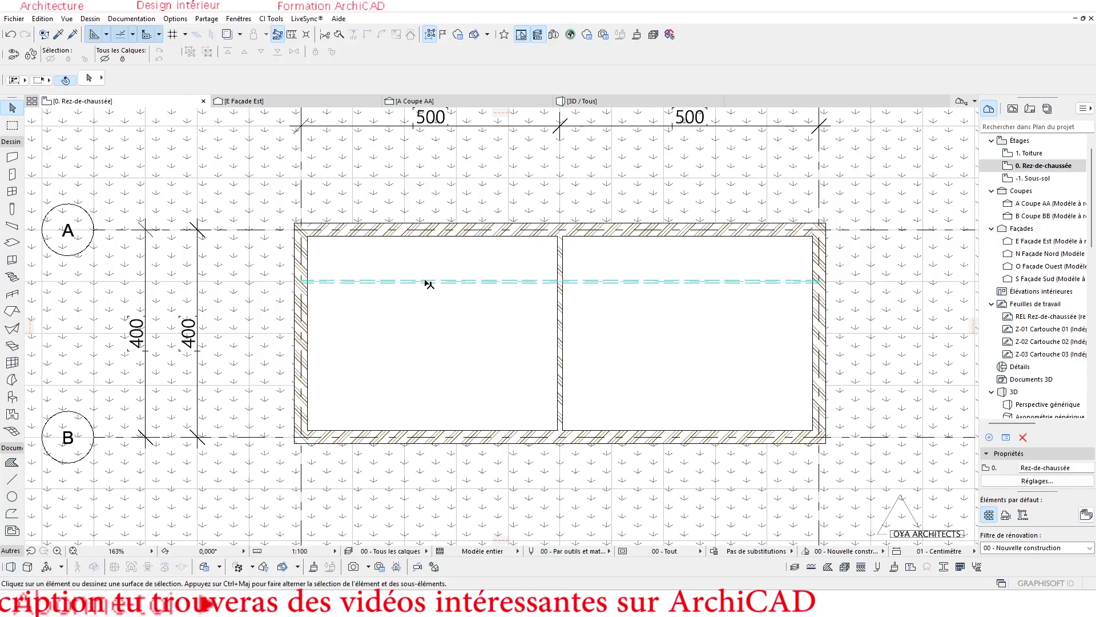
Check the placed beam's positioning and surface settings, and return to the Toiture plan.
click(92, 80)
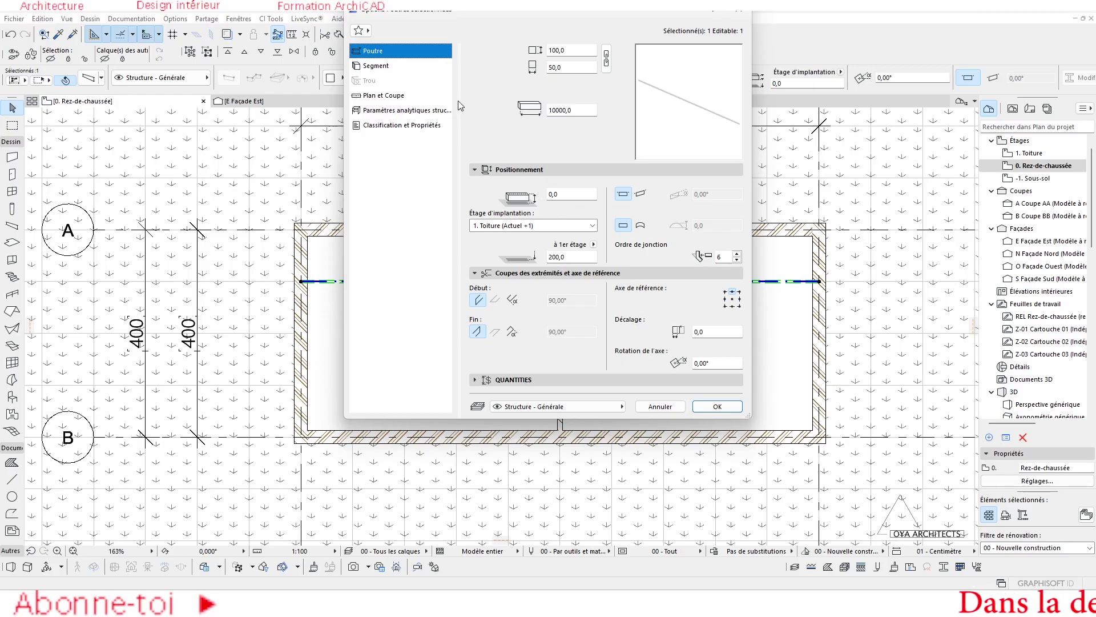
click(400, 67)
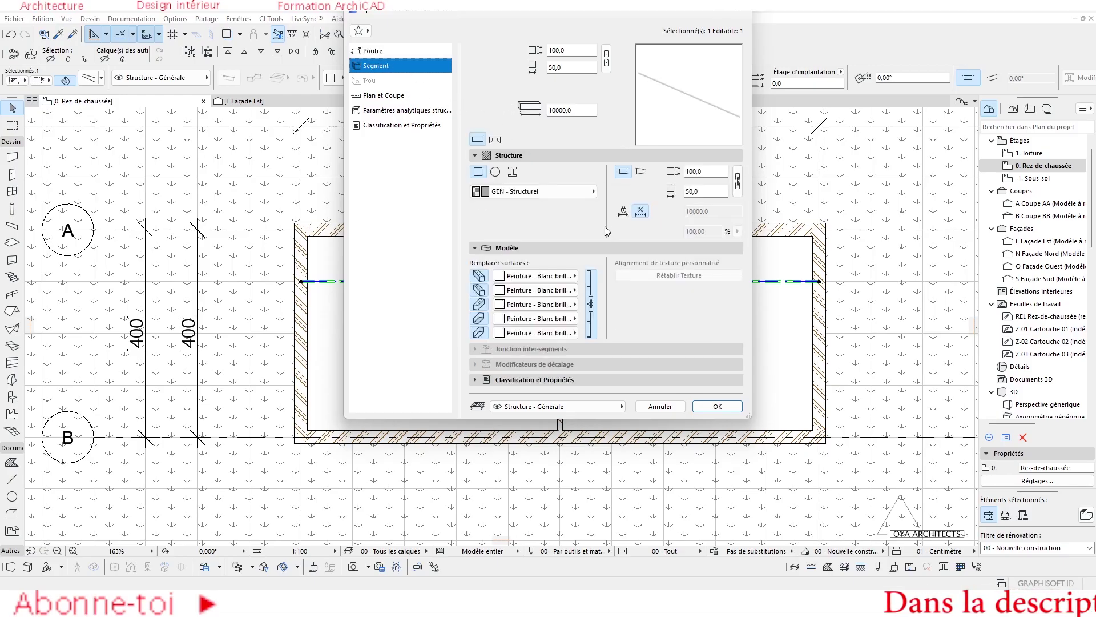
click(717, 406)
double_click(1029, 153)
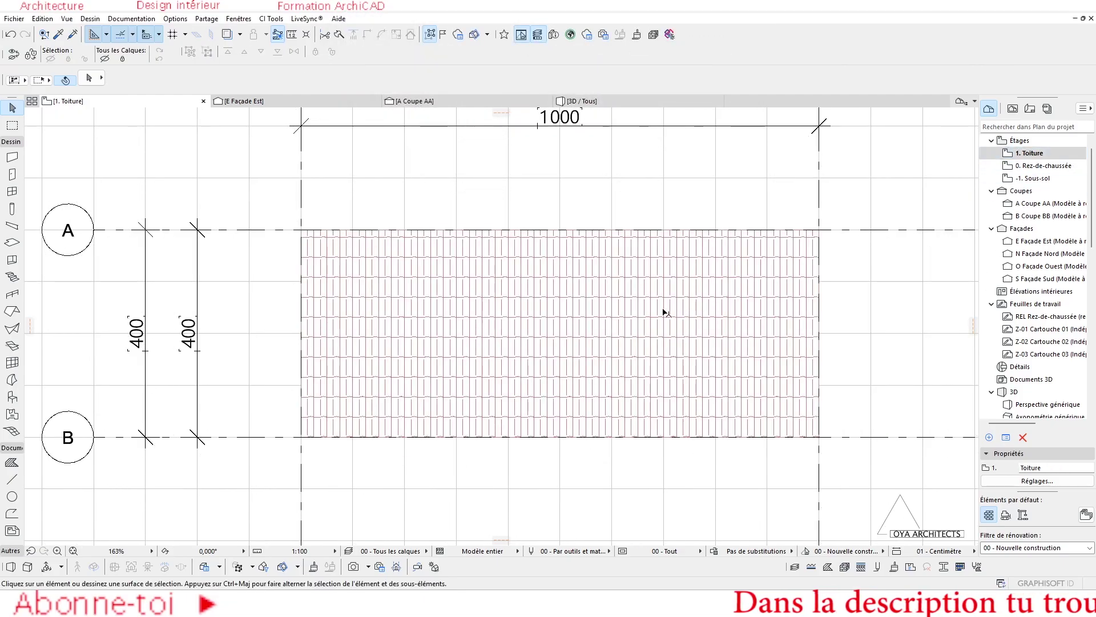
In the 3D view, identify the end wall's layer and switch Structure - Murs extérieurs to wireframe display.
click(575, 102)
scroll(573, 254, down, 4)
shift+middle_drag(597, 356, 447, 308)
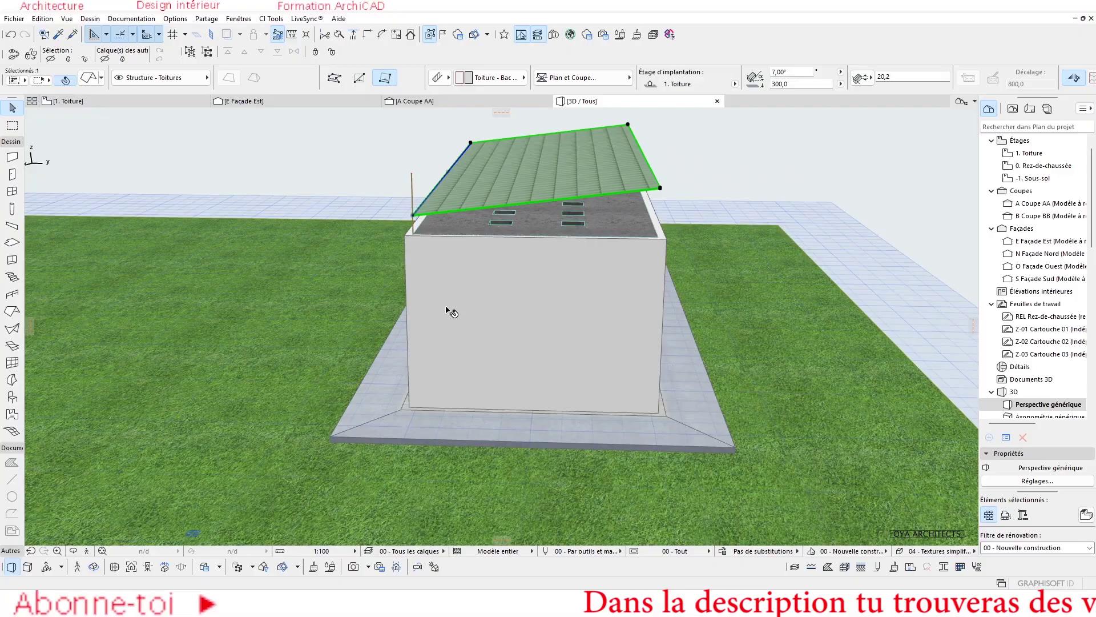
key(Escape)
click(612, 286)
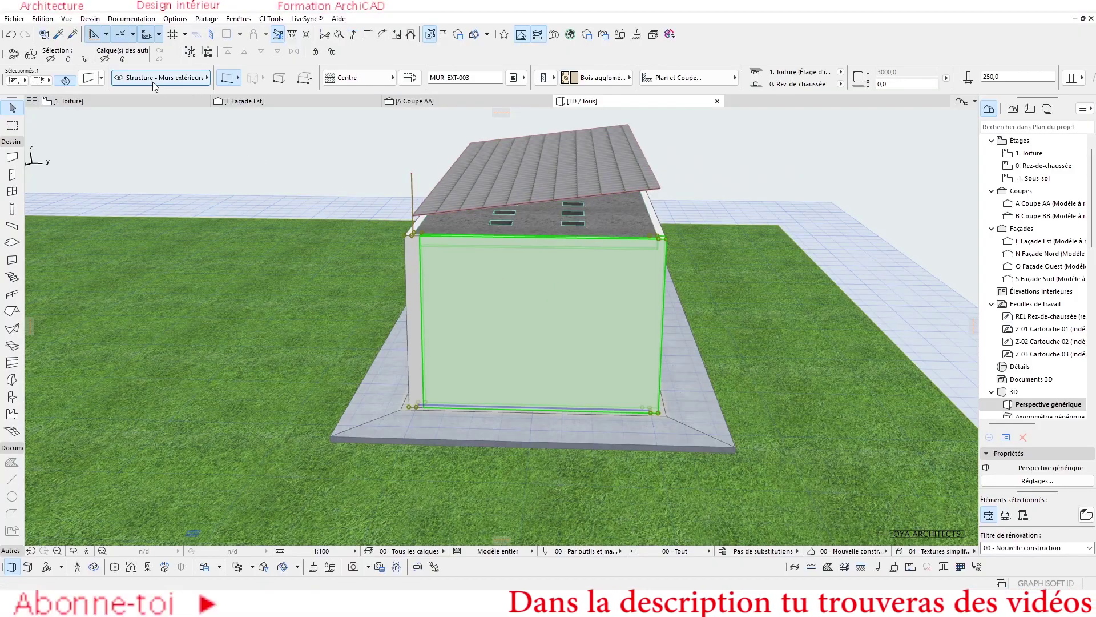
key(Escape)
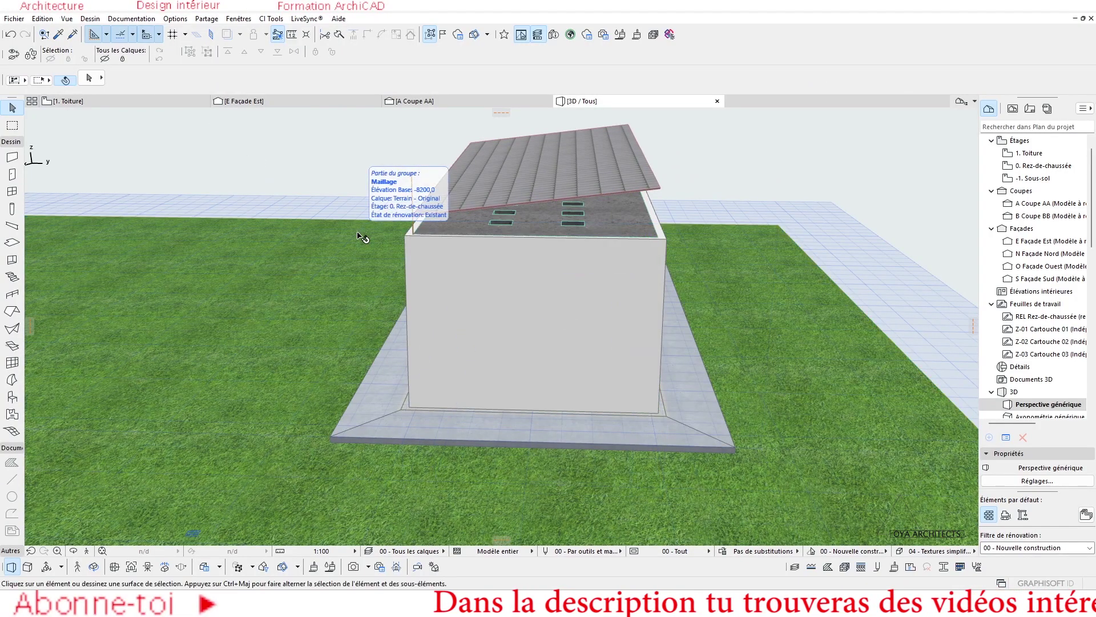
key(ctrl+l)
text(struc)
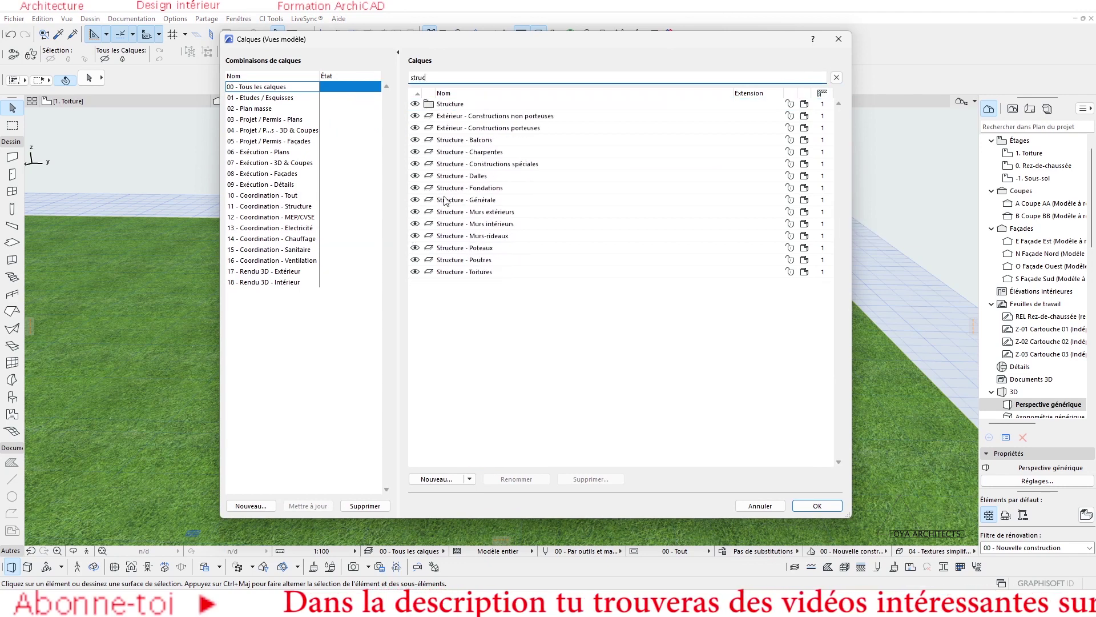
click(498, 214)
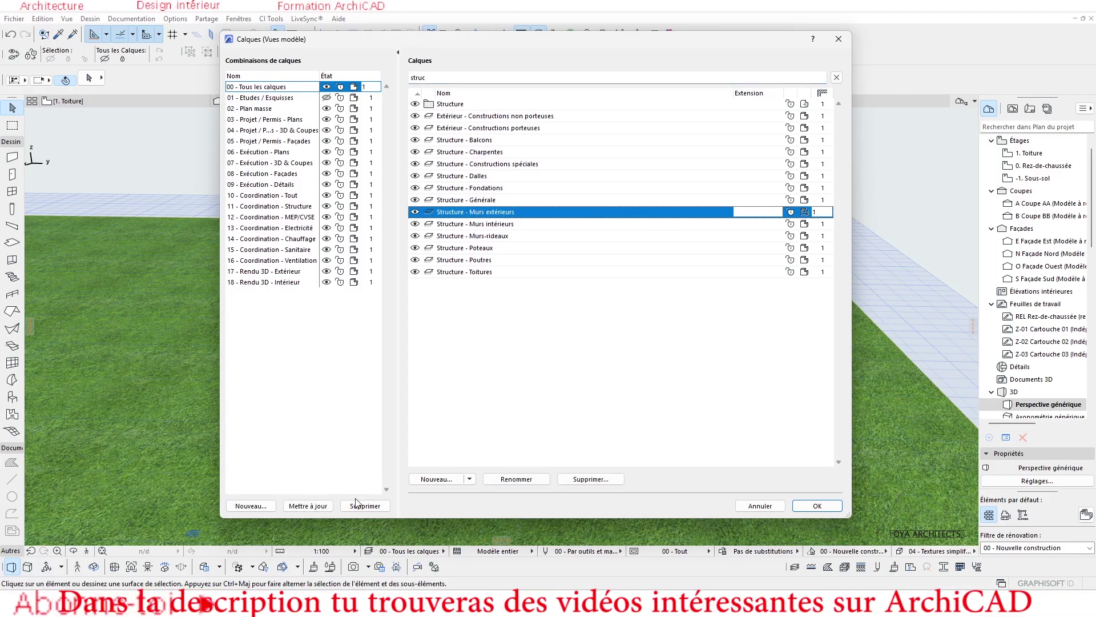
click(818, 506)
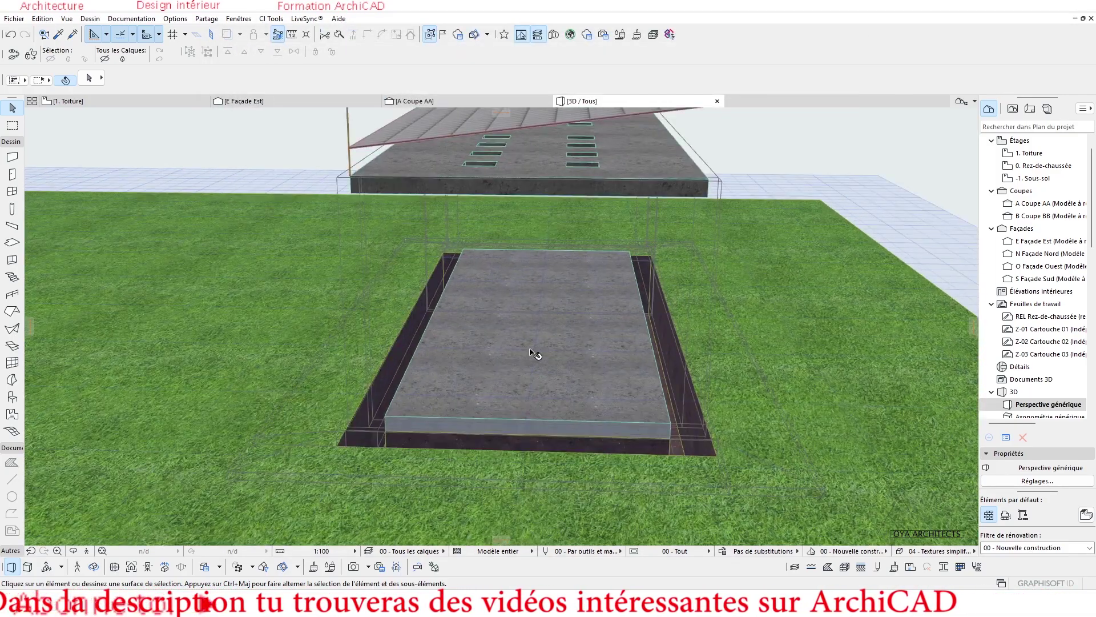
drag(492, 336, 502, 328)
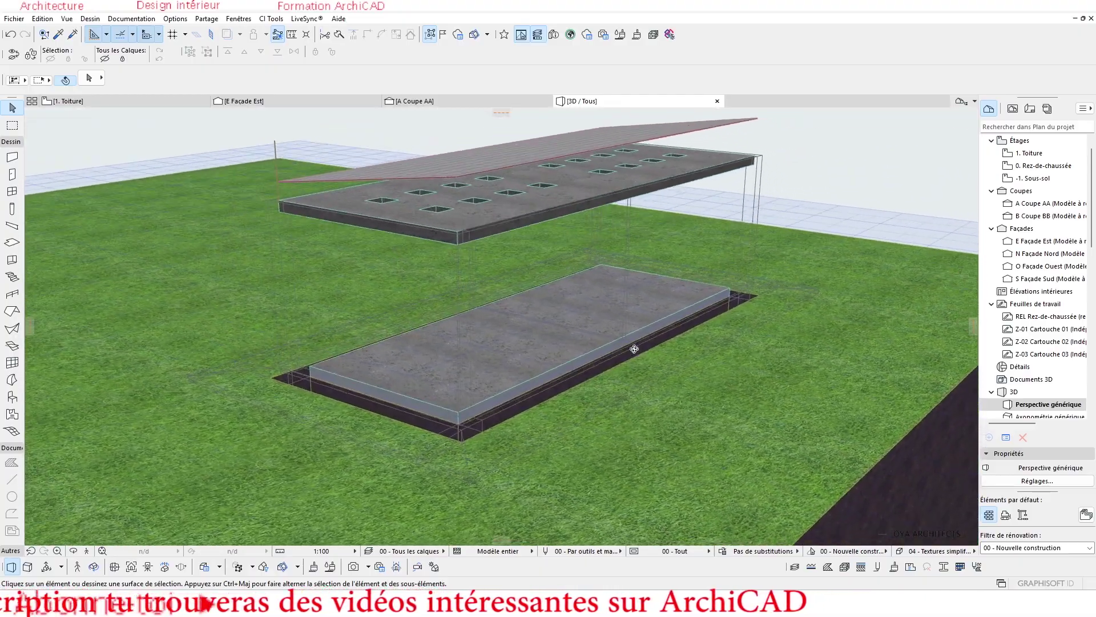
In the Rez-de-chaussée plan, stretch both ends of the beam past the end walls to a length of about 11217.
click(123, 101)
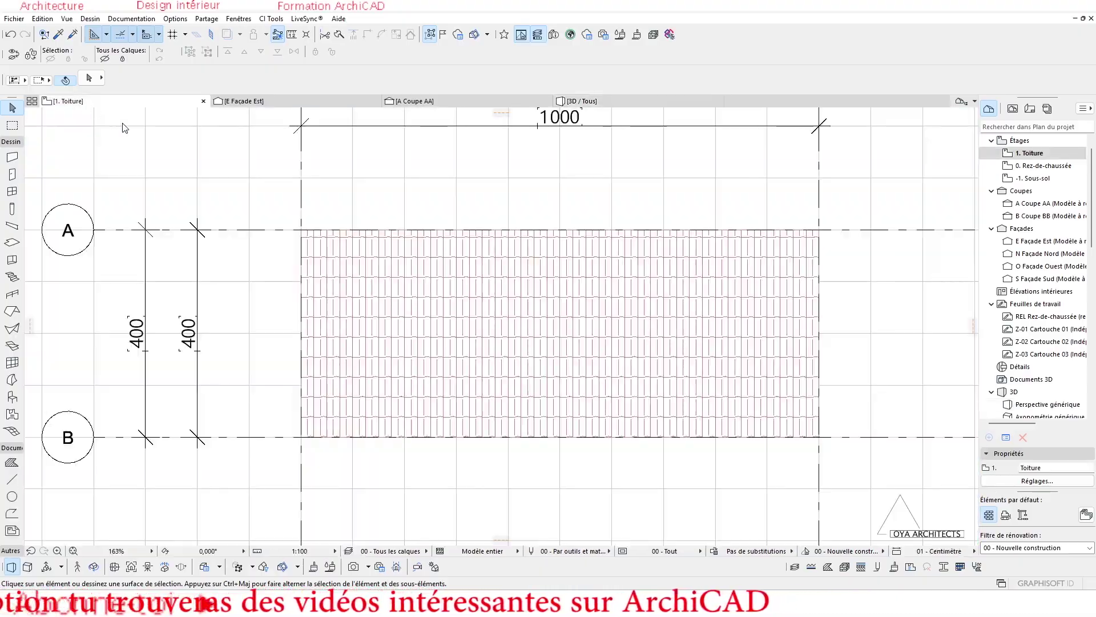
click(1042, 165)
click(306, 290)
scroll(307, 290, up, 5)
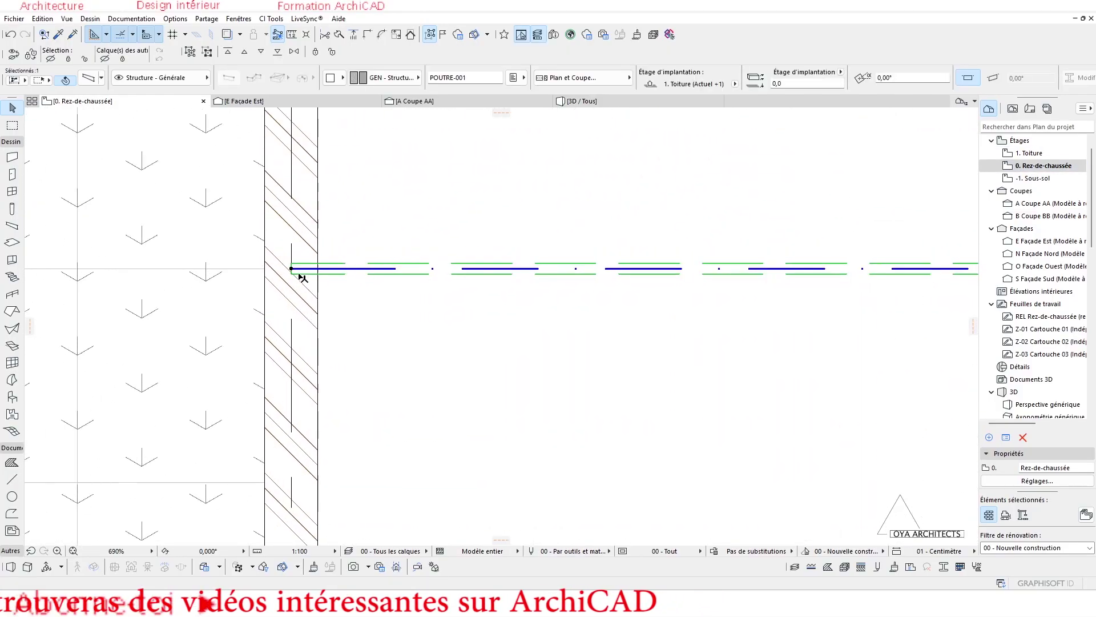
click(291, 268)
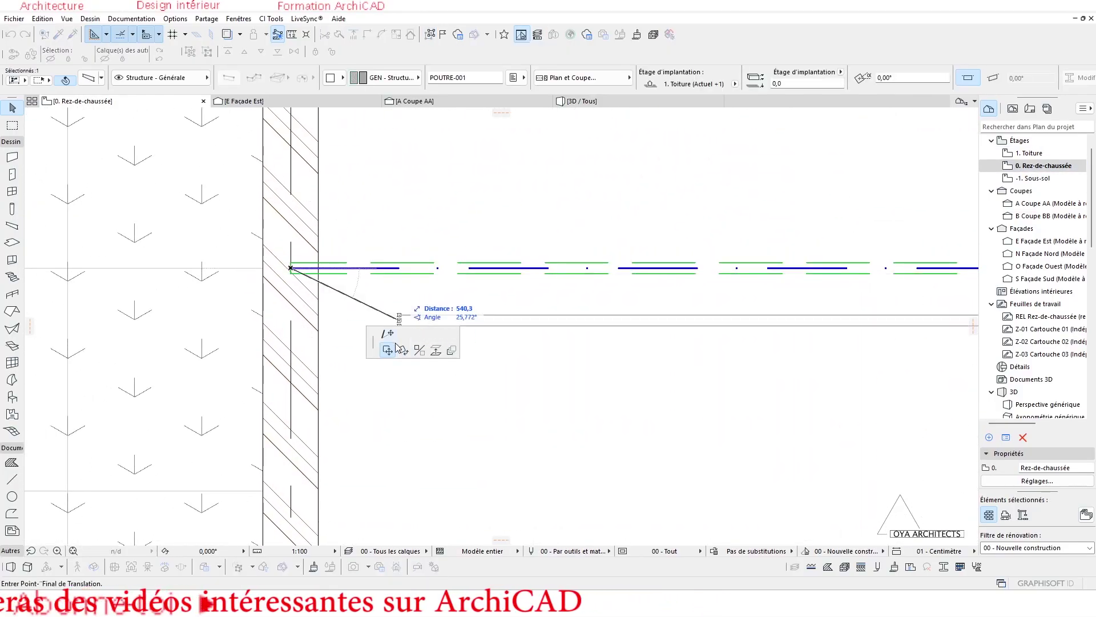
click(148, 268)
scroll(287, 248, down, 5)
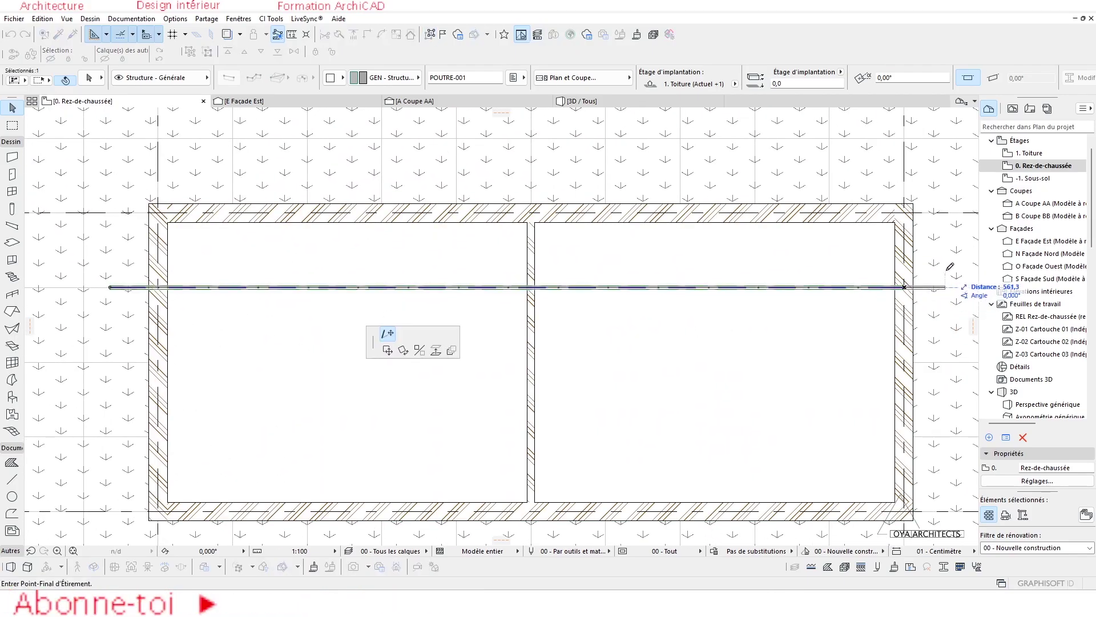
Select the extended beam in the 3D view and examine its position relative to the slab and roof.
key(F3)
key(Escape)
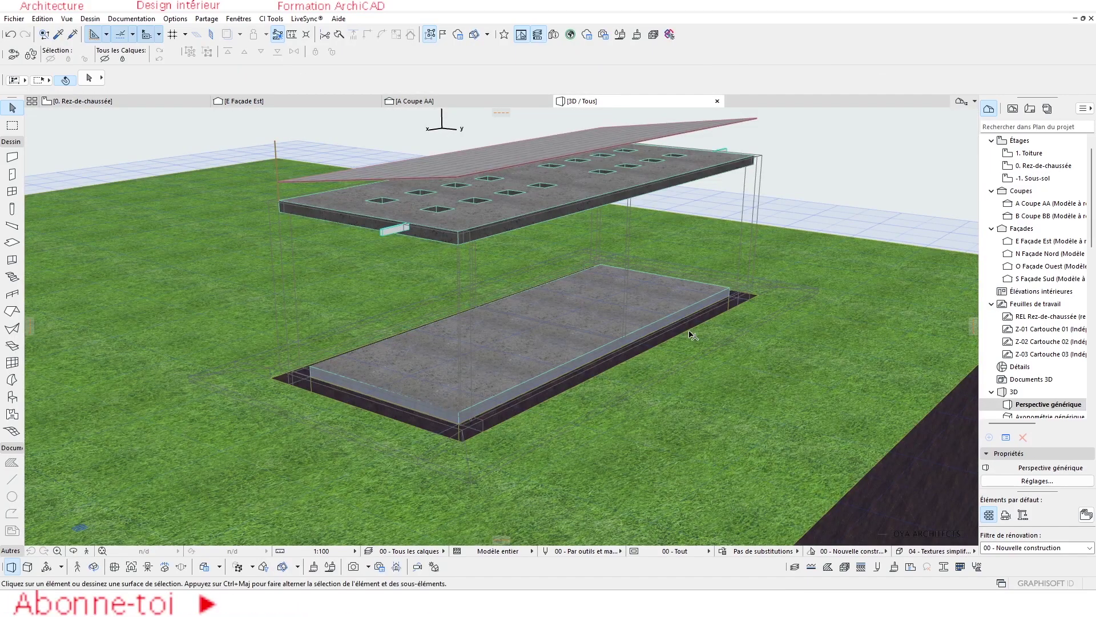
scroll(679, 318, up, 6)
mouse_move(640, 314)
middle_down()
mouse_move(610, 284)
mouse_move(508, 269)
middle_up()
click(507, 271)
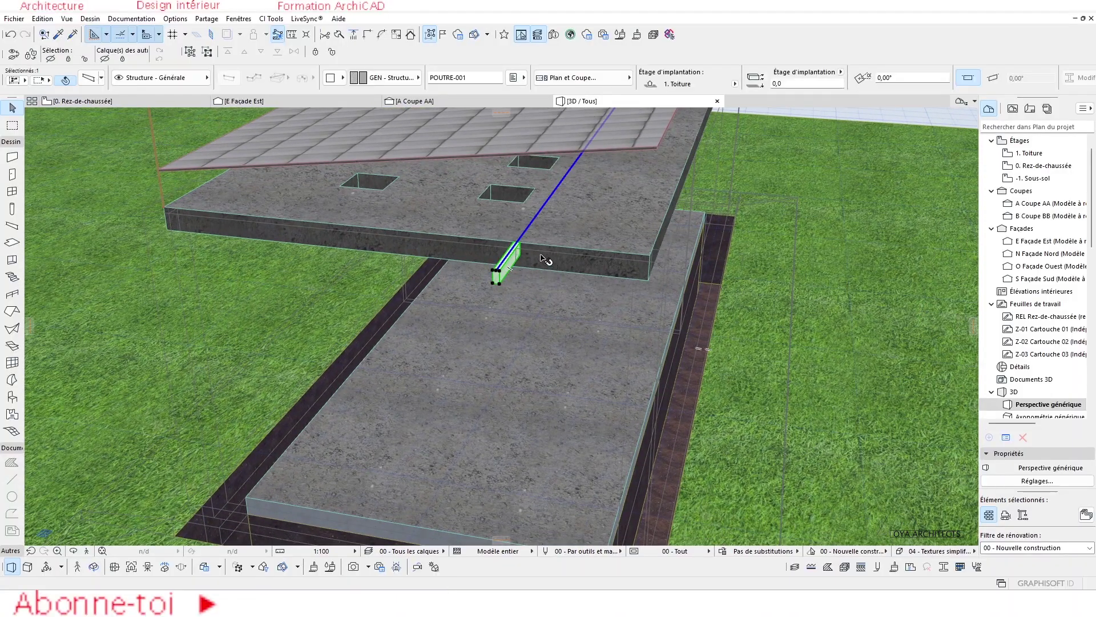
scroll(508, 268, down, 2)
scroll(489, 257, up, 3)
Remove the beam from the Rez-de-chaussée plan and paste it at its original location in the Toiture plan.
click(1021, 170)
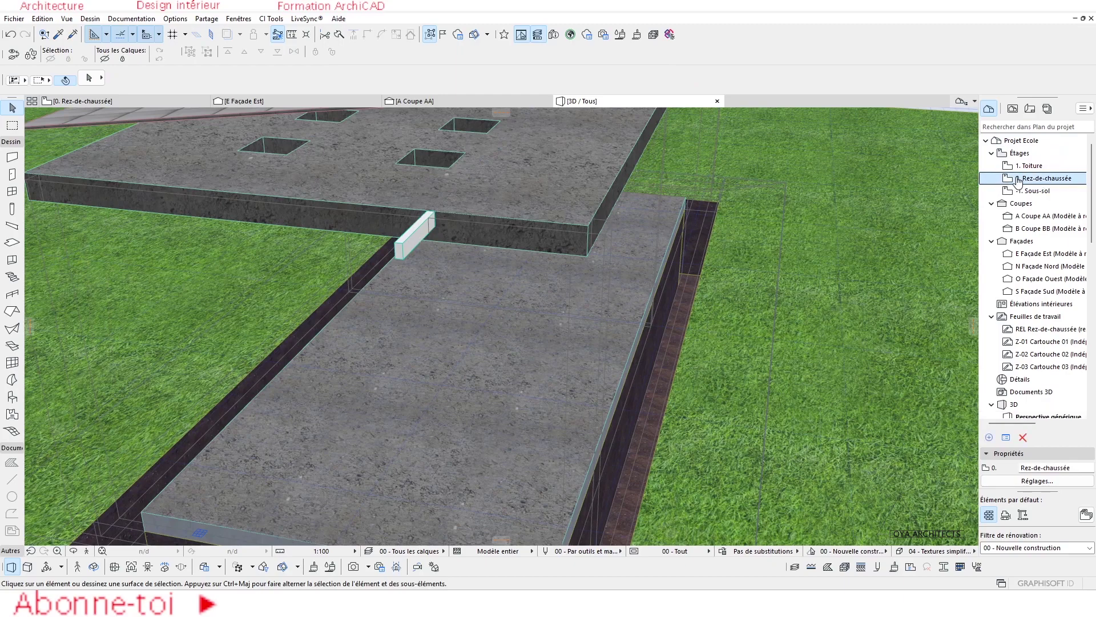
double_click(1019, 178)
scroll(680, 283, down, 3)
scroll(594, 289, up, 3)
key(ctrl+Up)
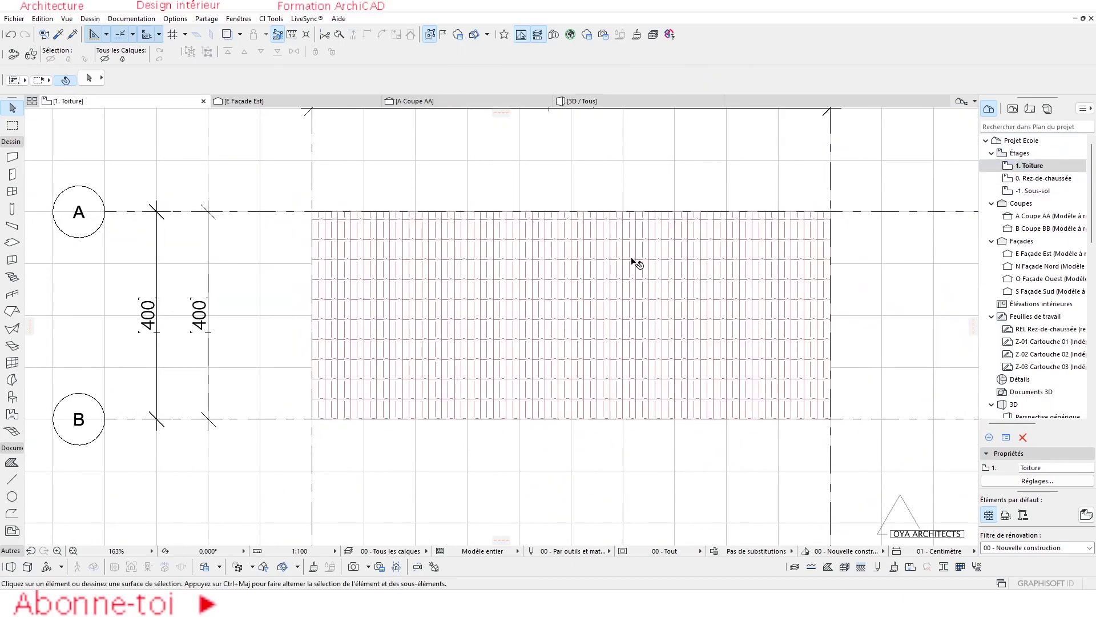
key(ctrl+Down)
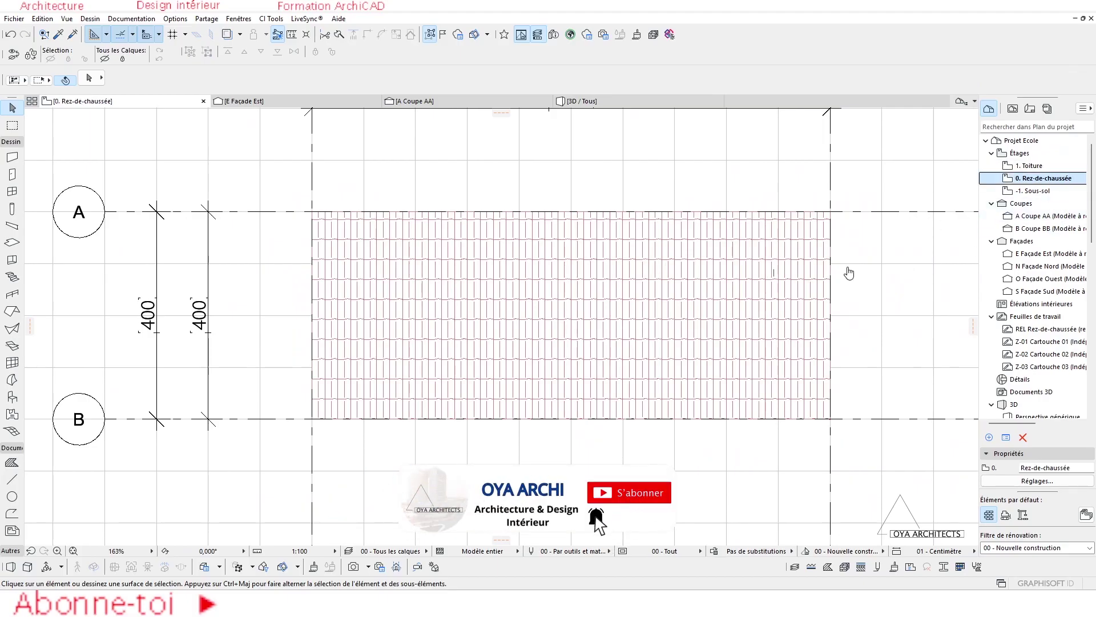
click(841, 264)
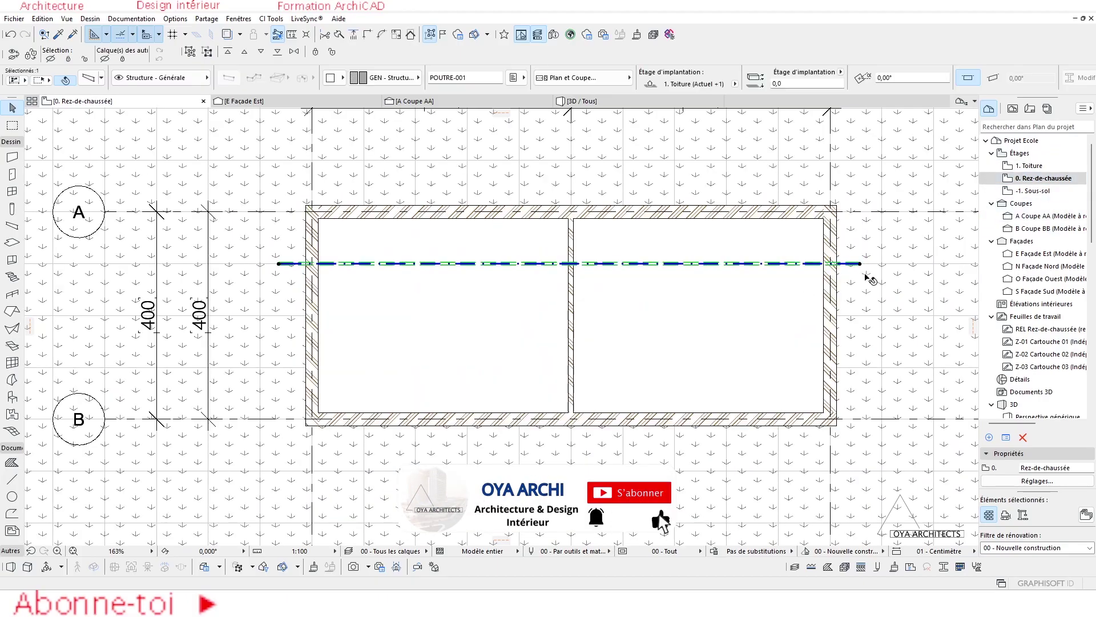
key(Delete)
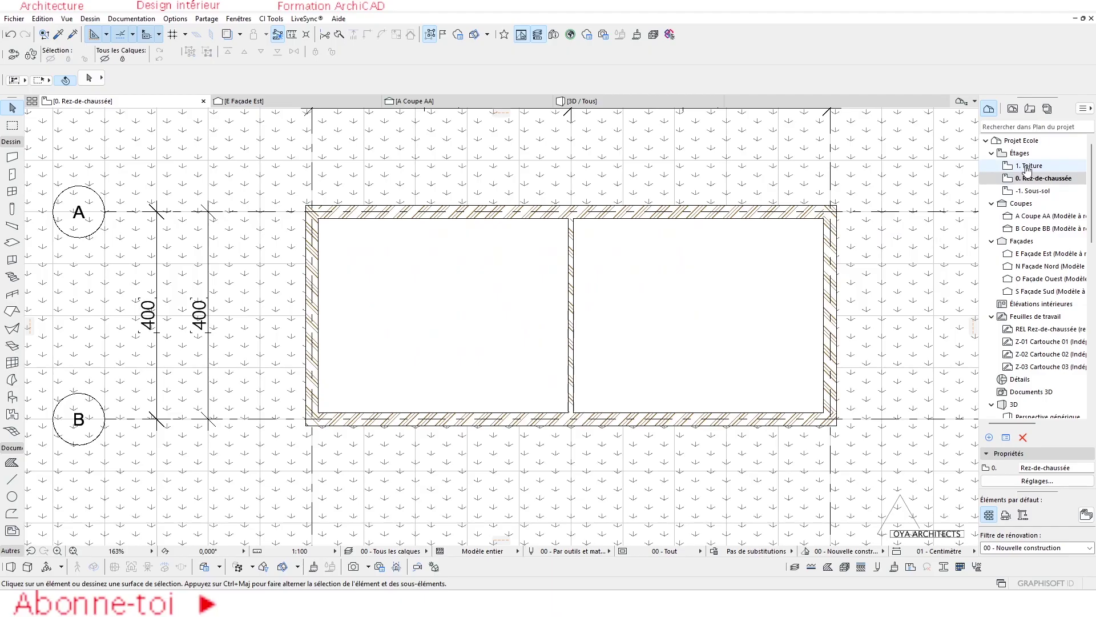
click(1027, 166)
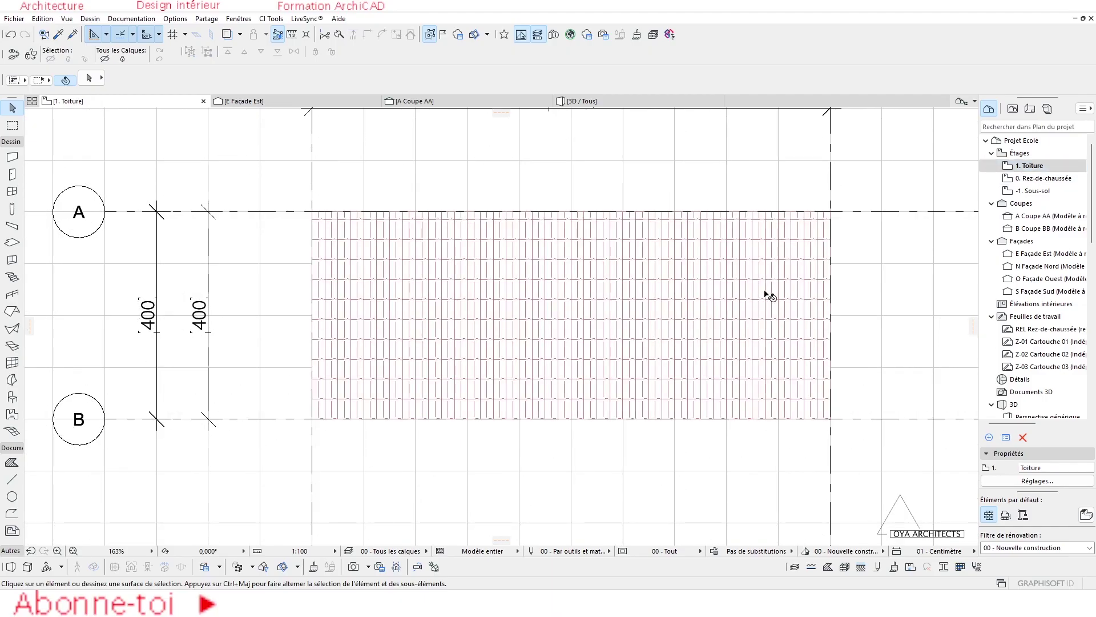
key(ctrl+v)
right_click(863, 224)
click(888, 245)
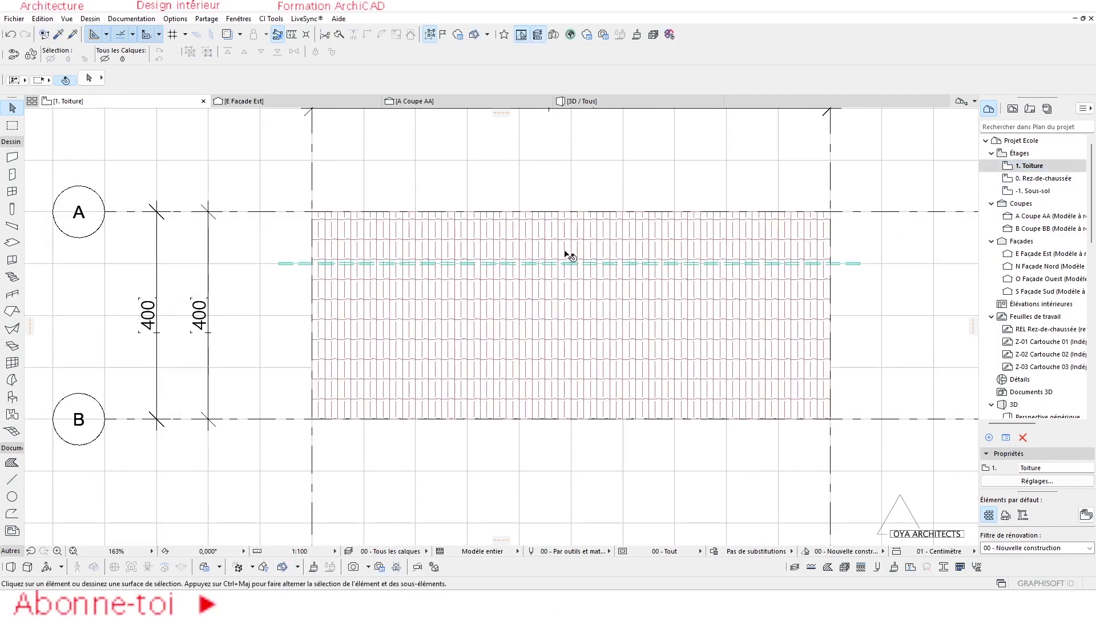
Select the pasted beam in 3D, set its offset from the home storey to 0,0, and return to the Toiture plan.
click(573, 102)
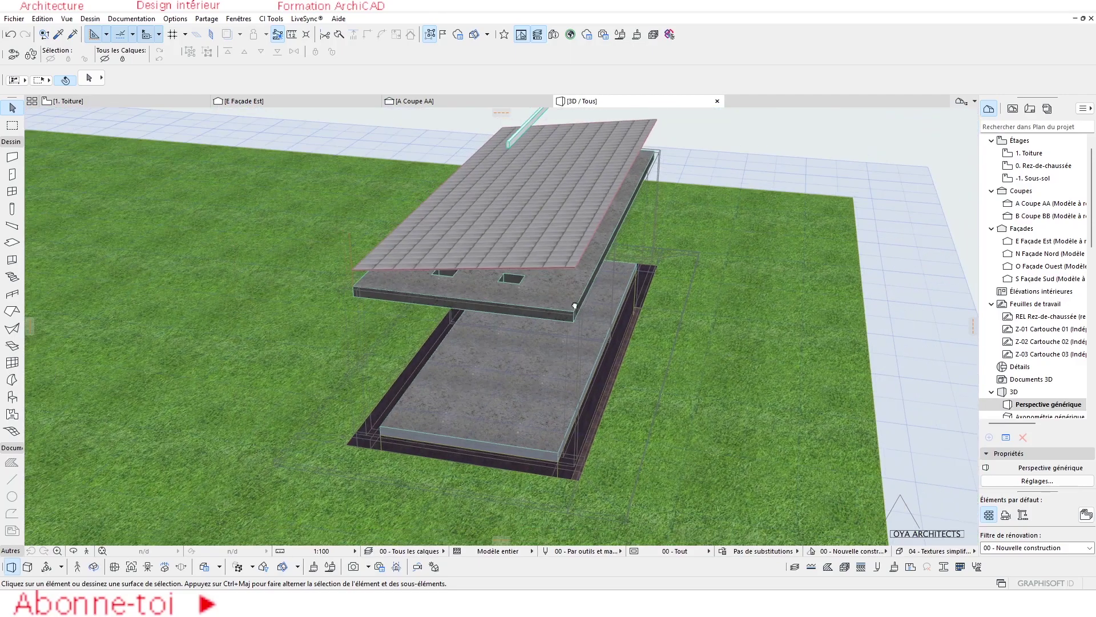
click(485, 230)
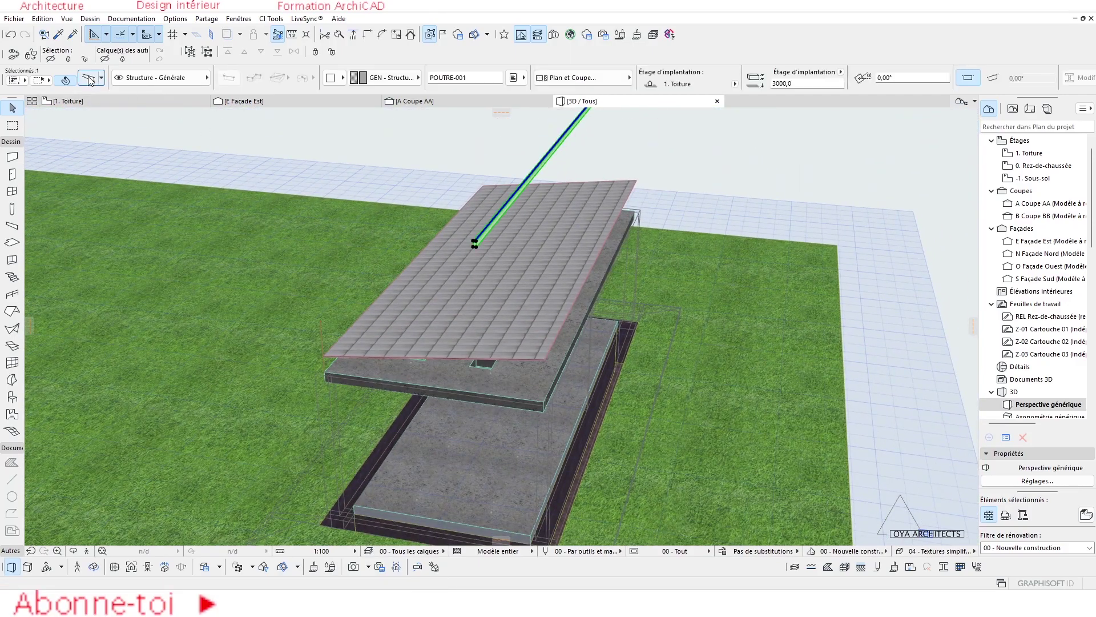
text(0,0)
click(89, 101)
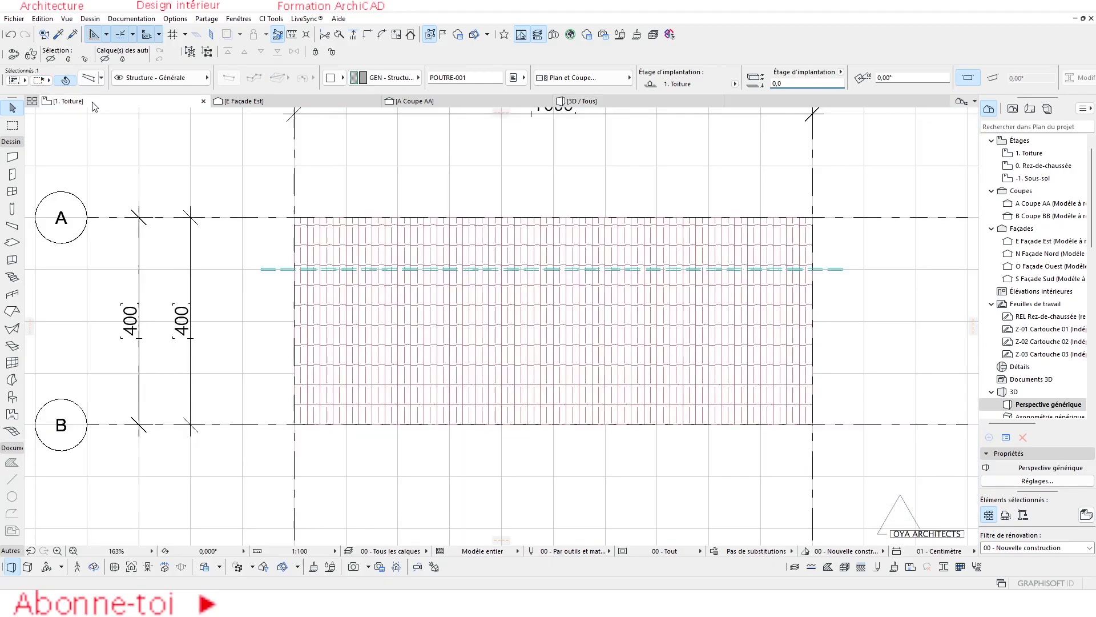
Select the beam in the Rez-de-chaussée plan and check its height under the roof in 3D.
key(ctrl+Down)
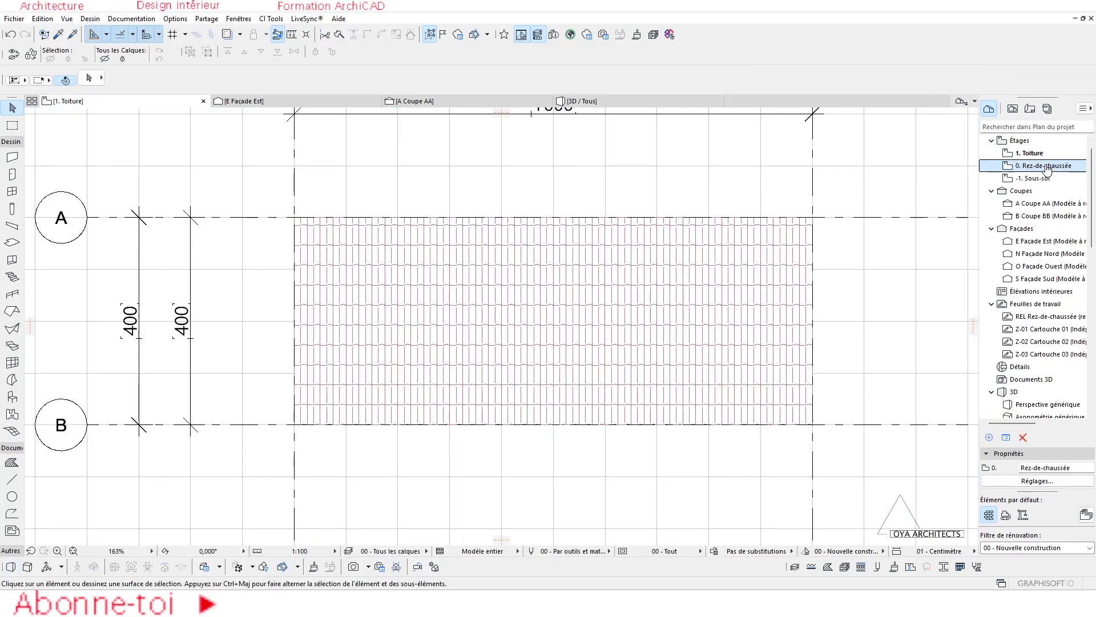
click(786, 271)
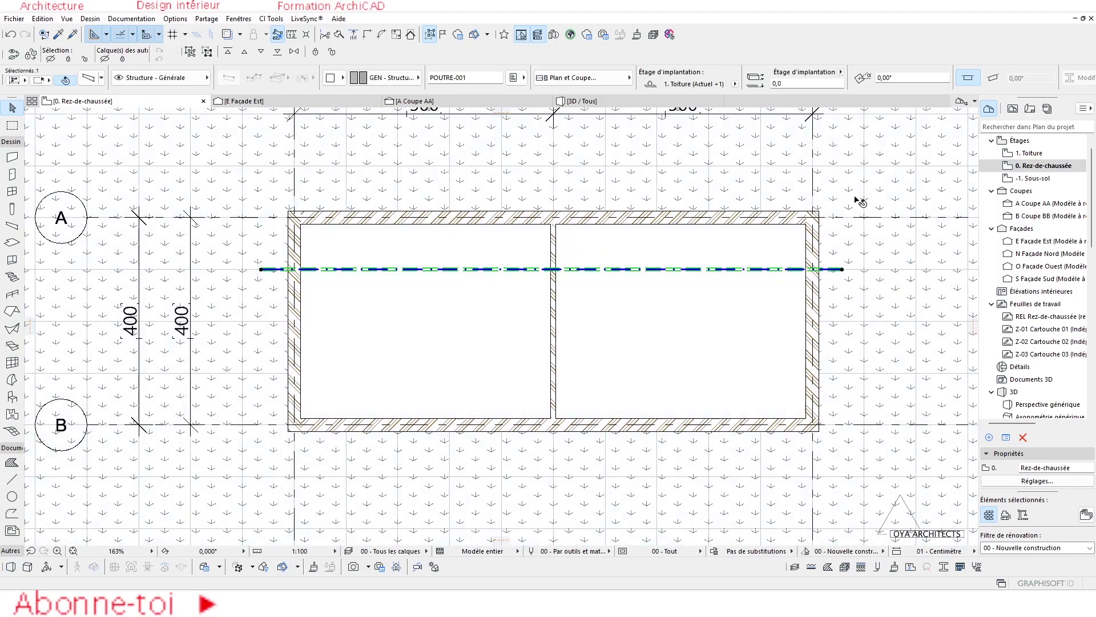
scroll(703, 263, down, 3)
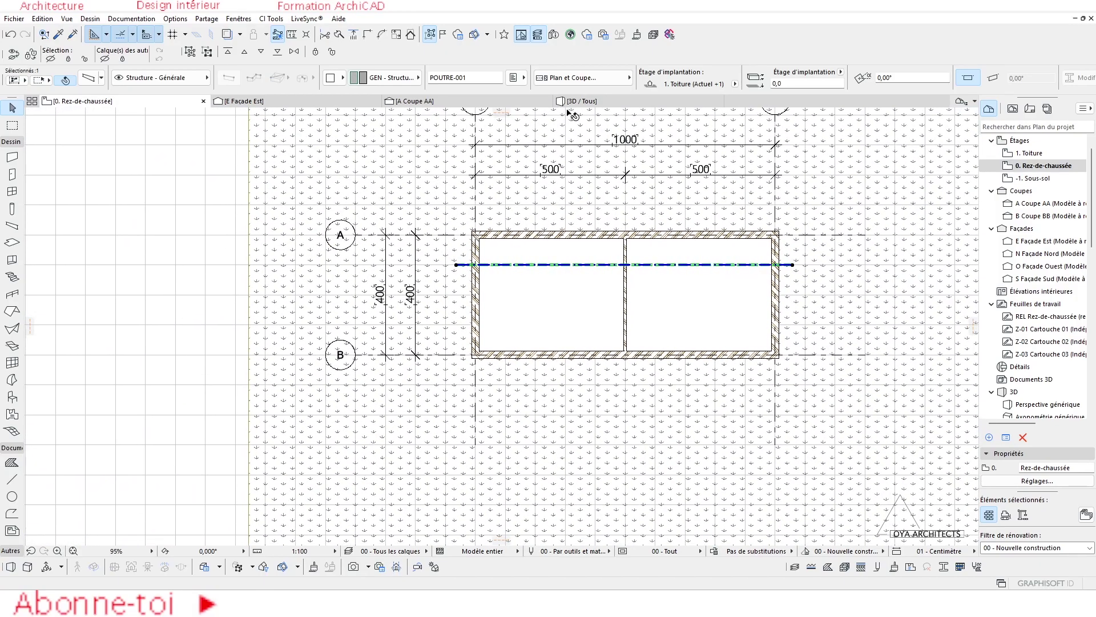
key(F3)
key(Escape)
shift+middle_drag(623, 244, 528, 282)
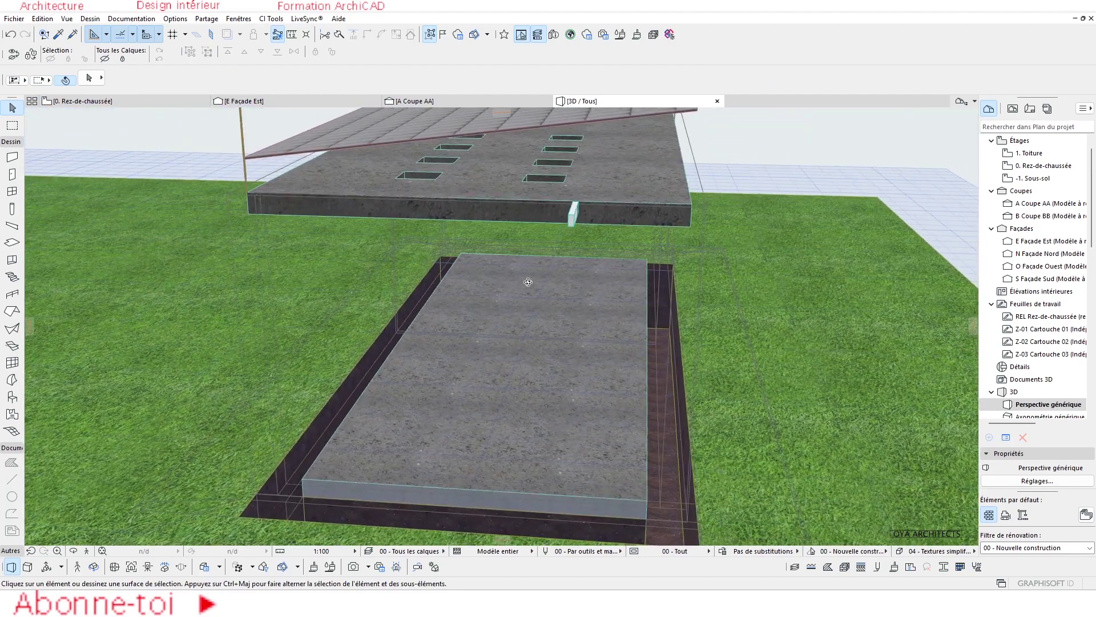
Open the selected beam's positioning settings from the Rez-de-chaussée plan and set its home storey to 0. Rez-de-chaussée.
click(100, 102)
scroll(580, 255, up, 5)
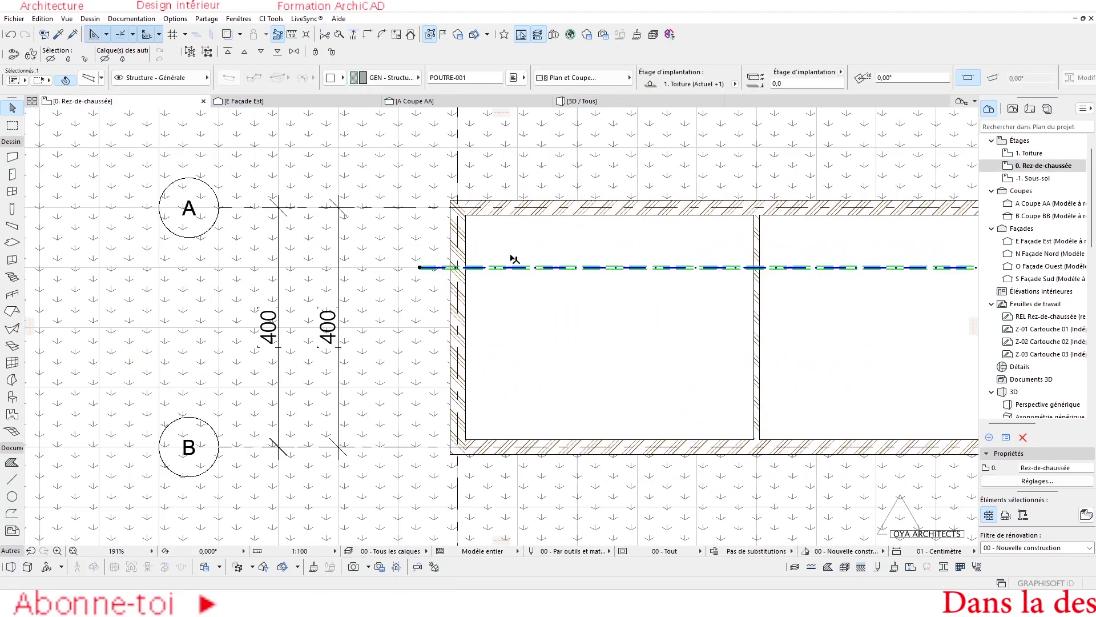
scroll(483, 254, up, 1)
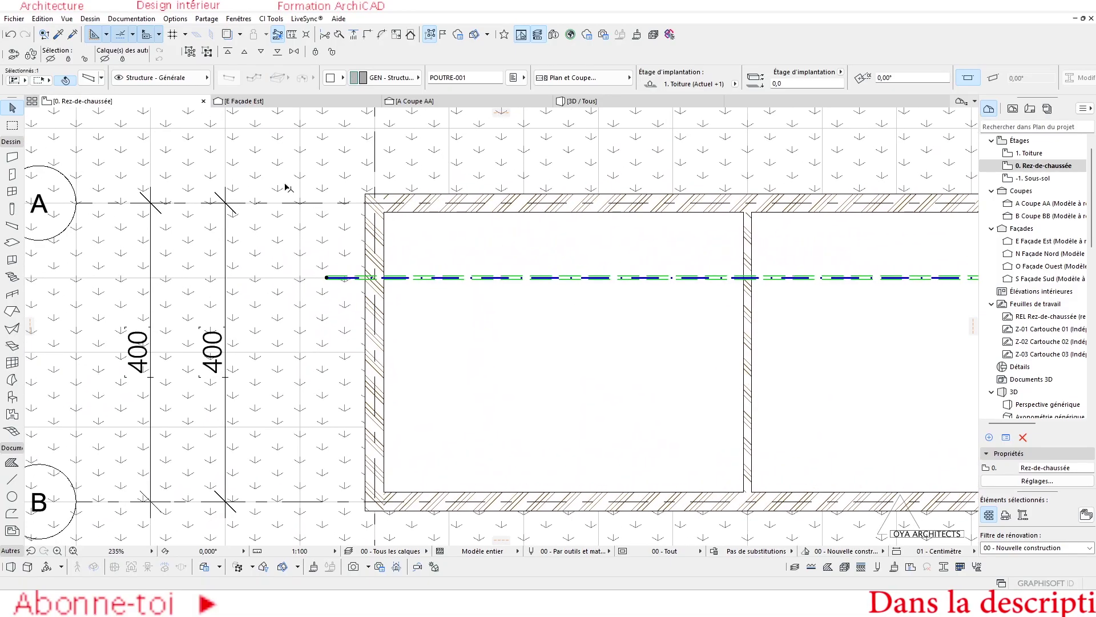
double_click(591, 275)
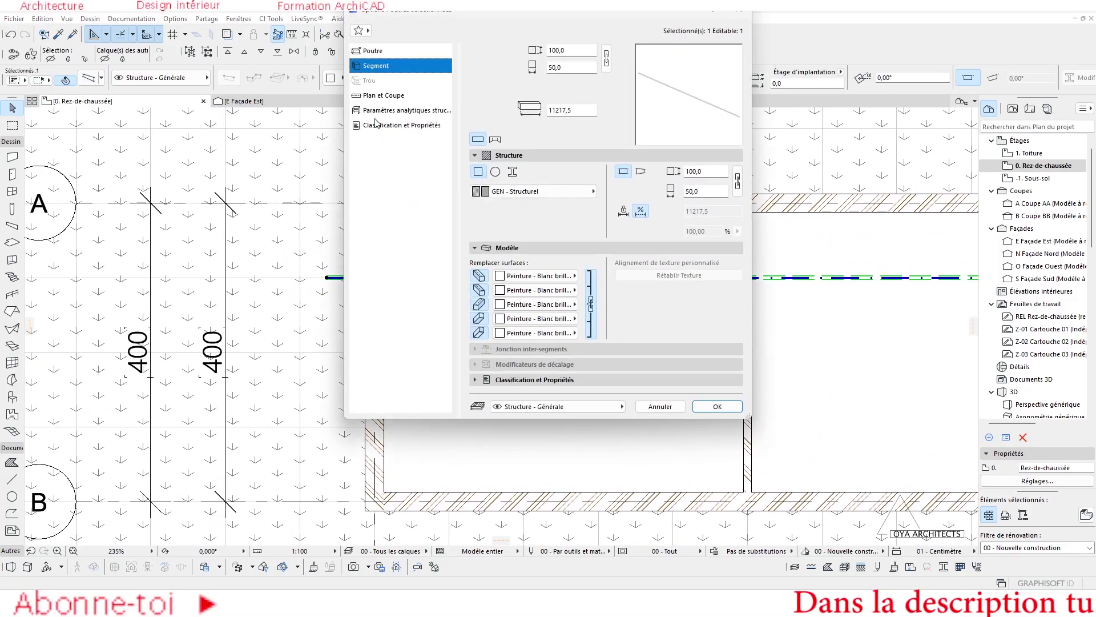
click(373, 51)
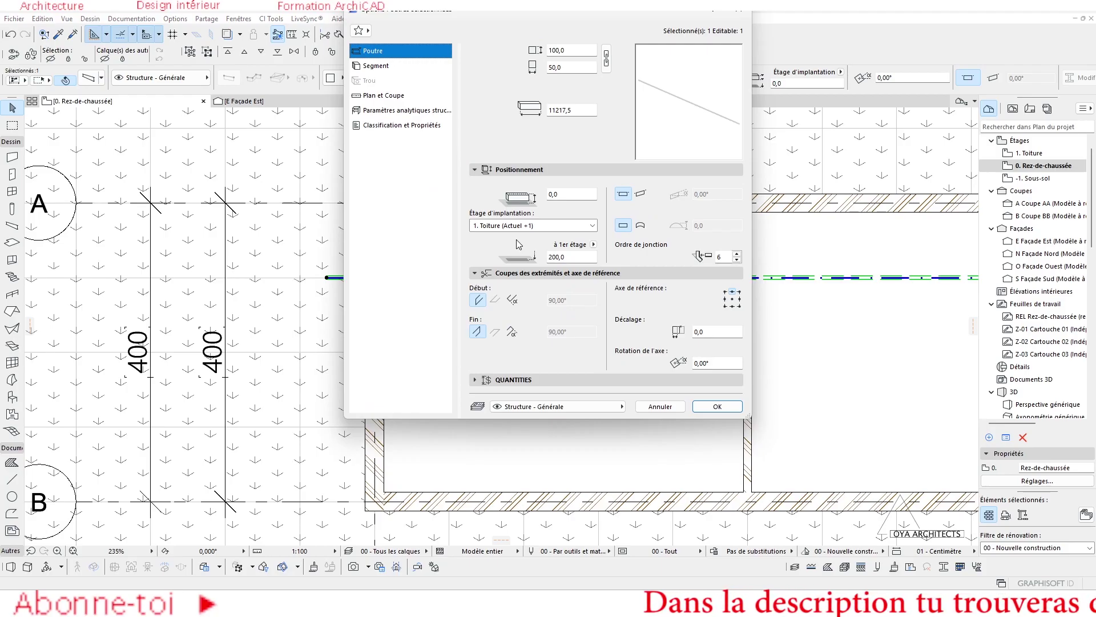
click(556, 224)
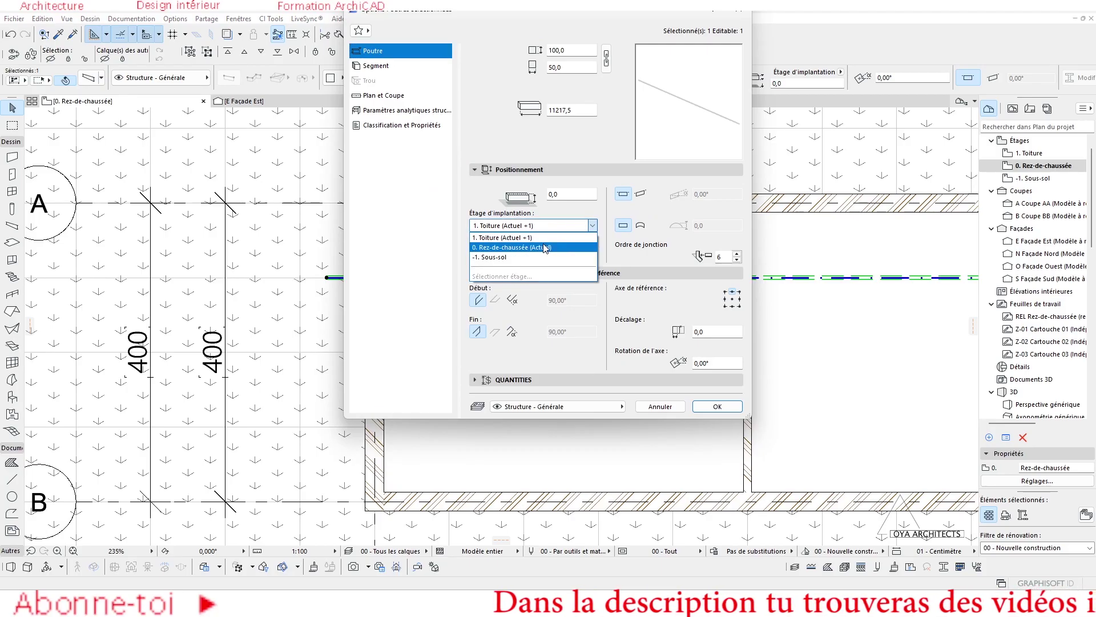
click(545, 248)
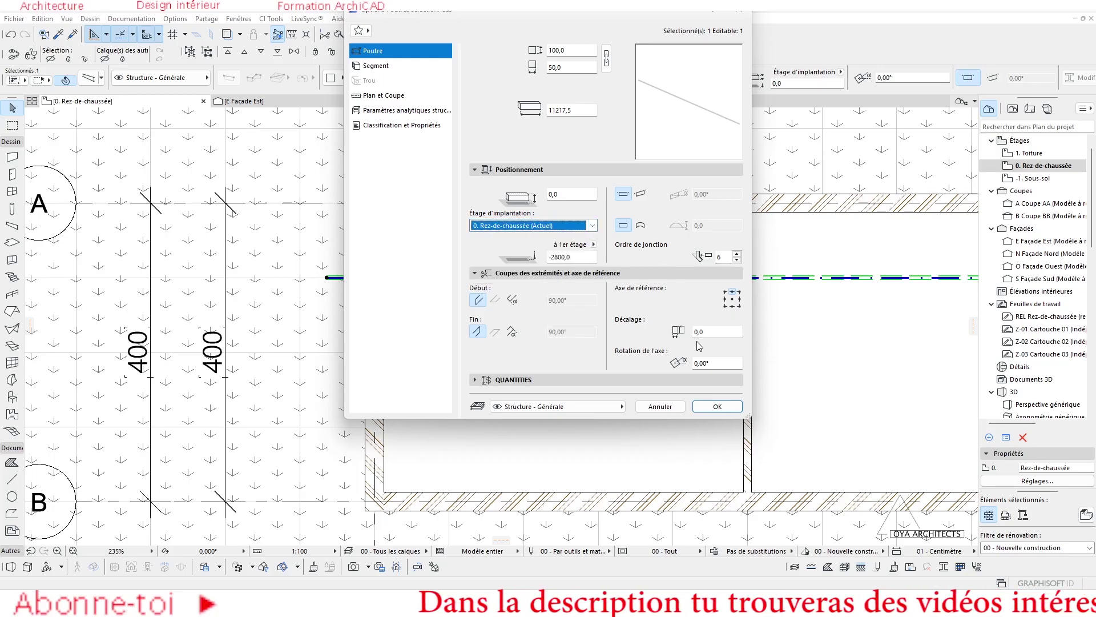
click(530, 226)
click(503, 240)
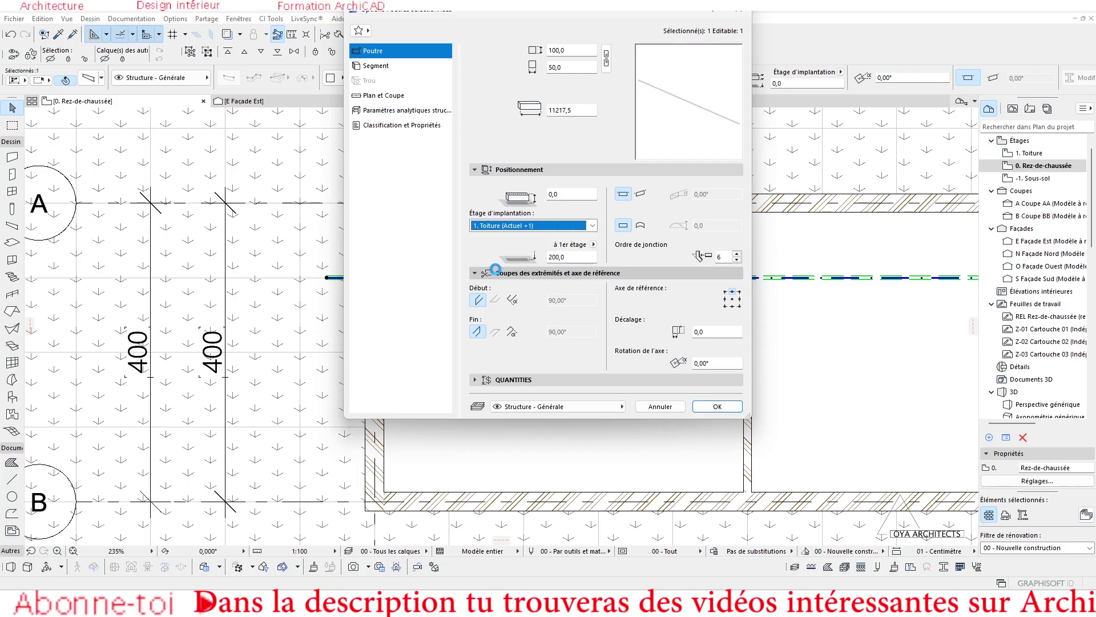
click(500, 225)
click(506, 248)
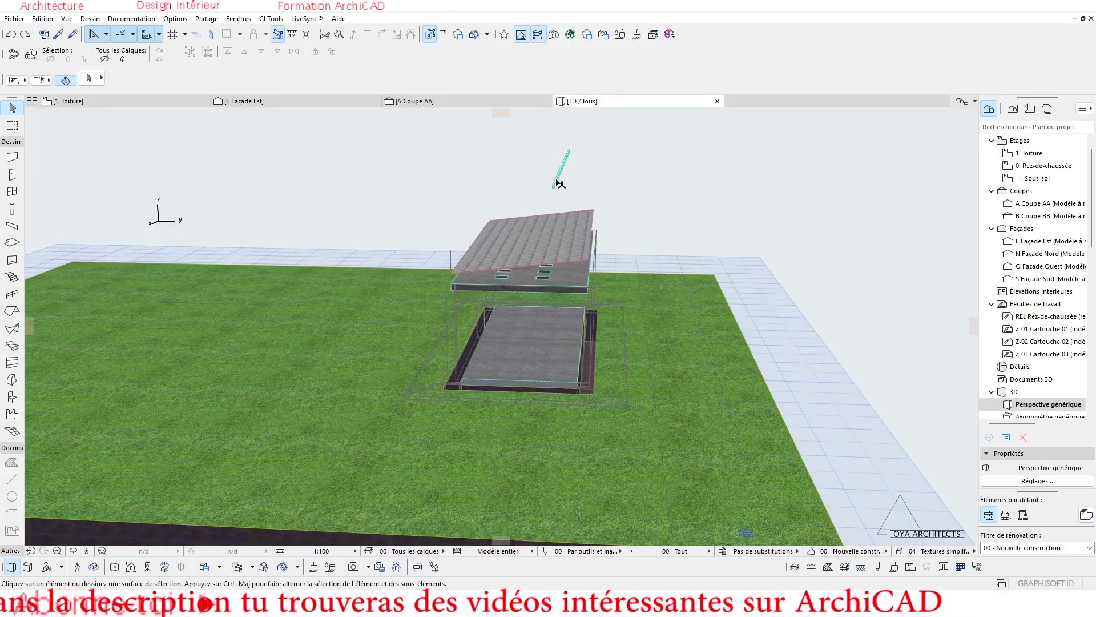
Check the beam floating above the roof in 3D, and in the Toiture plan set its home storey offset to 0,0.
click(554, 185)
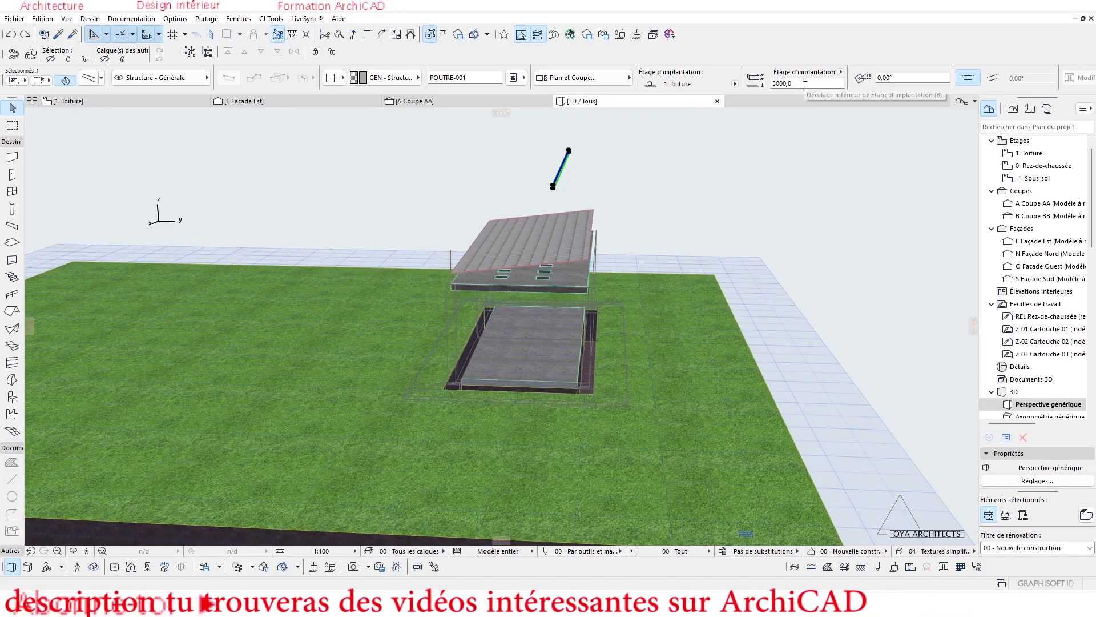
click(214, 149)
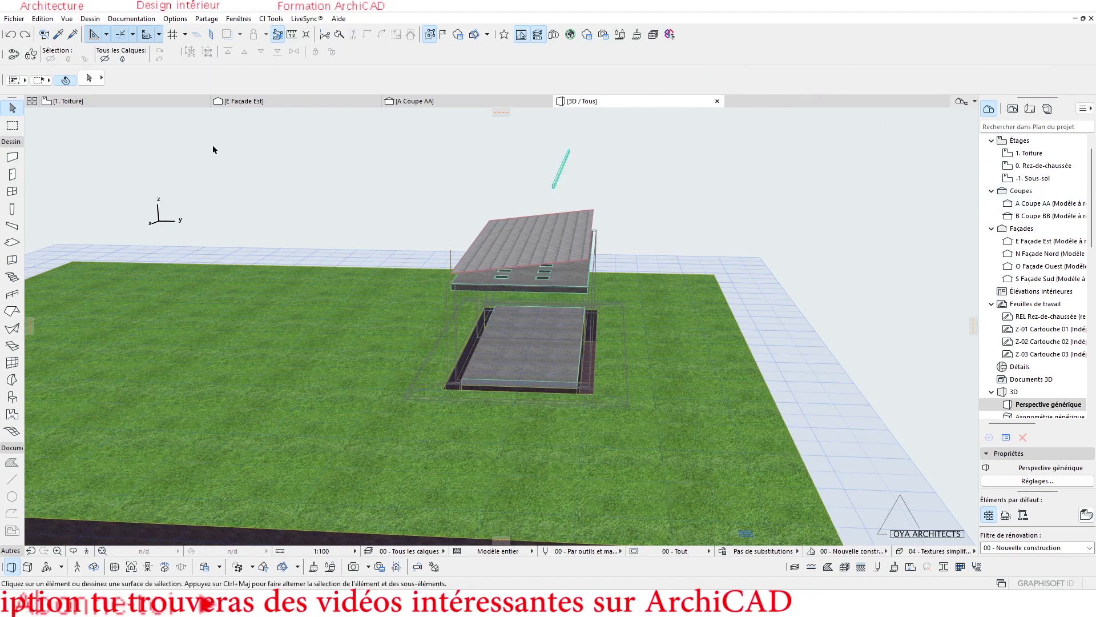
click(74, 101)
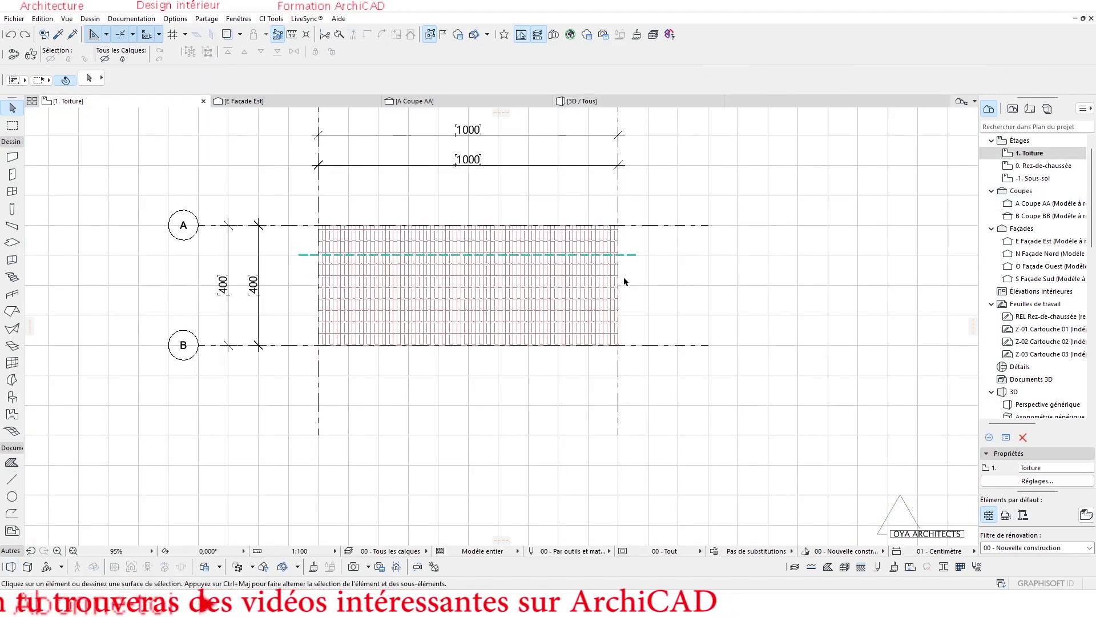
click(640, 243)
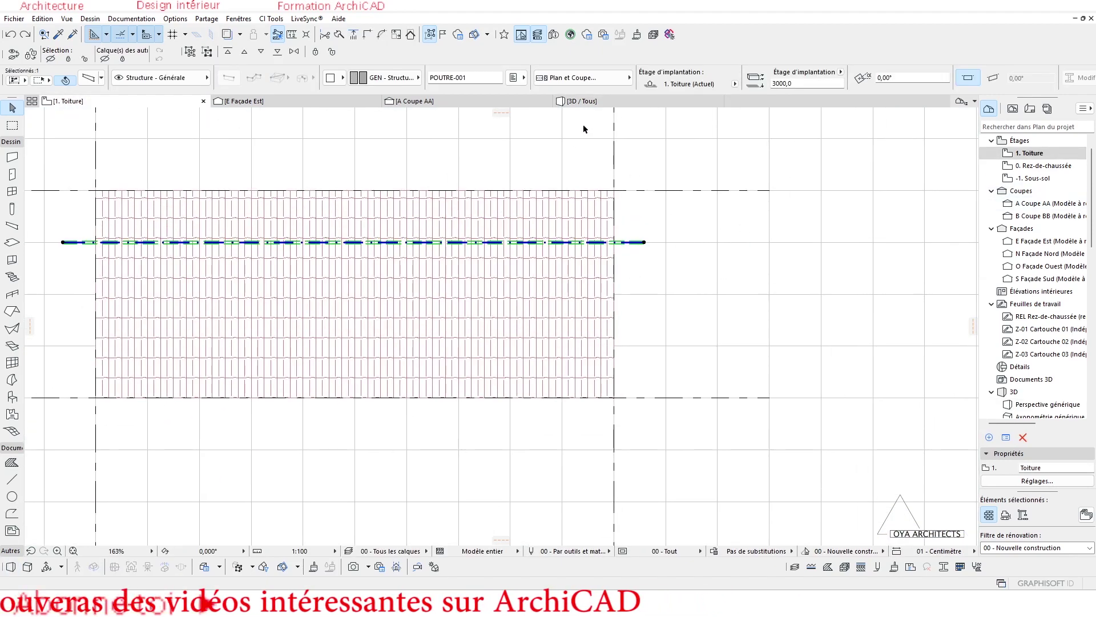
double_click(805, 83)
text(0,0)
key(Return)
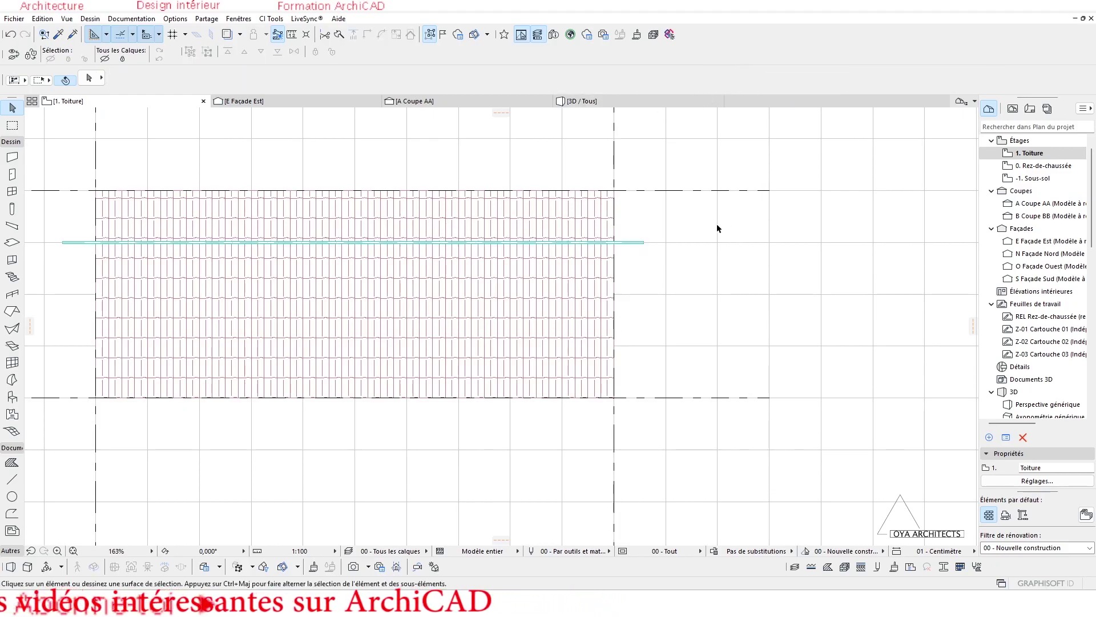
Switch to the Rez-de-chaussée plan and then the E Façade Est view, and examine the sloped roof in elevation.
click(1040, 165)
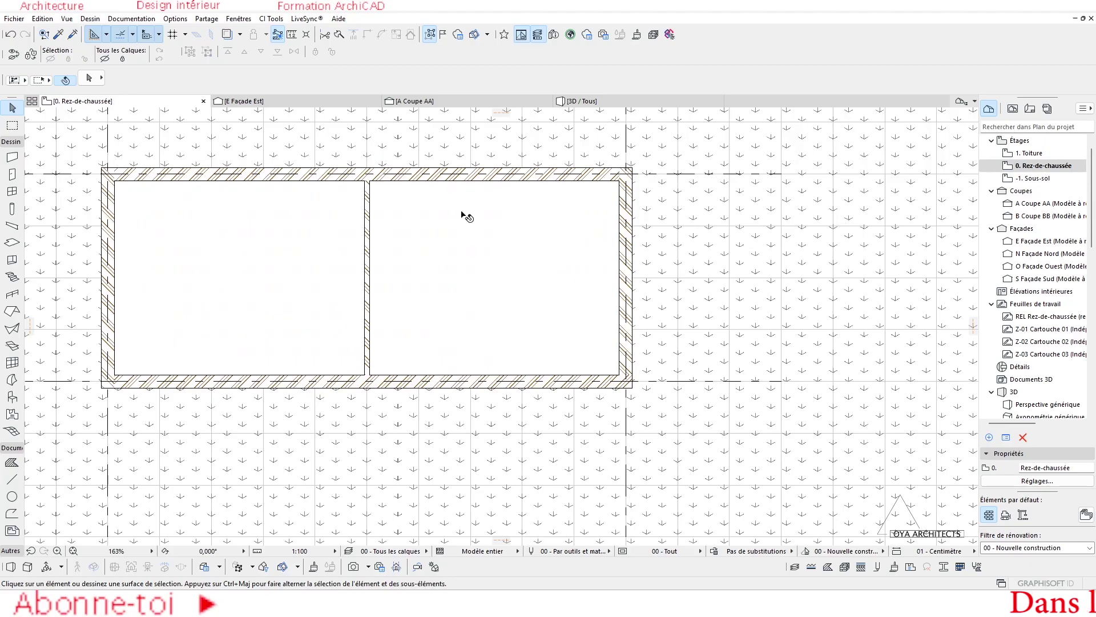
click(234, 101)
scroll(499, 316, down, 4)
scroll(298, 282, up, 6)
click(401, 260)
scroll(436, 293, down, 4)
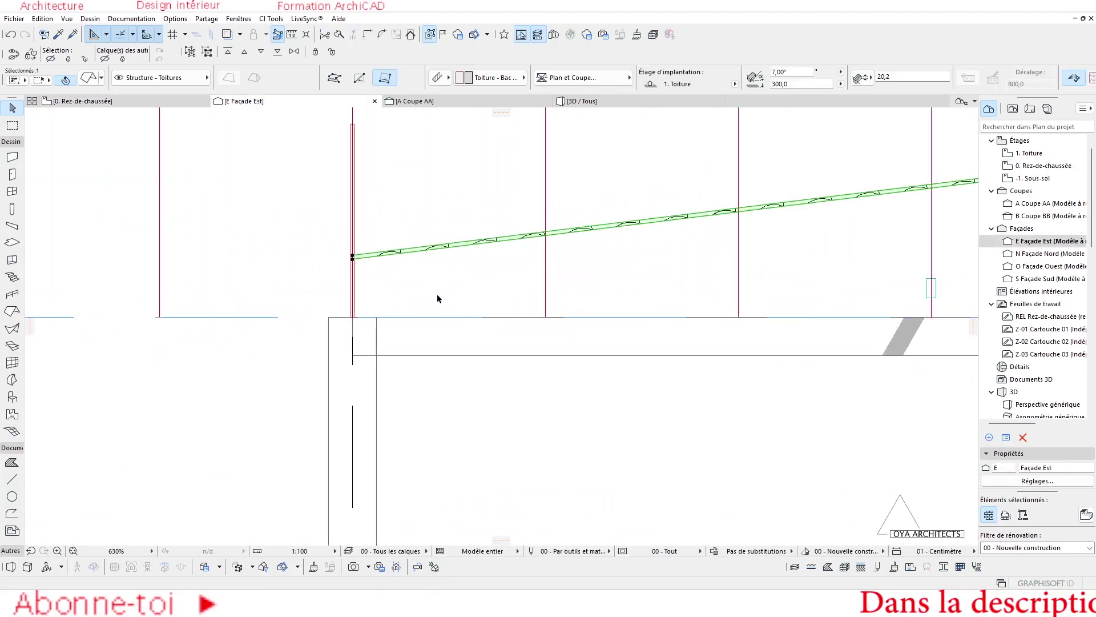
scroll(366, 261, up, 2)
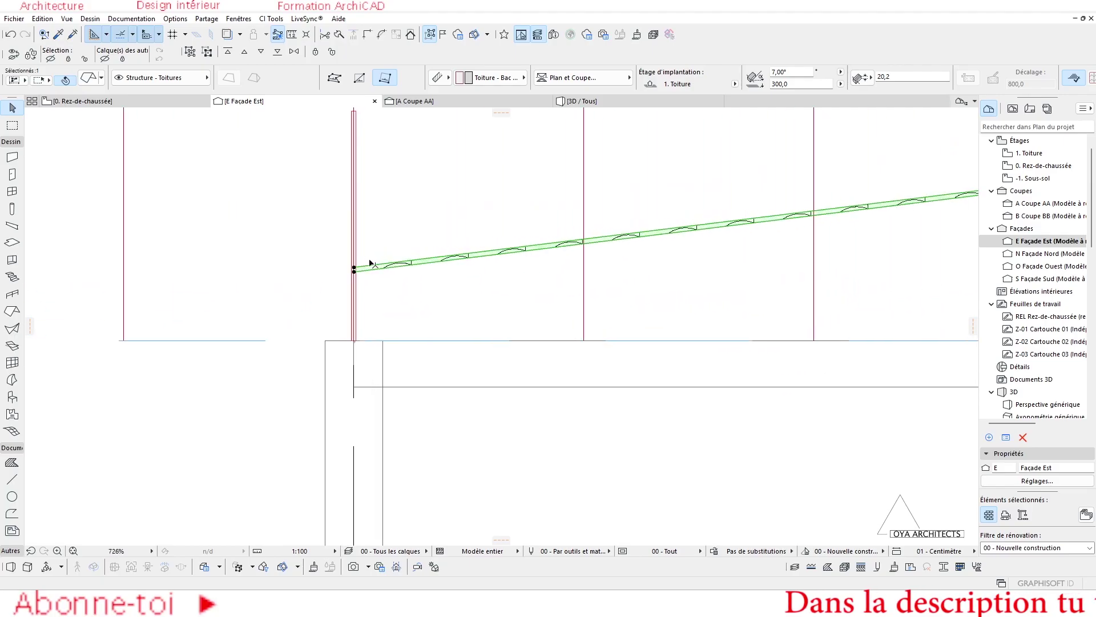
click(477, 338)
Select the beam's section below the roof in the east elevation and set its height to 50 and width to 100.
scroll(557, 303, down, 4)
scroll(541, 270, up, 10)
click(560, 283)
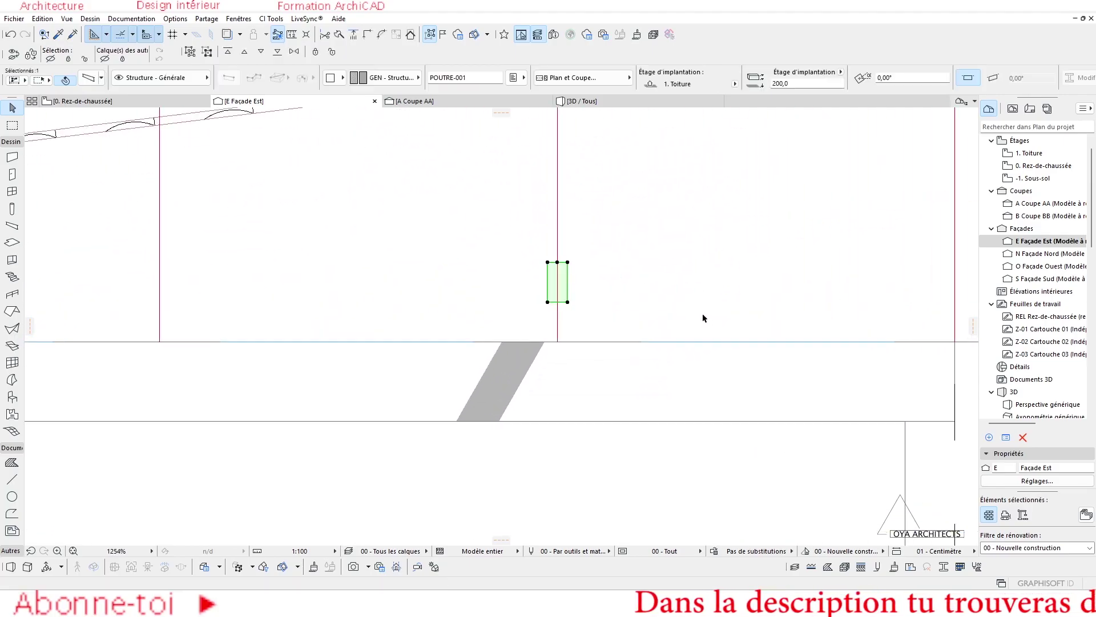
scroll(686, 314, down, 5)
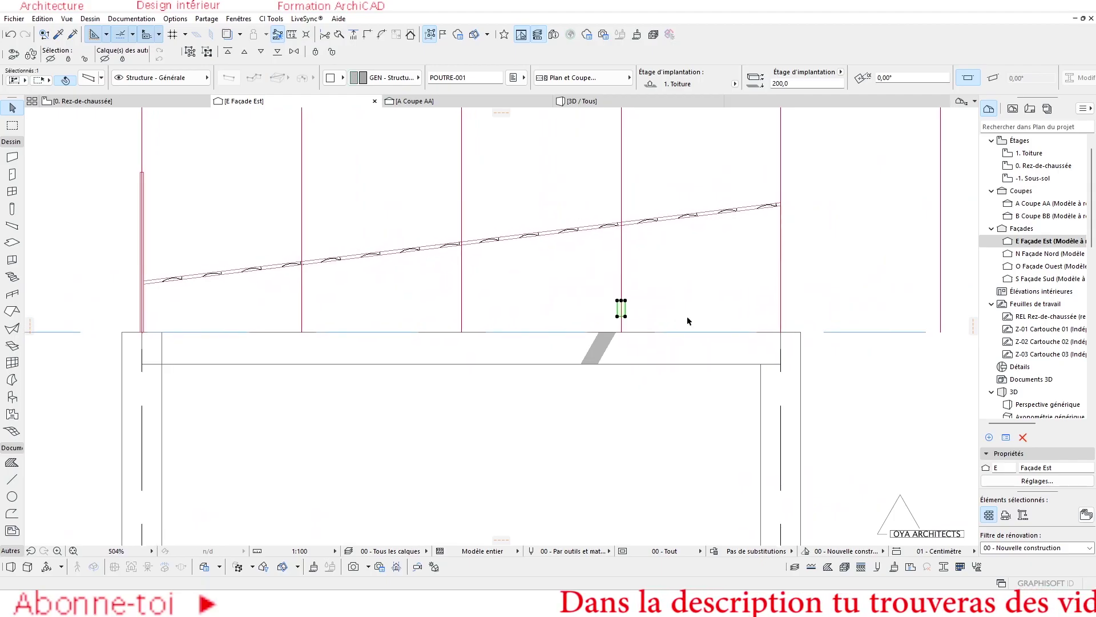
scroll(688, 321, up, 2)
scroll(626, 325, up, 1)
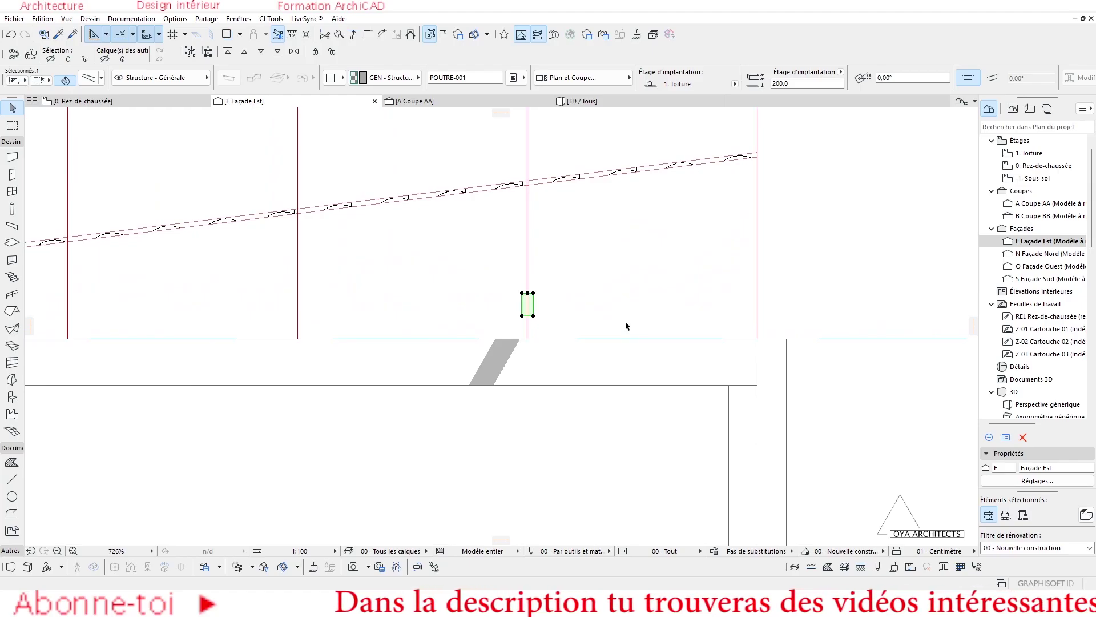
scroll(625, 321, down, 5)
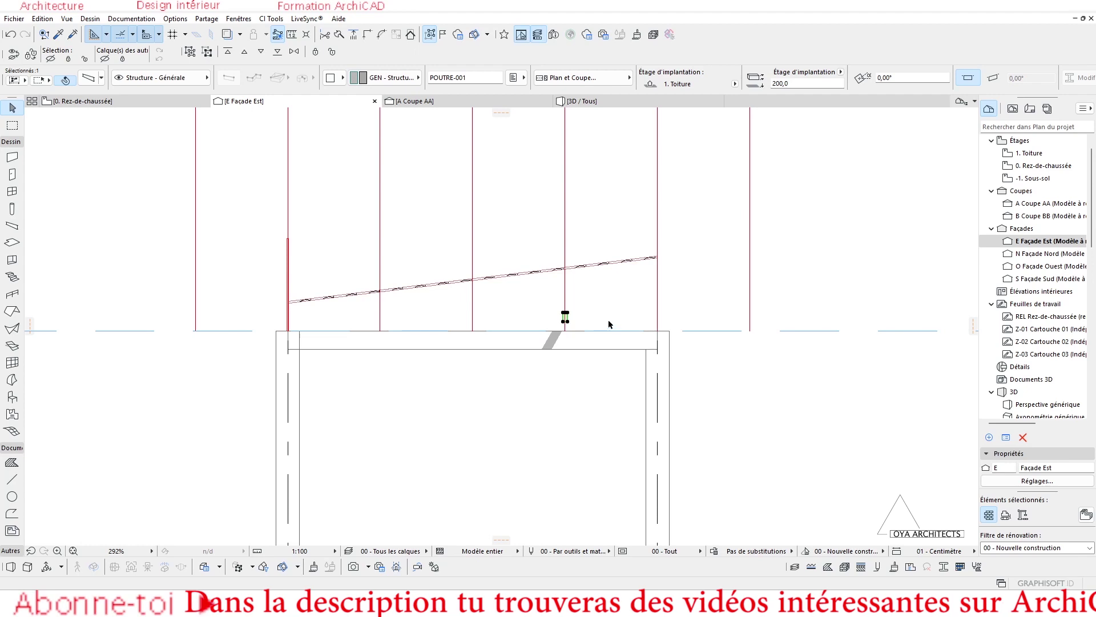
scroll(606, 321, up, 9)
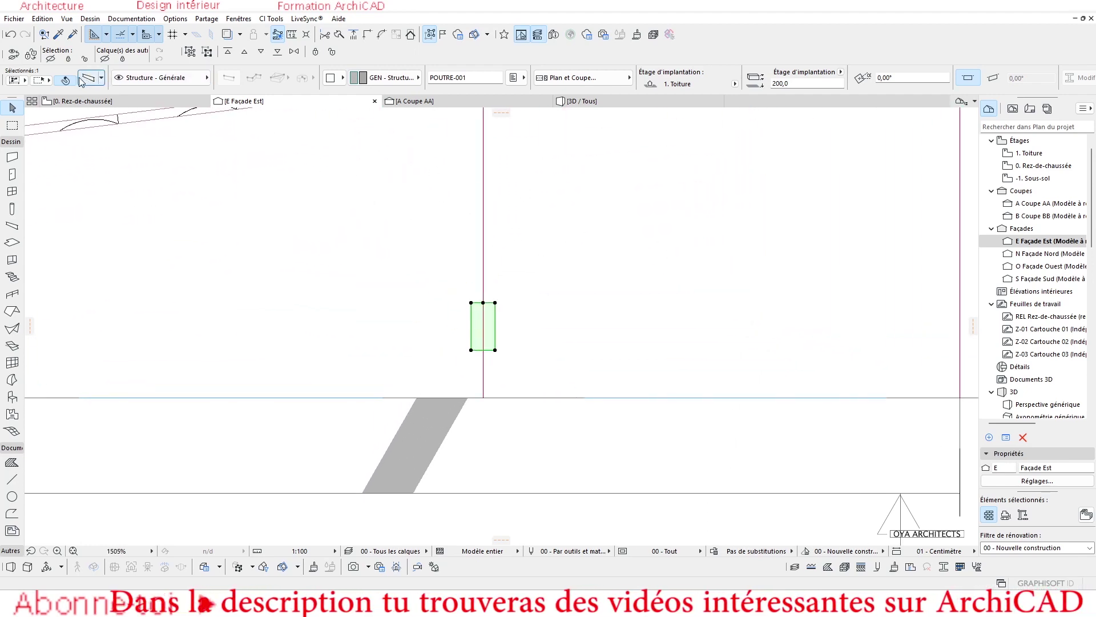
key(ctrl+t)
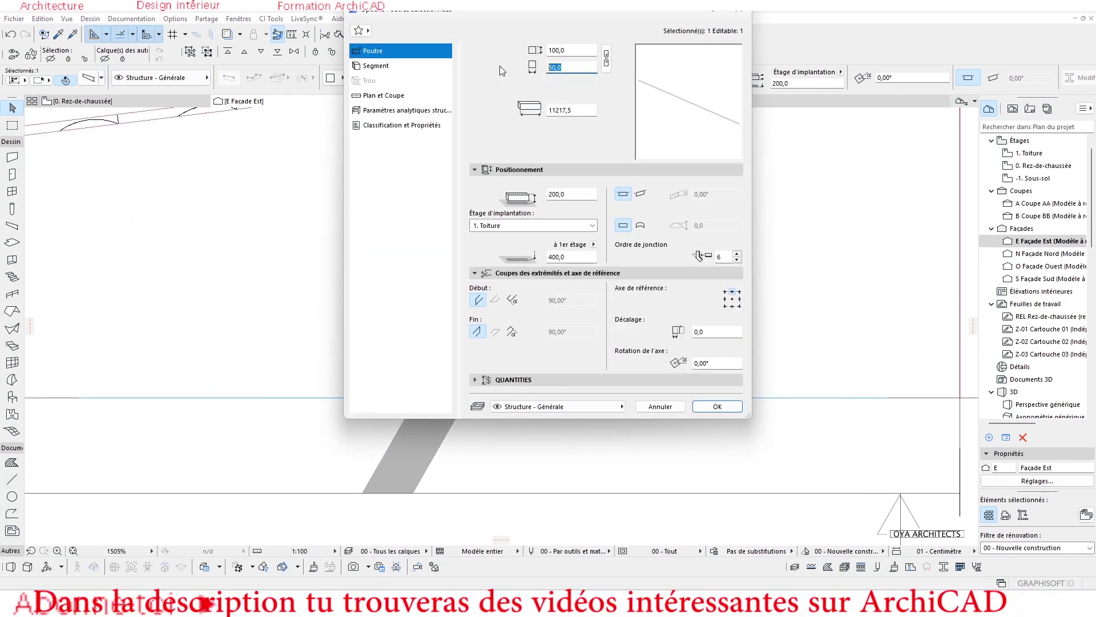
click(578, 51)
text(50)
key(Return)
scroll(536, 317, down, 5)
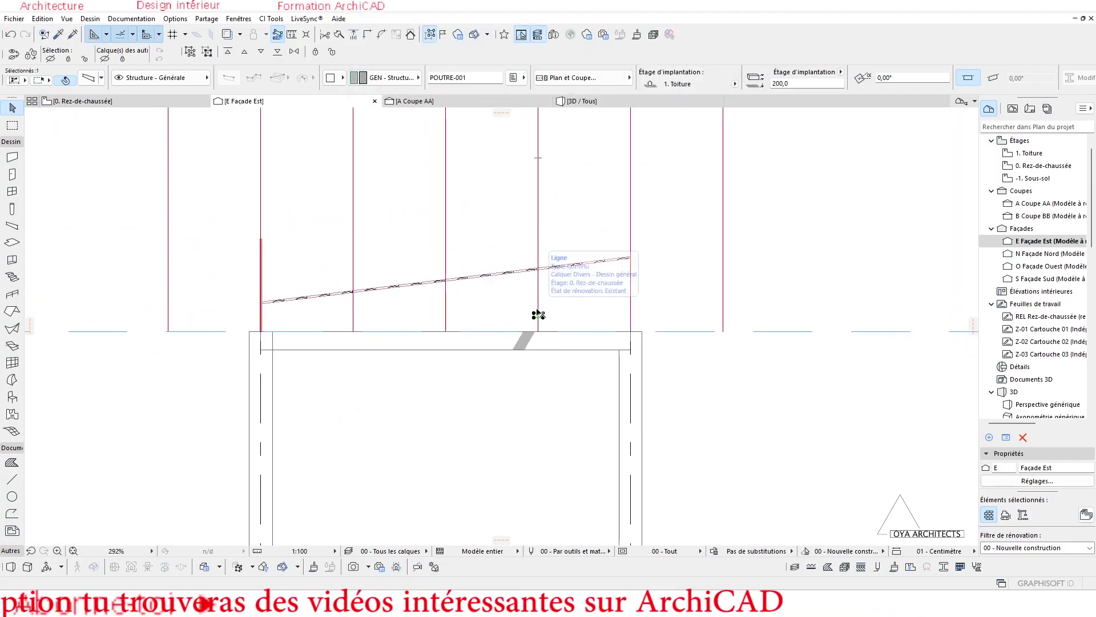
Move the beam vertically from its upper midpoint to where the guide line meets the roof's underside.
scroll(342, 311, up, 5)
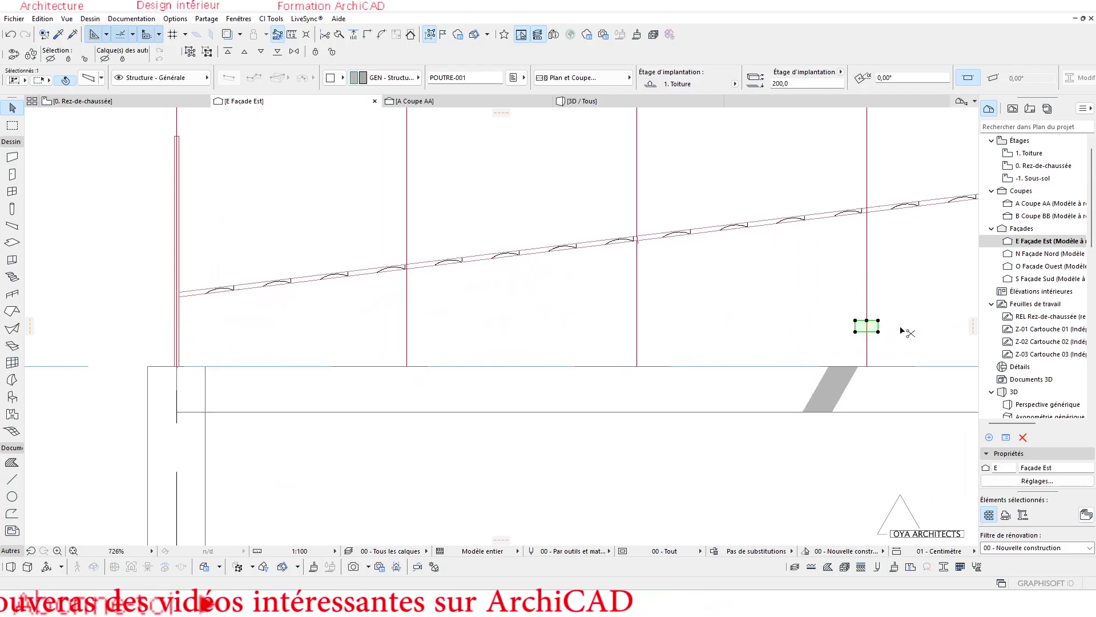
scroll(882, 327, up, 2)
key(ctrl+d)
click(784, 351)
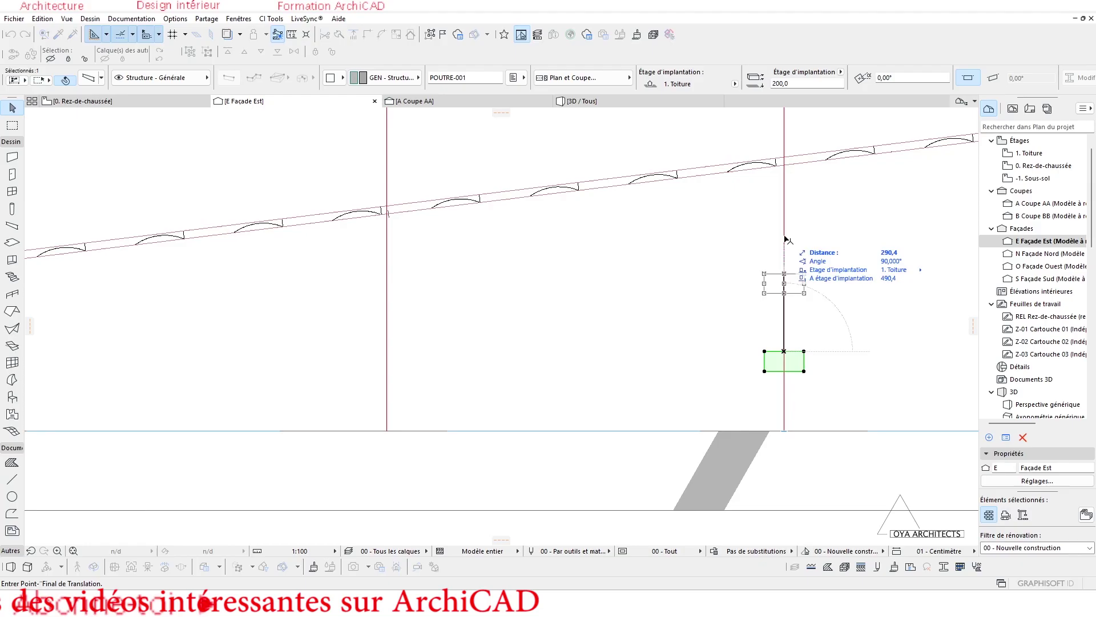
click(784, 167)
scroll(785, 169, up, 6)
scroll(748, 283, down, 4)
scroll(727, 274, up, 5)
click(719, 256)
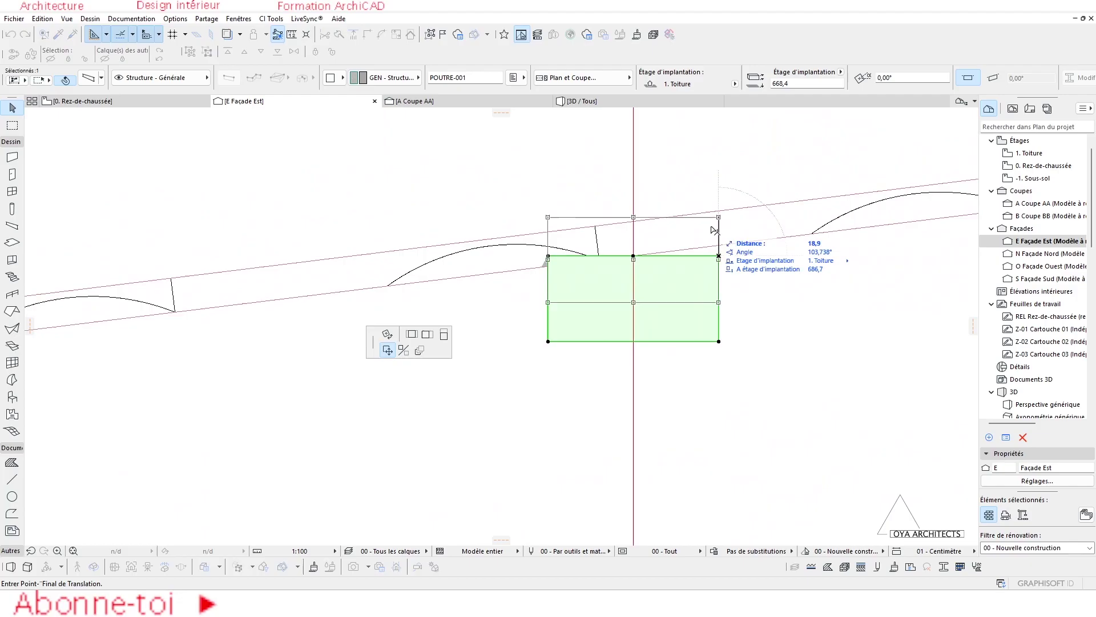
click(444, 334)
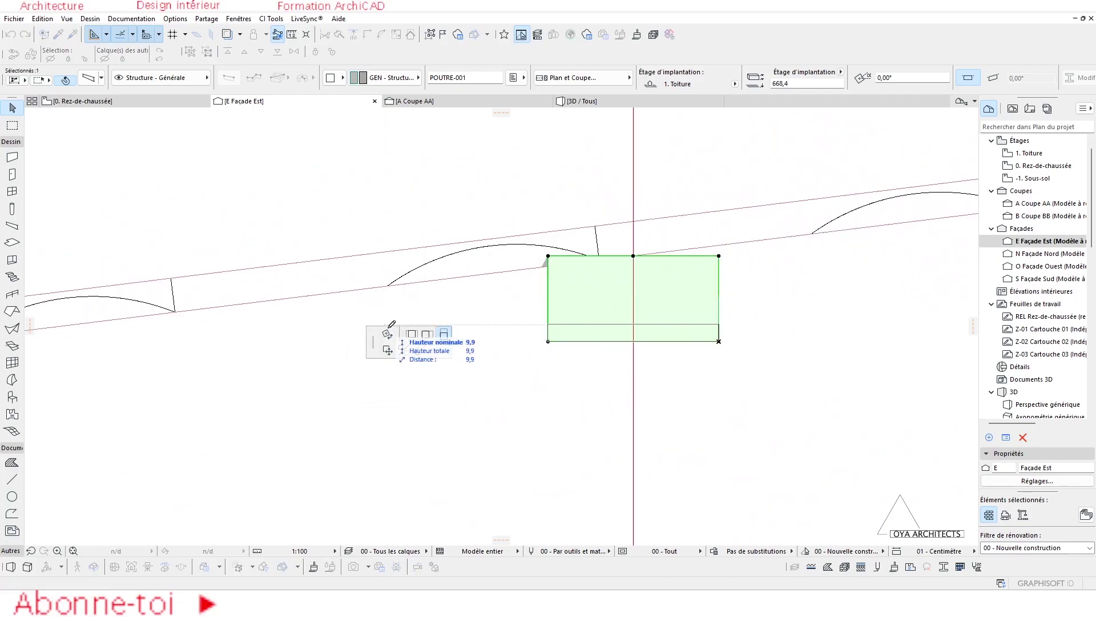
key(Escape)
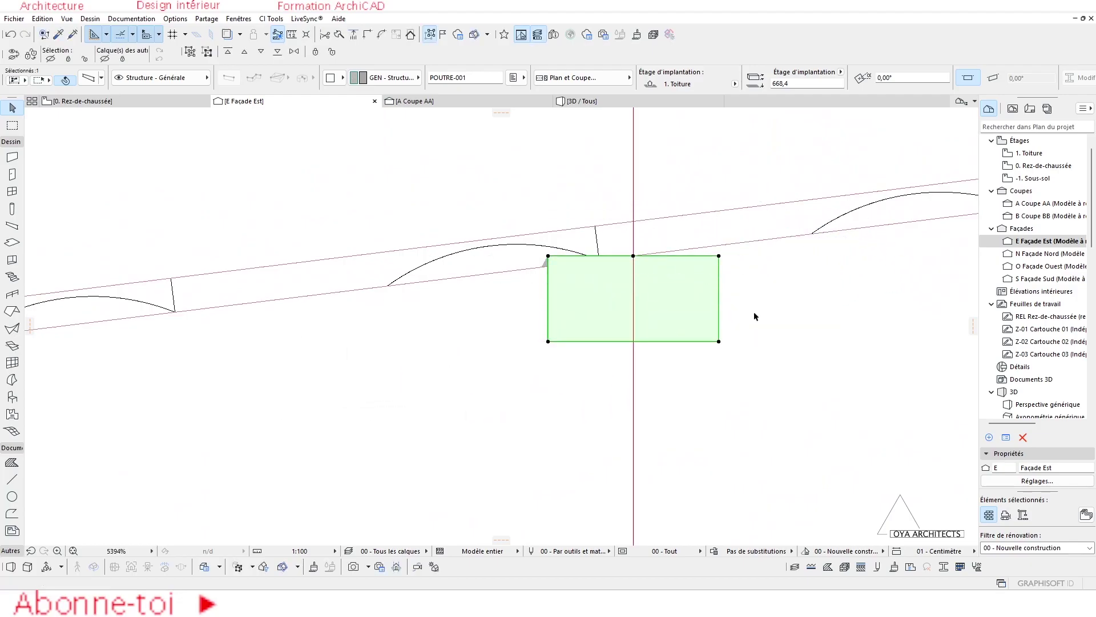
Rotate the beam's section about its reference axis to 173,00° so it follows the roof slope.
scroll(657, 267, down, 3)
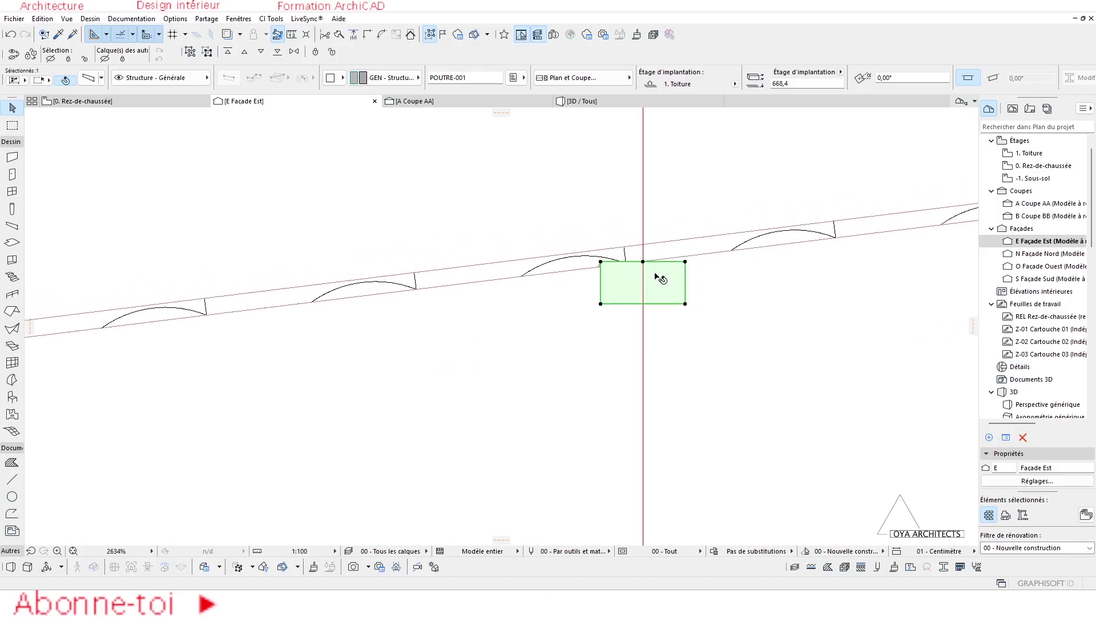
click(602, 271)
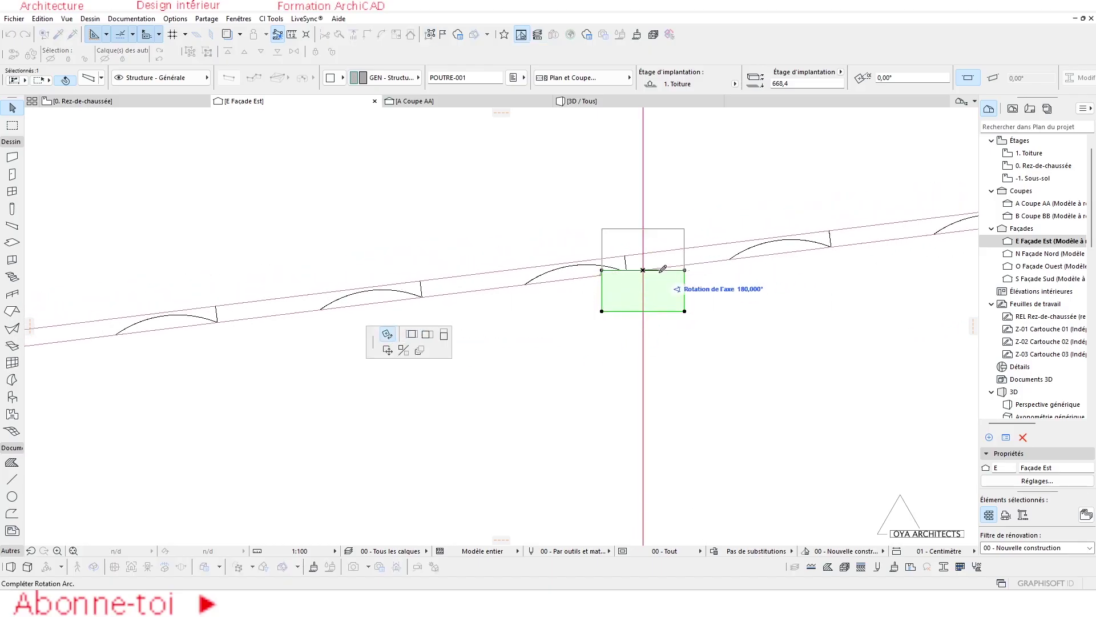
click(758, 259)
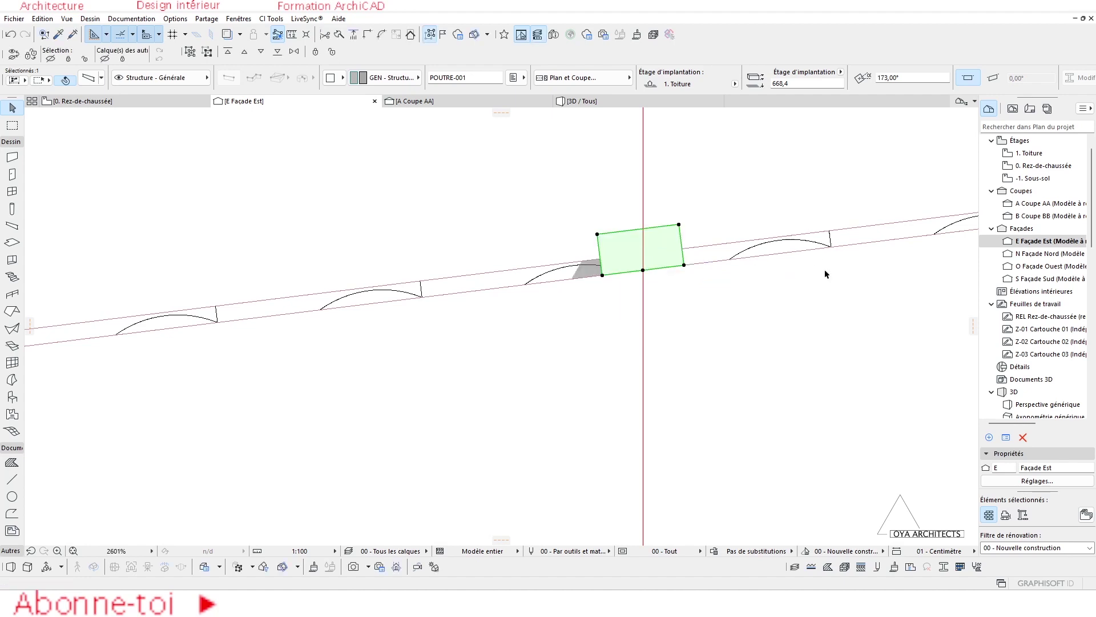
Move the tilted beam down from its upper corner to its lower corner so its upper face meets the roof's underside.
key(ctrl+d)
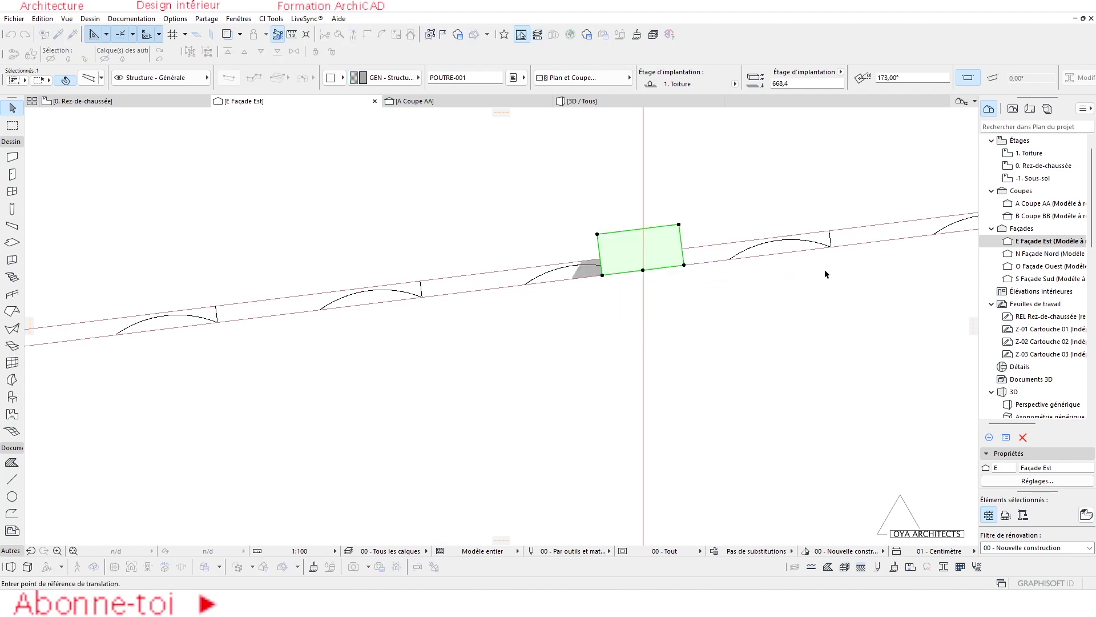
scroll(660, 256, up, 3)
click(555, 219)
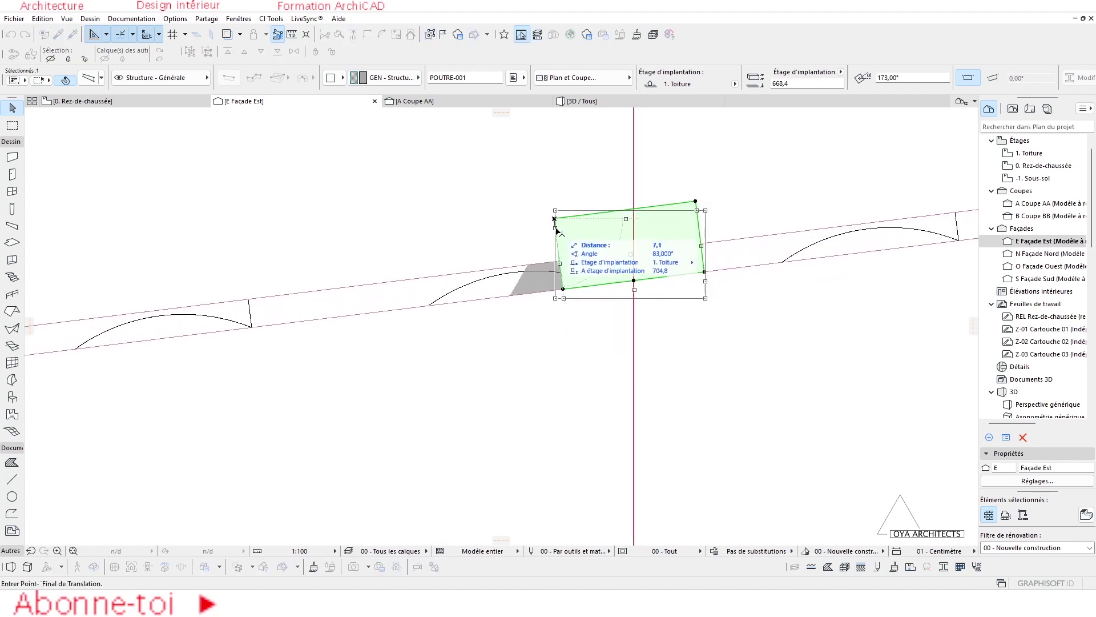
click(563, 289)
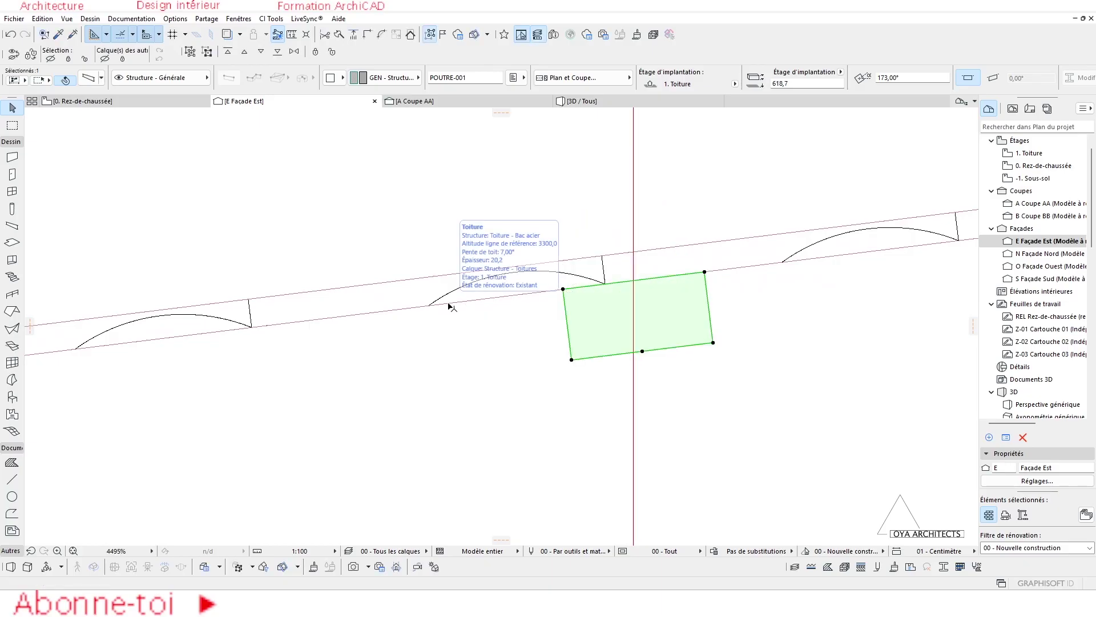
scroll(616, 308, down, 5)
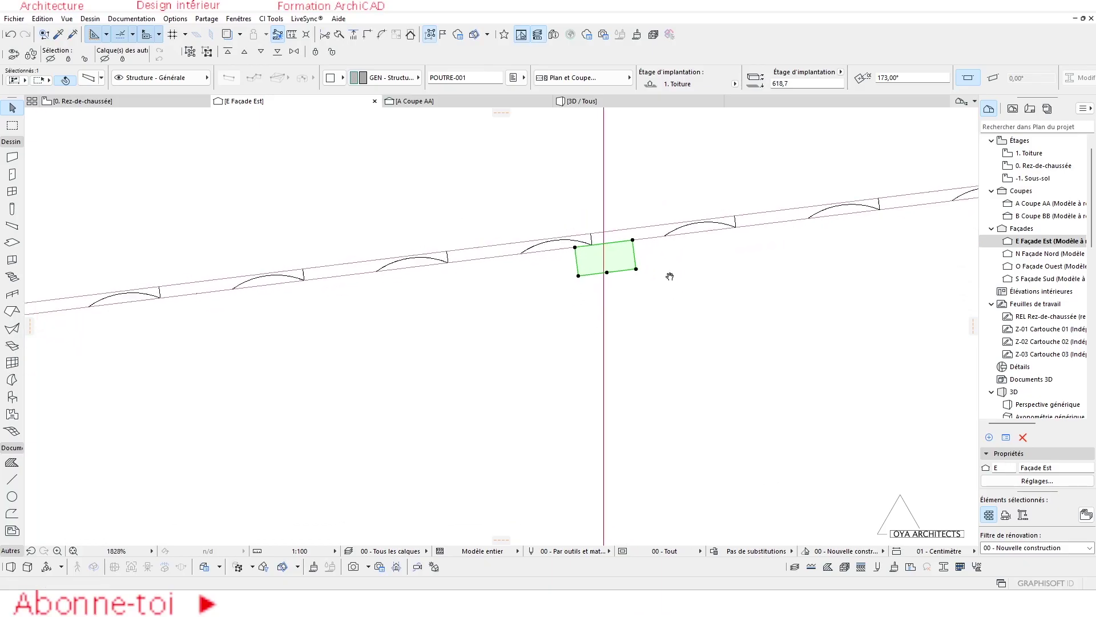
Move the beam along the roof slope so its lower midpoint lies on the vertical guide line.
key(ctrl+d)
scroll(617, 262, up, 5)
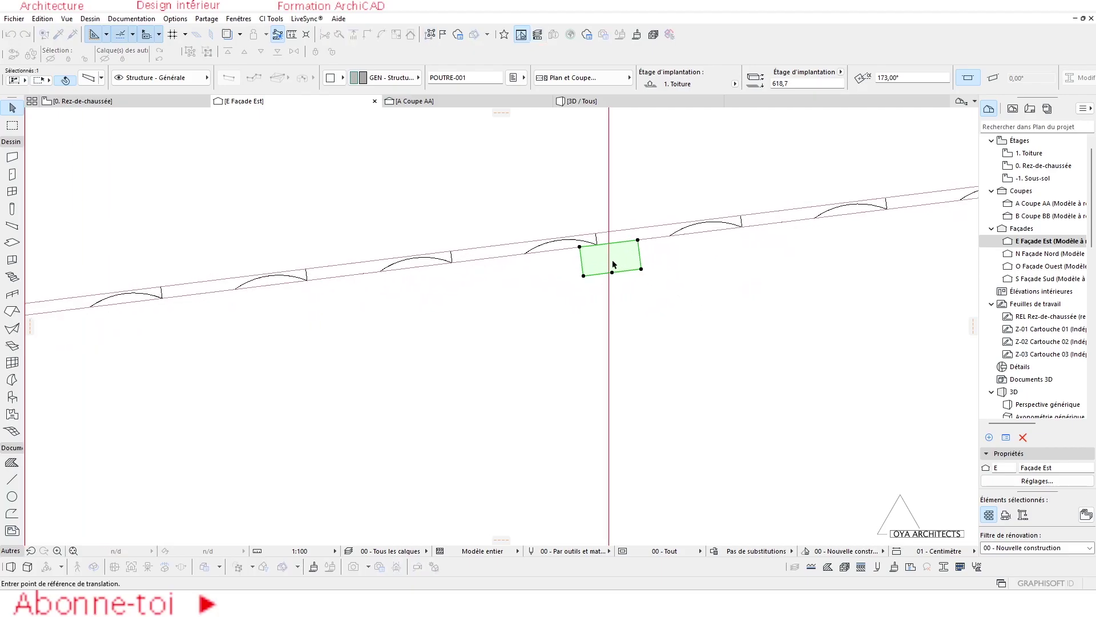
click(603, 291)
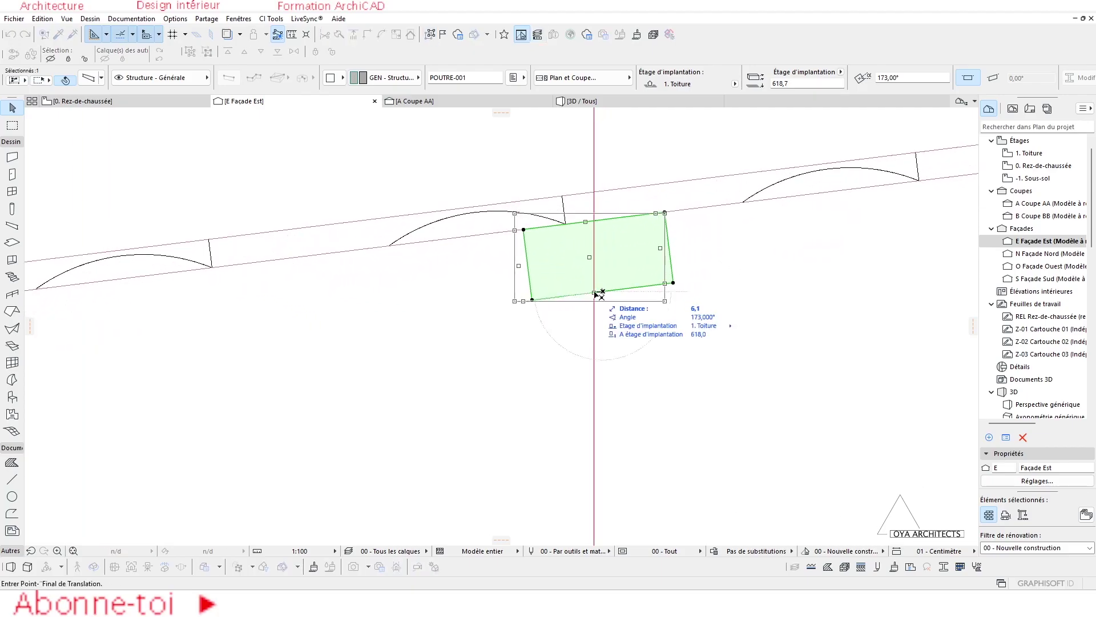
click(673, 278)
scroll(520, 236, down, 4)
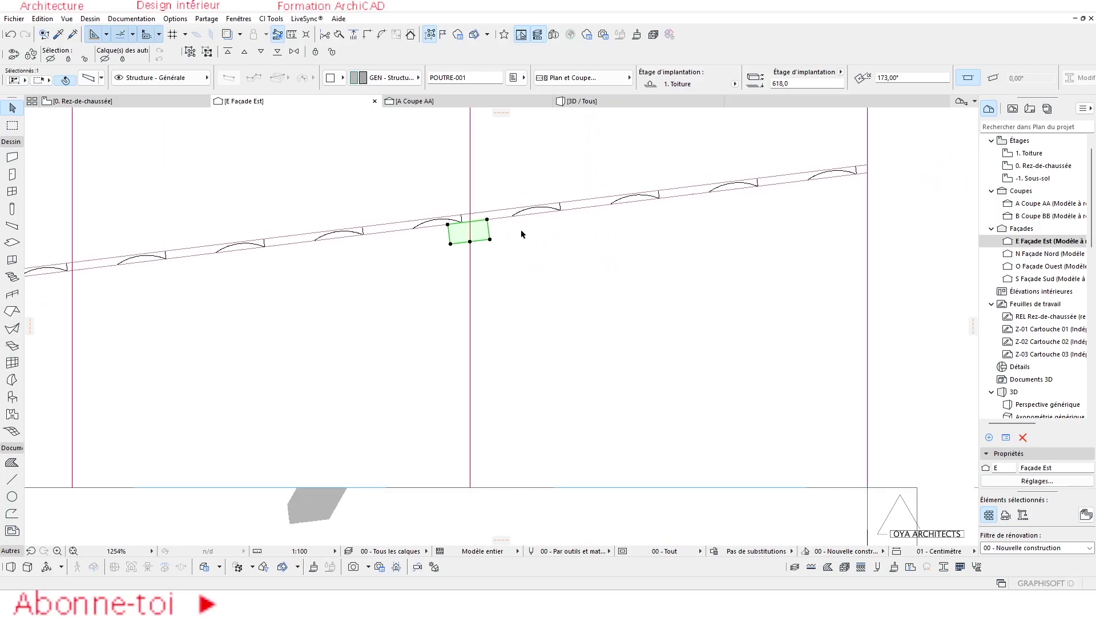
scroll(522, 233, up, 5)
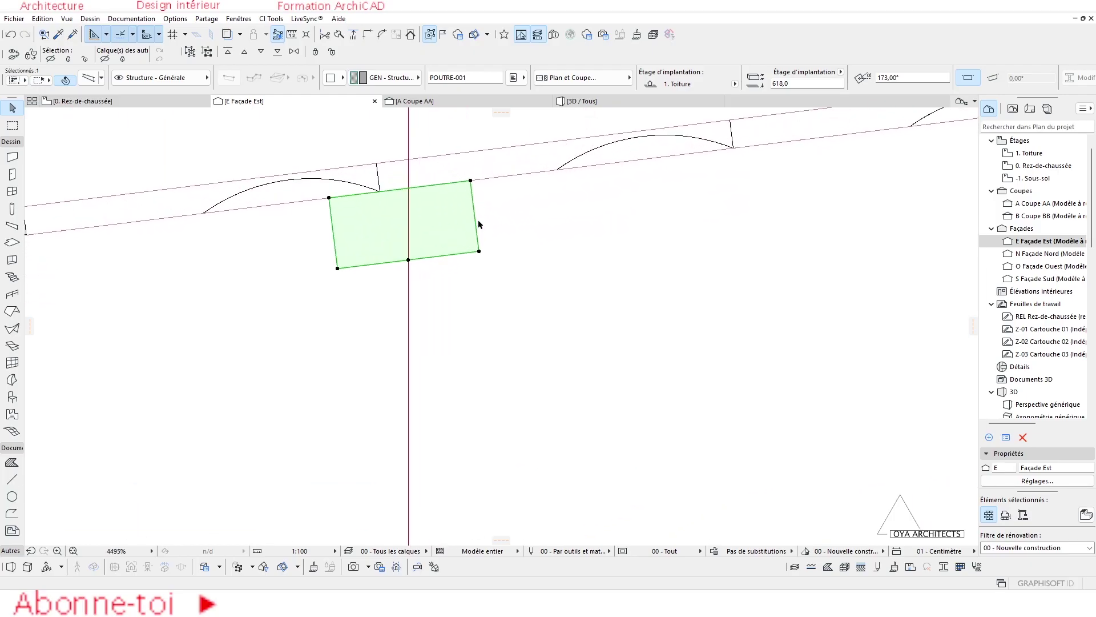
scroll(480, 224, down, 5)
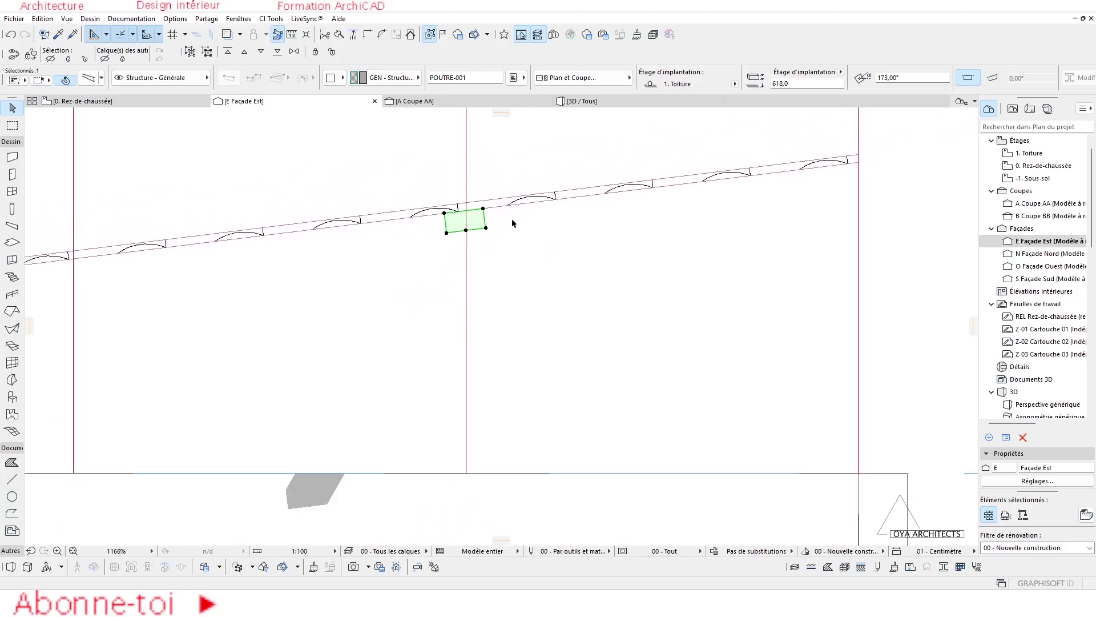
scroll(522, 247, up, 5)
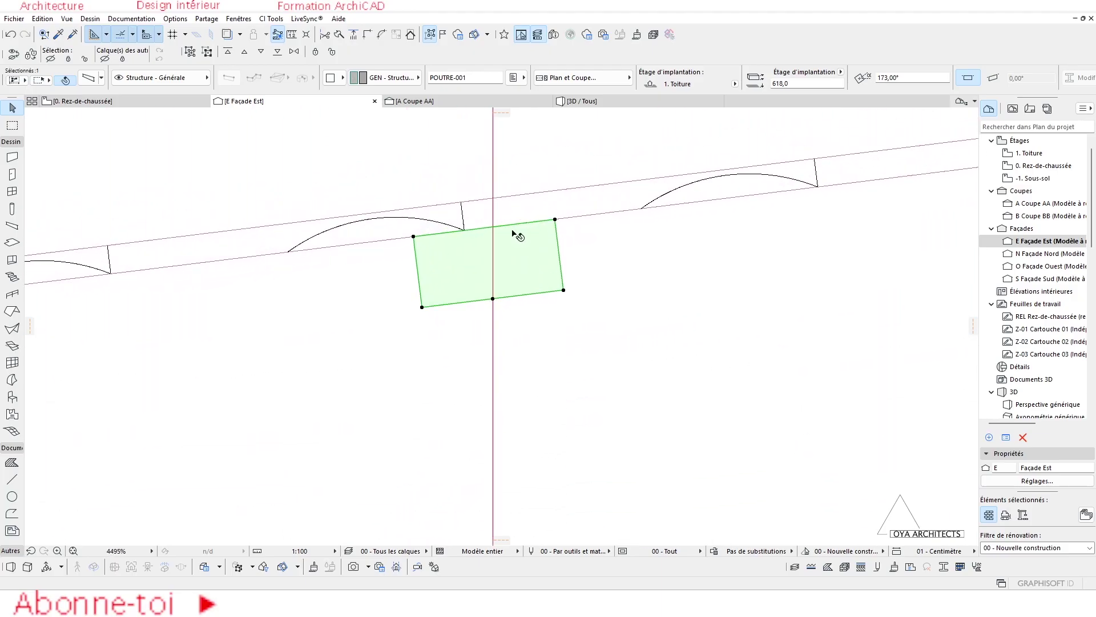
scroll(571, 268, down, 3)
scroll(531, 267, up, 3)
Trace a sketch line along the beam's short side and move it to the midpoint of the beam's lower edge.
key(Escape)
alt+click(502, 171)
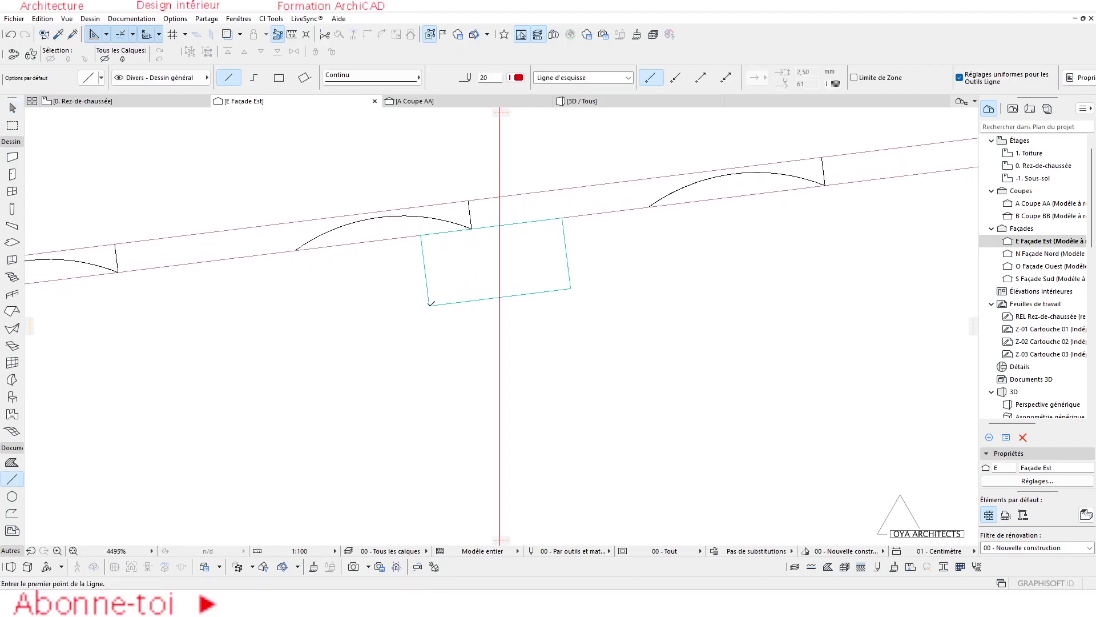
shift+click(425, 252)
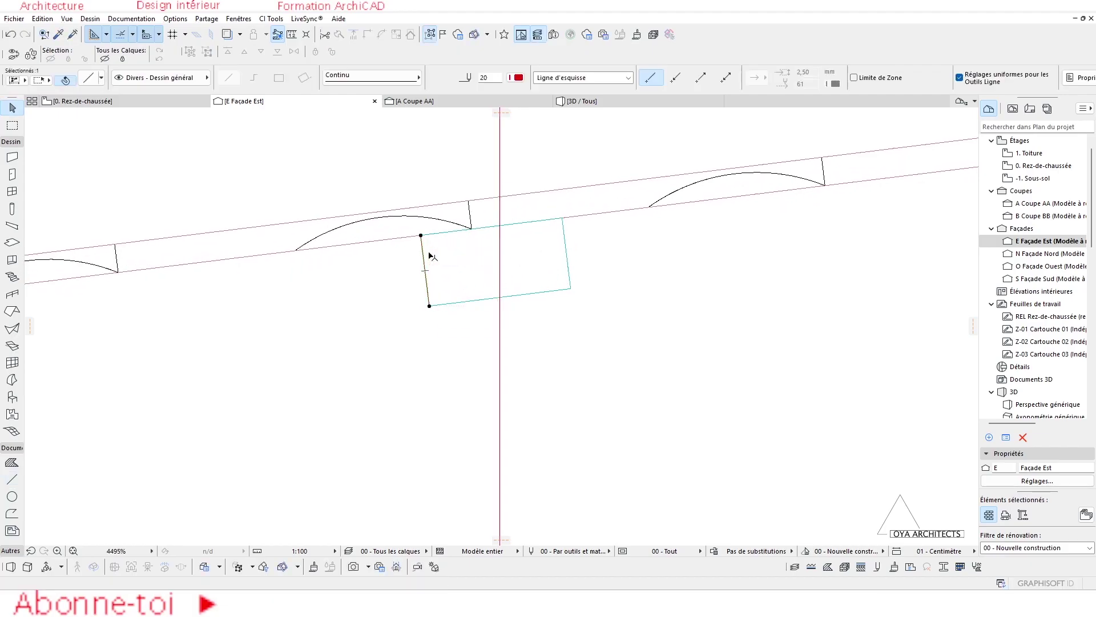
key(ctrl+d)
click(429, 306)
click(500, 297)
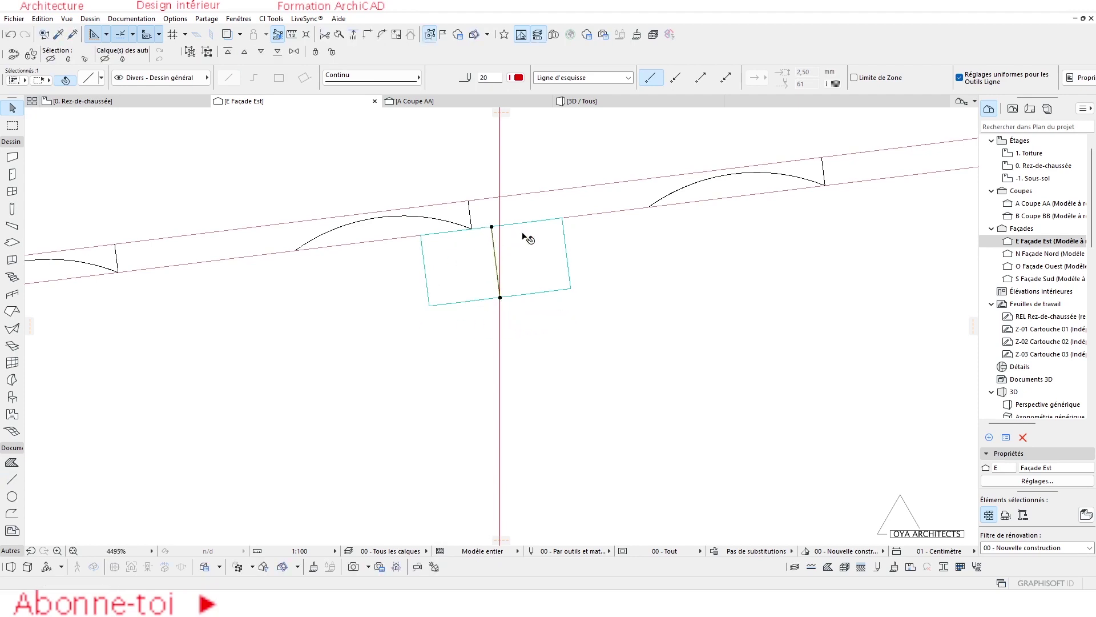
Remove the helper line from the middle of the beam section and clear the selection.
click(526, 246)
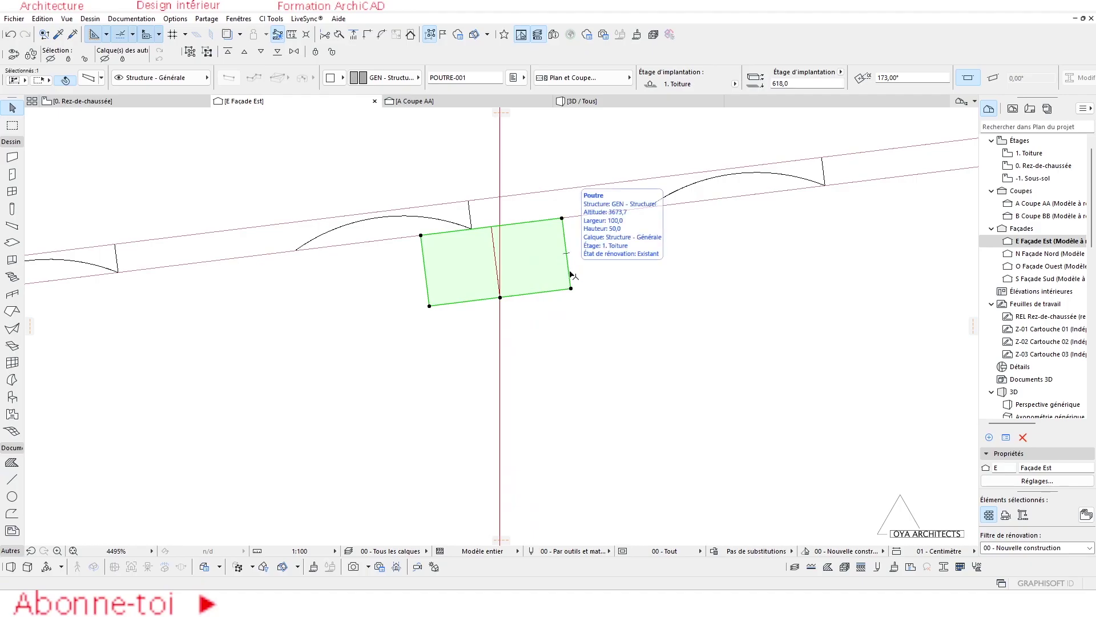
click(494, 245)
click(678, 301)
scroll(662, 326, down, 5)
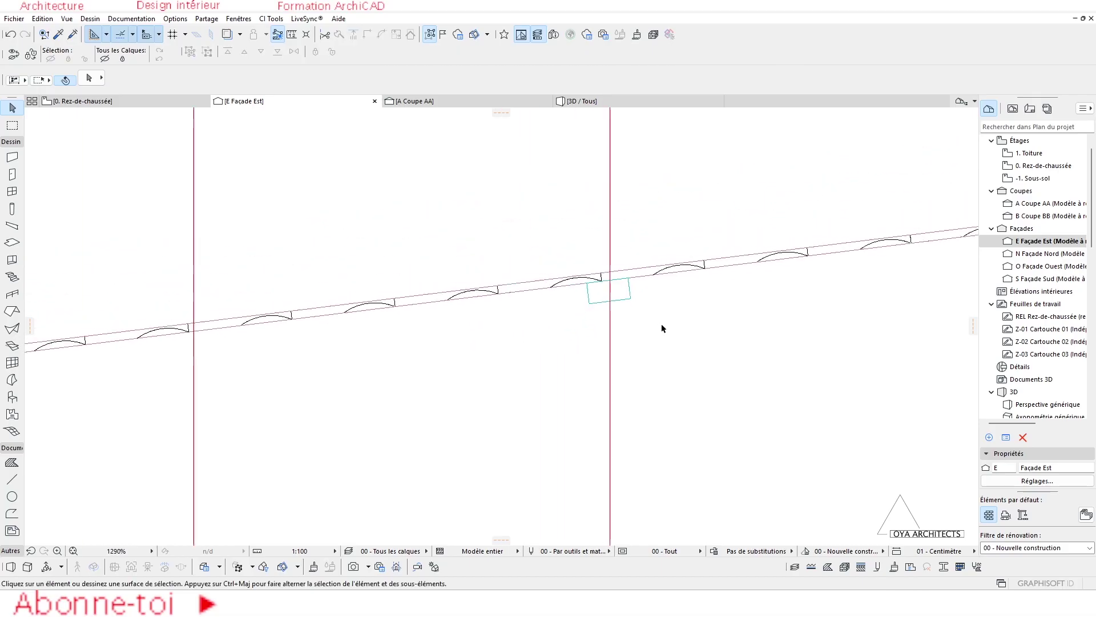
click(525, 275)
scroll(594, 288, down, 5)
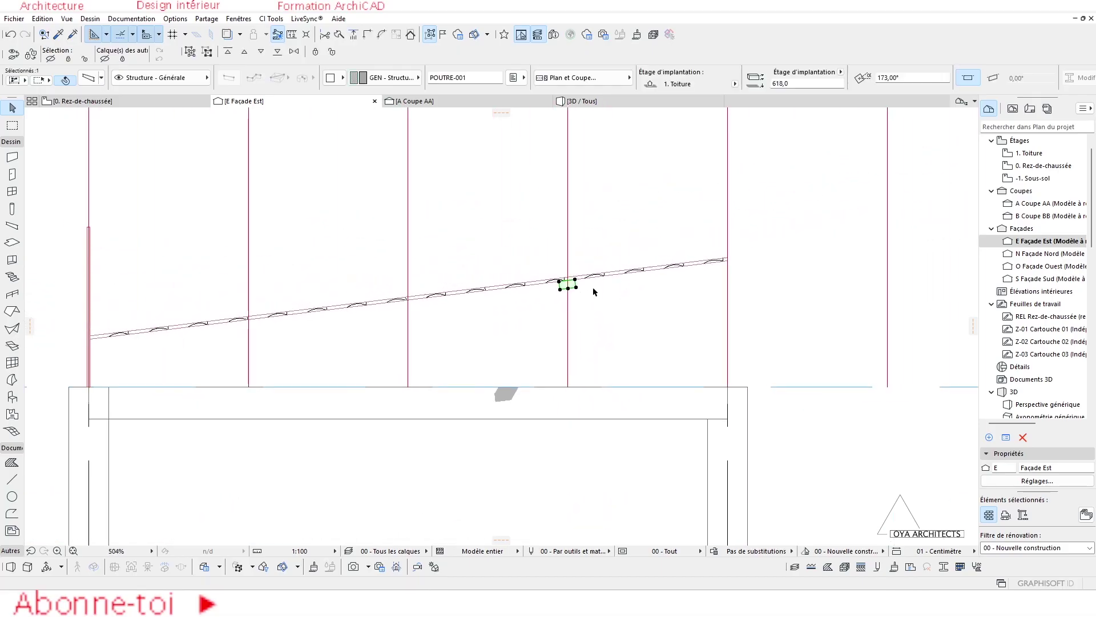
key(ctrl+shift+d)
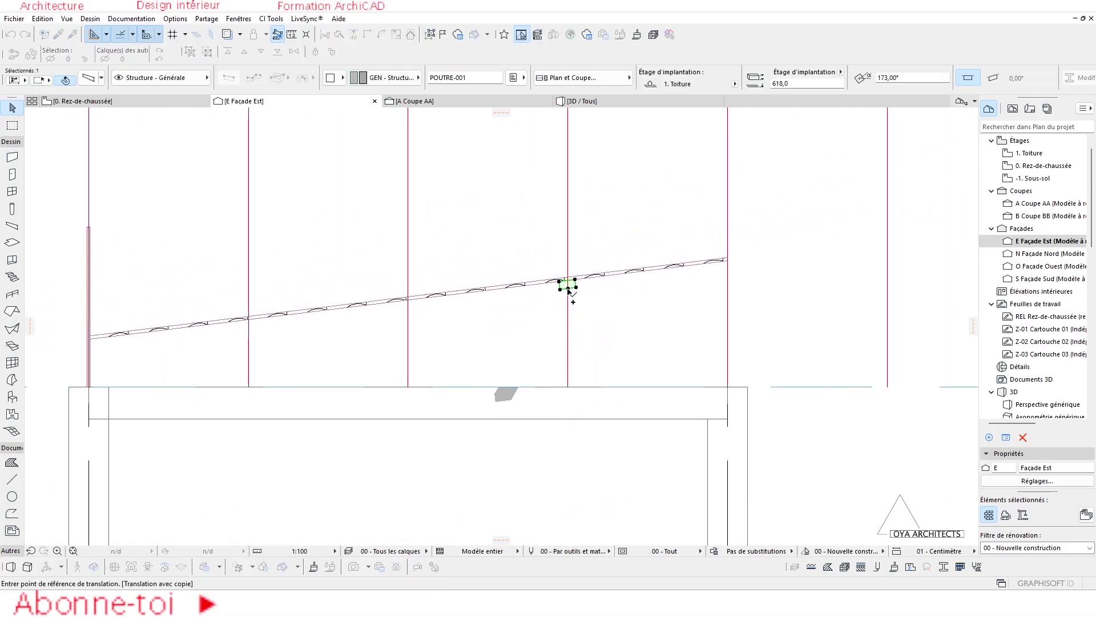
scroll(568, 291, up, 3)
scroll(576, 291, up, 5)
click(585, 292)
scroll(571, 302, down, 5)
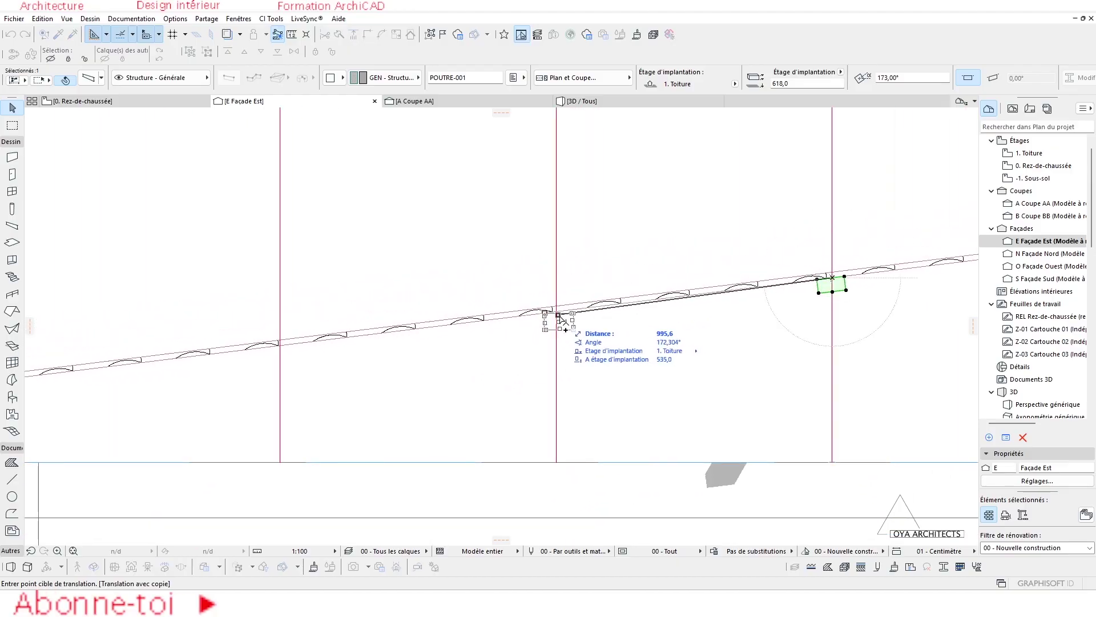
key(Escape)
Set the selected beam's duplication to Translation with the Incrément et Propagation method and no rotation of copies.
scroll(851, 286, up, 3)
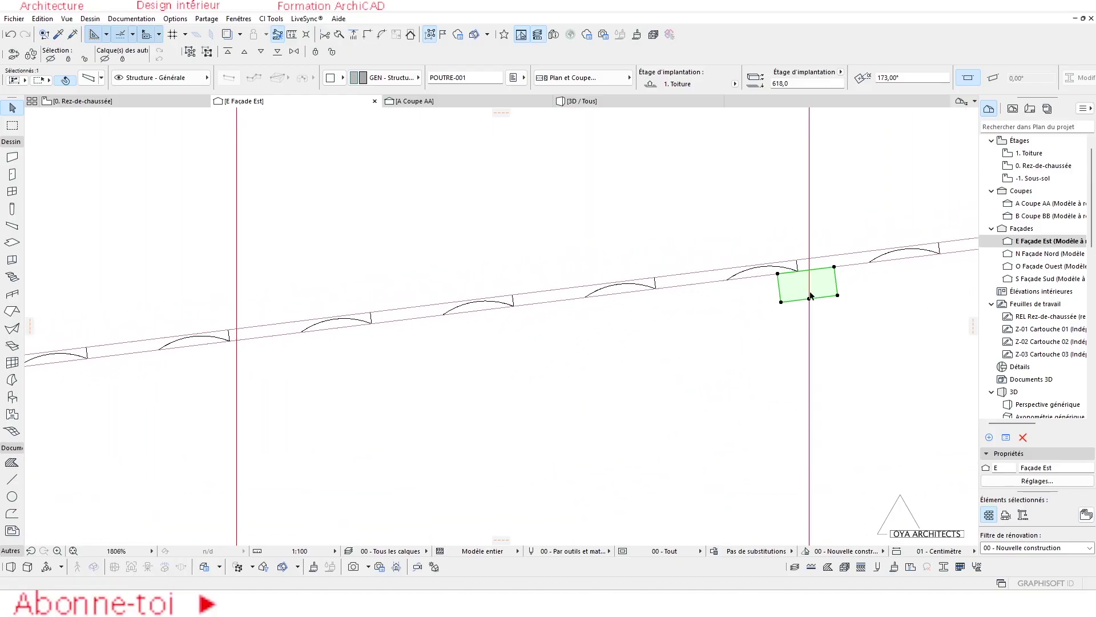
click(811, 295)
key(ctrl+u)
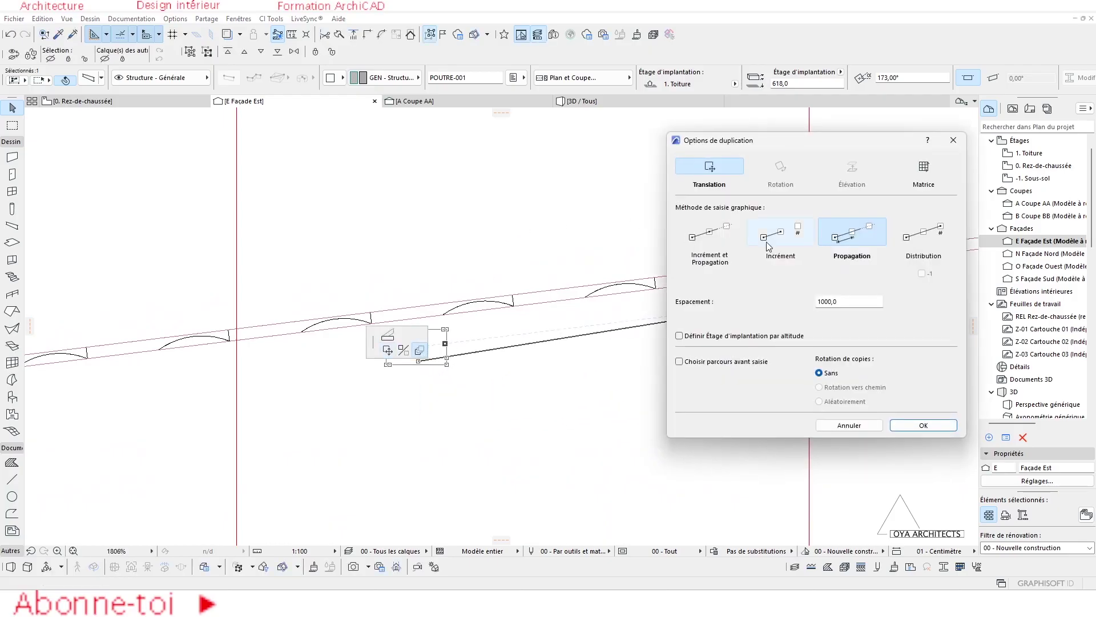
click(919, 237)
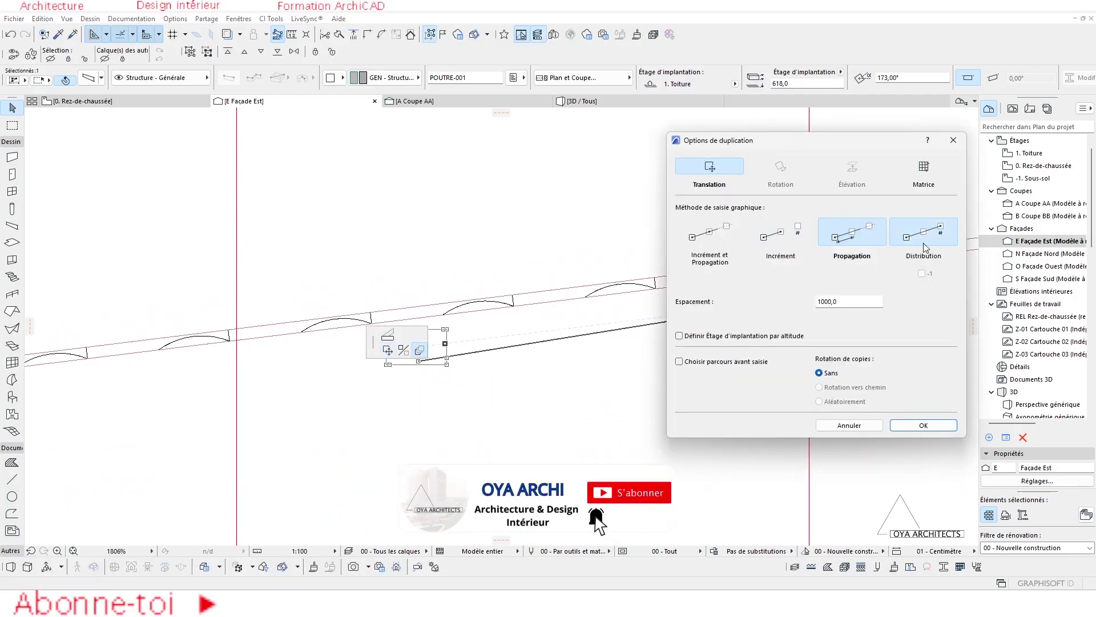
click(873, 253)
click(710, 243)
click(921, 426)
scroll(904, 274, up, 3)
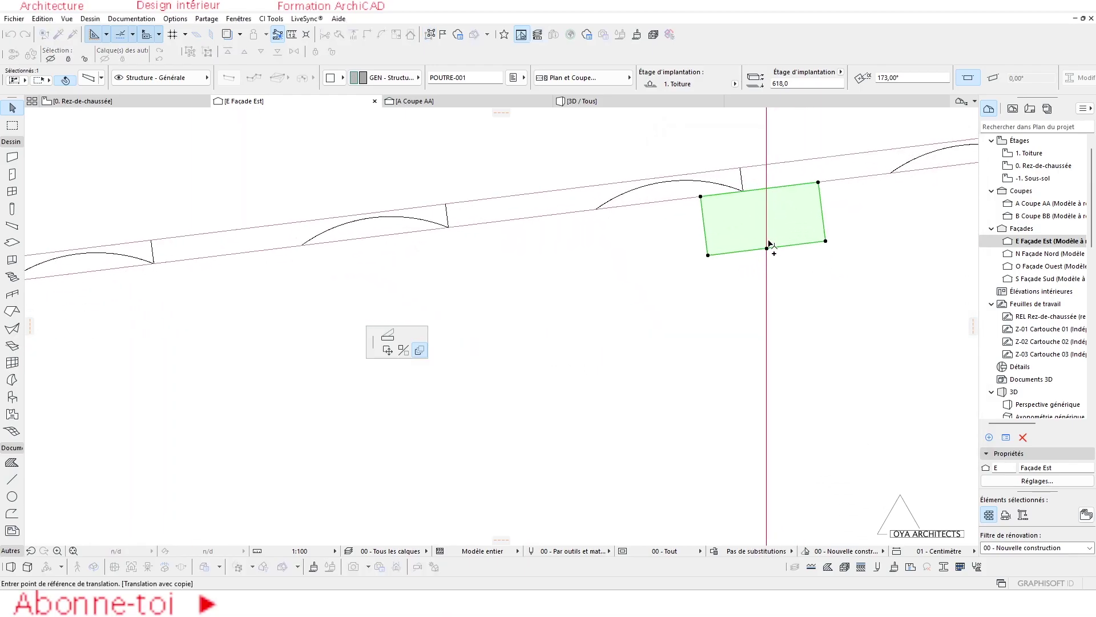
click(763, 190)
scroll(764, 191, down, 3)
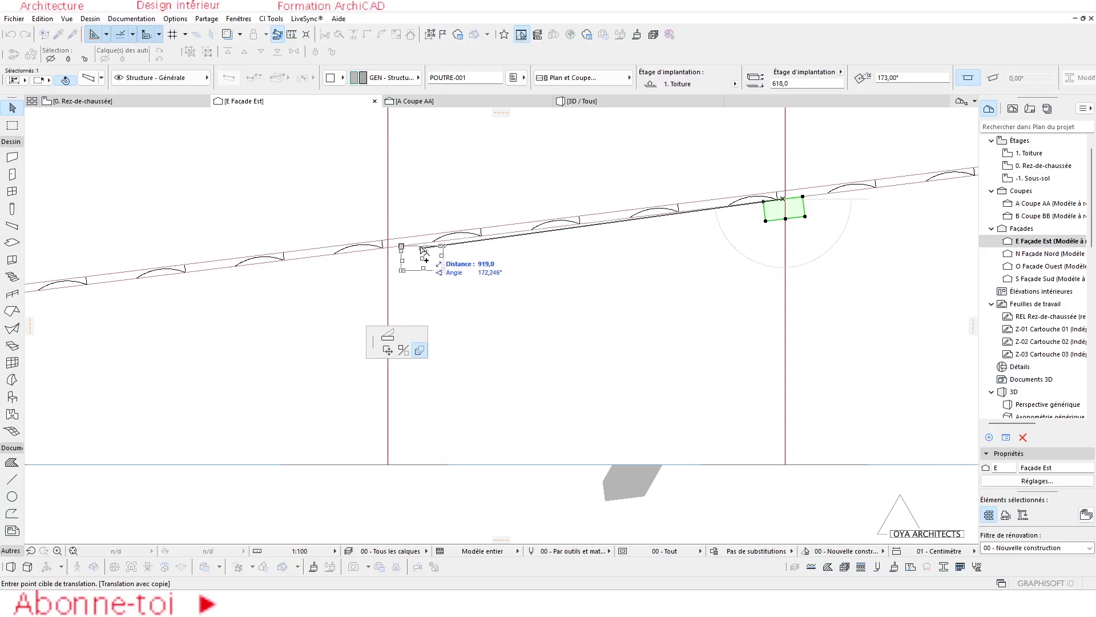
scroll(822, 248, up, 5)
middle_drag(725, 205, 685, 274)
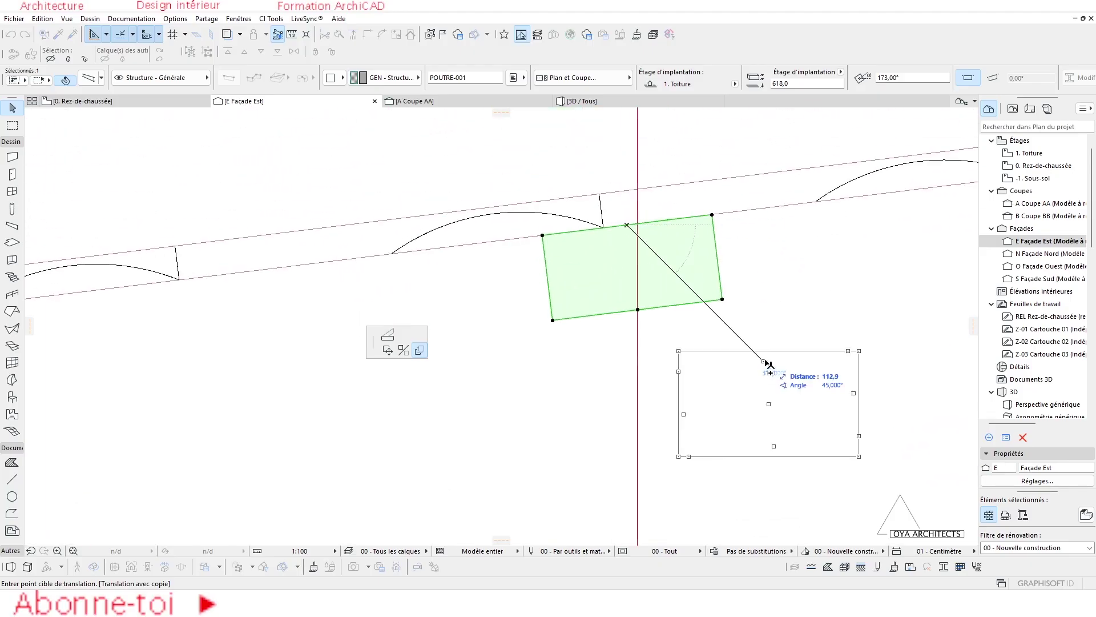
key(Escape)
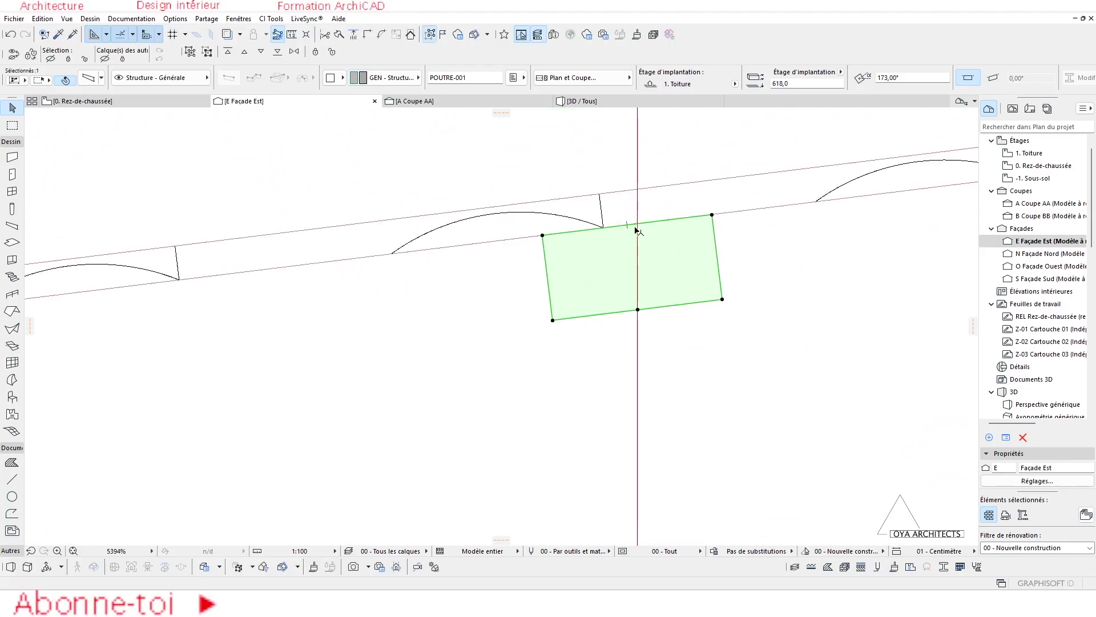
Duplicate the beam from where the guide line crosses its upper edge to the adjacent guide line down the slope, using Incrément et Propagation.
click(637, 310)
click(404, 349)
click(419, 350)
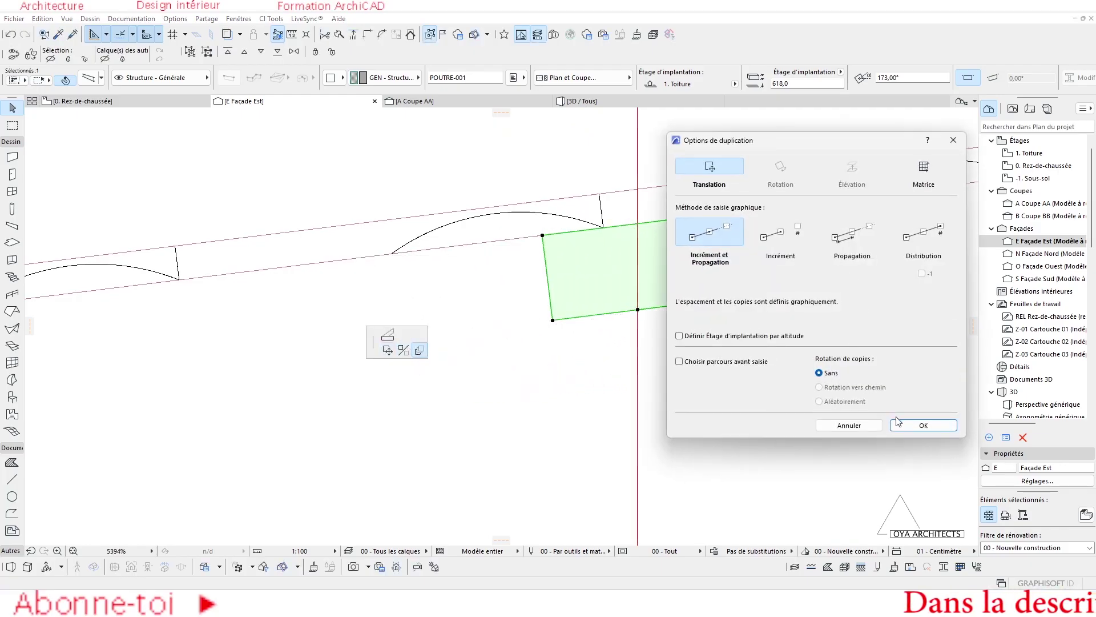
click(914, 424)
click(638, 224)
scroll(668, 223, down, 5)
middle_drag(45, 307, 474, 267)
scroll(474, 267, up, 4)
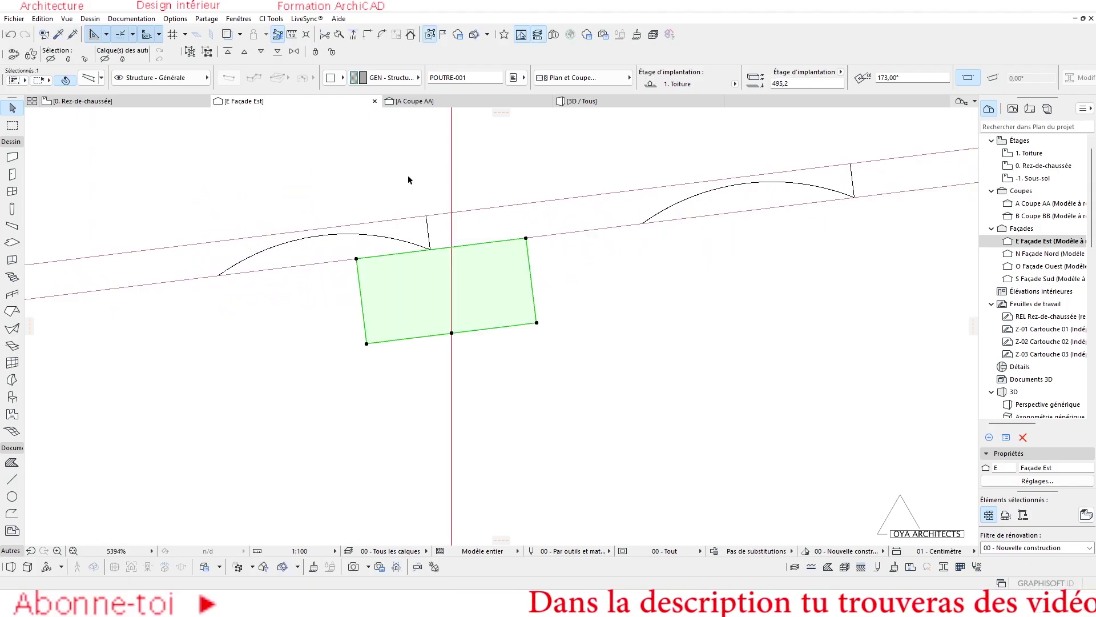
Duplicate the downslope beam copy along the line of the roof's underside to the guide line at the roof's lowest end.
scroll(616, 279, down, 8)
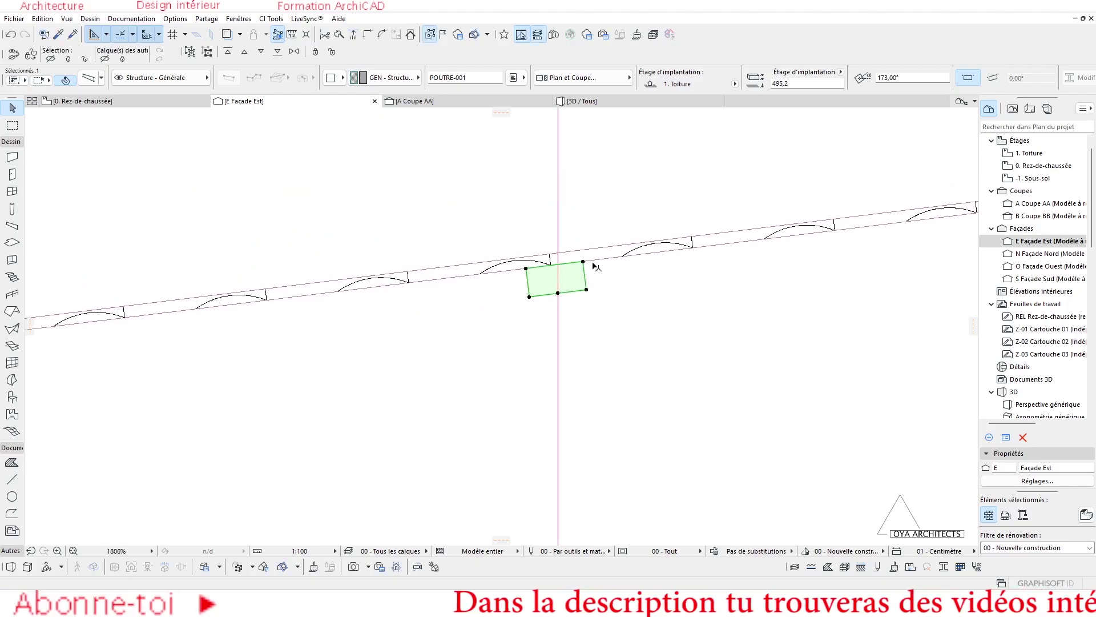
middle_drag(614, 286, 672, 278)
scroll(690, 278, up, 7)
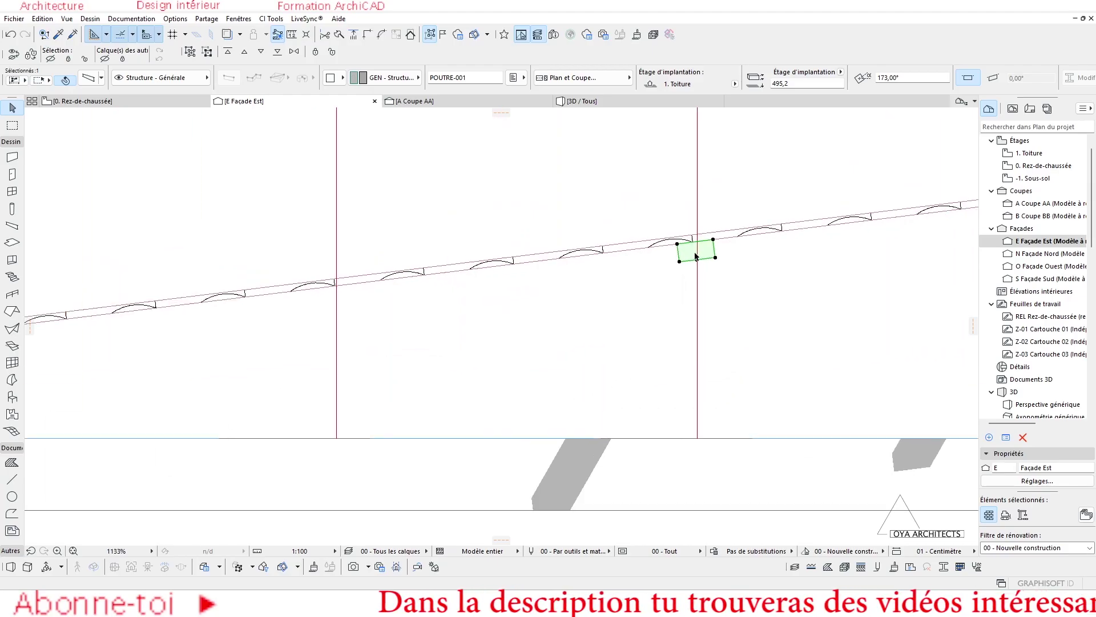
click(751, 186)
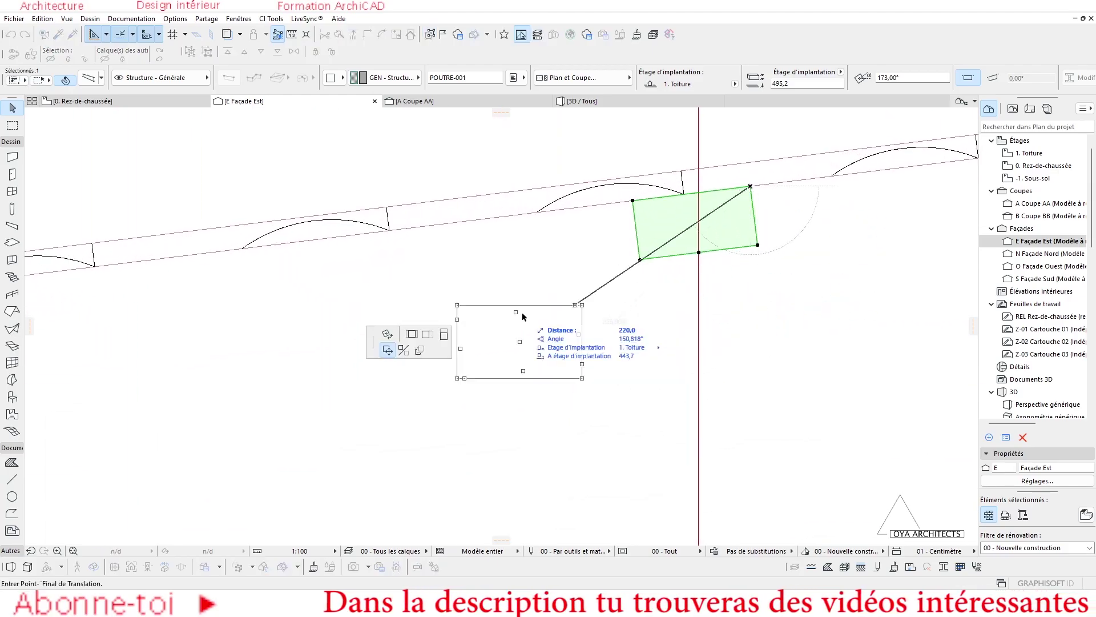
click(419, 349)
click(923, 425)
scroll(695, 184, up, 4)
click(674, 198)
scroll(693, 208, down, 5)
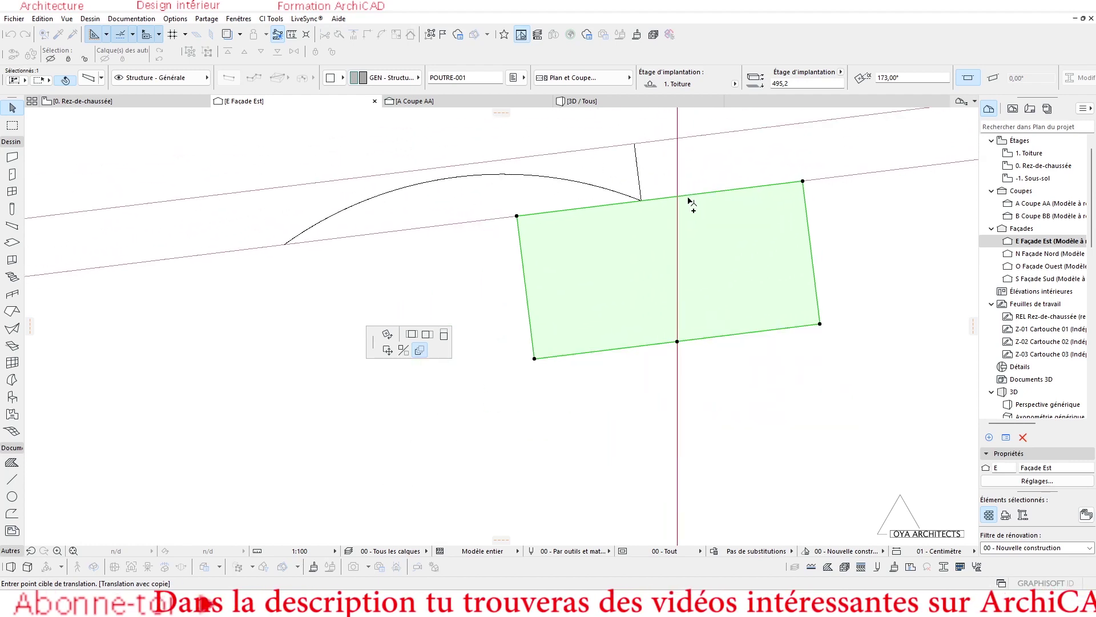
scroll(629, 293, up, 5)
scroll(673, 278, up, 4)
scroll(628, 281, down, 5)
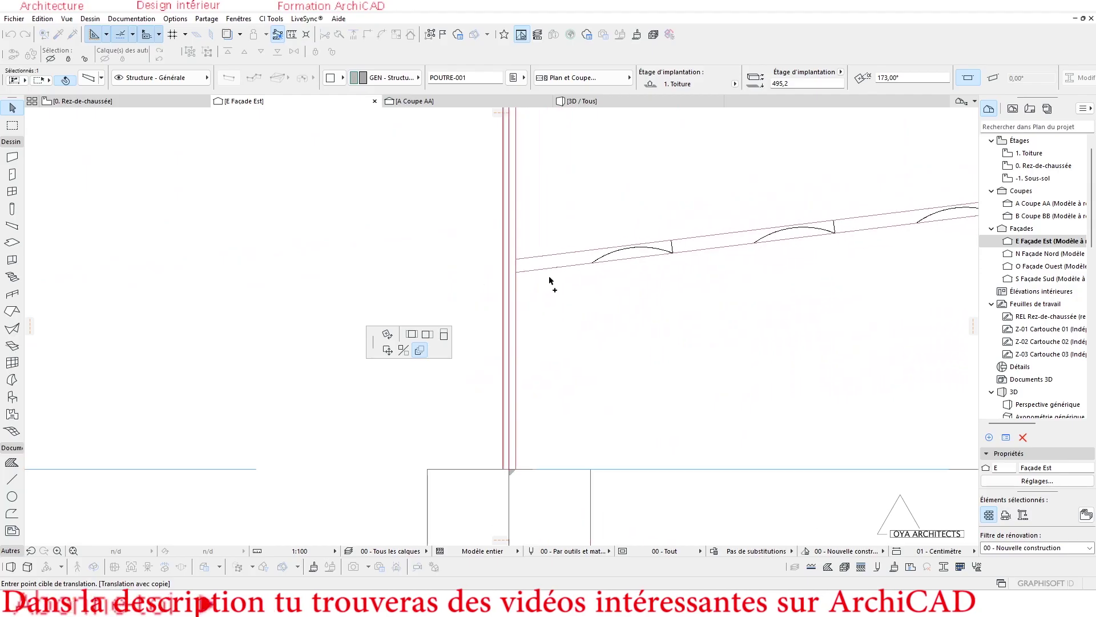
scroll(514, 282, up, 3)
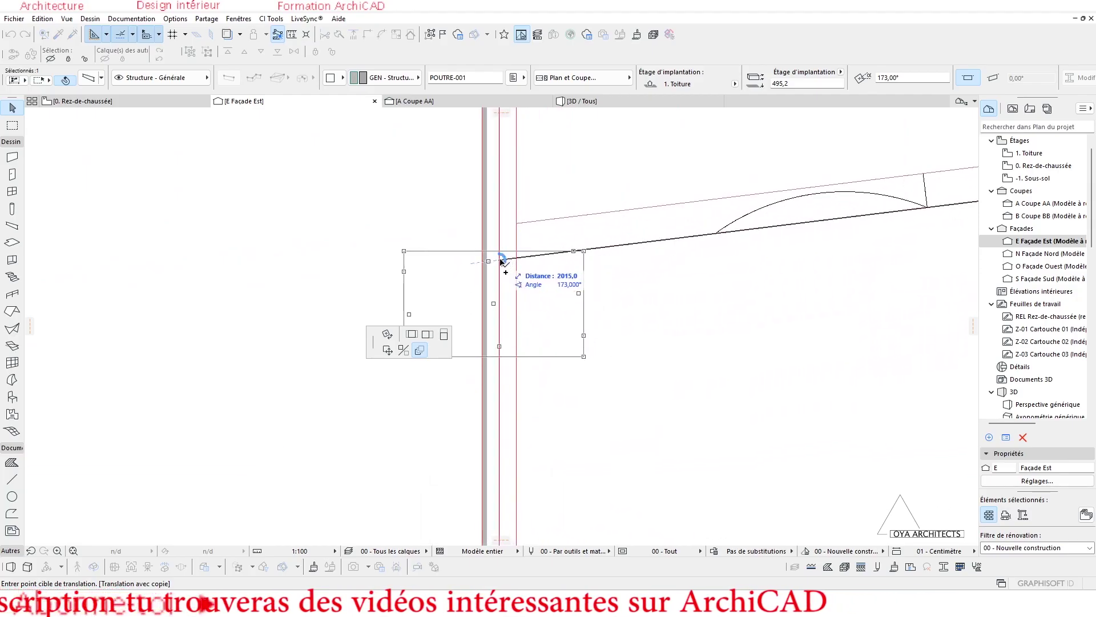
scroll(501, 261, down, 3)
scroll(737, 230, down, 2)
scroll(543, 240, up, 5)
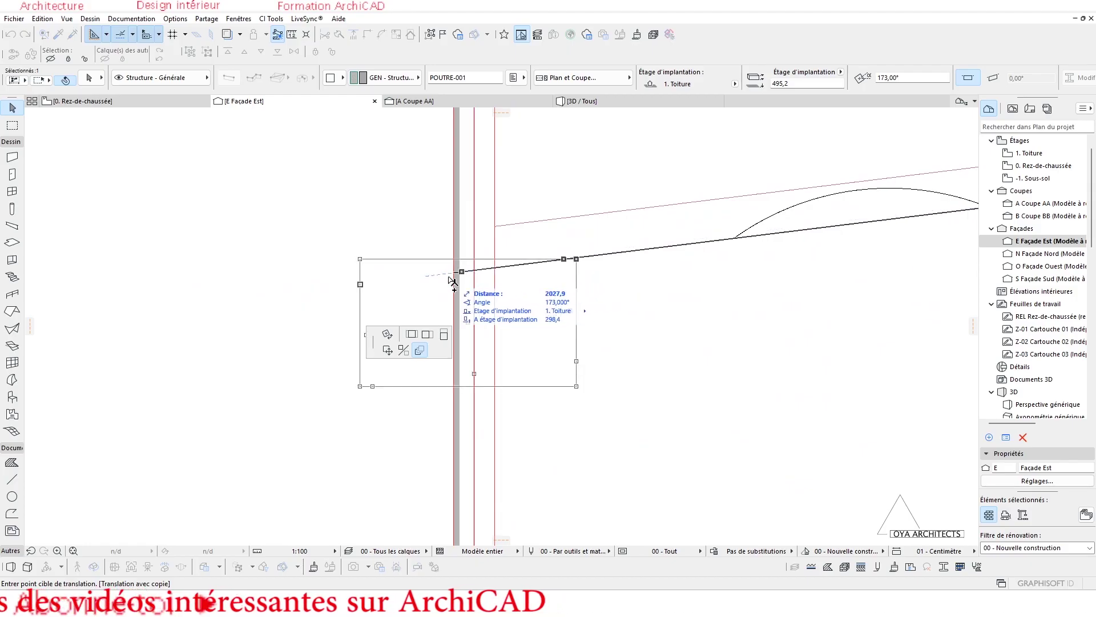
click(362, 286)
scroll(482, 298, down, 3)
scroll(434, 305, down, 3)
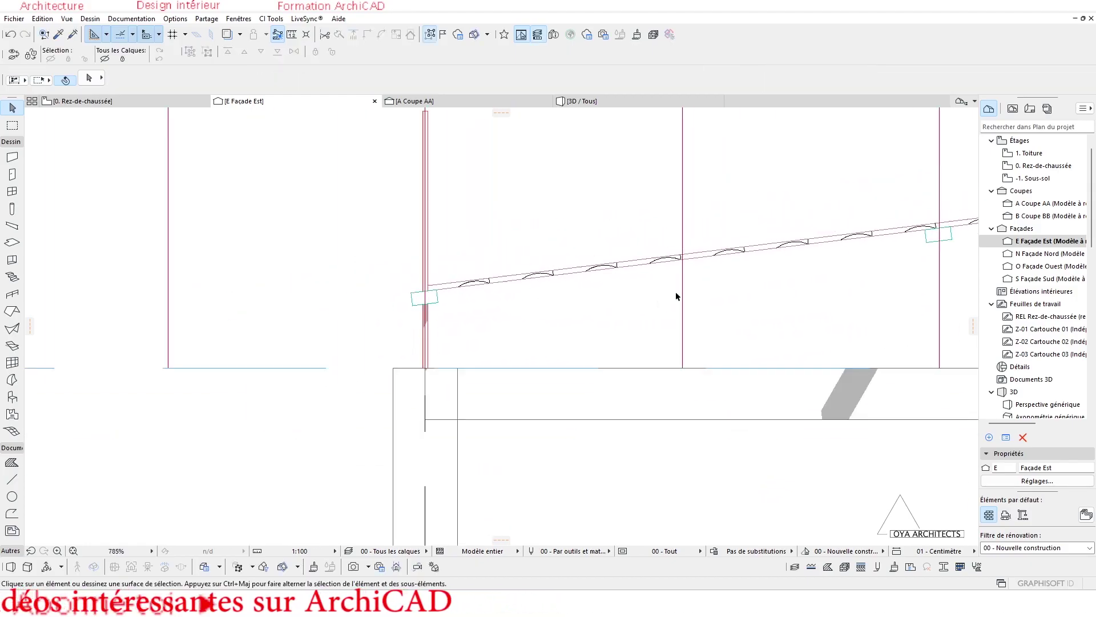
key(Escape)
Check the beams under the roof in the 3D view, then return to the east façade.
scroll(447, 298, up, 2)
scroll(592, 303, down, 2)
click(592, 108)
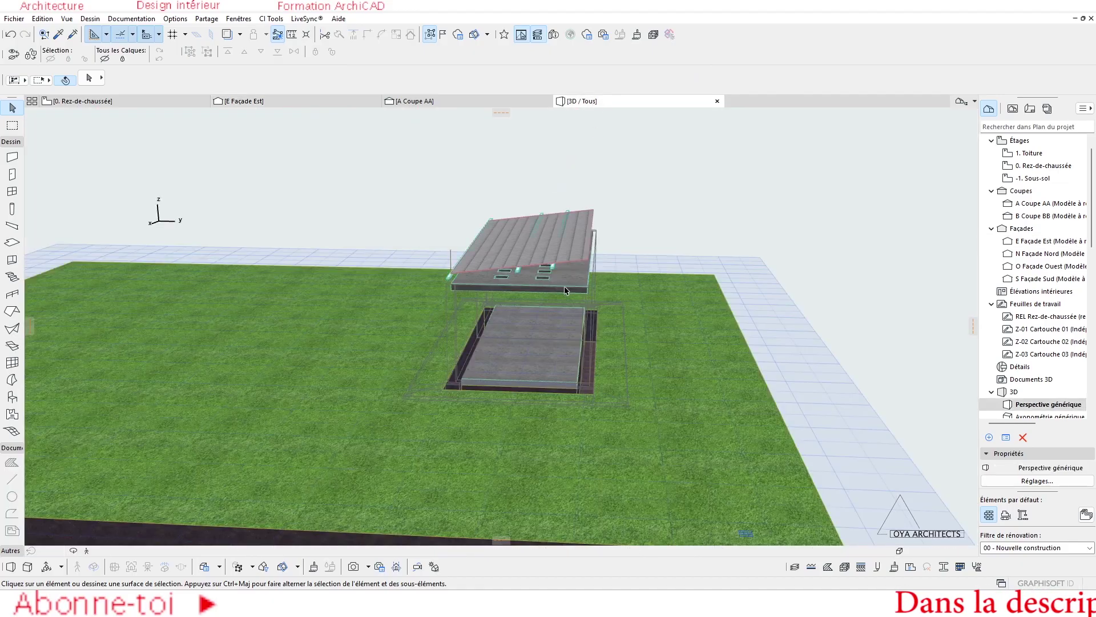
click(58, 100)
click(322, 100)
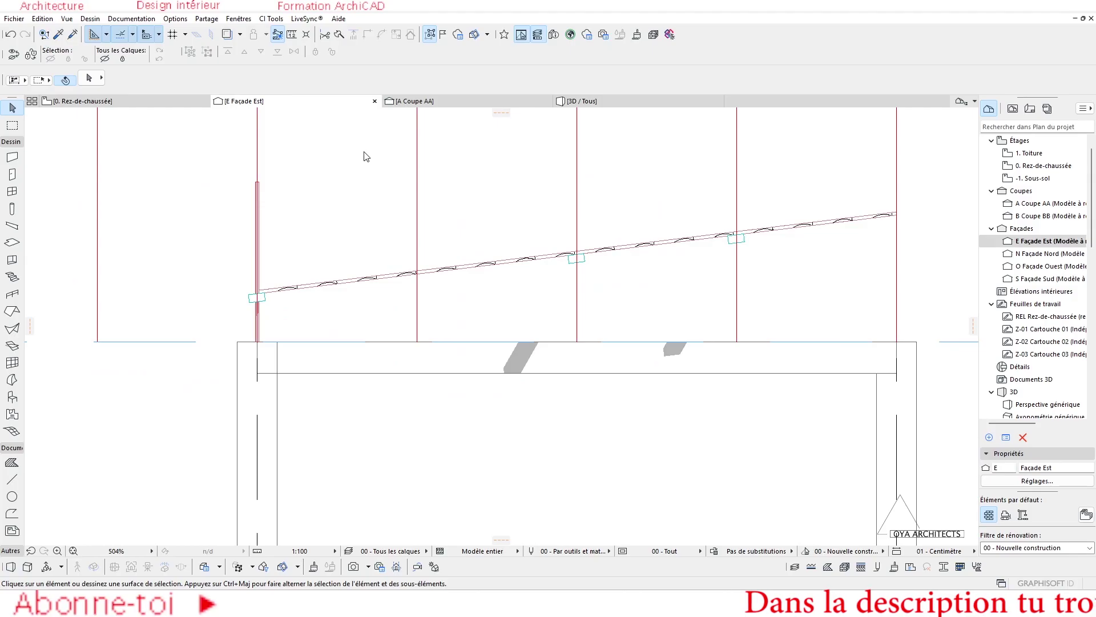
Copy the middle beam down along the roof's underside to the empty guide line between it and the lowest beam.
scroll(484, 277, up, 2)
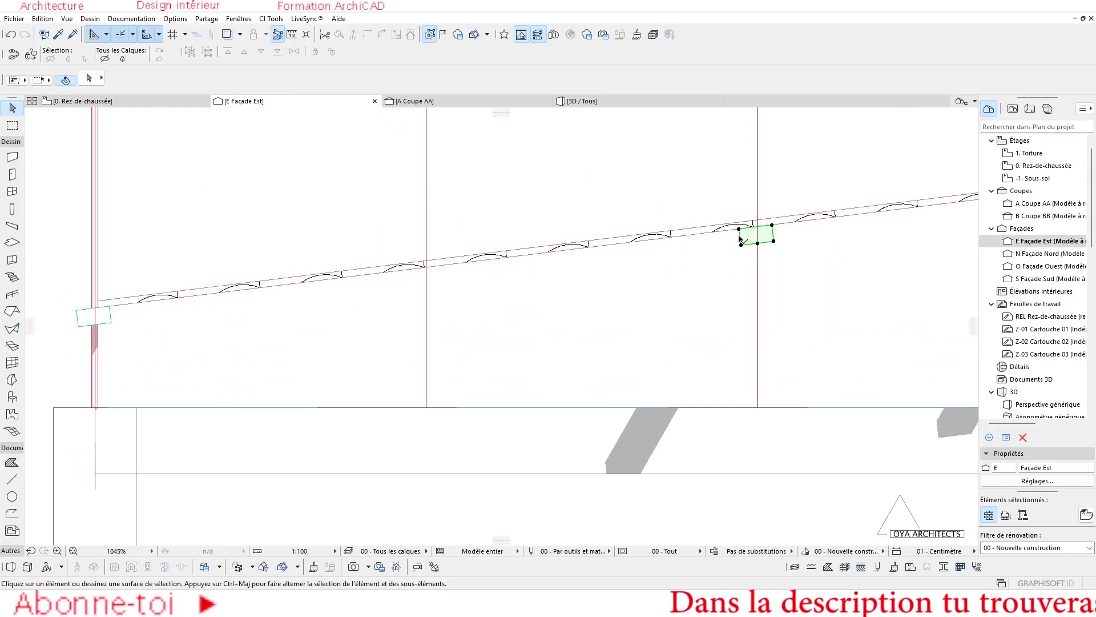
click(741, 238)
key(ctrl+shift+d)
scroll(762, 240, up, 6)
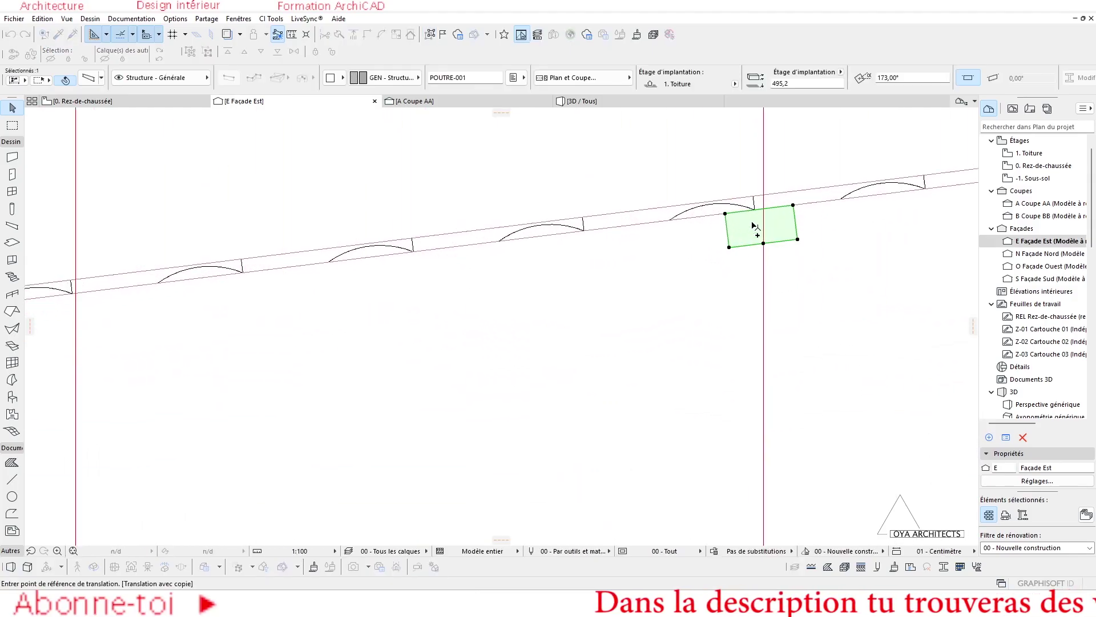
click(759, 236)
scroll(759, 237, down, 4)
scroll(245, 384, up, 3)
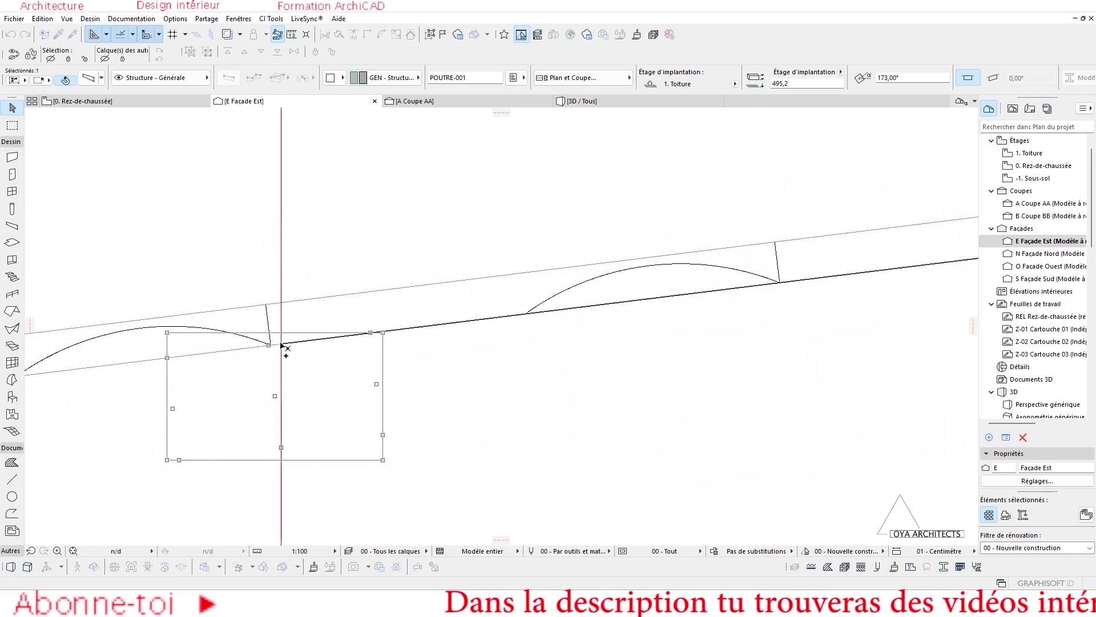
click(282, 346)
scroll(423, 190, down, 4)
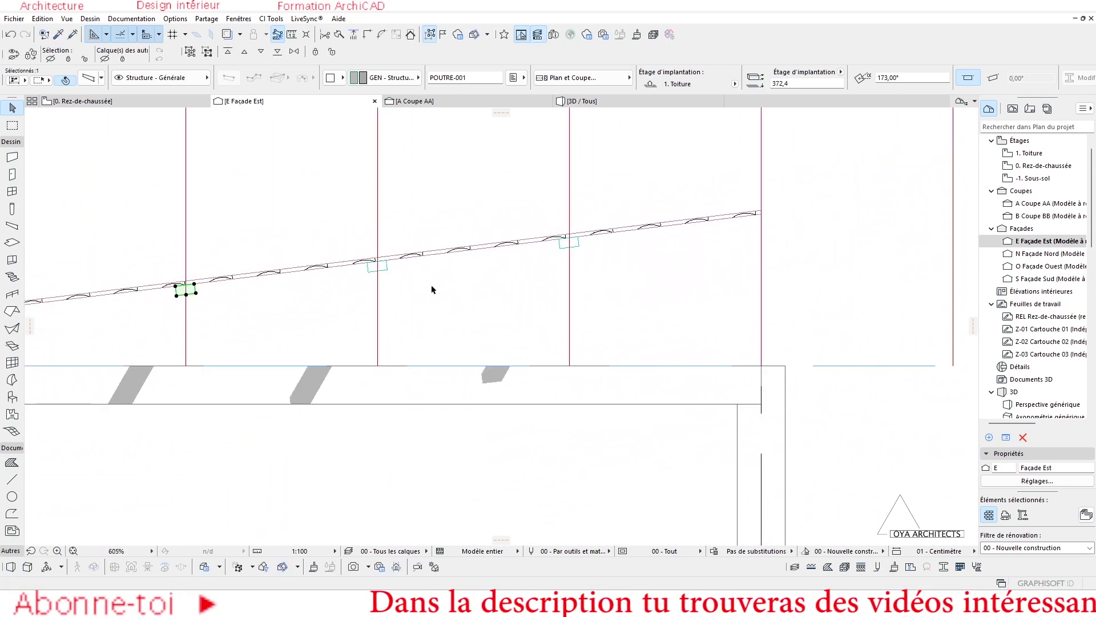
Copy the uppermost beam up along the roof's underside to the guide line at the roof's upper end and clear the selection.
scroll(609, 259, up, 3)
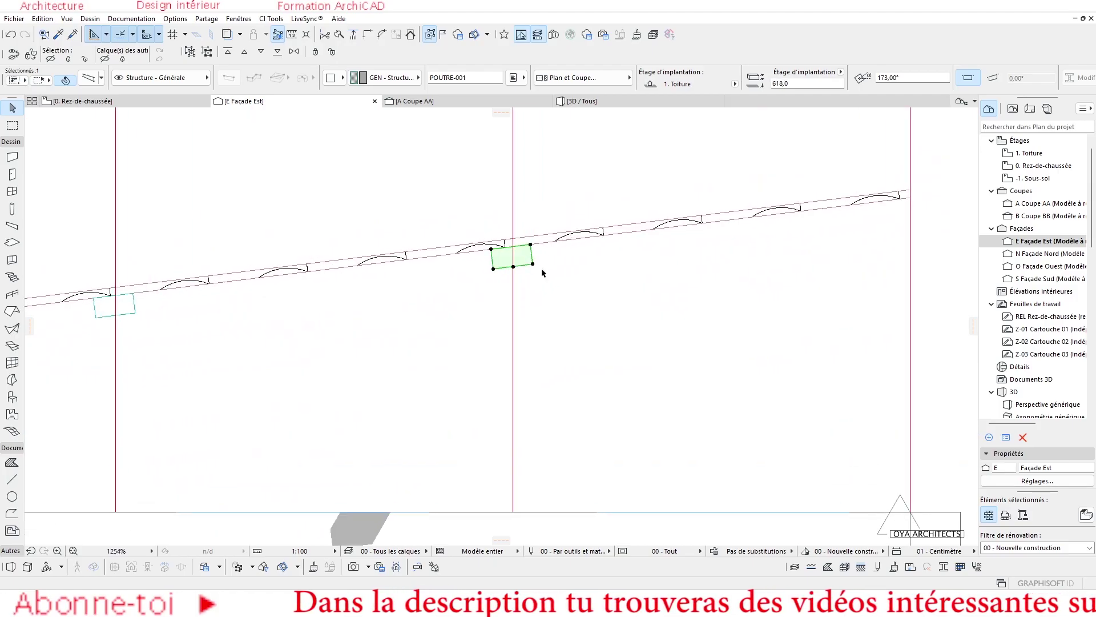
key(ctrl+shift+d)
scroll(541, 274, up, 5)
click(445, 207)
scroll(449, 211, down, 5)
middle_drag(954, 203, 501, 245)
scroll(476, 276, up, 5)
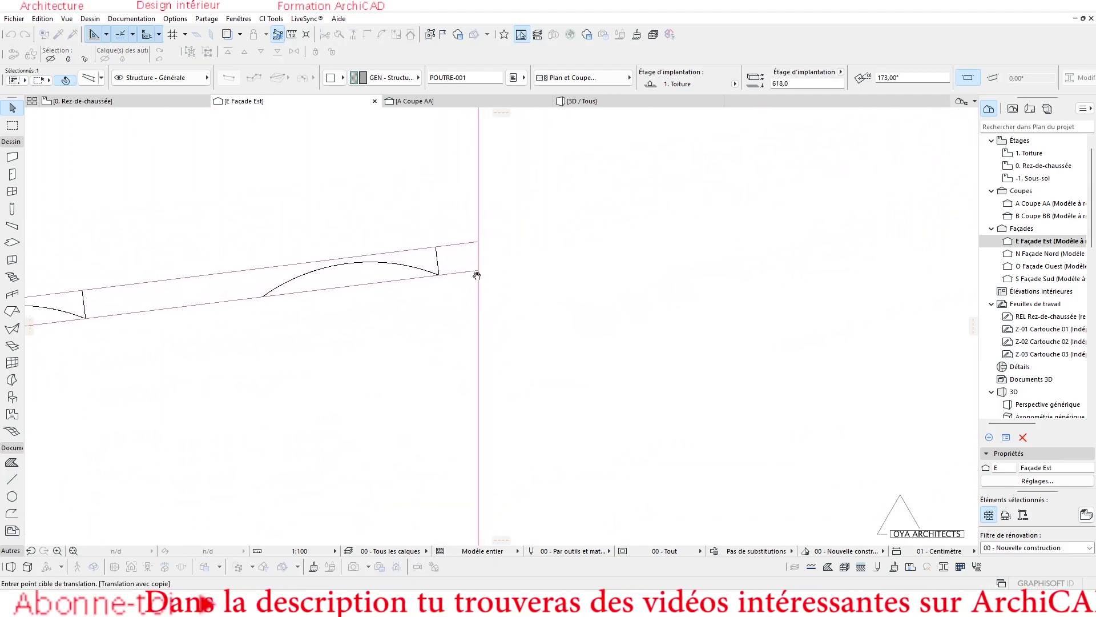
click(484, 270)
scroll(907, 280, down, 2)
scroll(858, 288, down, 7)
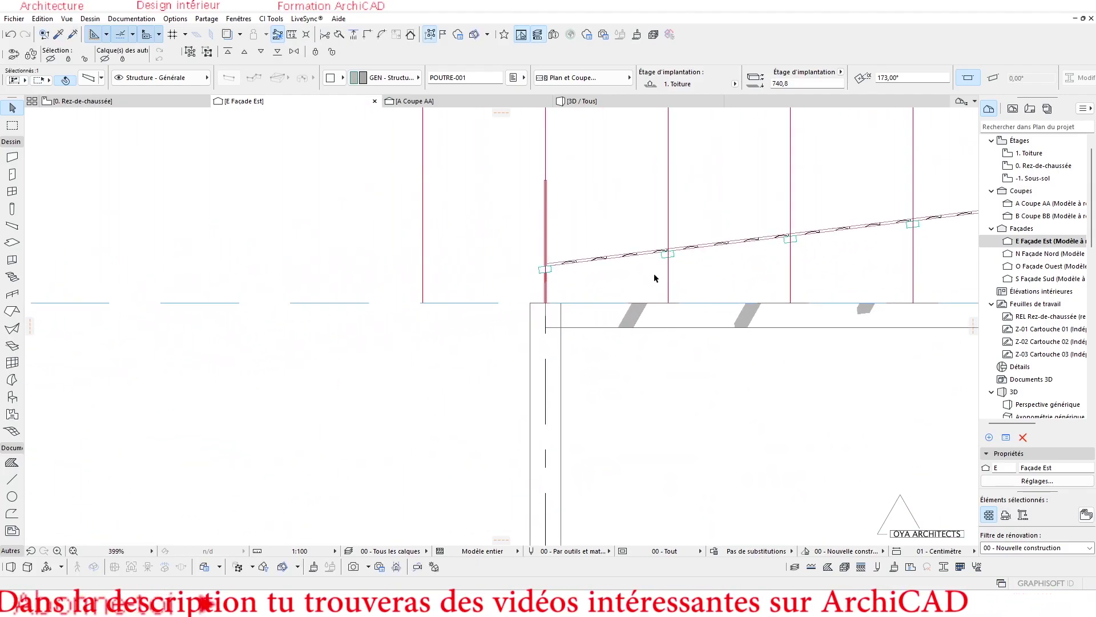
scroll(625, 274, up, 2)
key(Escape)
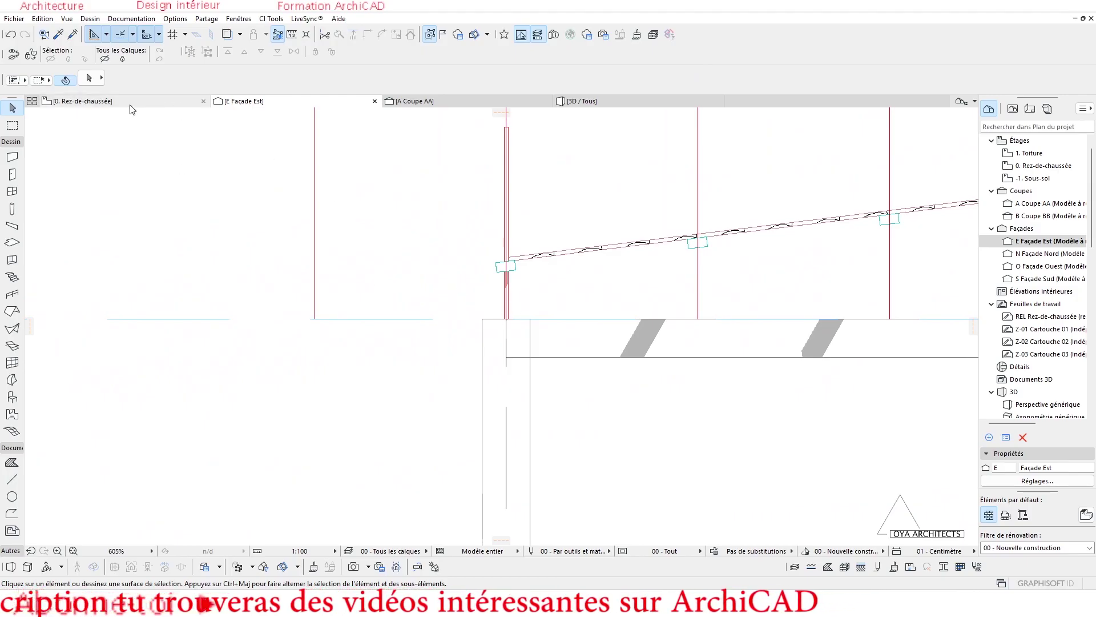
Open the Toiture storey's floor plan.
double_click(1073, 167)
click(1041, 153)
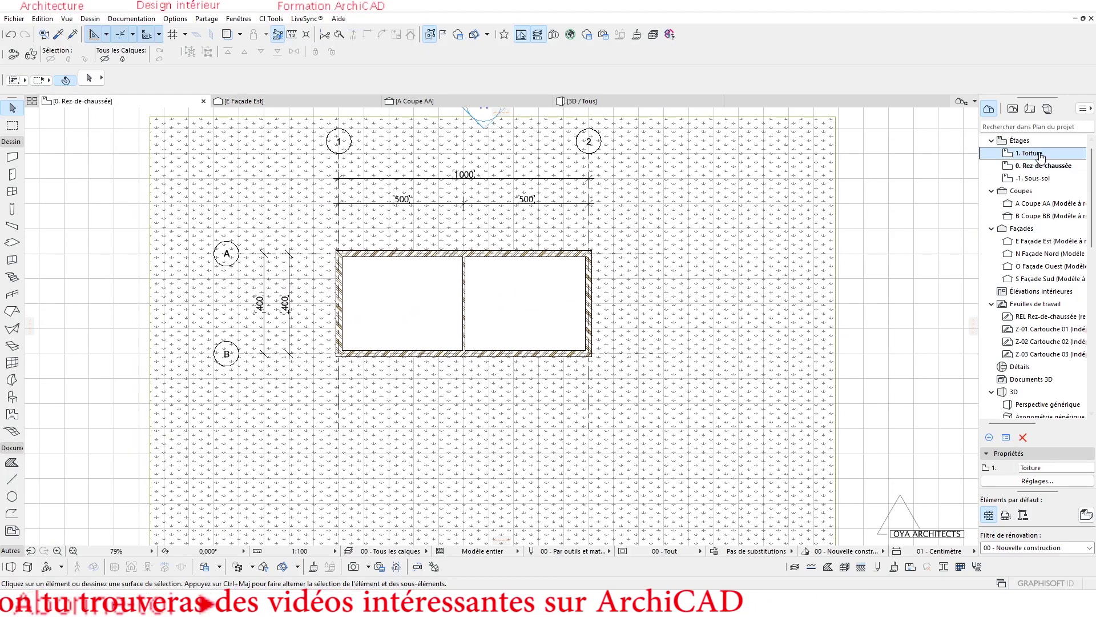
scroll(517, 297, up, 2)
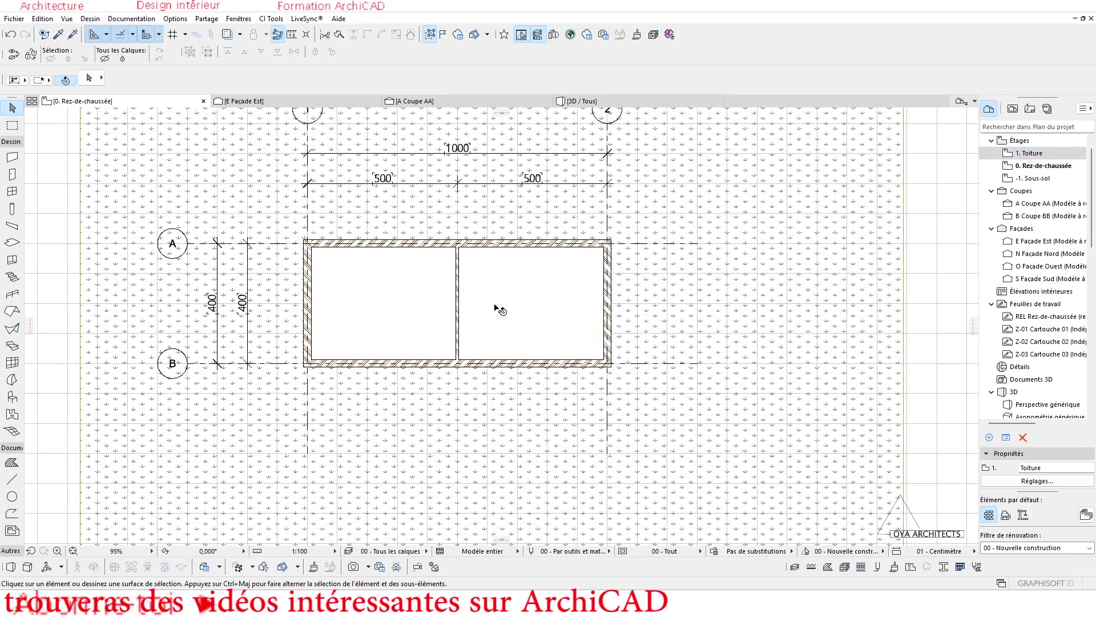
key(ctrl+Up)
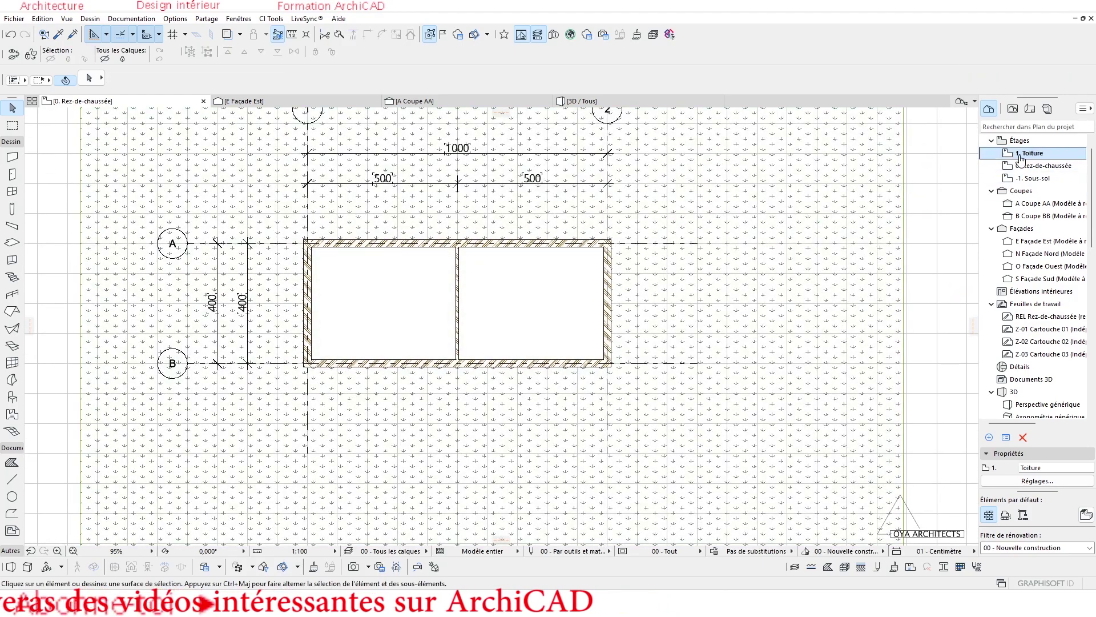
Select the roof and offset its edge on the axis 2 side outward, past the beam ends.
scroll(311, 257, up, 2)
click(460, 342)
scroll(668, 369, down, 2)
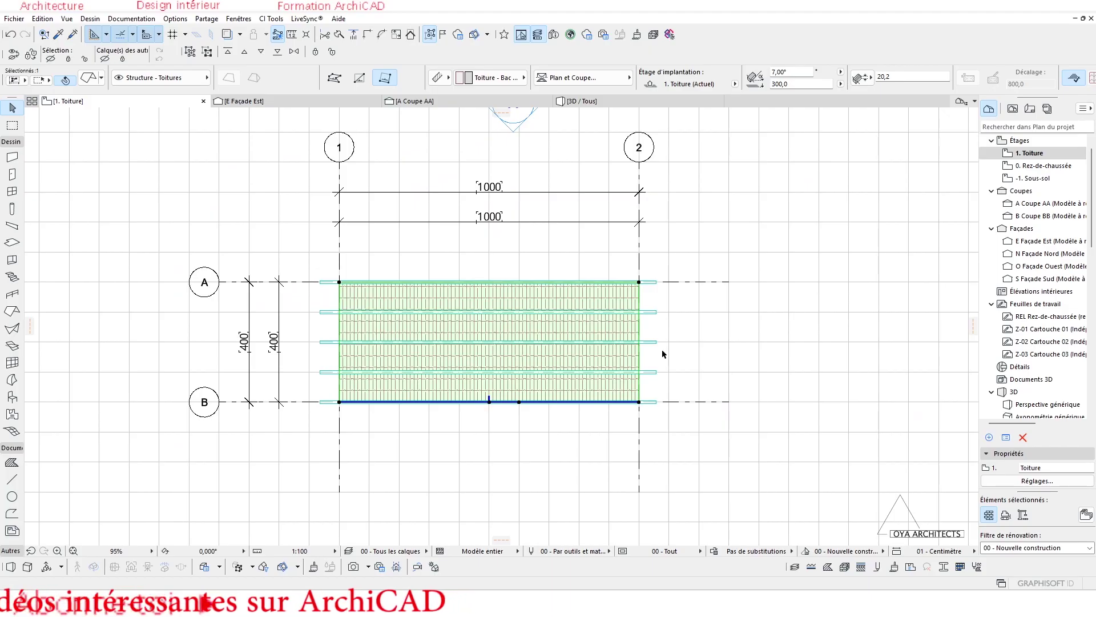
scroll(639, 311, up, 4)
click(638, 252)
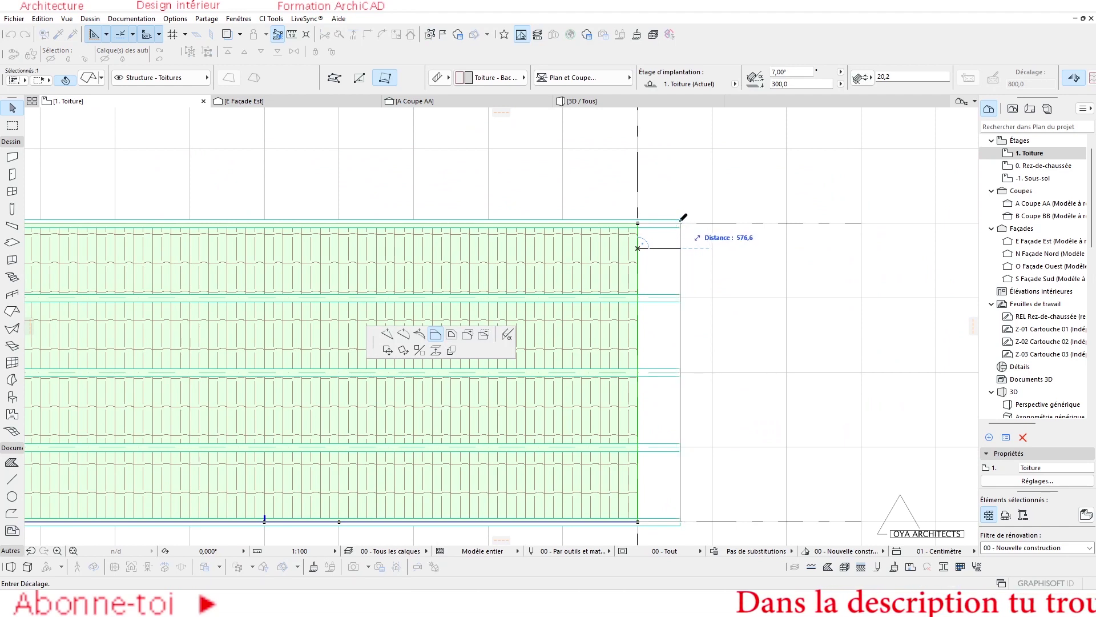
key(Return)
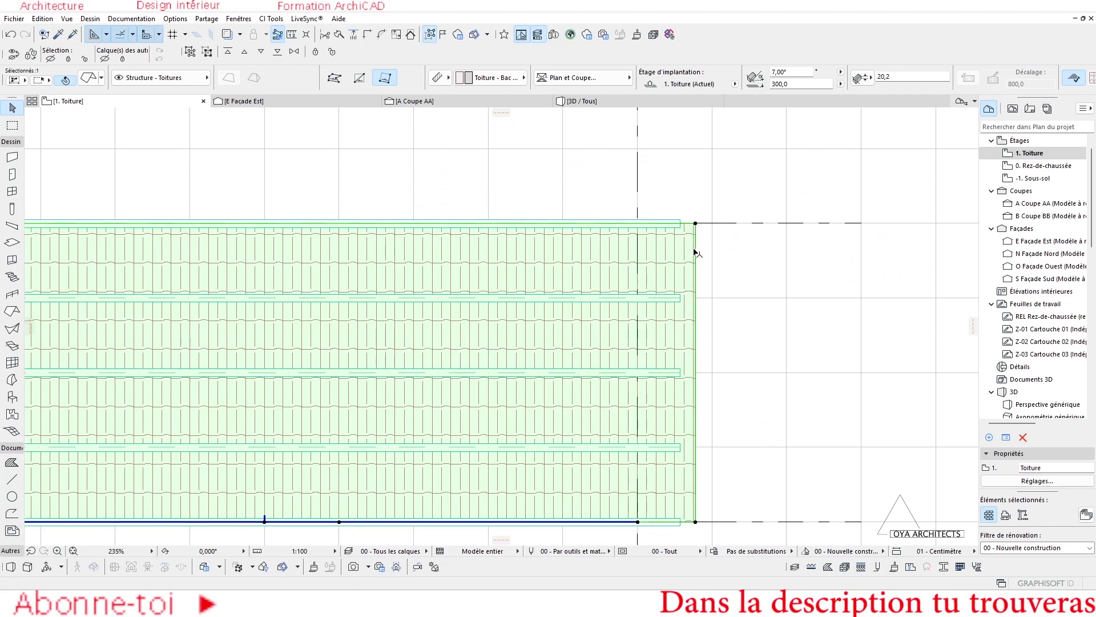
Offset the roof's edge on the axis 1 side outward, past the beam ends.
scroll(638, 248, down, 4)
scroll(446, 219, up, 4)
scroll(447, 218, up, 4)
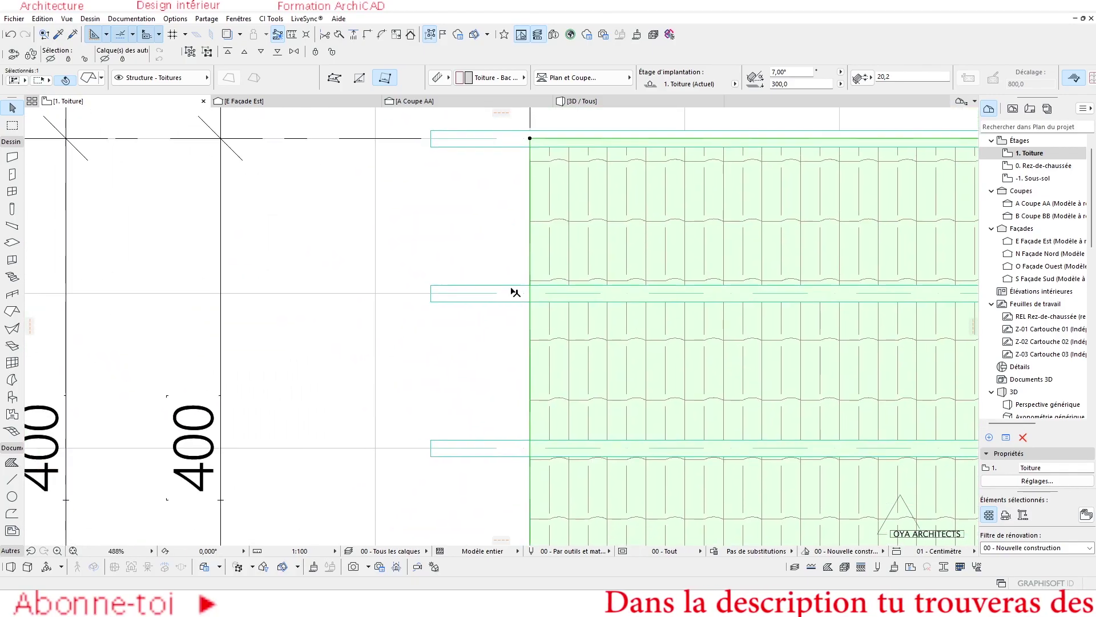
click(529, 197)
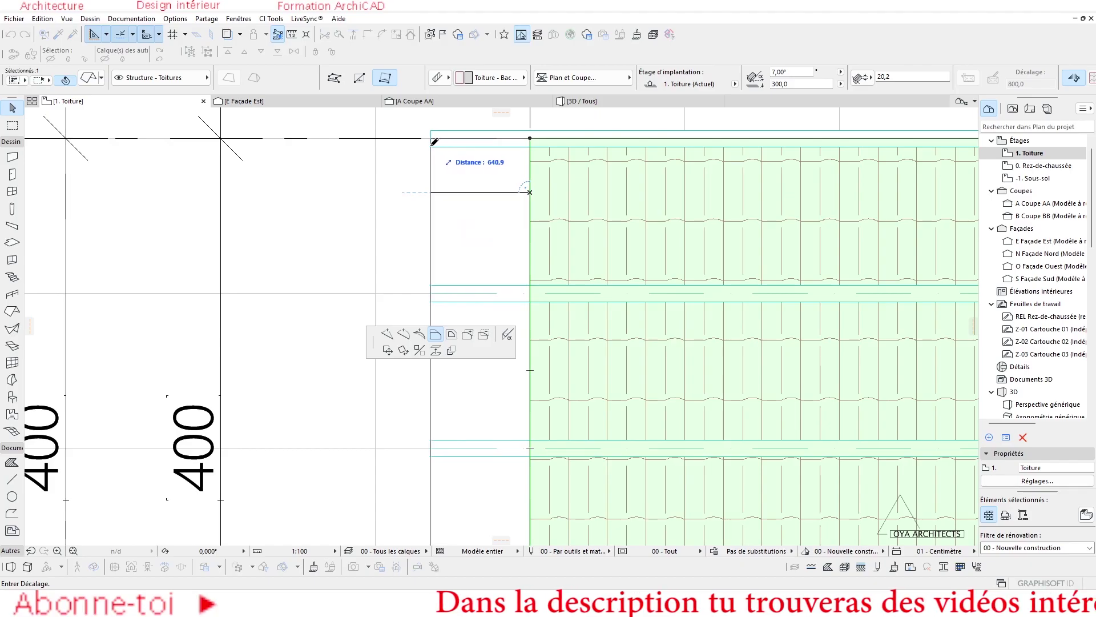
key(Return)
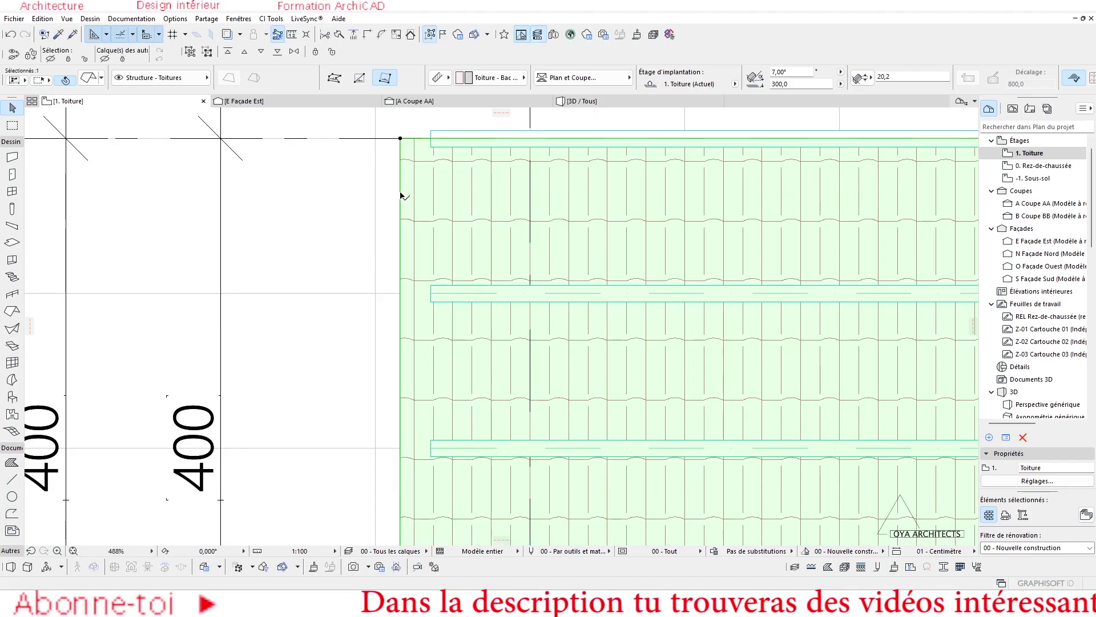
Offset the roof edge along axis A outward by a distance of 1000.
scroll(423, 231, down, 5)
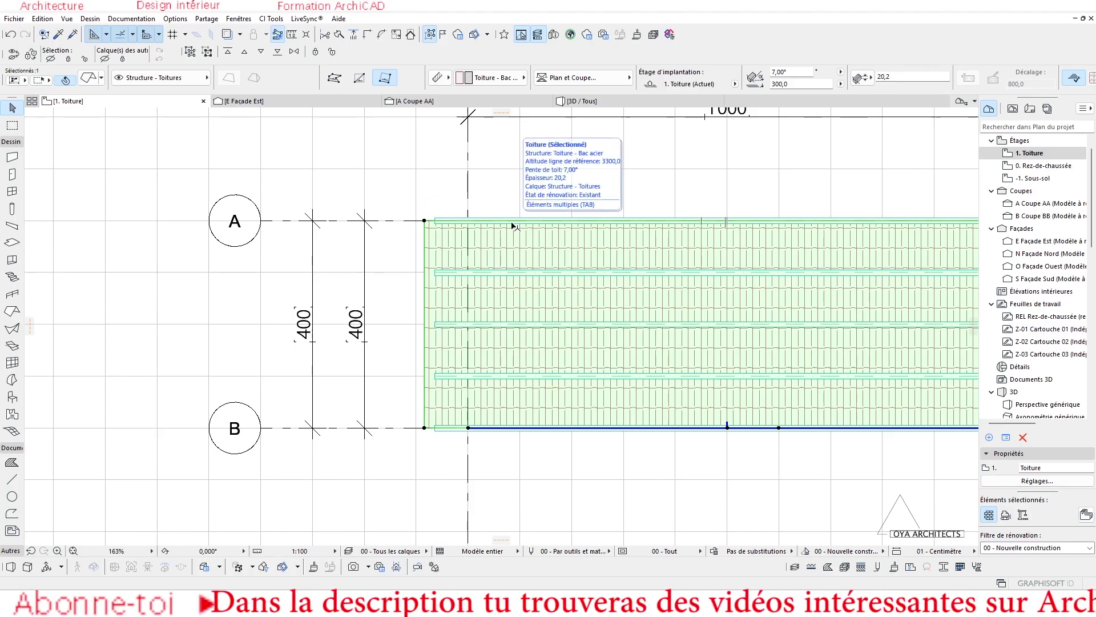
scroll(485, 254, down, 3)
scroll(482, 229, up, 6)
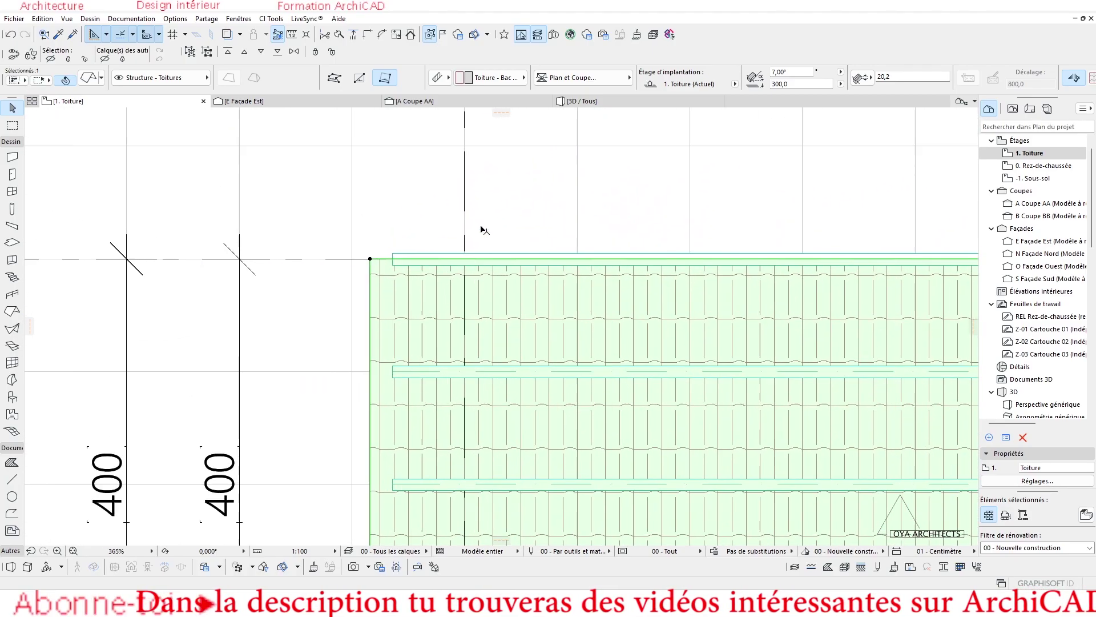
click(392, 265)
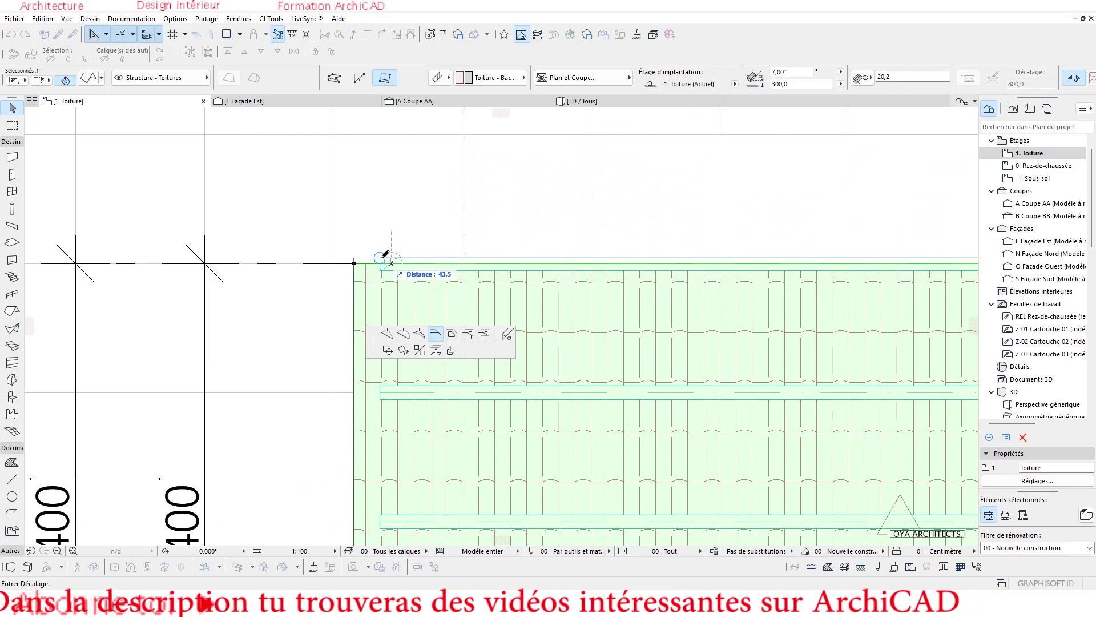
text(1000)
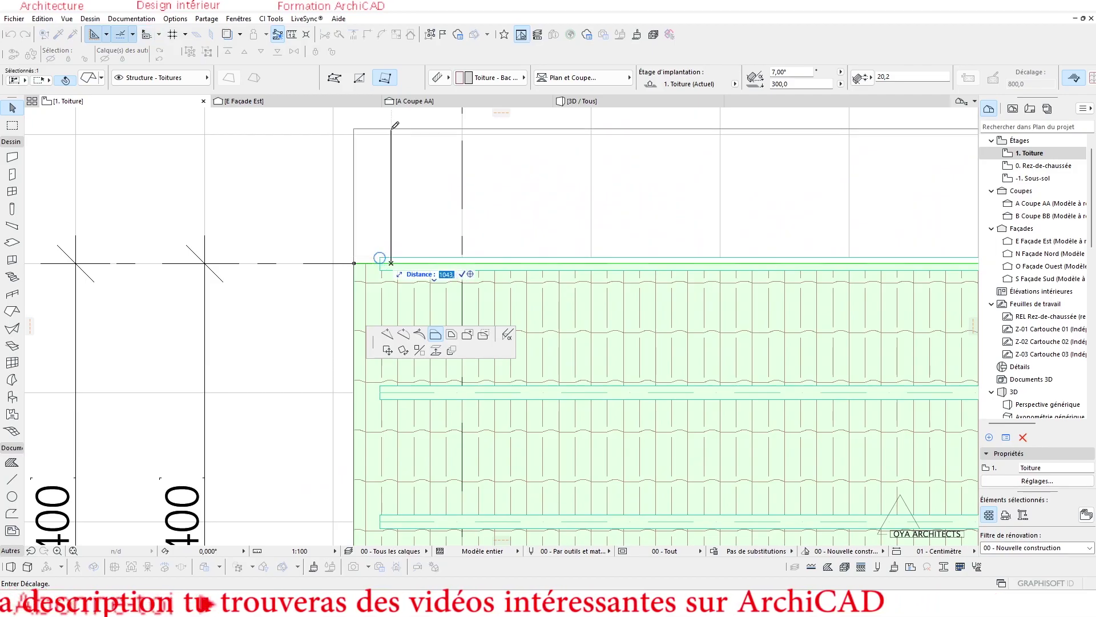
key(Return)
Offset the roof edge along axis B outward by a distance of 1000.
scroll(374, 195, down, 5)
scroll(313, 420, up, 5)
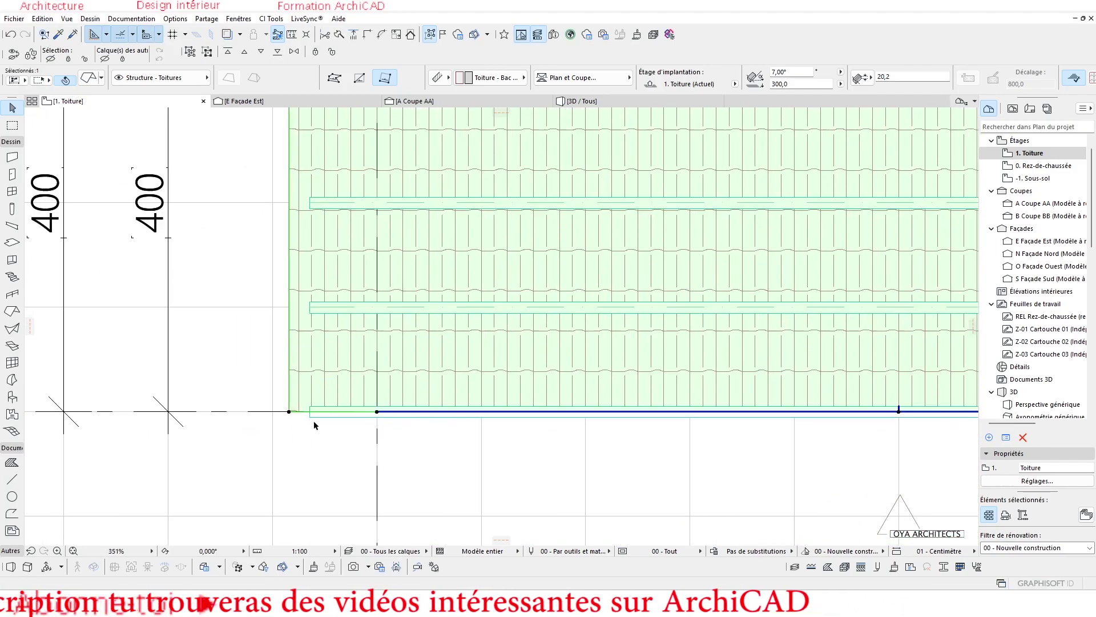
click(260, 394)
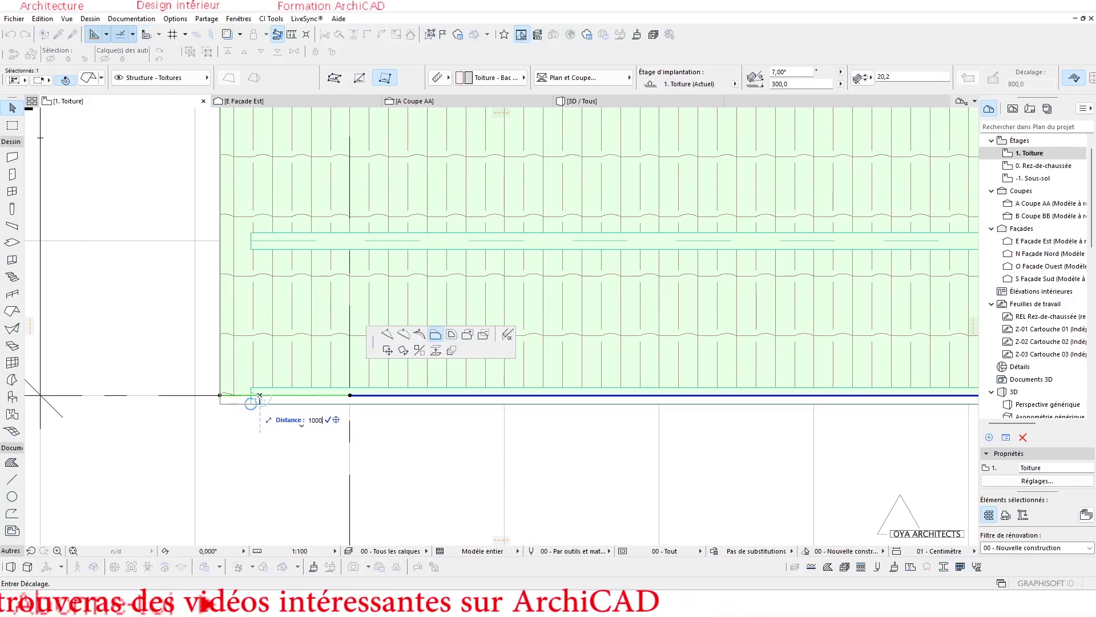
text(1000)
key(Return)
Clear the roof selection and measure the distance from the axis B beam's end to the roof's lower edge.
scroll(369, 380, down, 5)
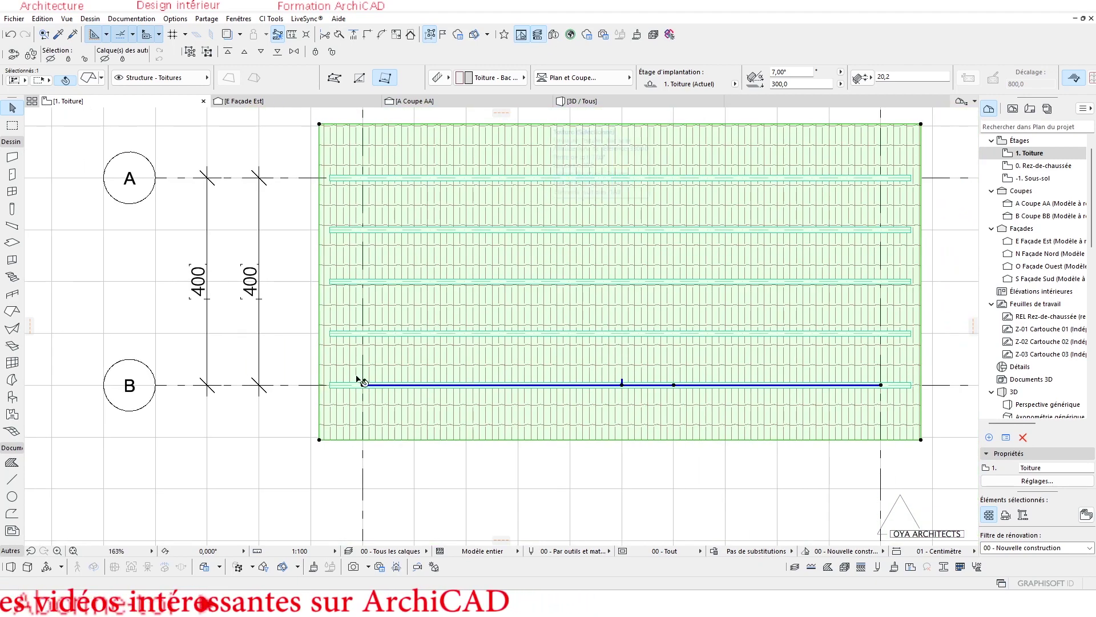
scroll(363, 382, up, 3)
key(Escape)
key(m)
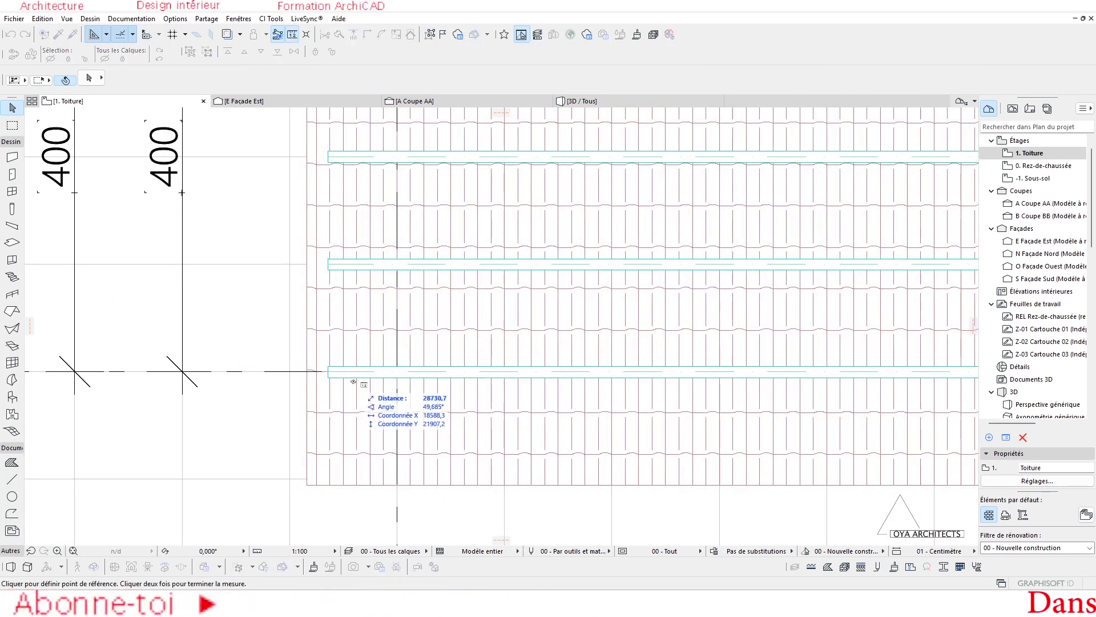
click(329, 378)
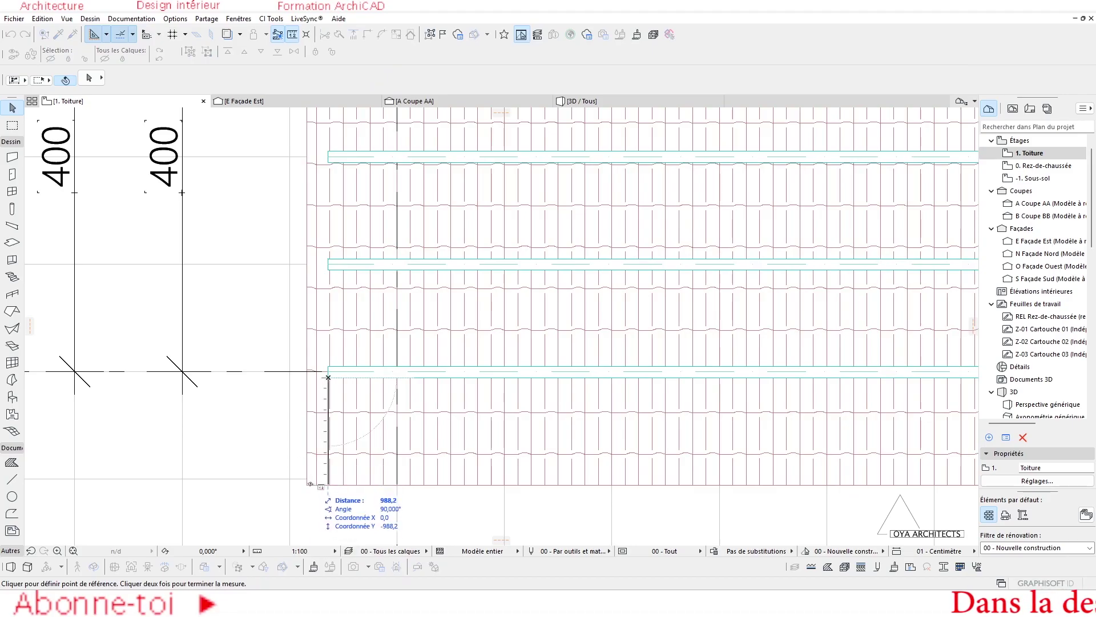
key(Escape)
scroll(328, 399, down, 3)
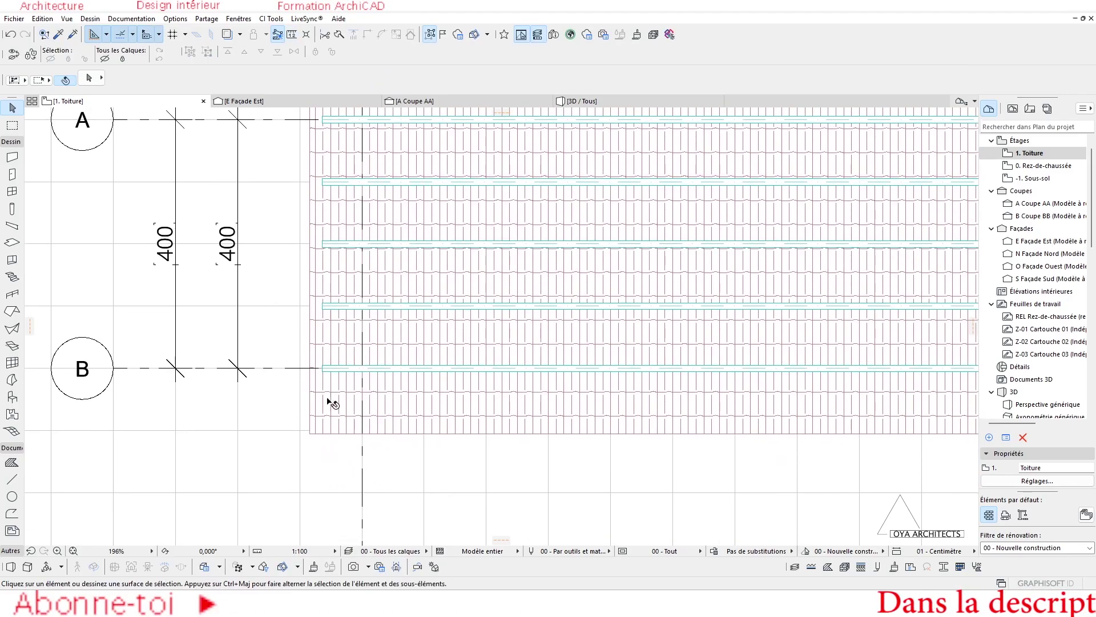
Copy the axis B beam straight down to the roof's lower edge.
scroll(358, 371, up, 2)
middle_drag(565, 407, 564, 408)
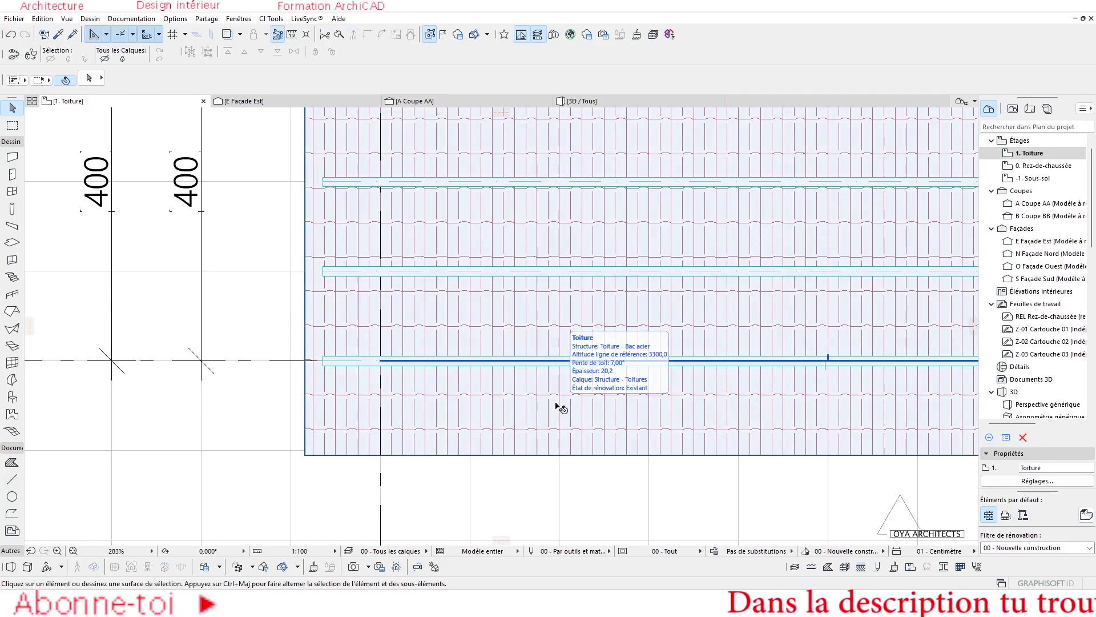
scroll(562, 409, down, 3)
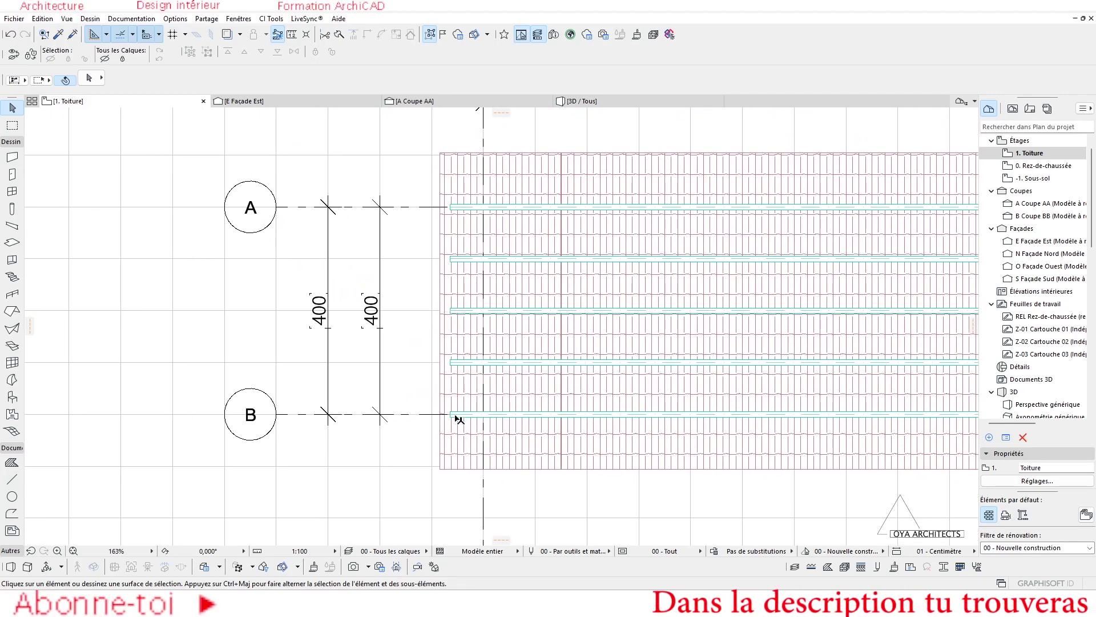
scroll(460, 420, up, 4)
click(431, 306)
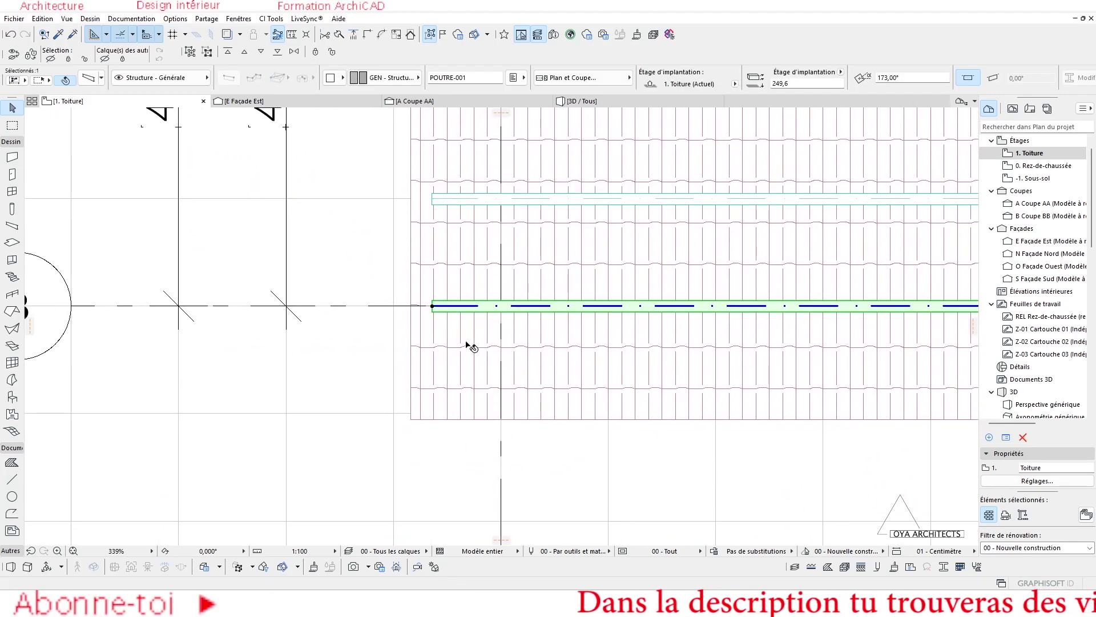
key(ctrl+shift+d)
click(468, 337)
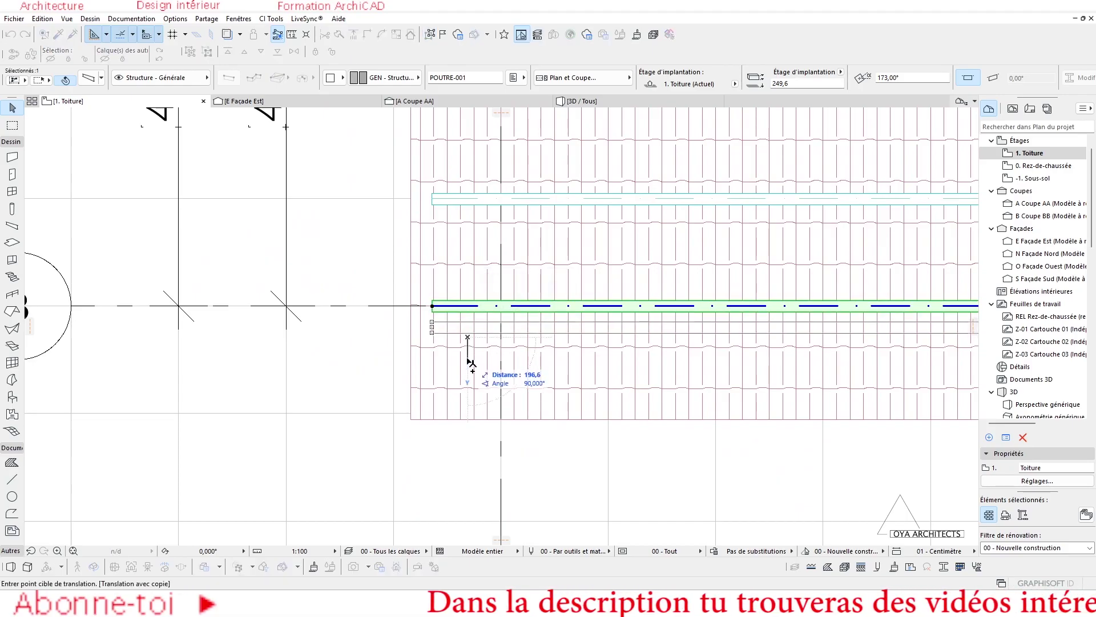
key(Return)
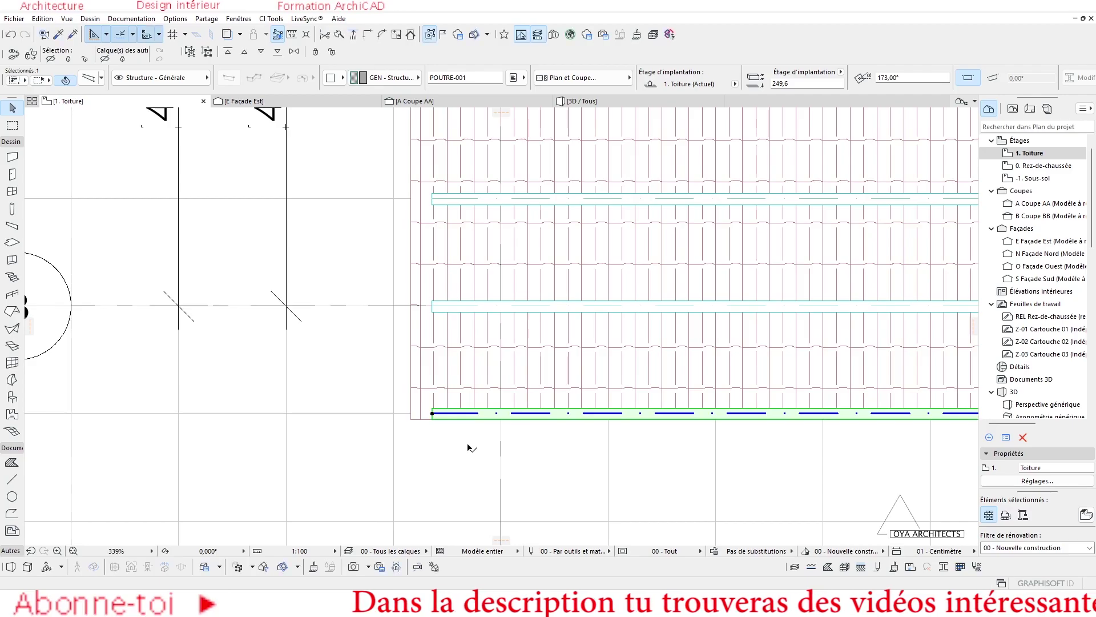
Select the roof and offset its lower edge outward by 300, beyond the copied beam.
click(472, 372)
click(411, 419)
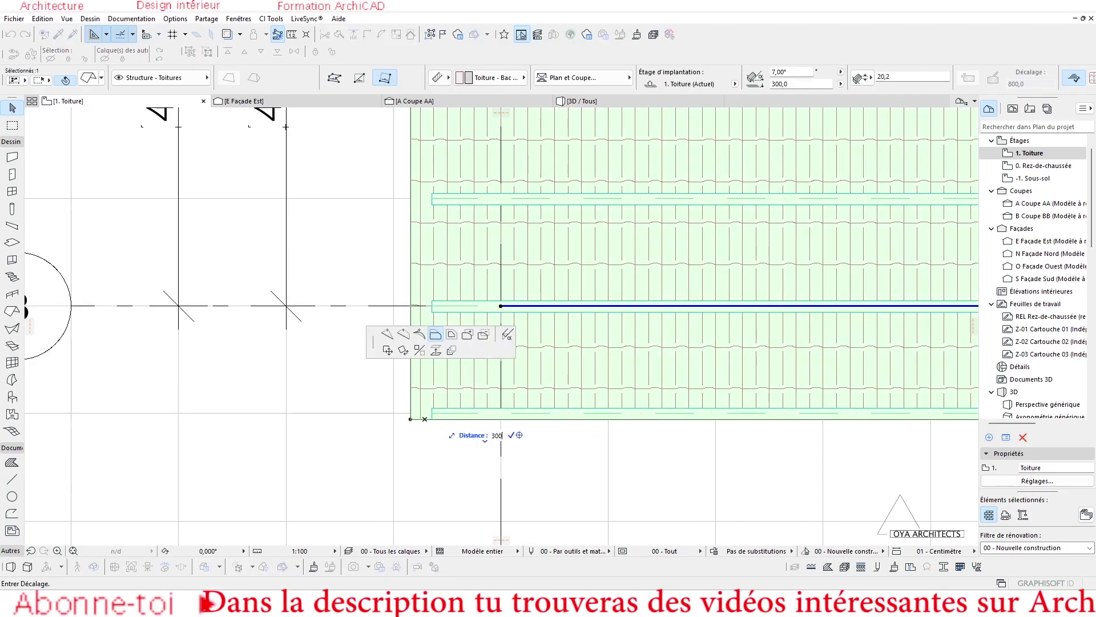
key(Return)
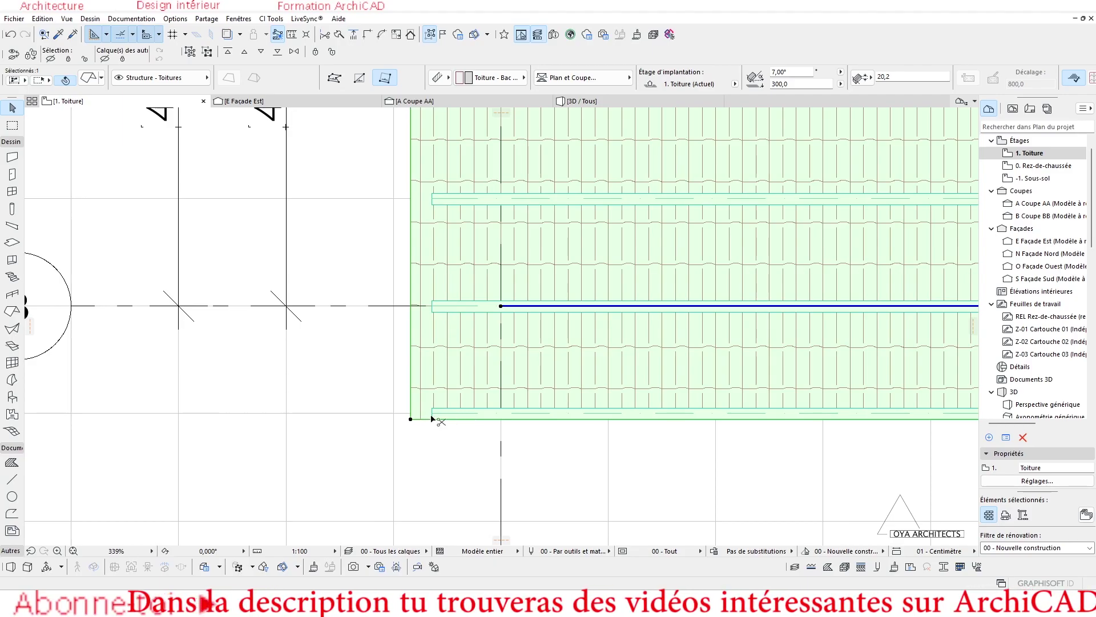
click(422, 419)
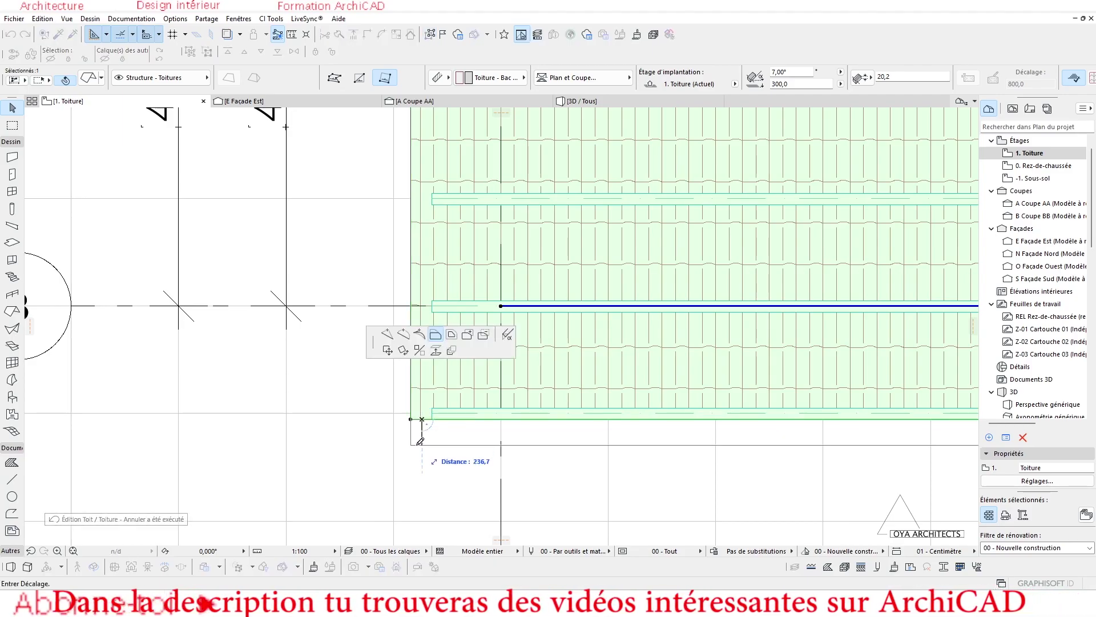
text(300)
key(Return)
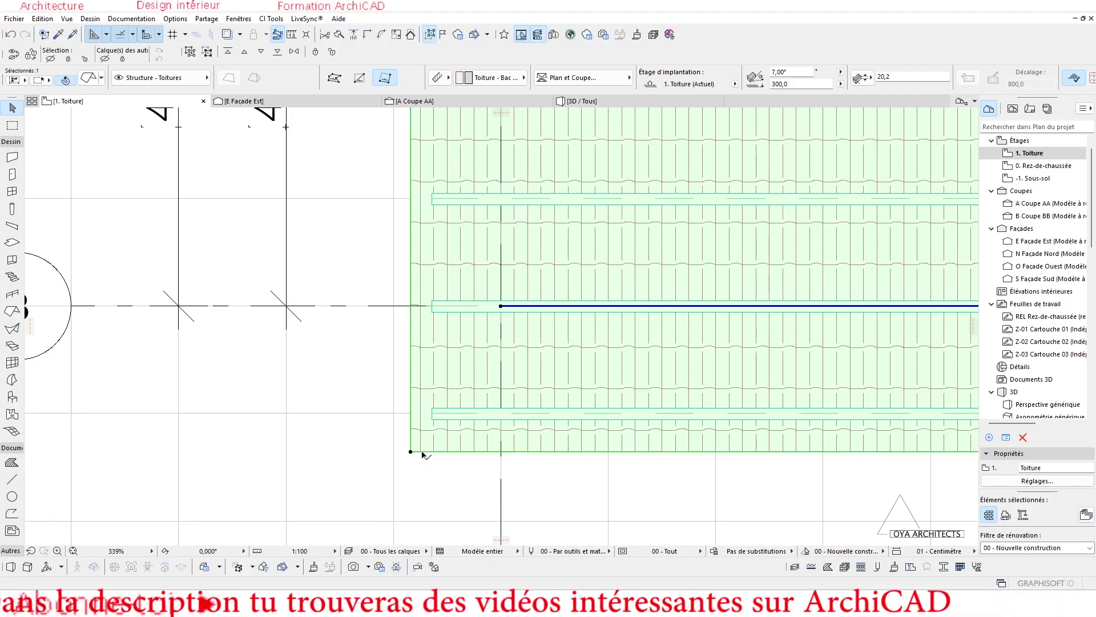
Clear the selection and copy the axis A beam straight up by 1000 towards the roof's upper edge.
scroll(423, 437, down, 3)
scroll(423, 399, down, 3)
scroll(368, 342, up, 6)
key(Escape)
click(361, 437)
key(ctrl+shift+d)
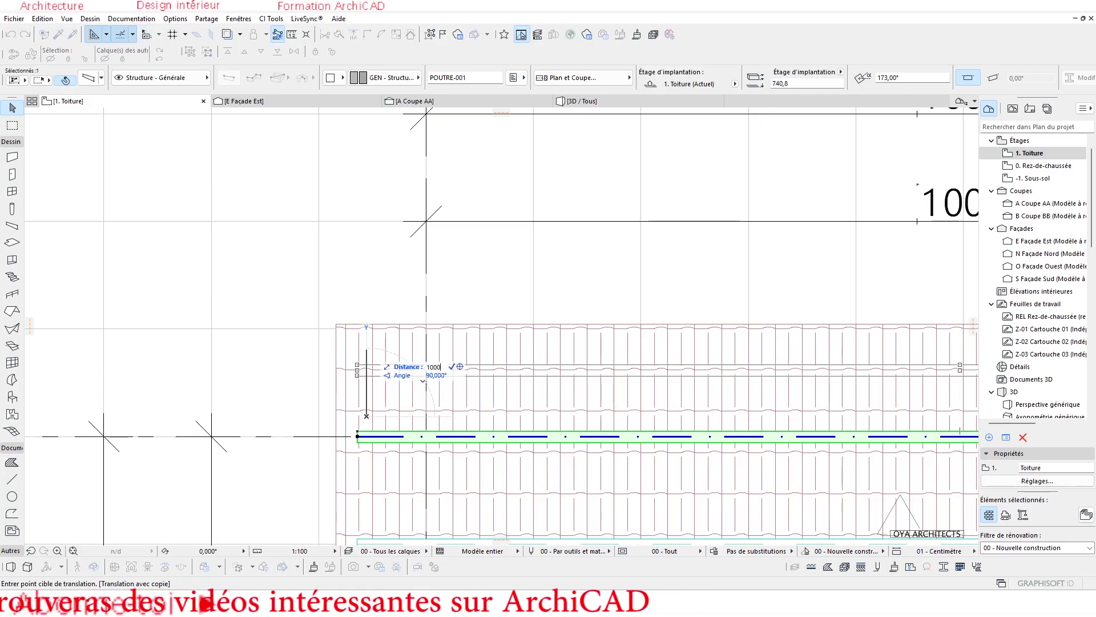
key(Return)
scroll(366, 307, down, 5)
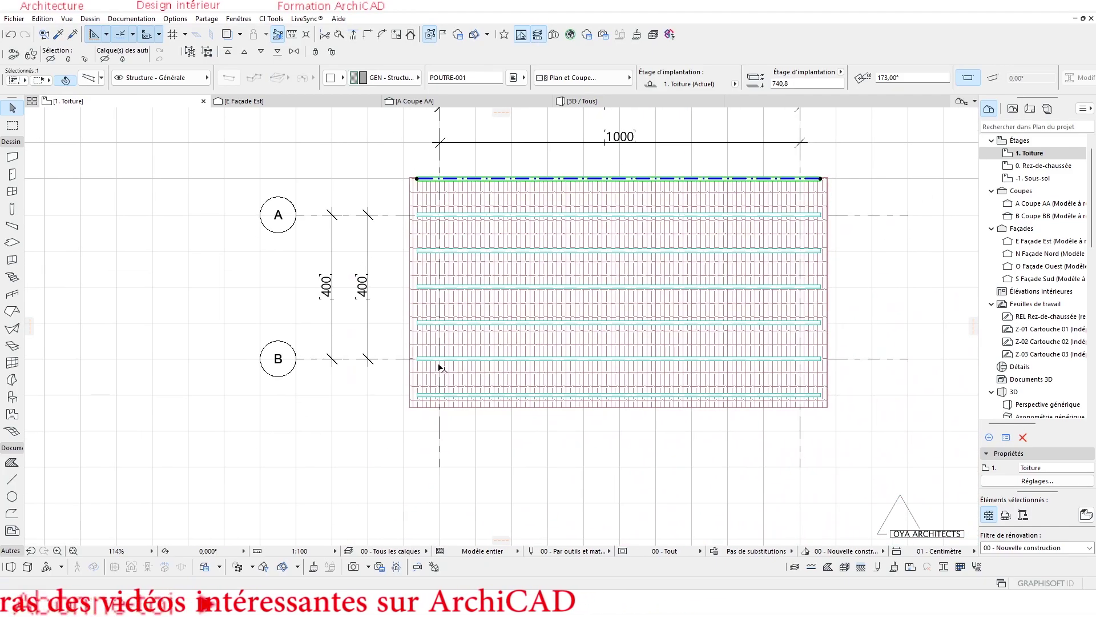
Offset the roof's upper edge outward by 300 beyond the copied beam and clear the selection.
scroll(422, 195, up, 10)
click(330, 309)
click(316, 251)
scroll(318, 215, up, 4)
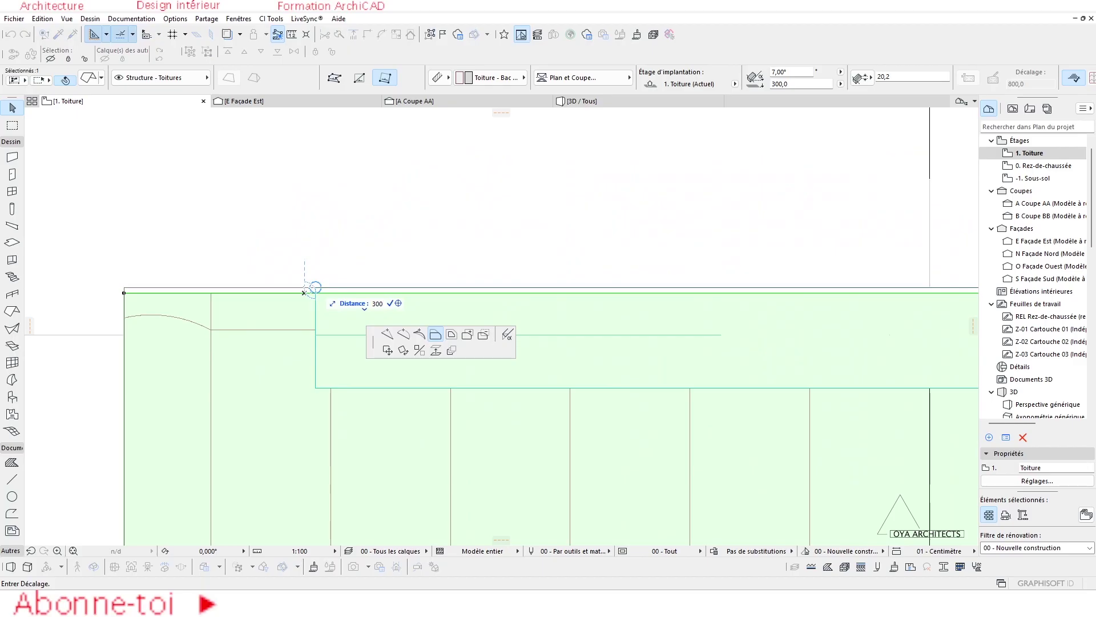
key(Return)
scroll(630, 305, down, 5)
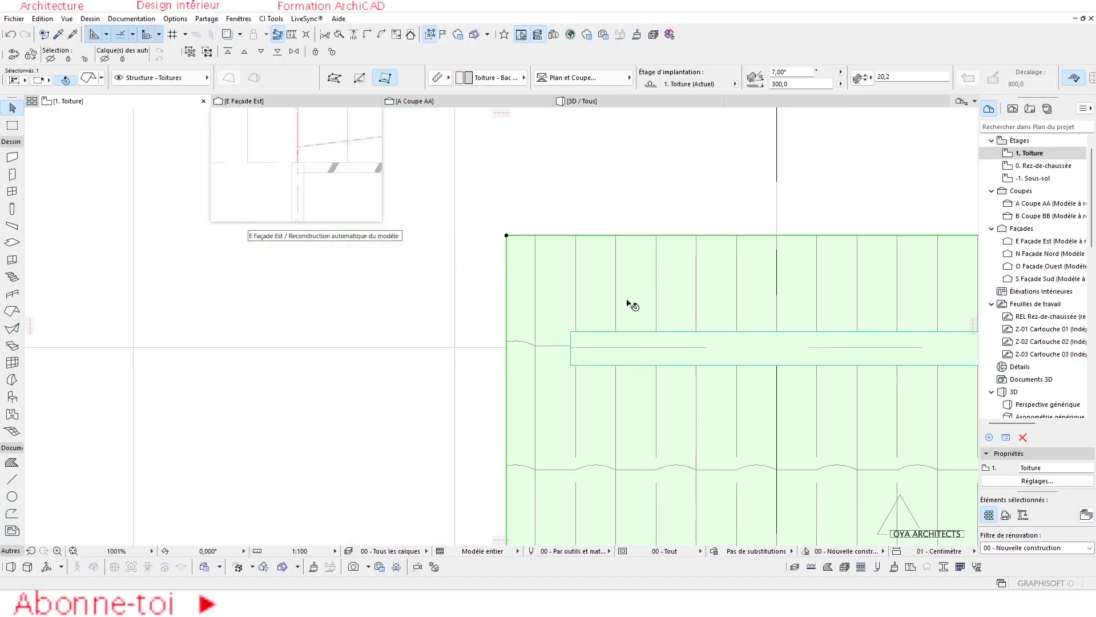
scroll(628, 303, down, 5)
middle_drag(627, 302, 403, 192)
key(Escape)
Examine the enlarged roof and the added end beams in the 3D view.
click(604, 104)
scroll(556, 242, up, 5)
drag(523, 279, 191, 169)
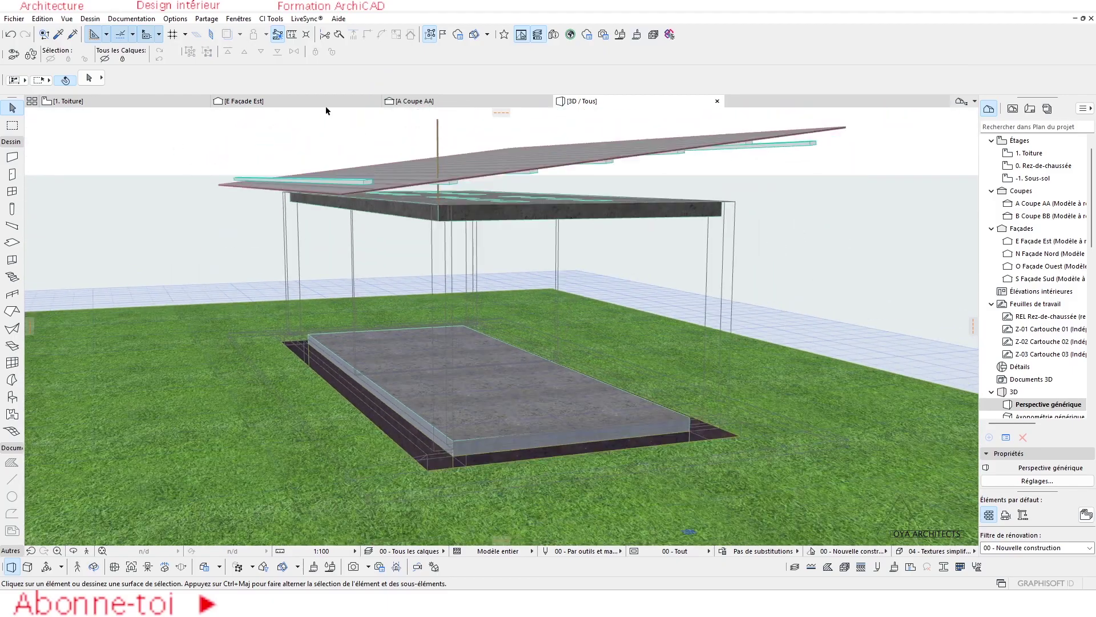
In the east façade view, move the roof's upper end beam straight up so its top face meets the roof's underside.
click(325, 104)
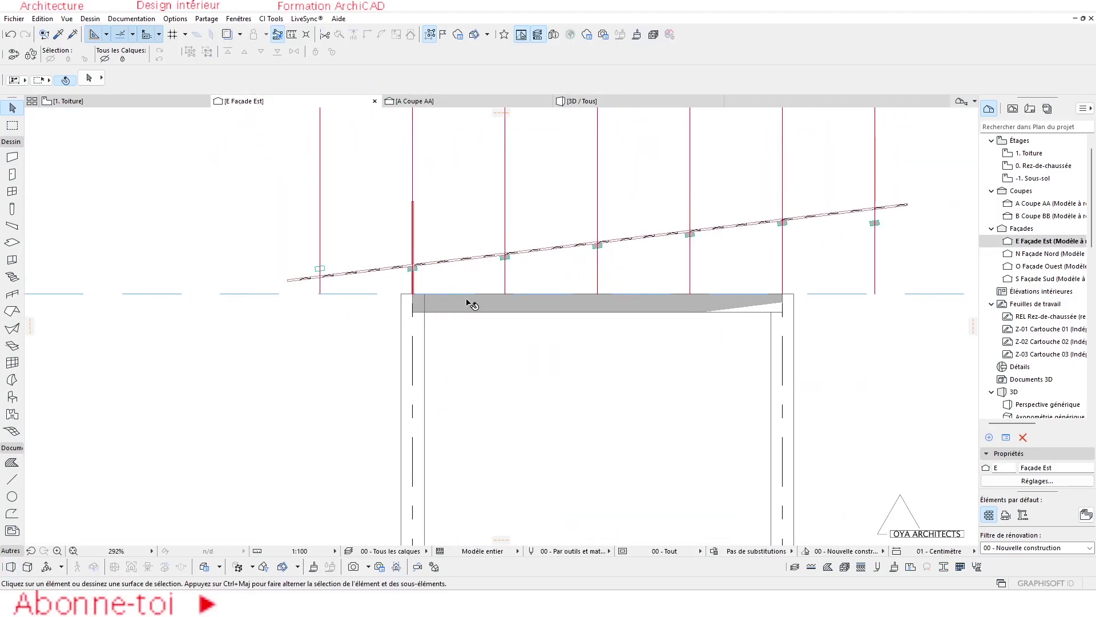
scroll(609, 307, up, 10)
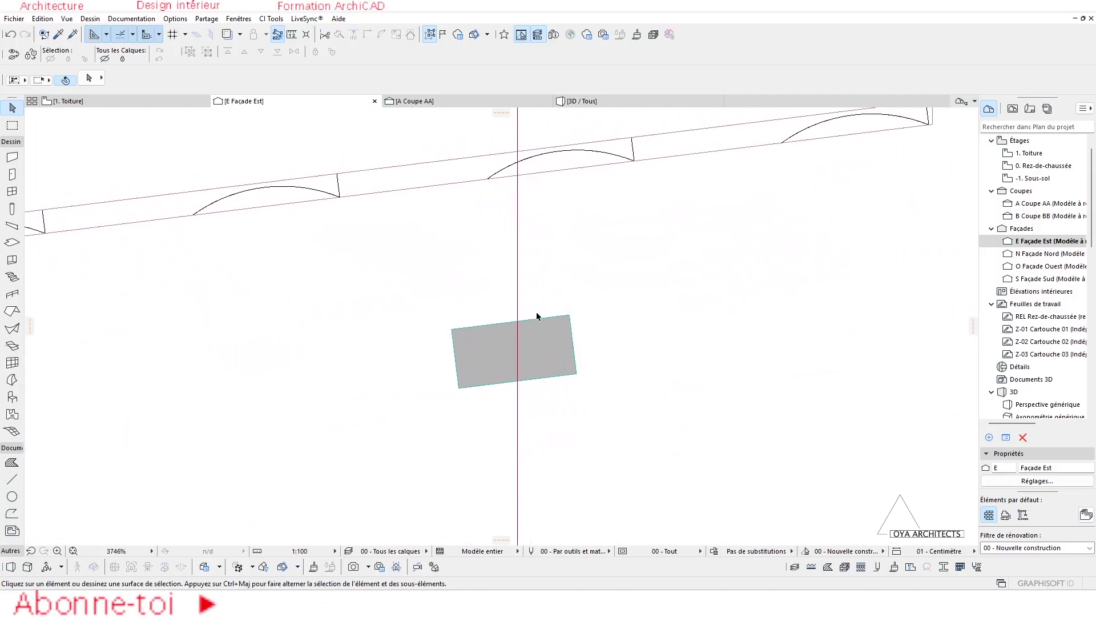
click(531, 324)
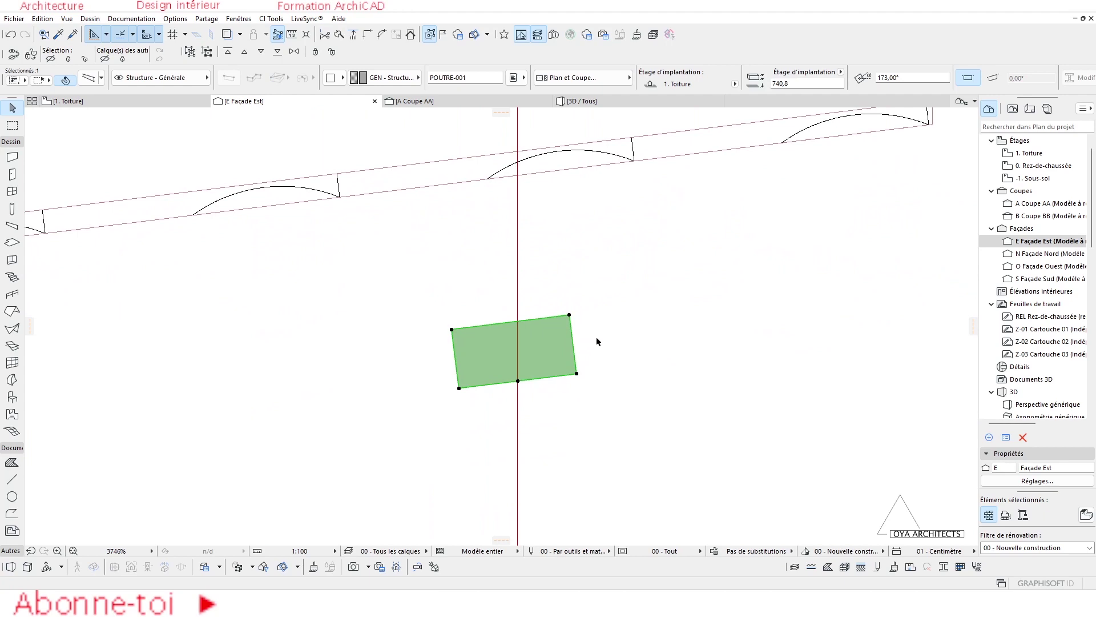
key(ctrl+d)
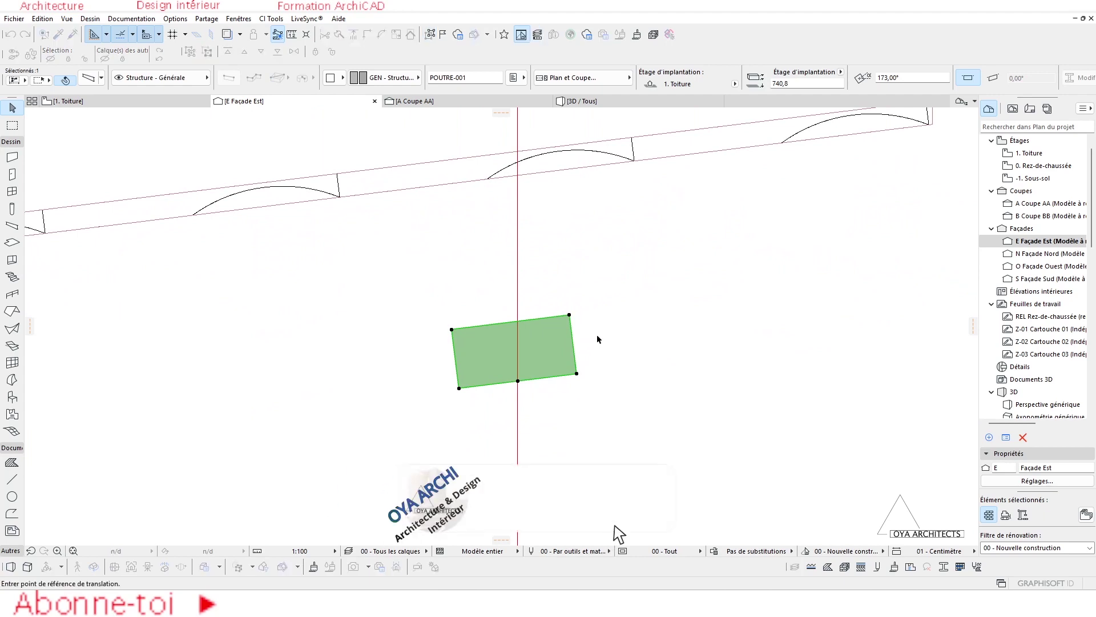
click(518, 323)
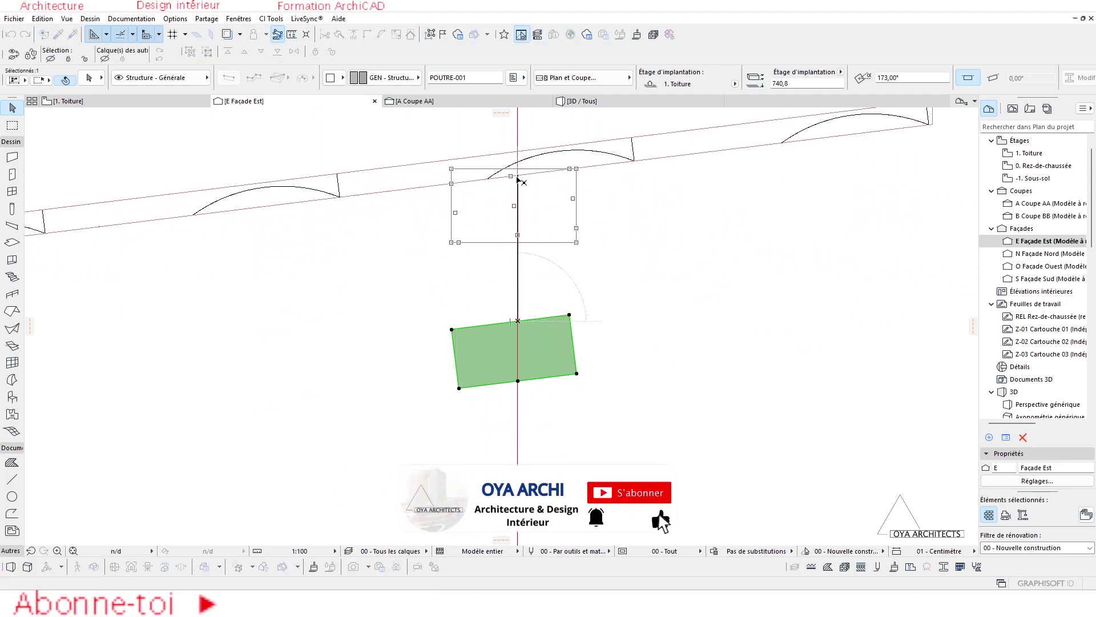
click(518, 178)
Move the roof's lower end beam straight down so its top face meets the roof's underside, and clear the selection.
scroll(188, 282, down, 10)
scroll(318, 299, up, 5)
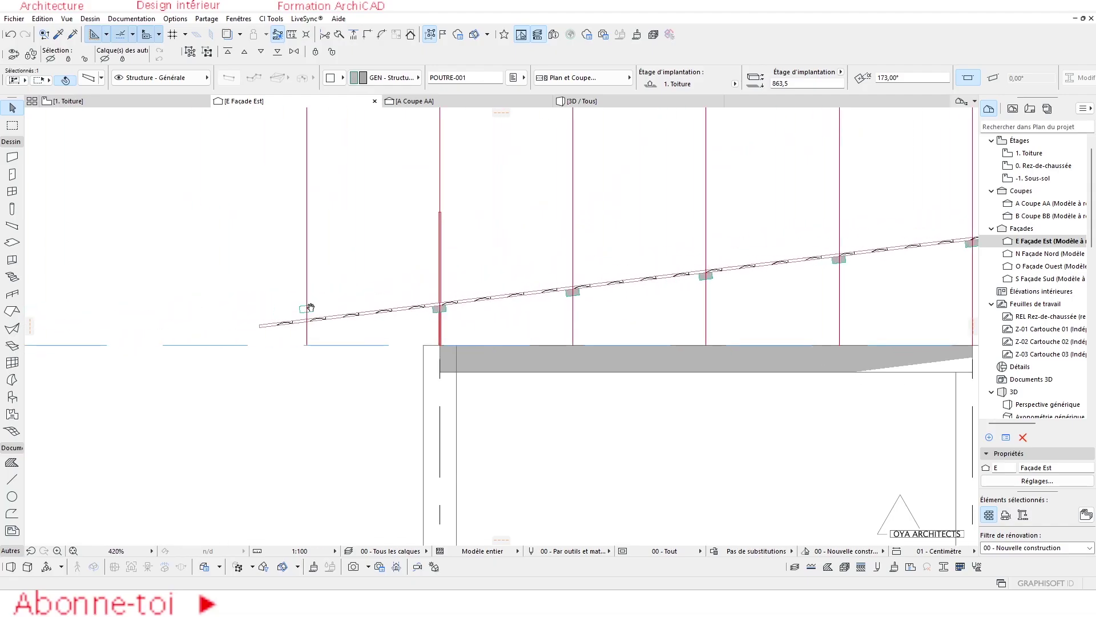
scroll(329, 299, up, 2)
key(ctrl+d)
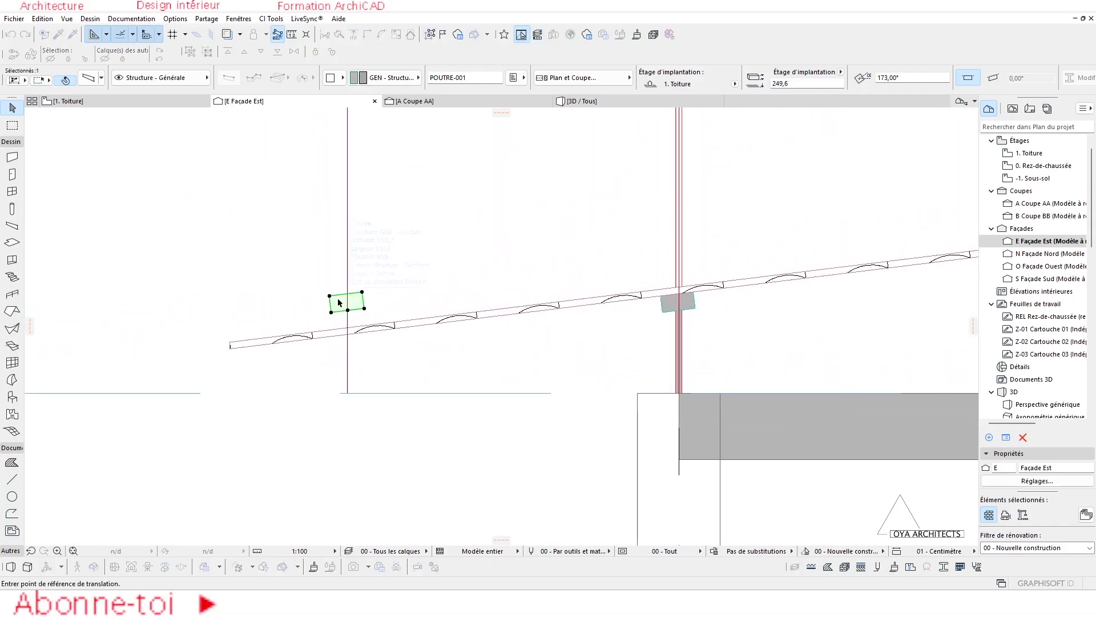
scroll(342, 302, up, 4)
click(359, 293)
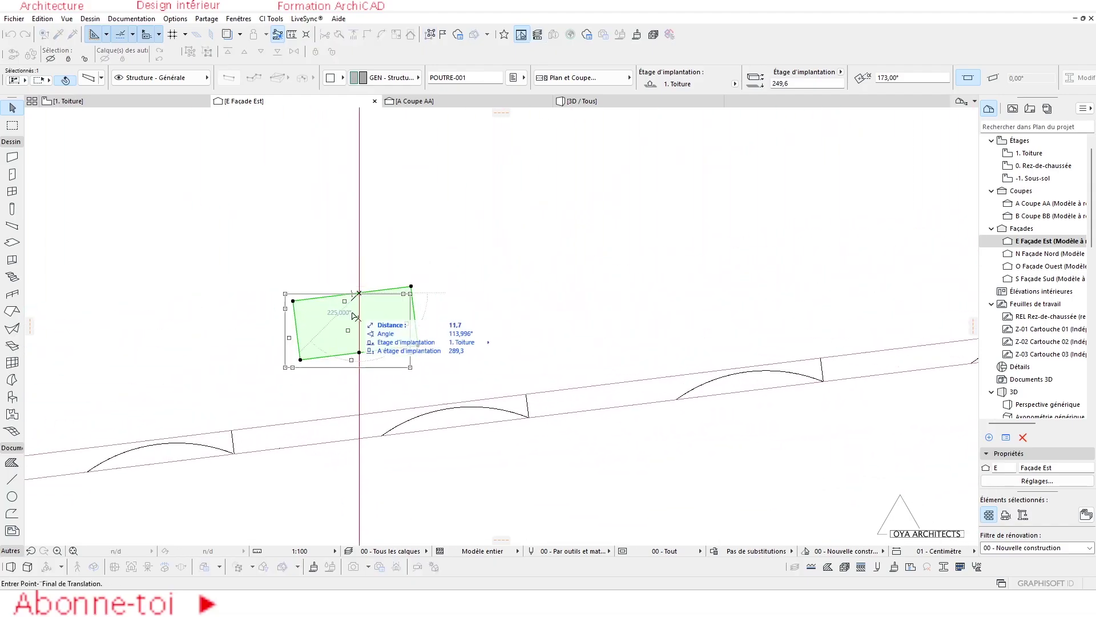
click(361, 441)
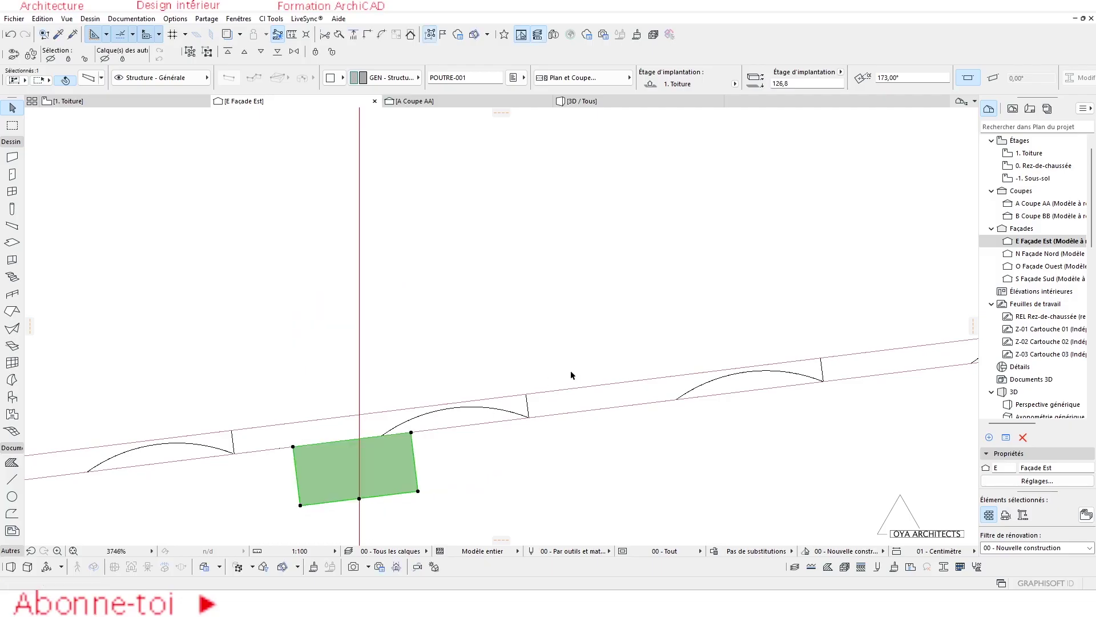
scroll(521, 342, down, 5)
scroll(316, 272, down, 5)
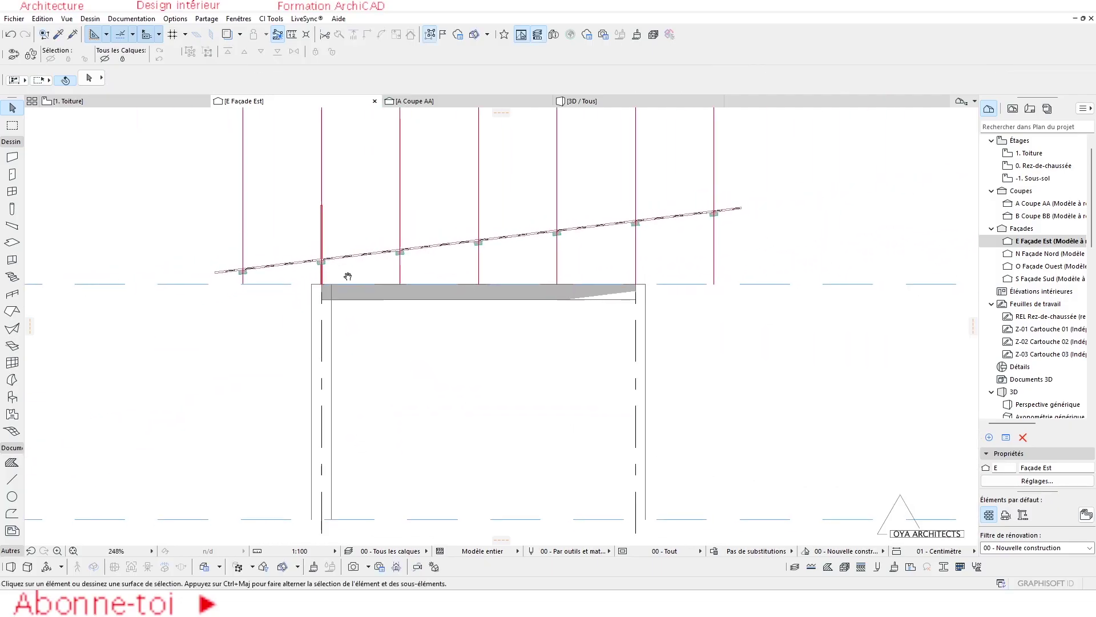
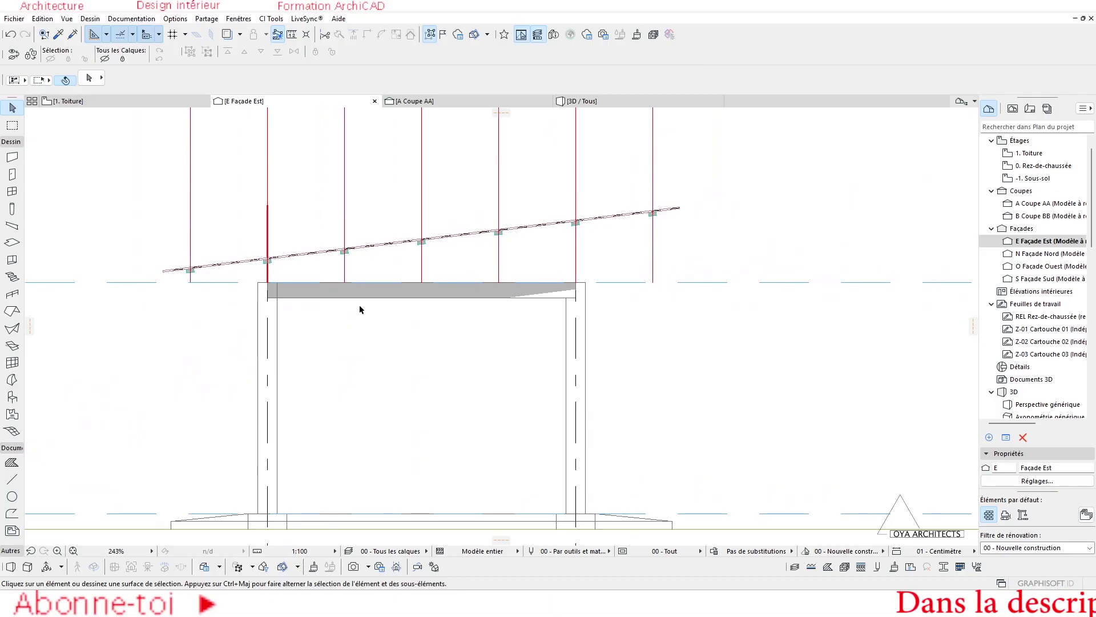
Shorten the tall roof post on axis B to a height of about 251.7, ending just inside the beam's underside.
scroll(359, 308, up, 5)
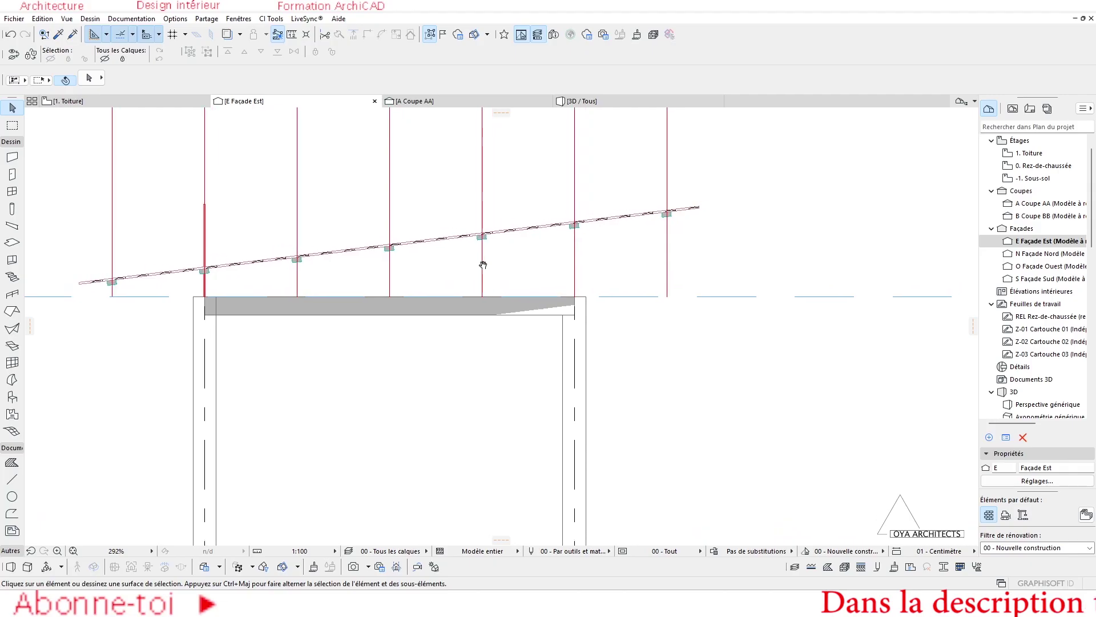
click(470, 150)
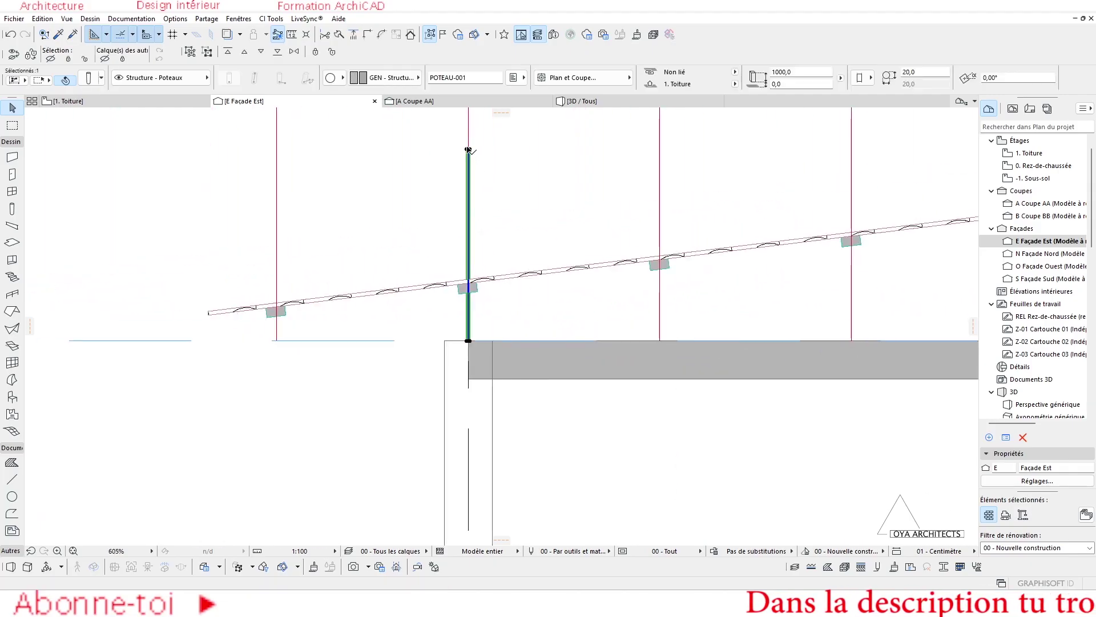
click(470, 150)
scroll(477, 284, up, 5)
scroll(478, 283, up, 4)
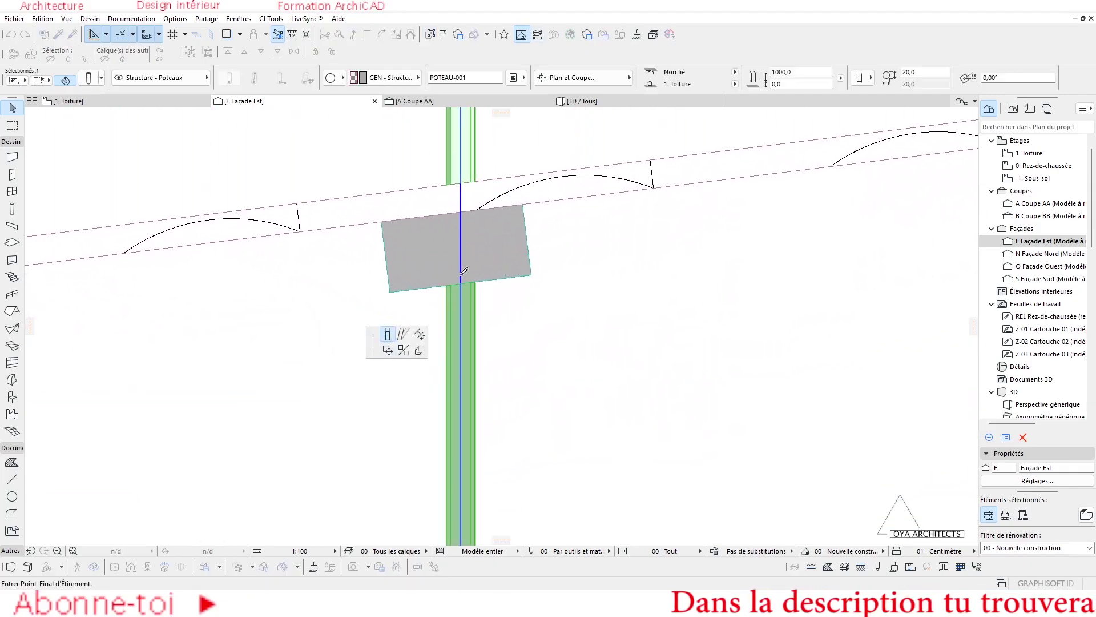
scroll(463, 278, up, 4)
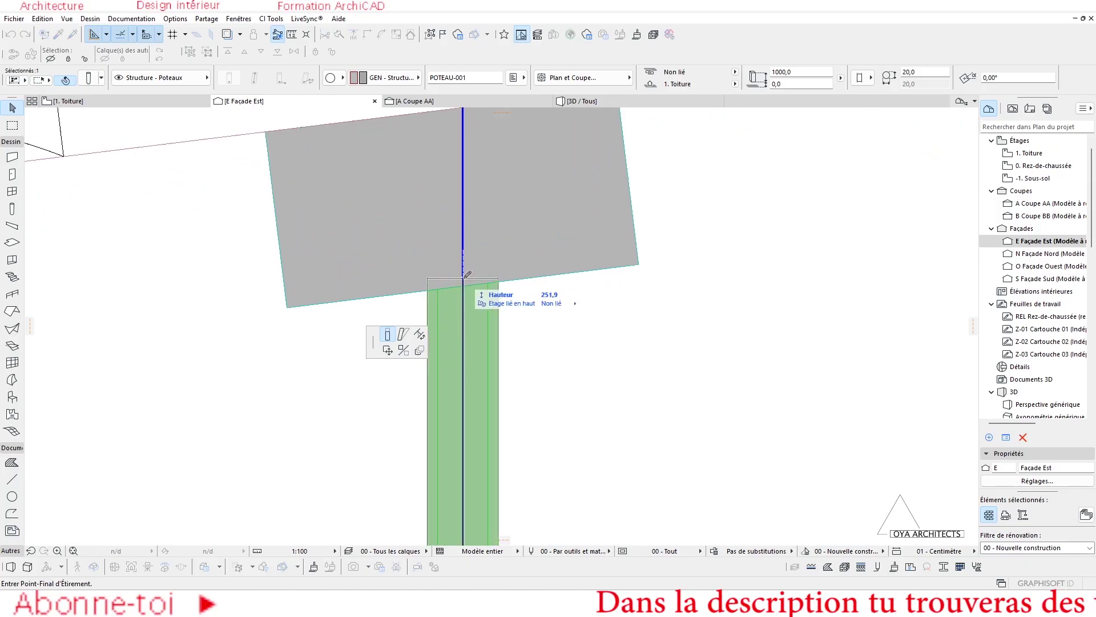
click(464, 274)
scroll(514, 231, down, 5)
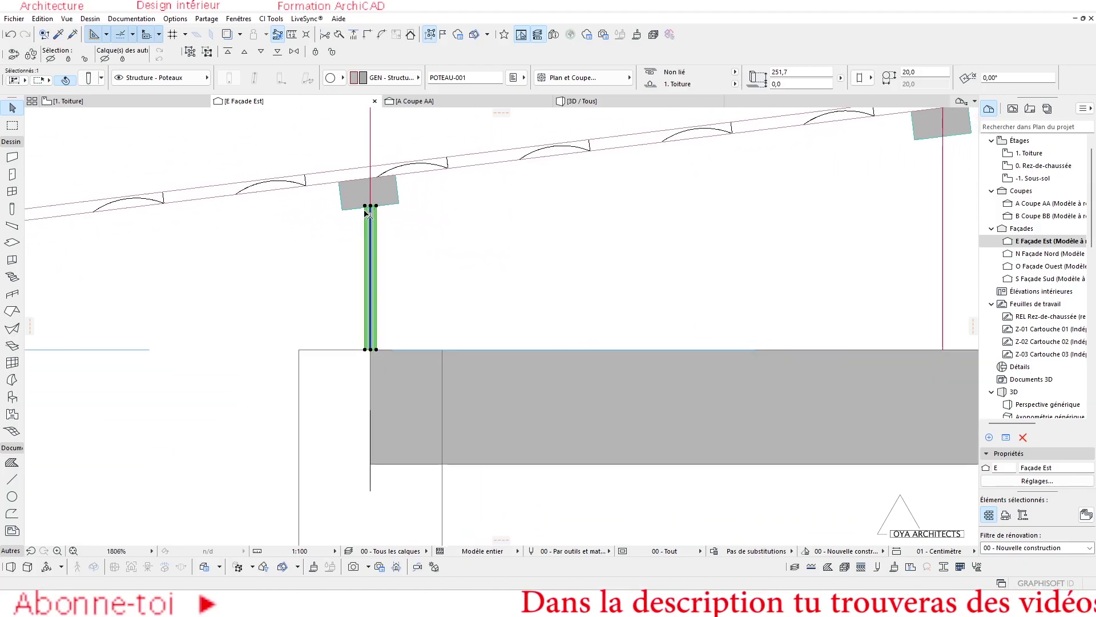
key(ctrl+shift+d)
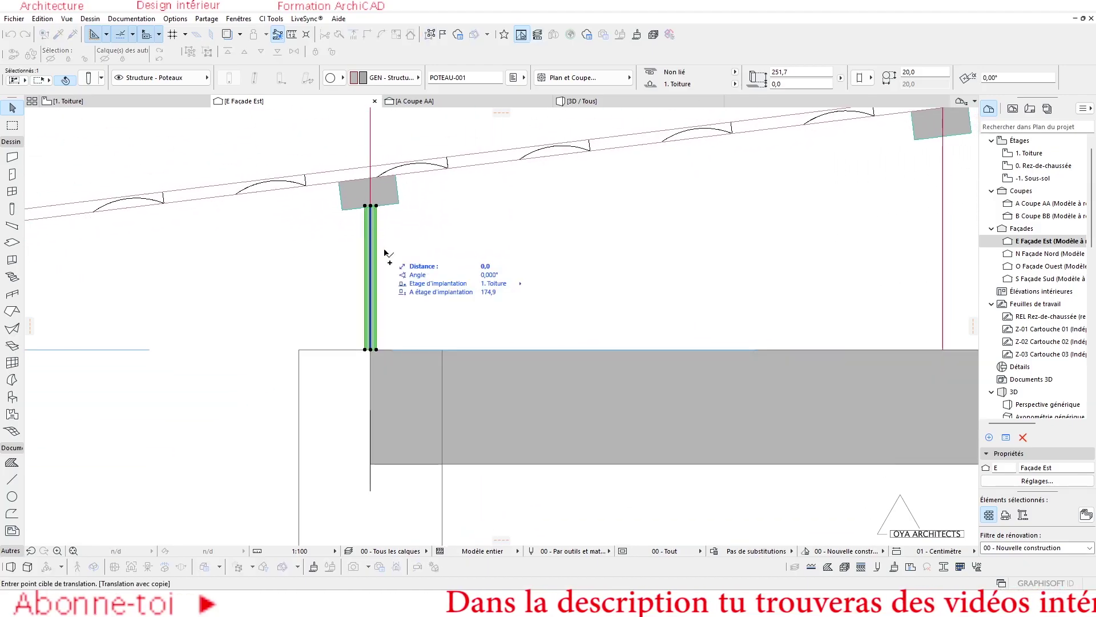
key(Escape)
click(376, 206)
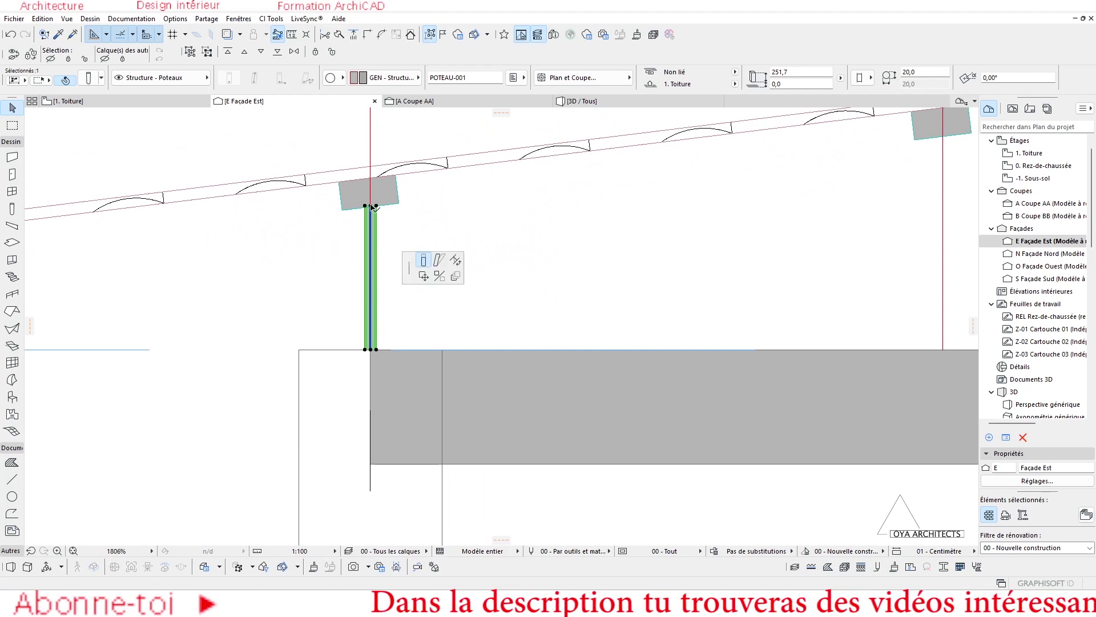
scroll(500, 274, down, 4)
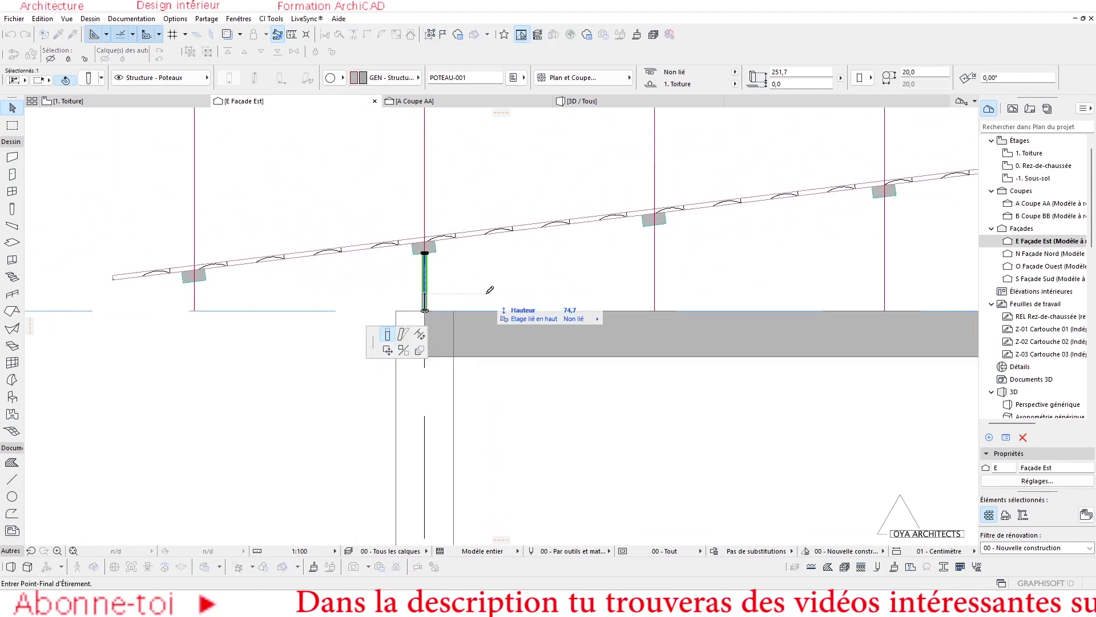
click(403, 334)
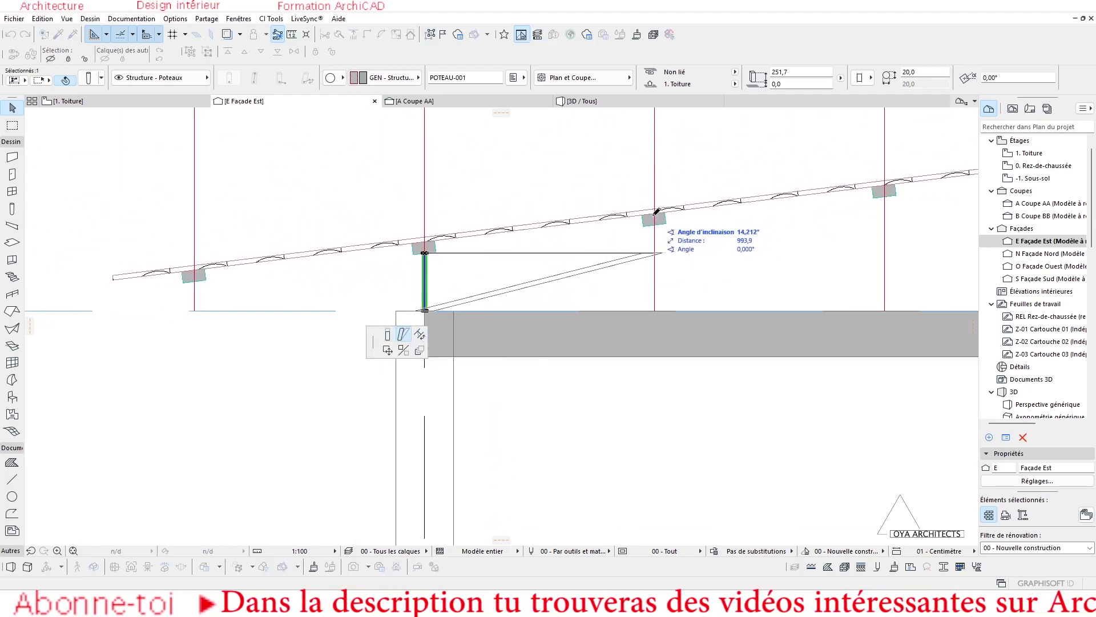
key(Escape)
Rotate a copy of the axis B guide line about its base by about 69.6° clockwise, through the underside of the next beam uphill.
click(426, 188)
scroll(425, 182, down, 10)
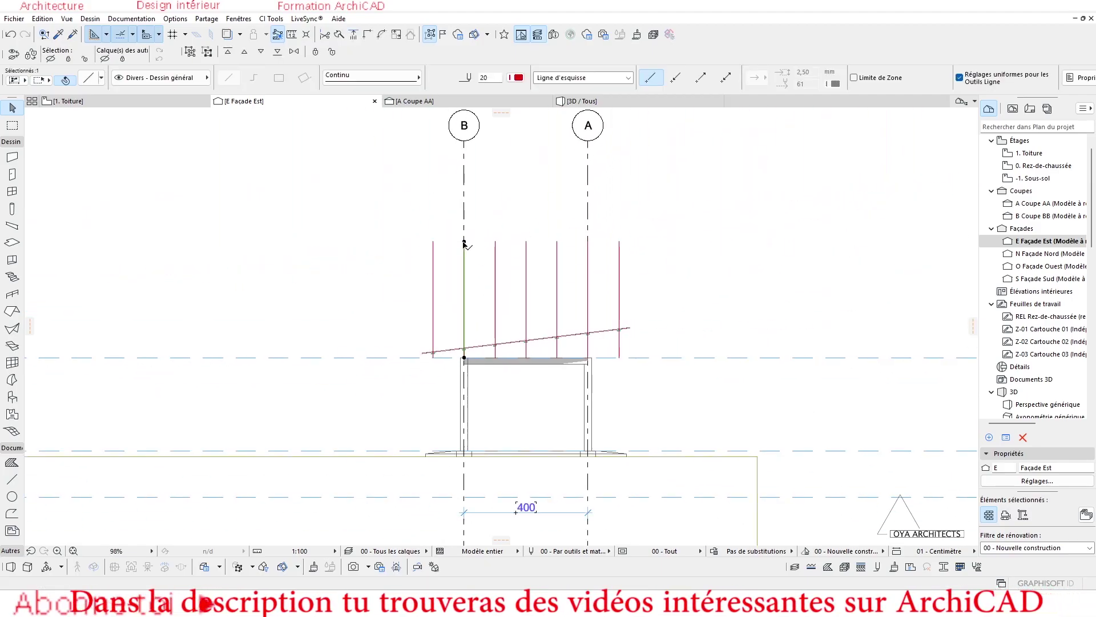
key(ctrl+e)
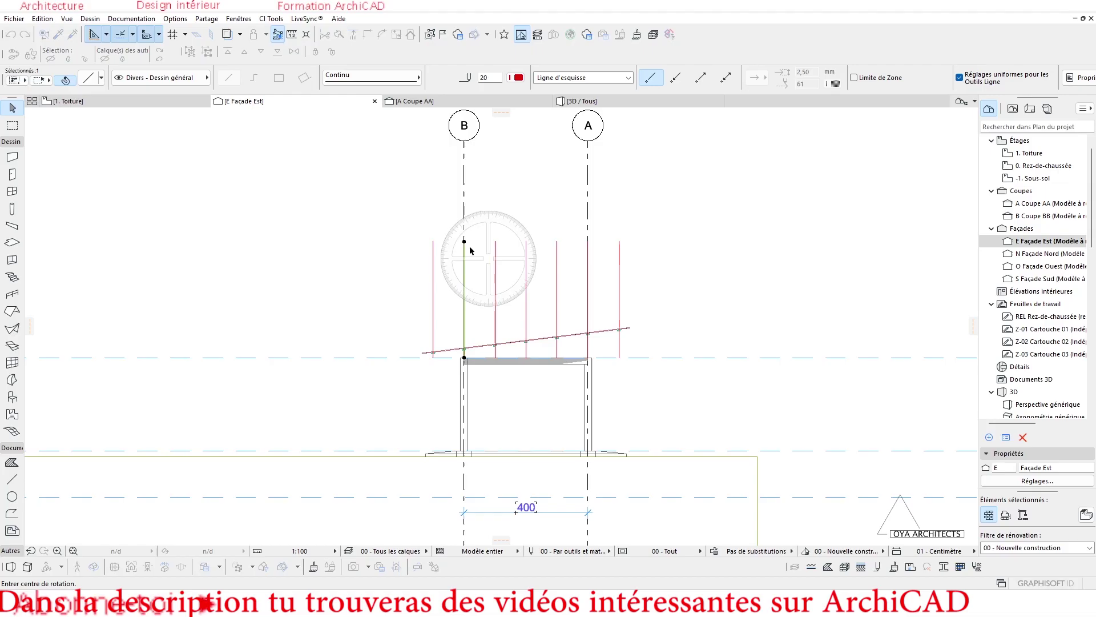
scroll(464, 357, up, 8)
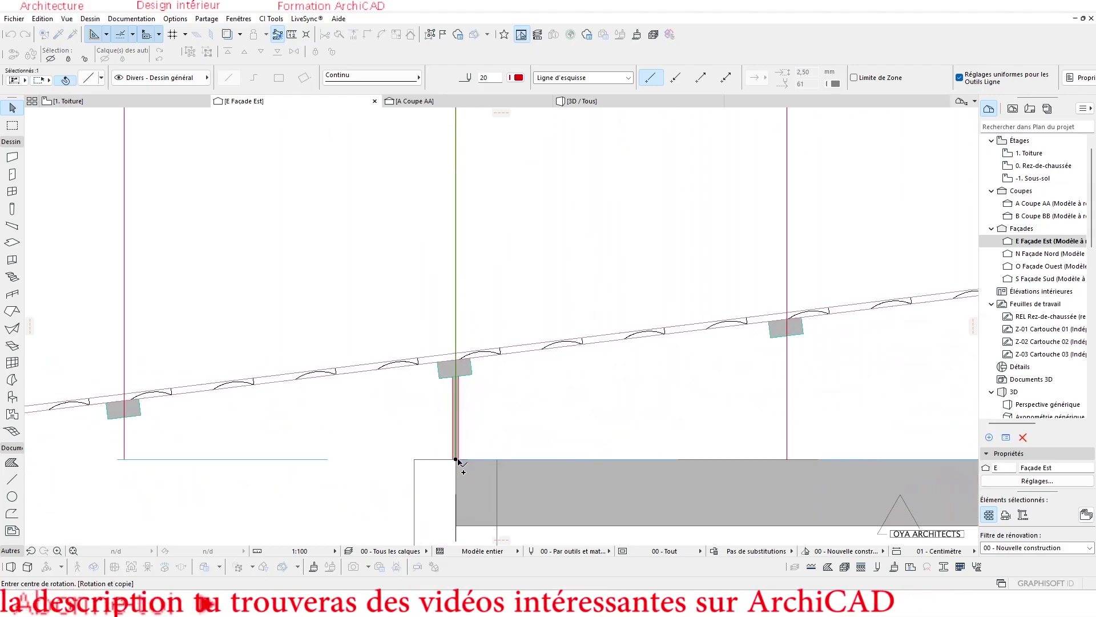
click(456, 459)
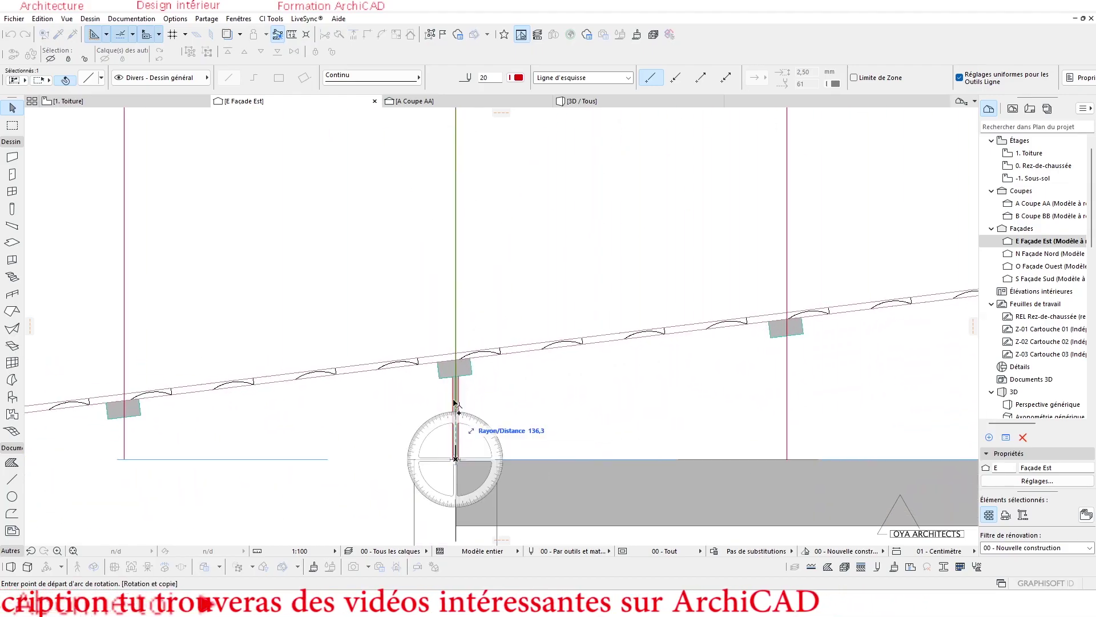
scroll(728, 341, up, 5)
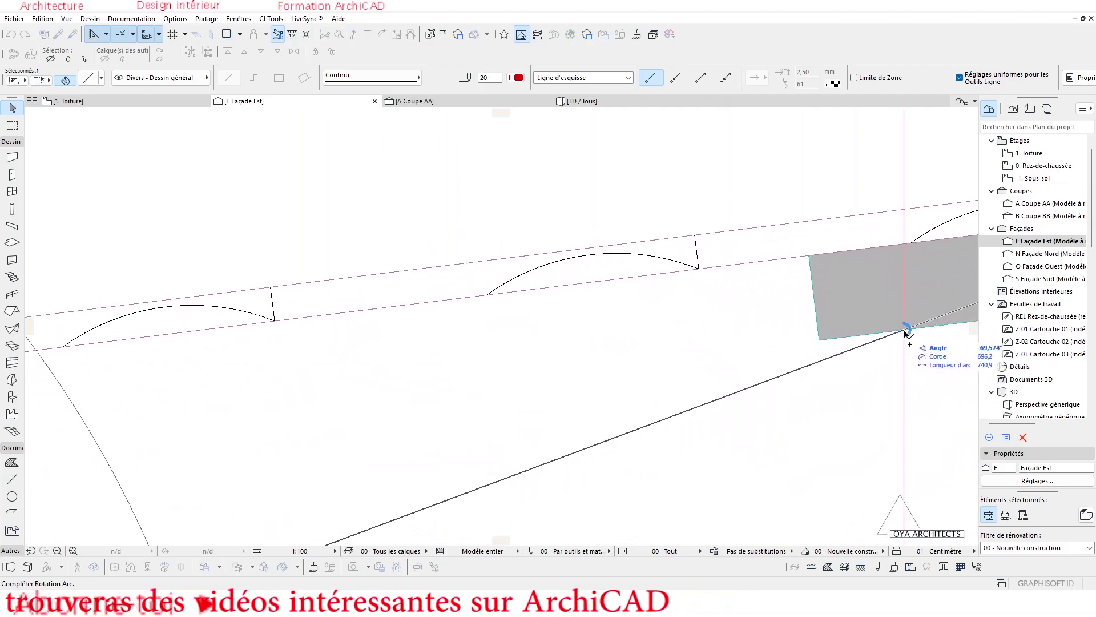
click(905, 332)
scroll(612, 252, down, 5)
key(Escape)
Incline the axis B post to about 20° so its centreline follows the rotated guide line.
click(516, 288)
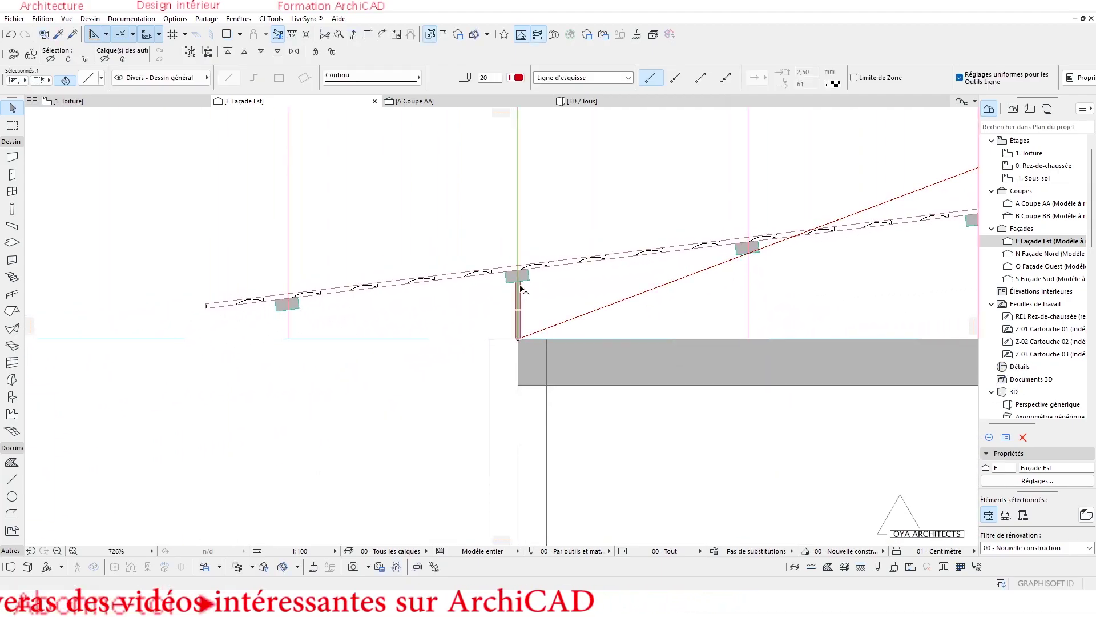
scroll(517, 284, up, 3)
scroll(517, 284, up, 2)
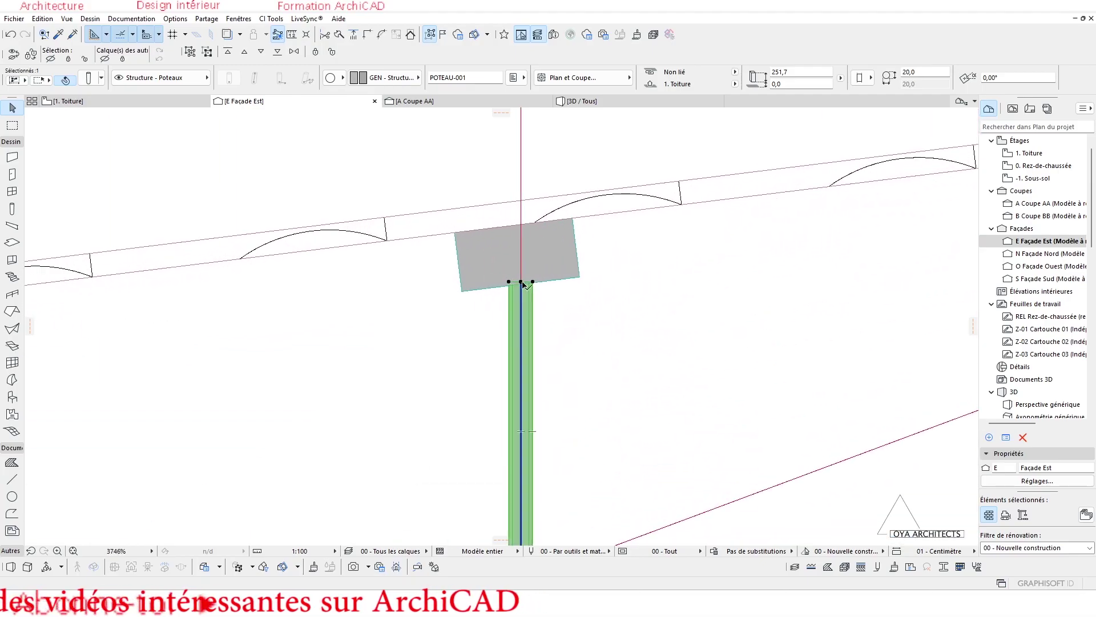
click(518, 284)
click(452, 257)
scroll(607, 276, down, 3)
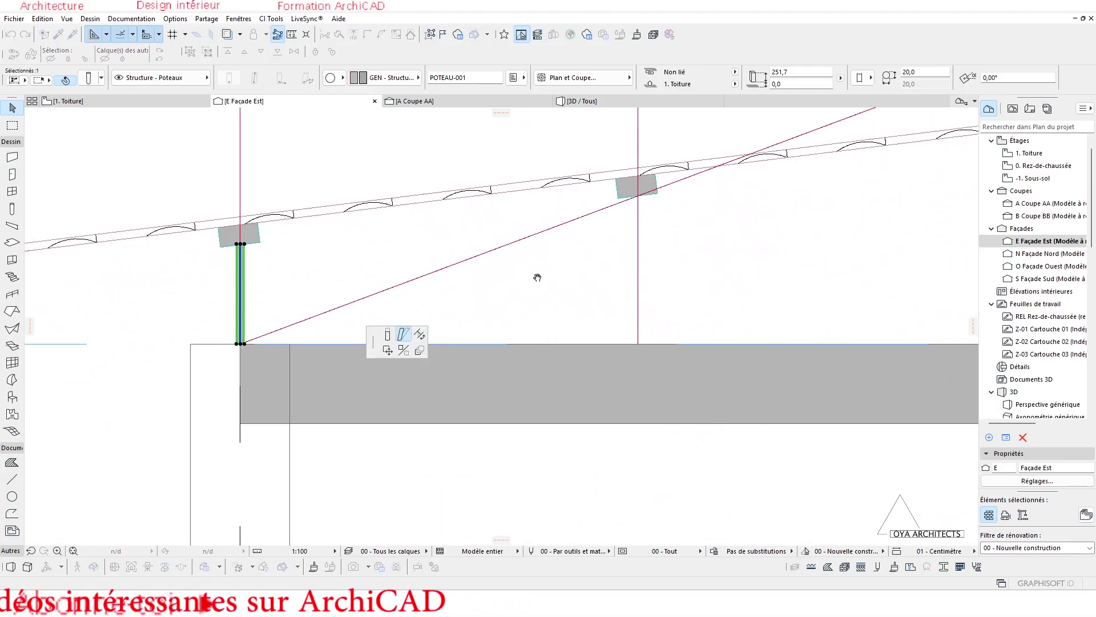
scroll(500, 210, up, 5)
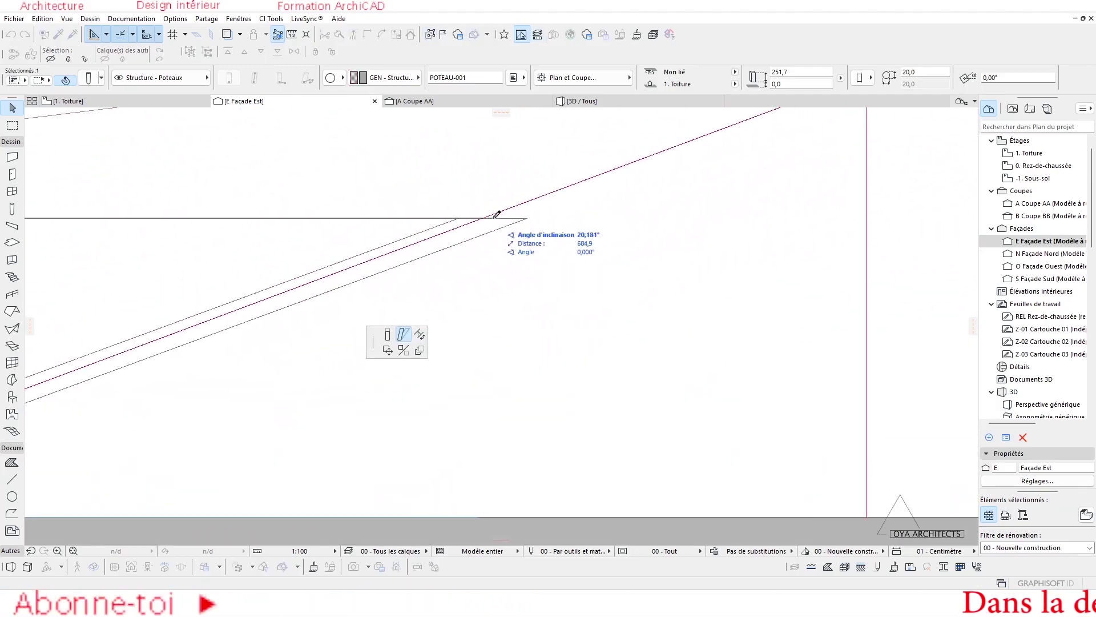
click(480, 218)
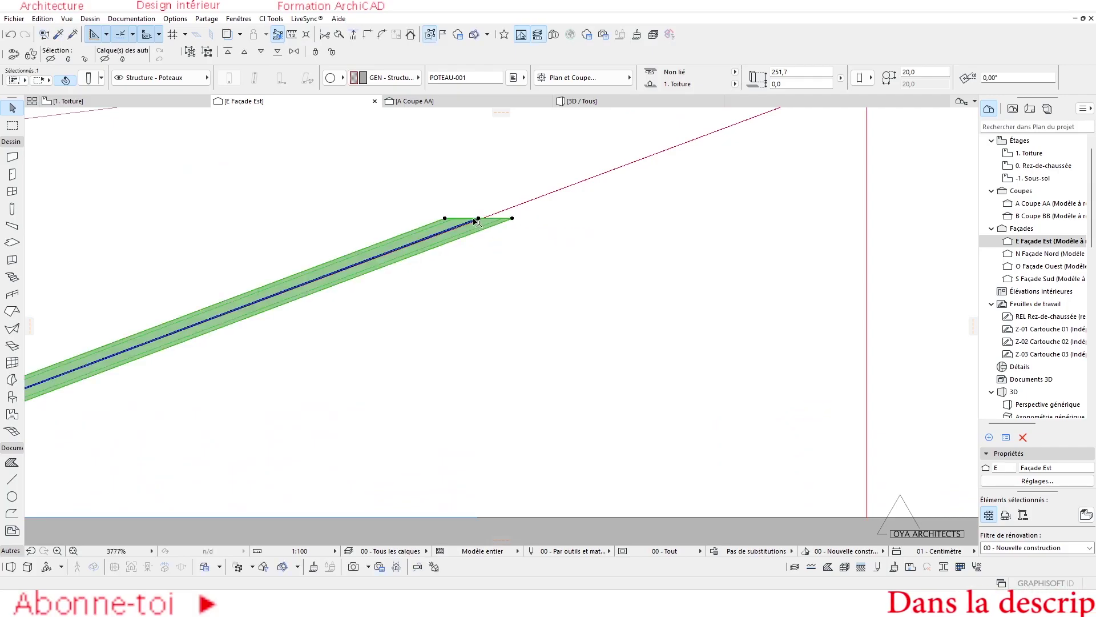
Fine-tune the inclined post's top point to bring its centreline onto the rotated guide line.
scroll(475, 220, up, 3)
click(485, 214)
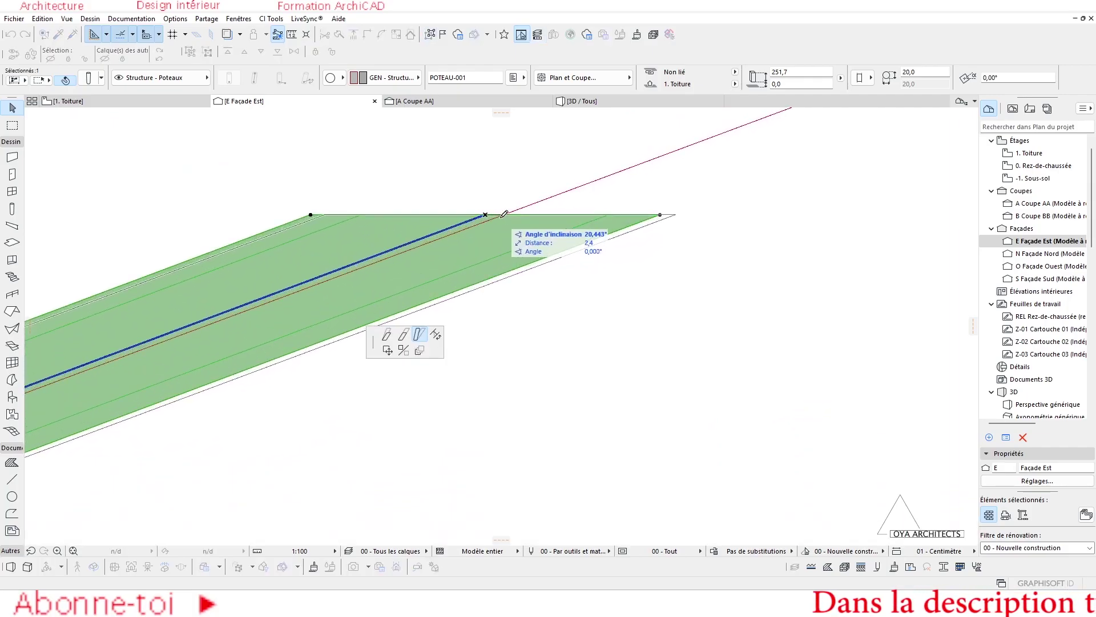
middle_drag(504, 213, 517, 214)
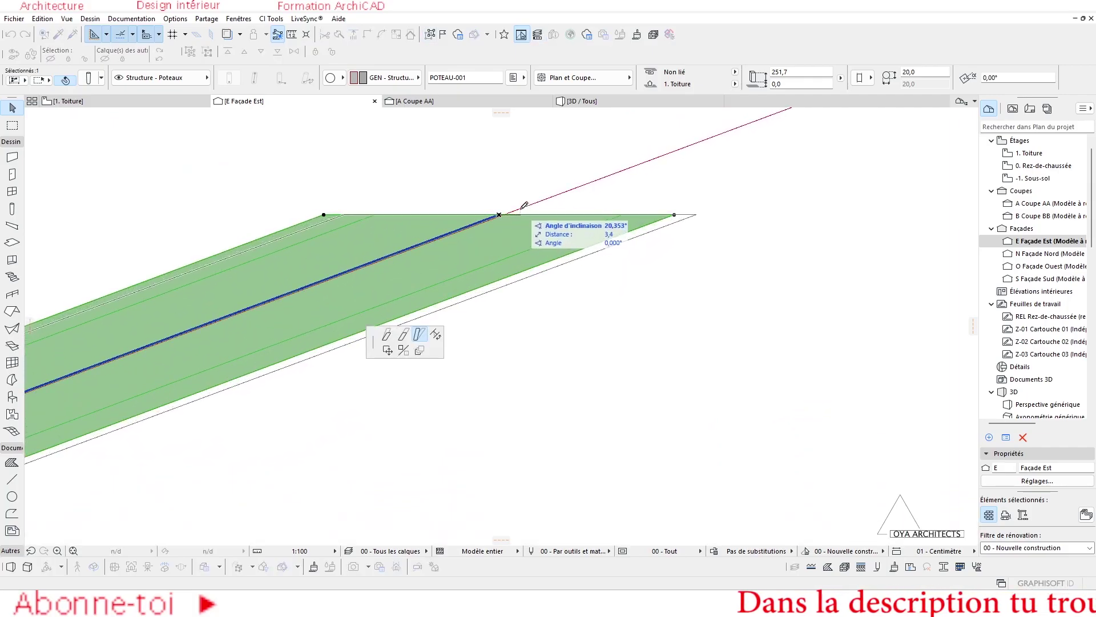
scroll(508, 217, up, 3)
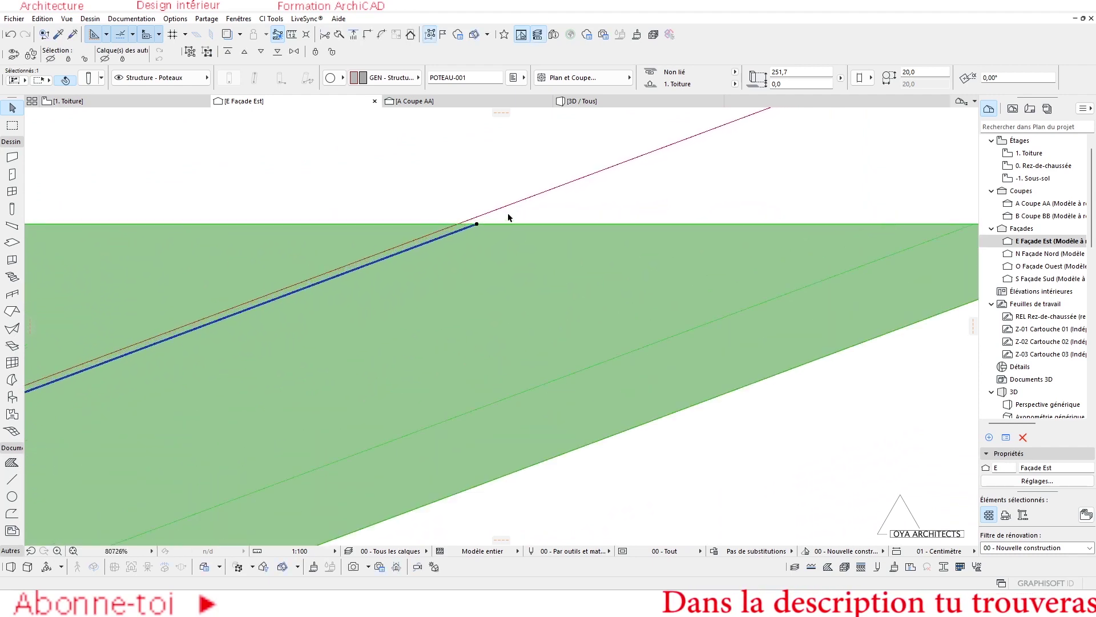
scroll(506, 217, up, 3)
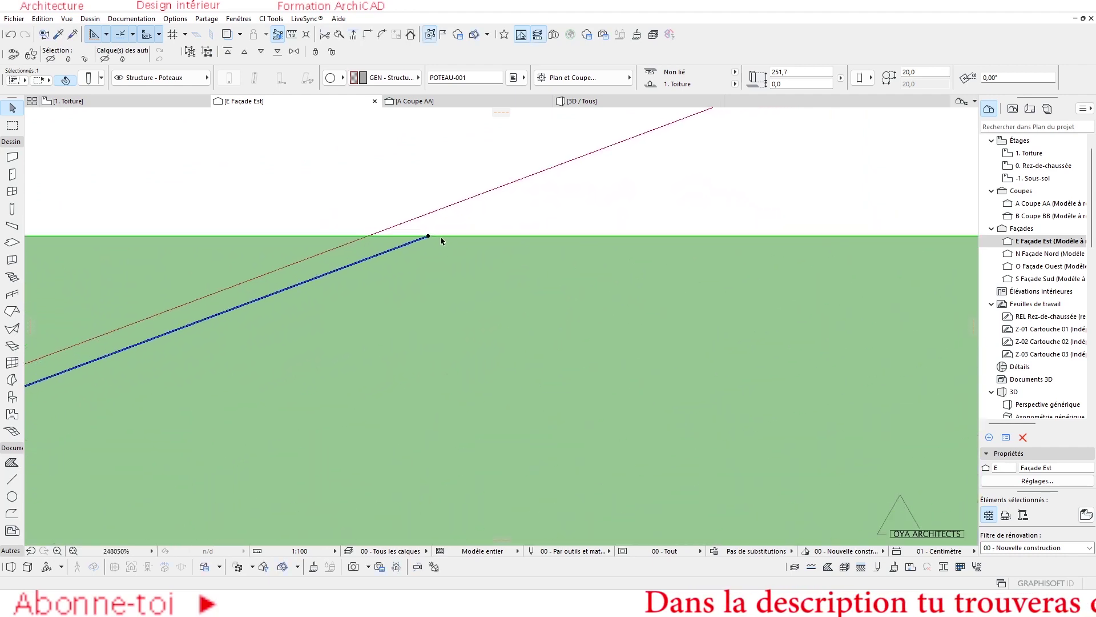
Align the inclined post with the oblique sketch line and stretch its top to the purlin, giving a height of about 379.1 cm.
click(376, 232)
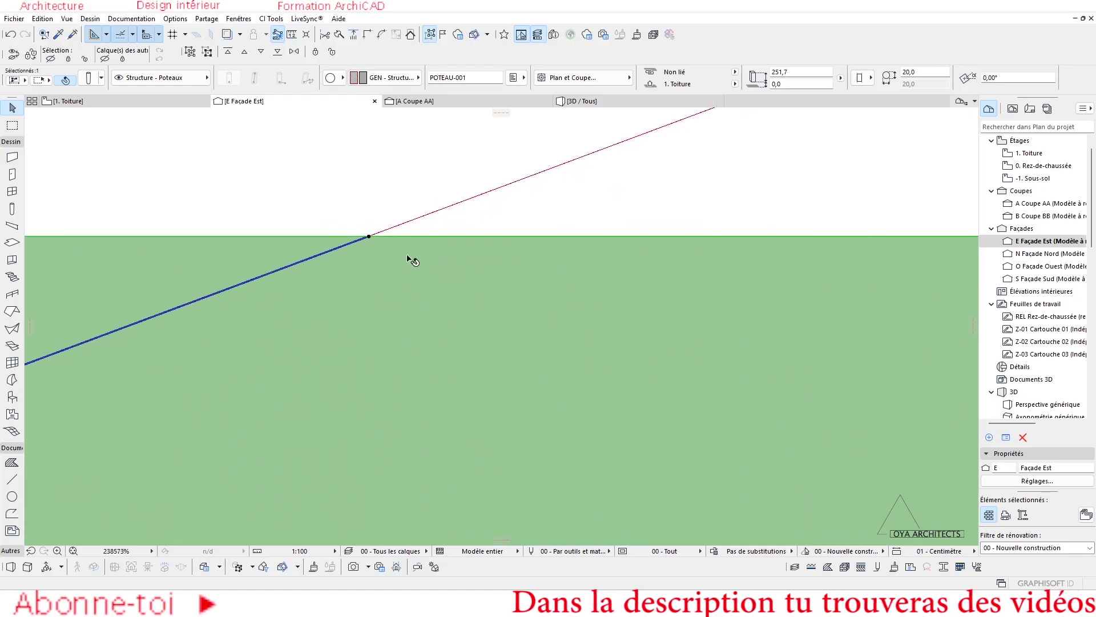
scroll(423, 263, down, 5)
scroll(437, 274, down, 3)
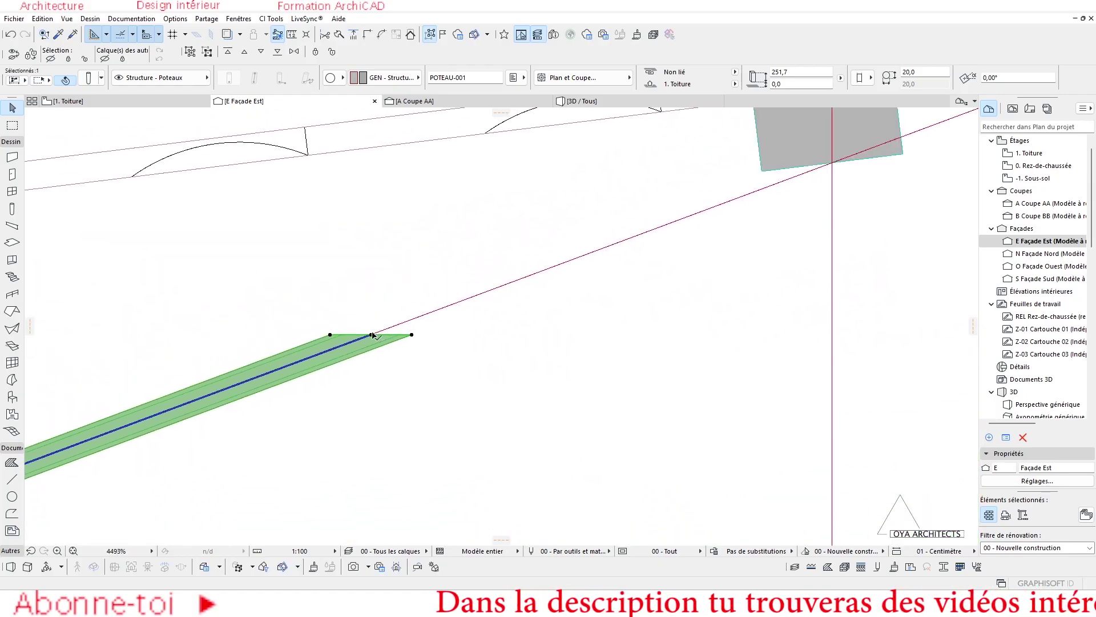
click(366, 335)
click(405, 335)
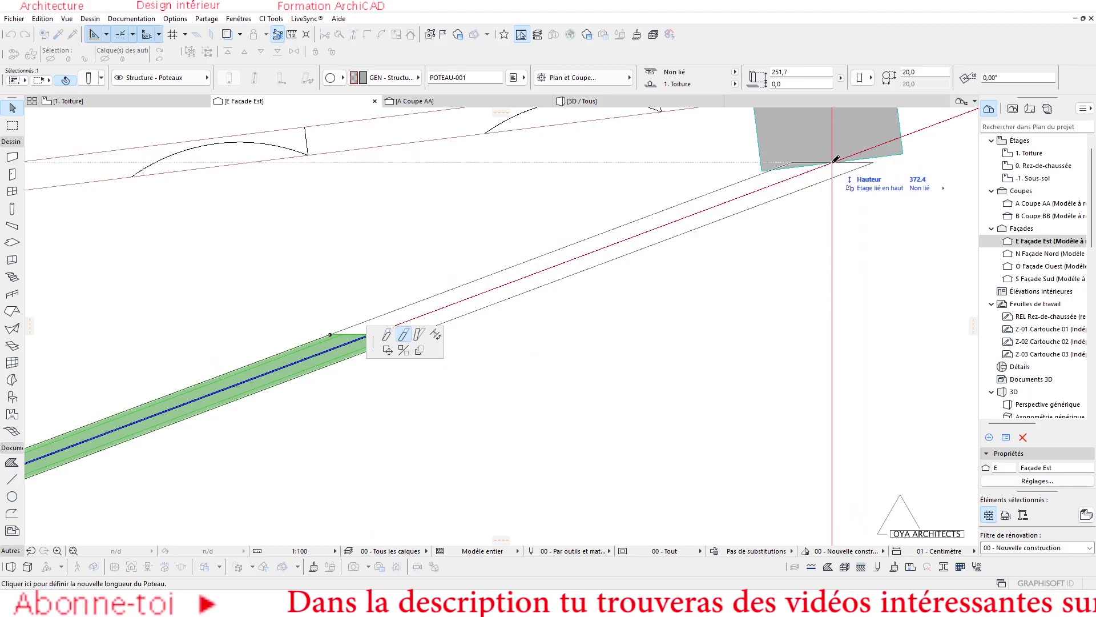
click(858, 153)
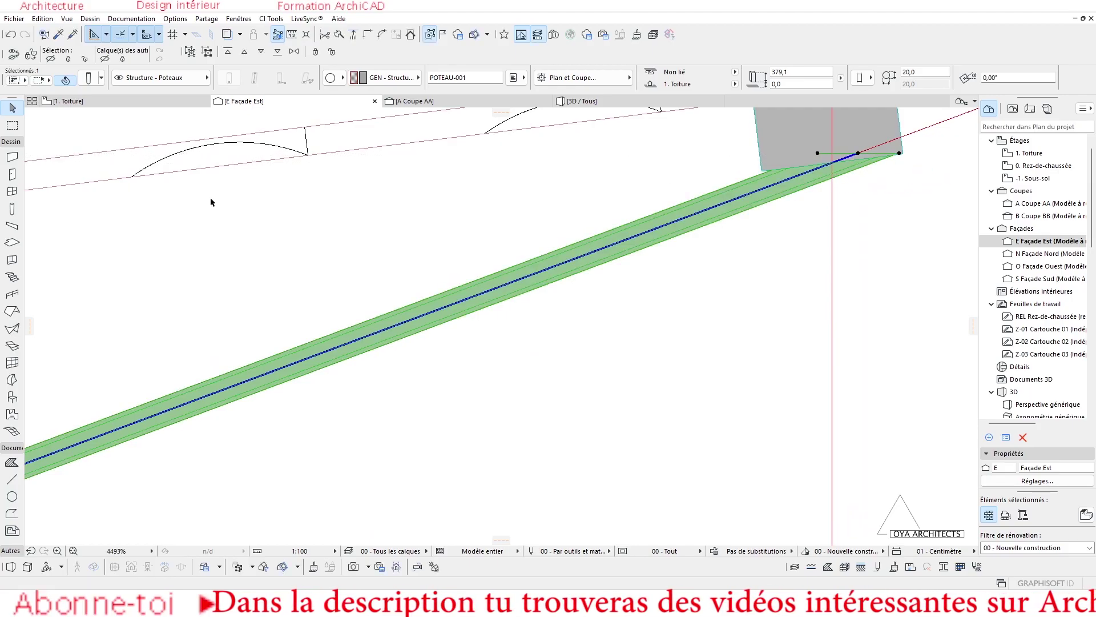
click(214, 198)
Duplicate the inclined post in place, keeping both ends on the original's position.
scroll(354, 241, down, 12)
middle_drag(188, 310, 525, 315)
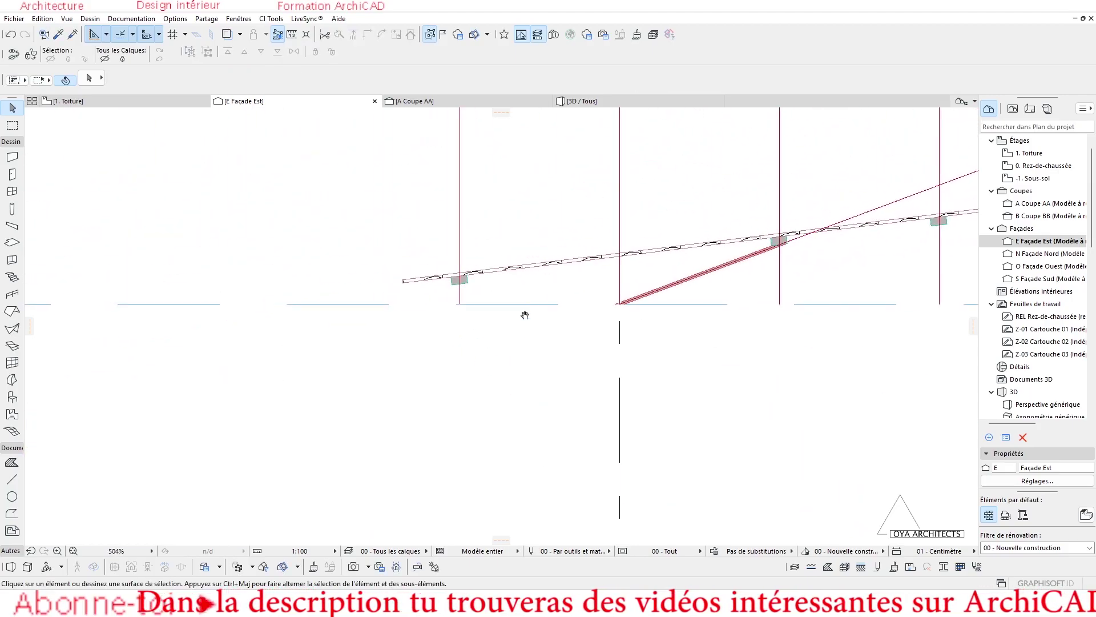
scroll(611, 303, up, 5)
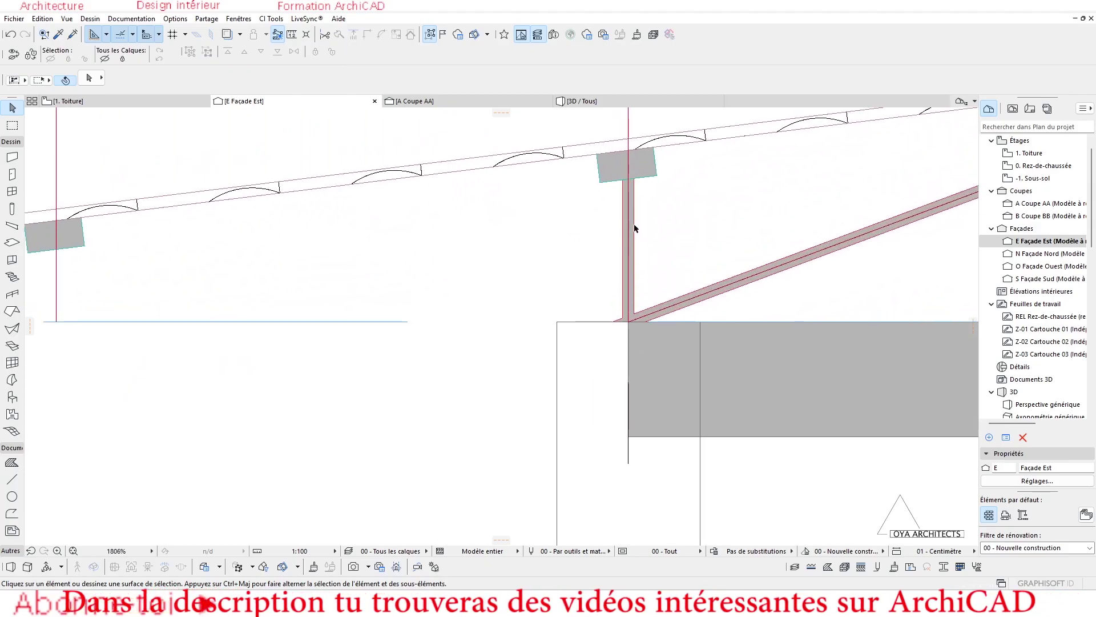
click(689, 299)
scroll(689, 299, down, 4)
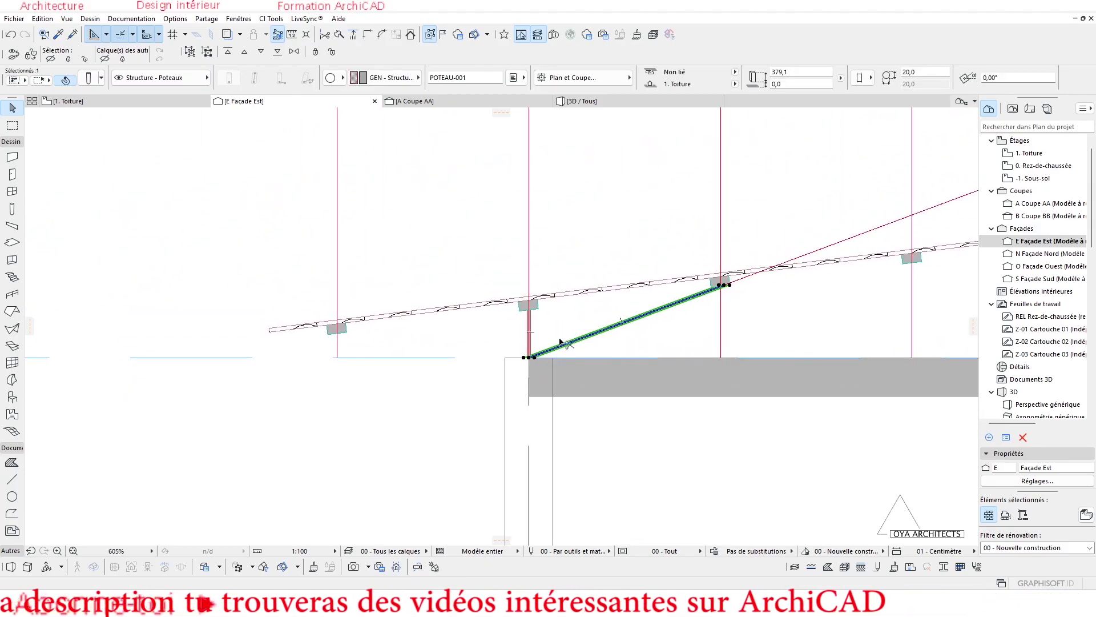
key(ctrl+shift+d)
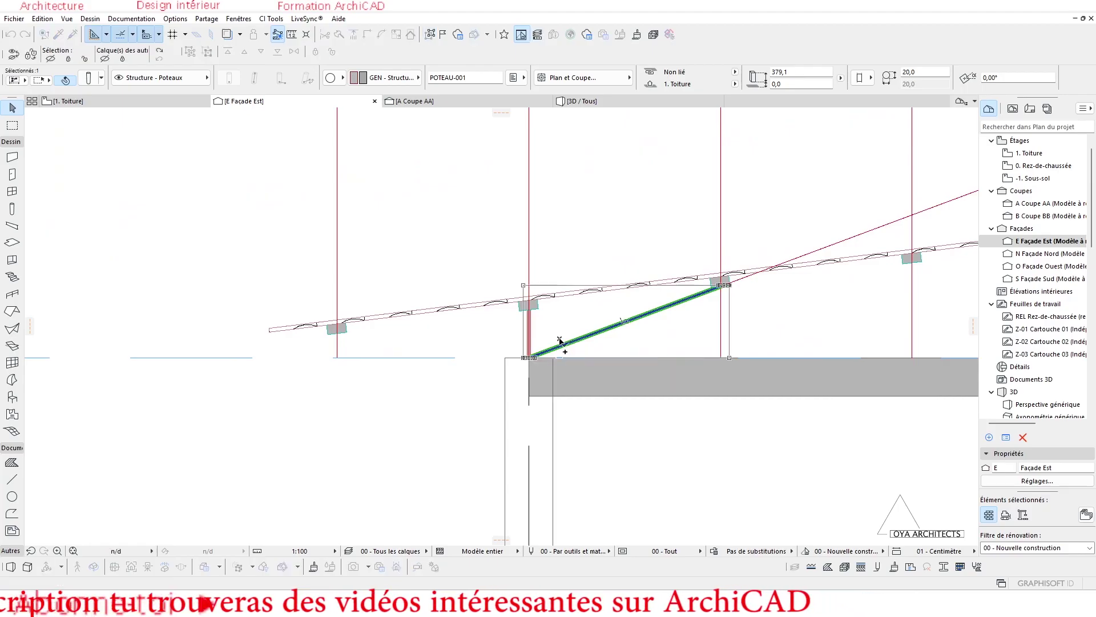
scroll(722, 285, up, 3)
click(713, 281)
click(780, 336)
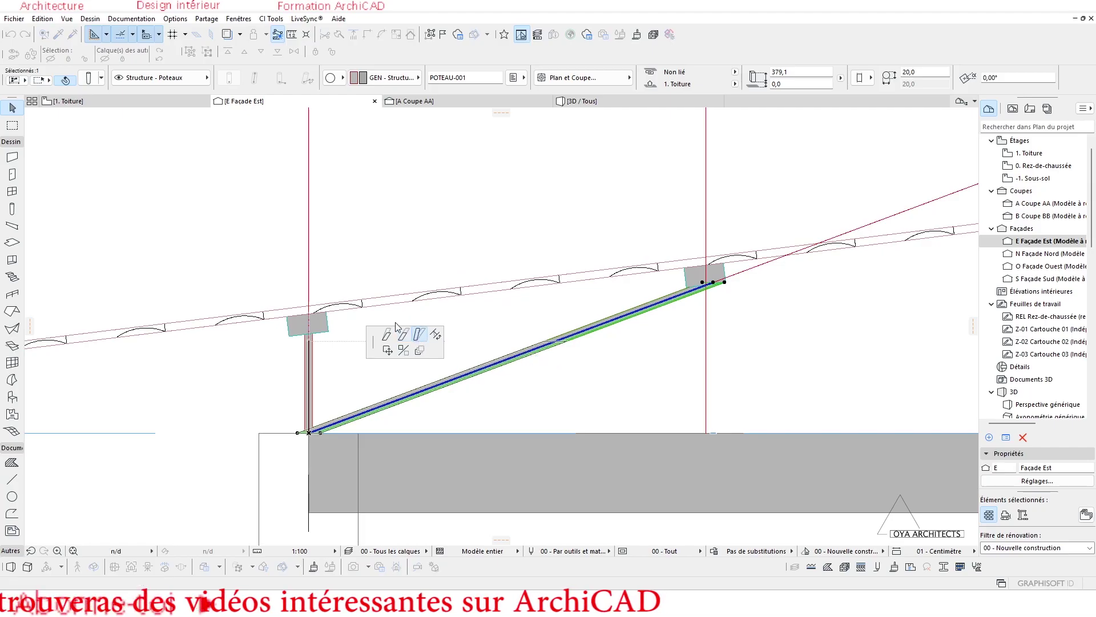
scroll(400, 257, down, 2)
scroll(368, 265, up, 4)
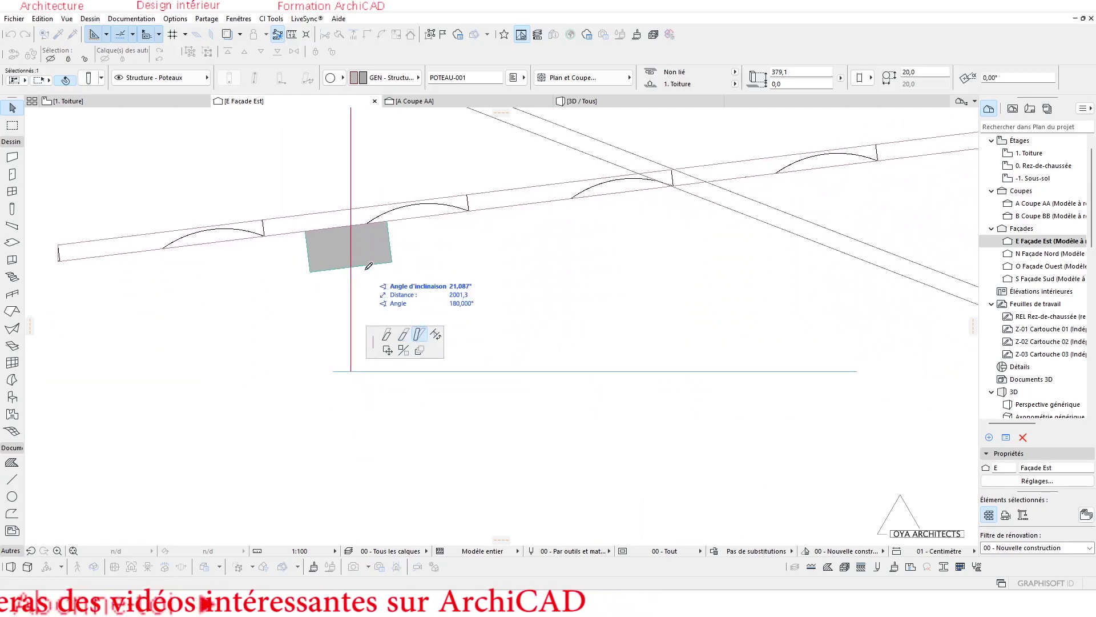
click(369, 265)
scroll(465, 277, down, 3)
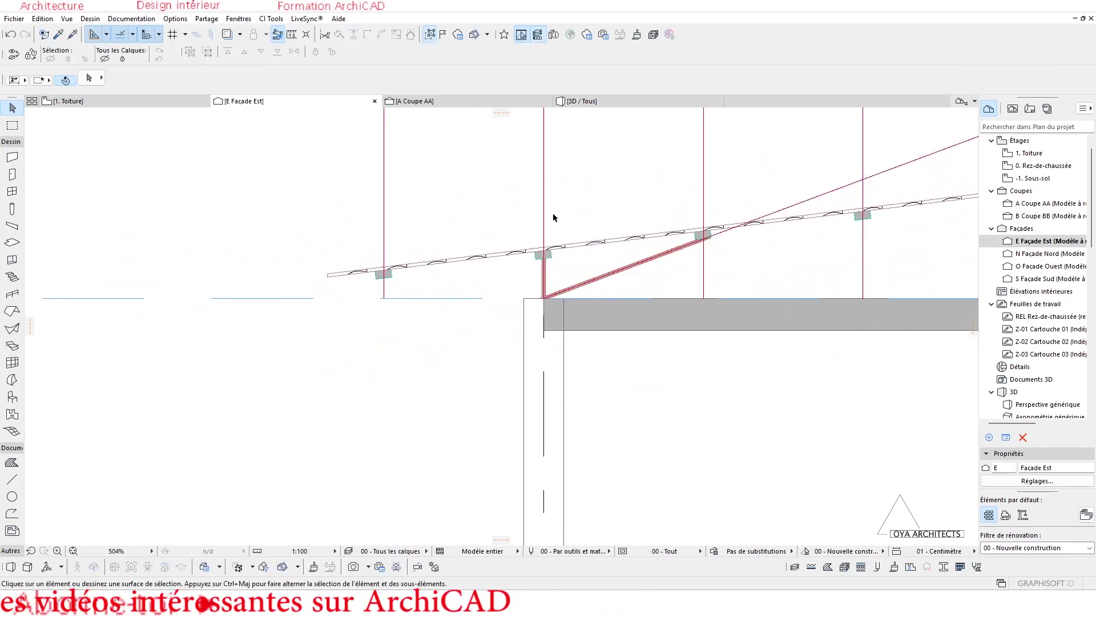
Rotate a copy of the vertical sketch line about the post base by about 82.8° to meet the underside of the eaves purlin.
click(544, 193)
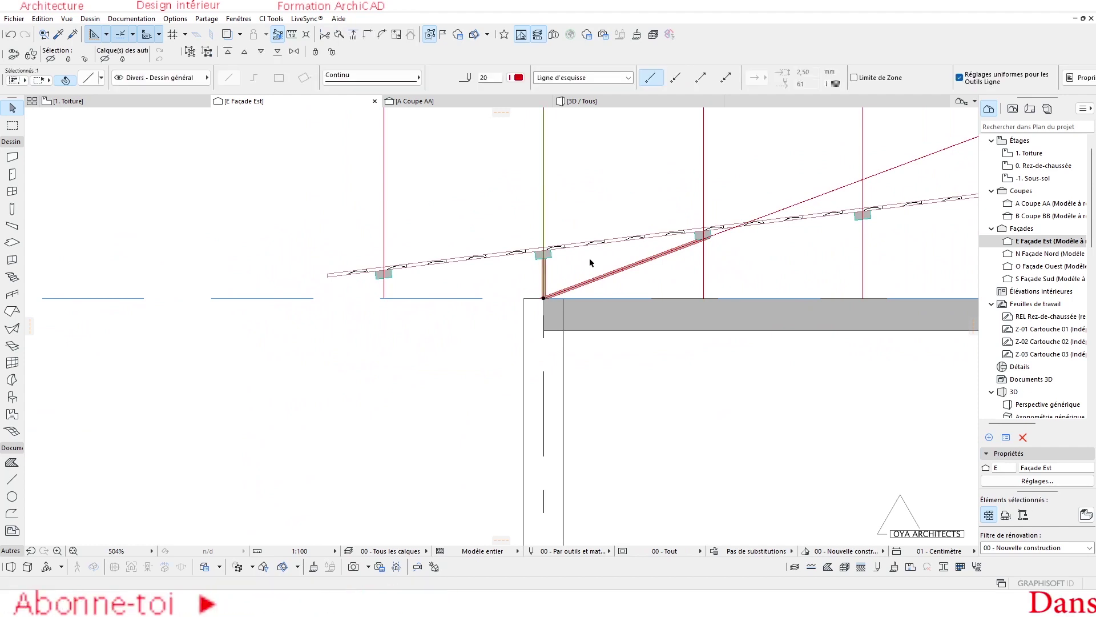
key(ctrl+alt+e)
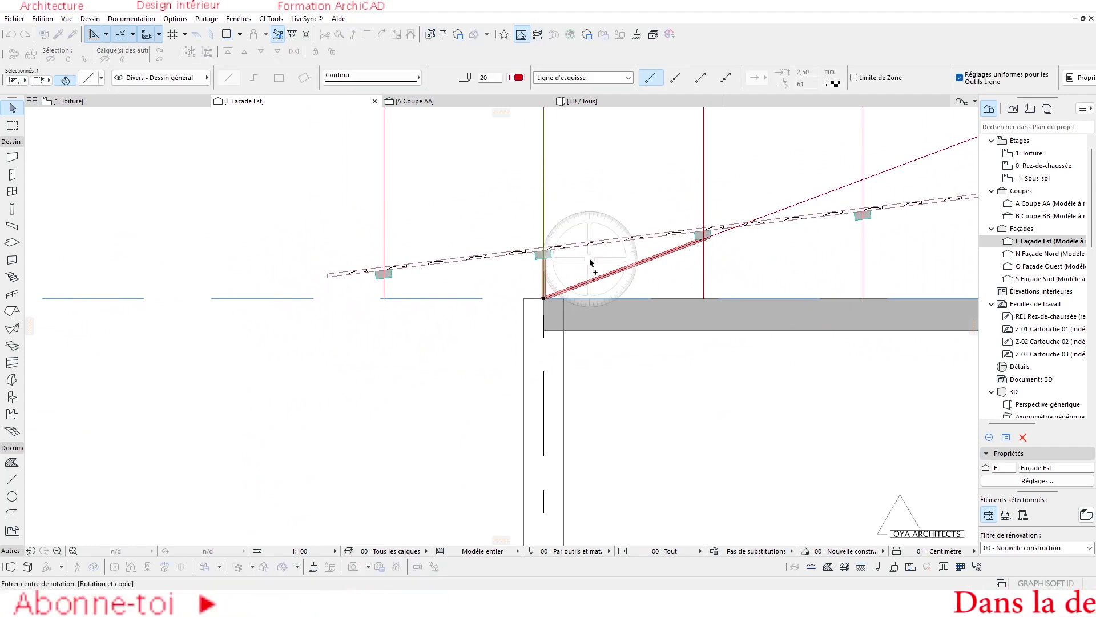
scroll(531, 294, up, 6)
click(523, 303)
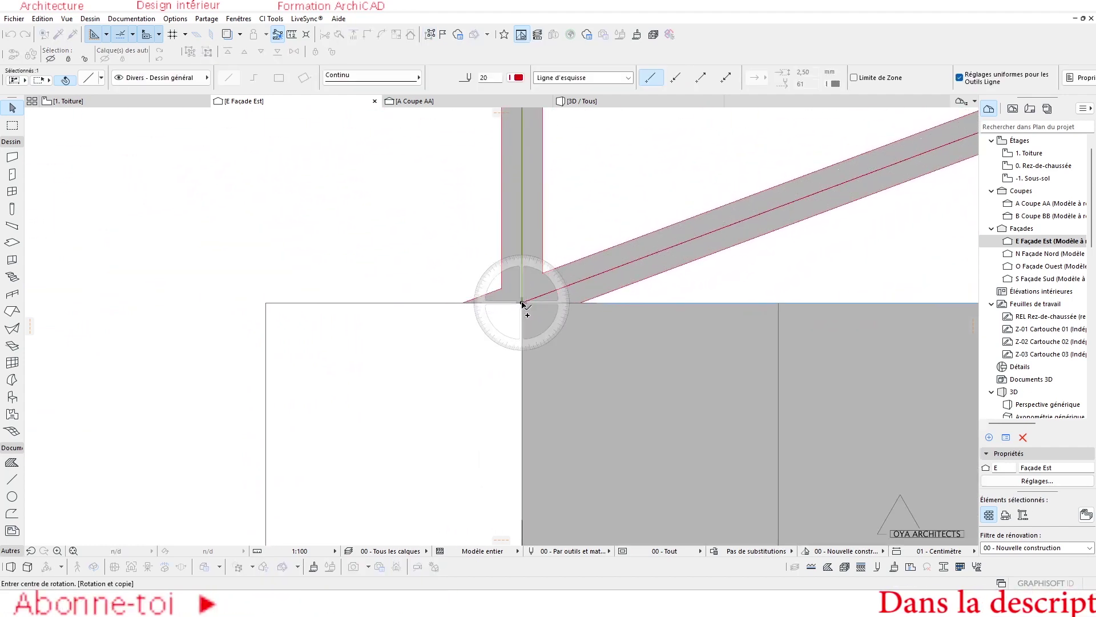
click(522, 160)
scroll(438, 220, down, 6)
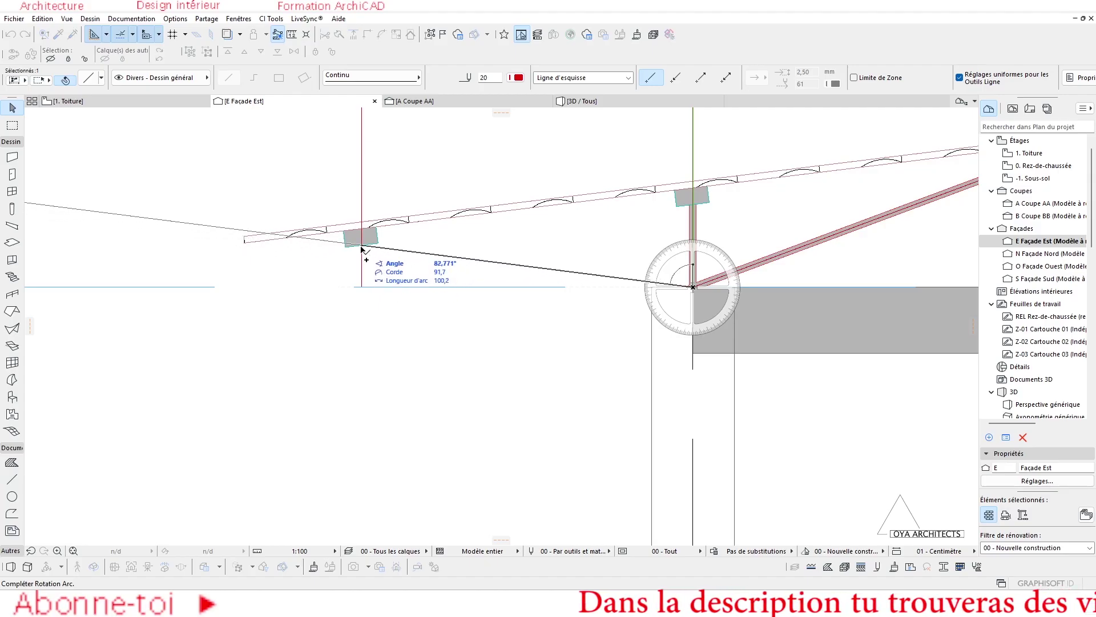
click(362, 247)
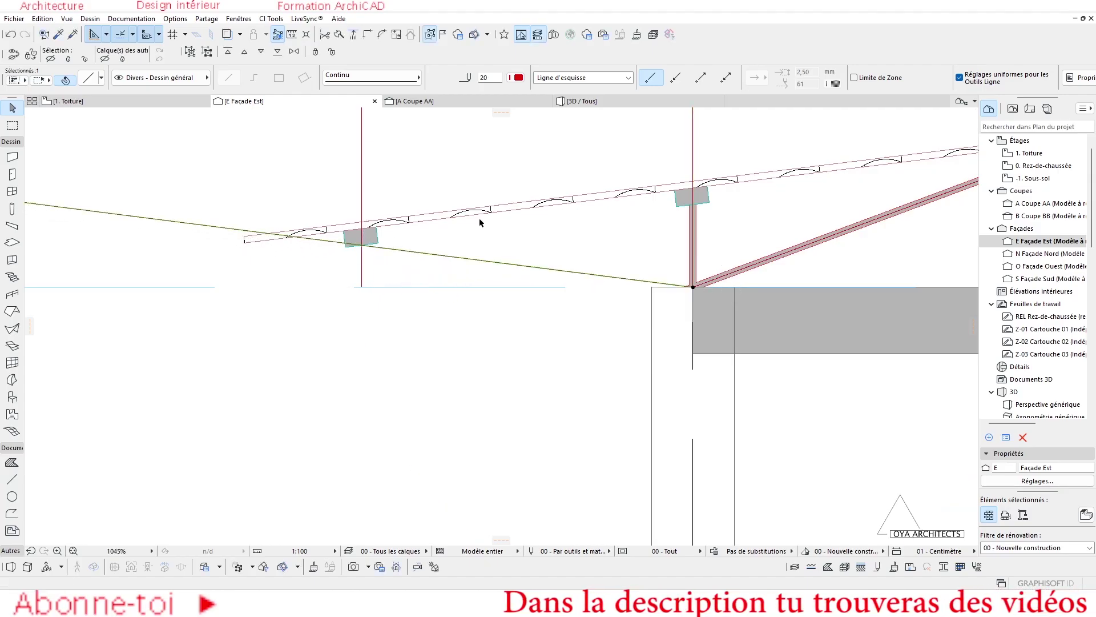
scroll(481, 223, down, 3)
key(Escape)
Shorten one of the two overlapping inclined posts to a height of about 240 cm.
click(581, 244)
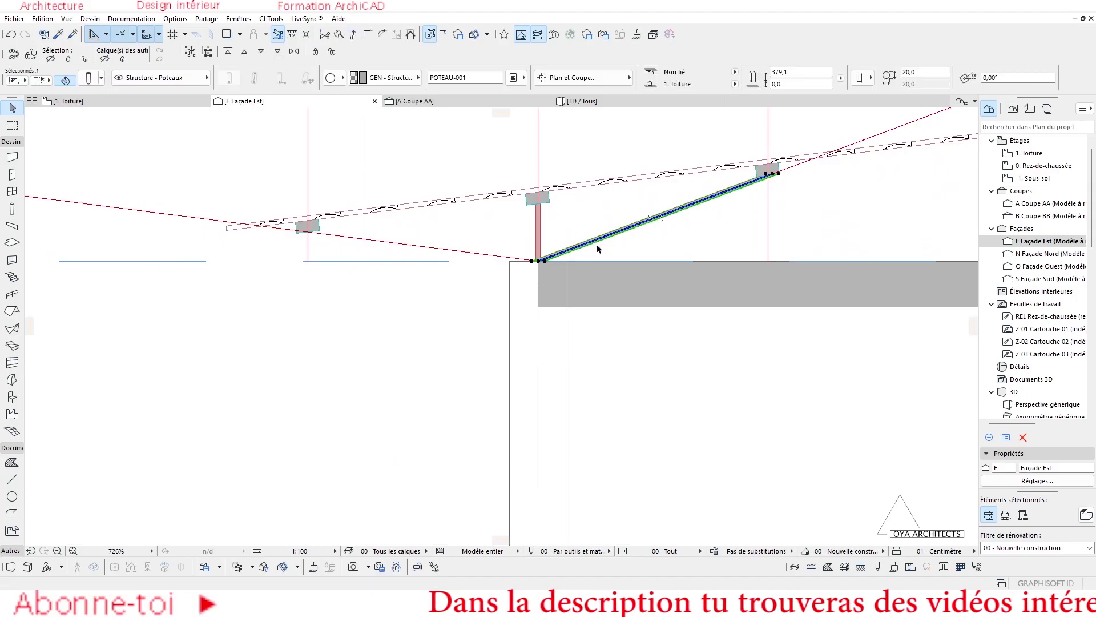
key(Escape)
scroll(598, 257, up, 2)
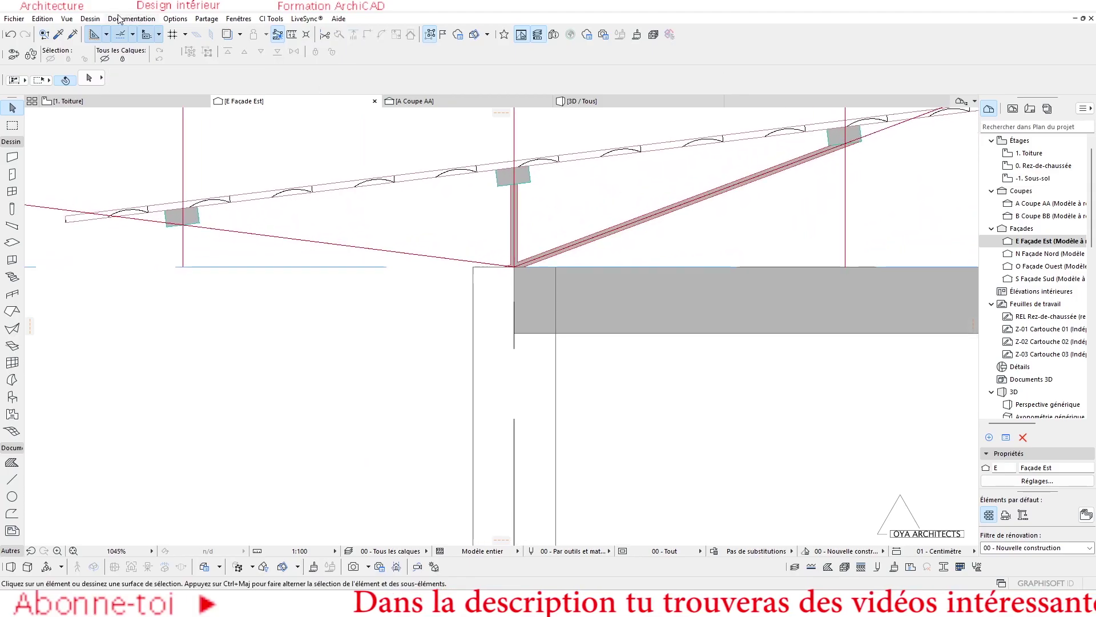
click(551, 252)
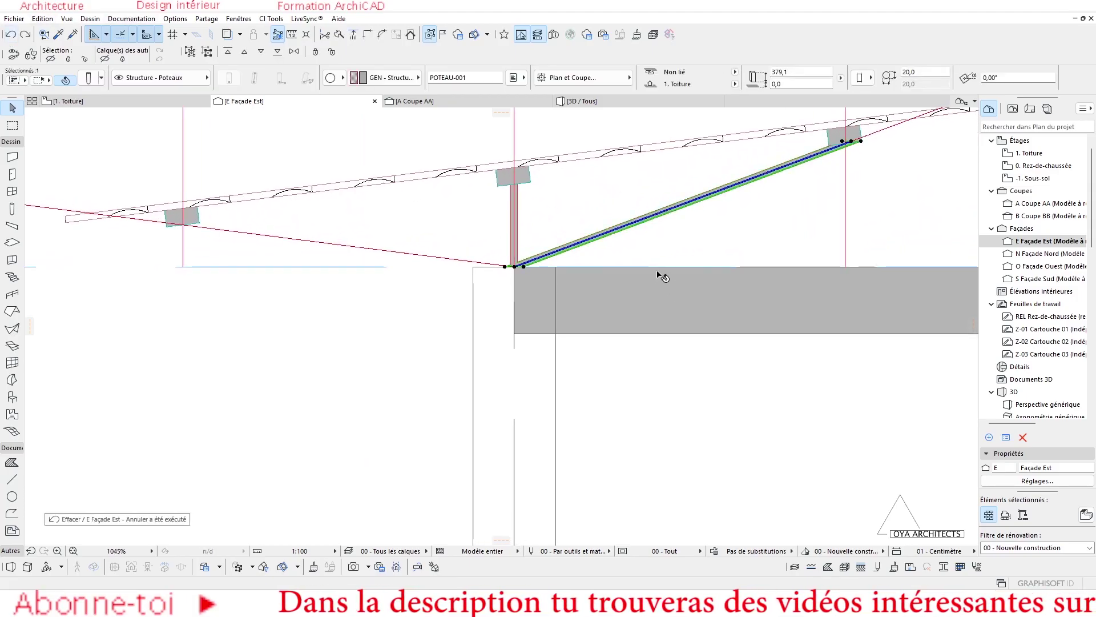
scroll(866, 156, up, 4)
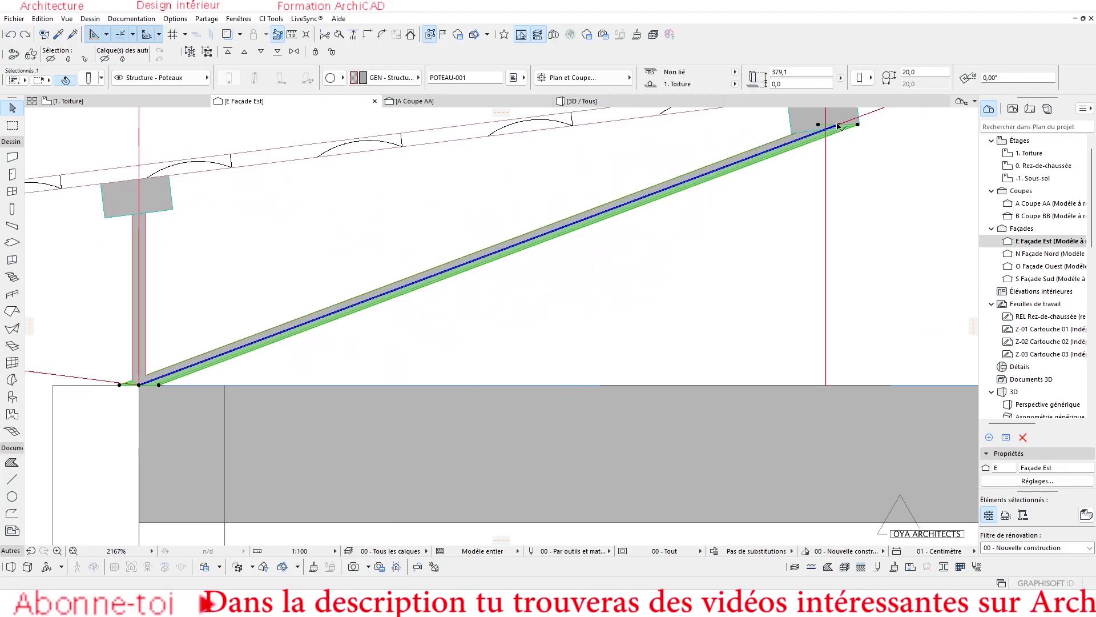
click(838, 126)
scroll(513, 237, down, 5)
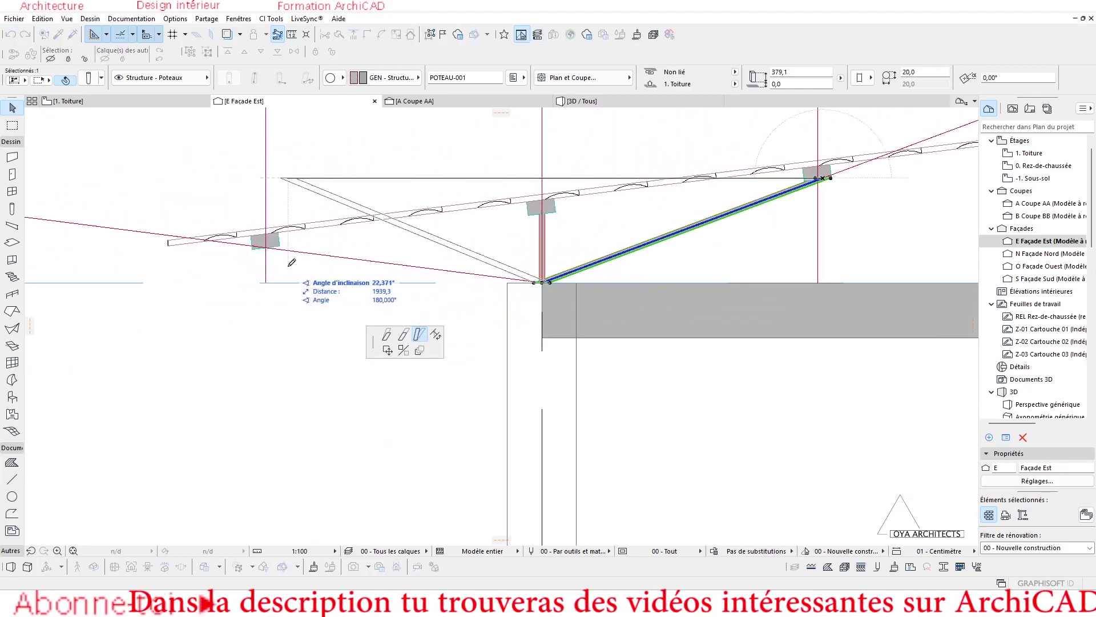
click(403, 334)
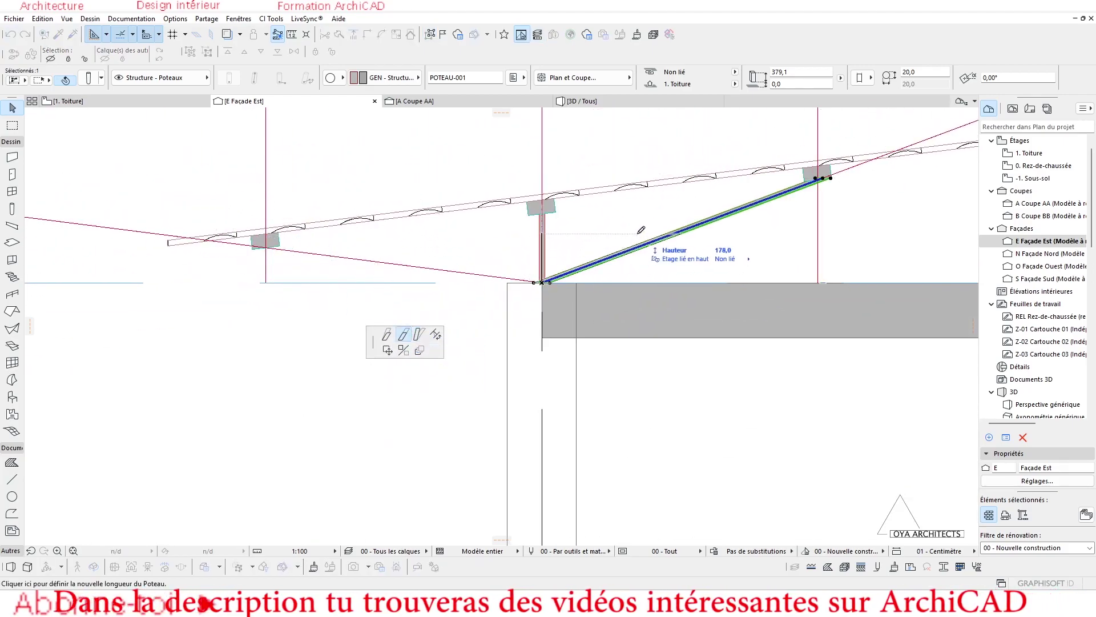
click(726, 213)
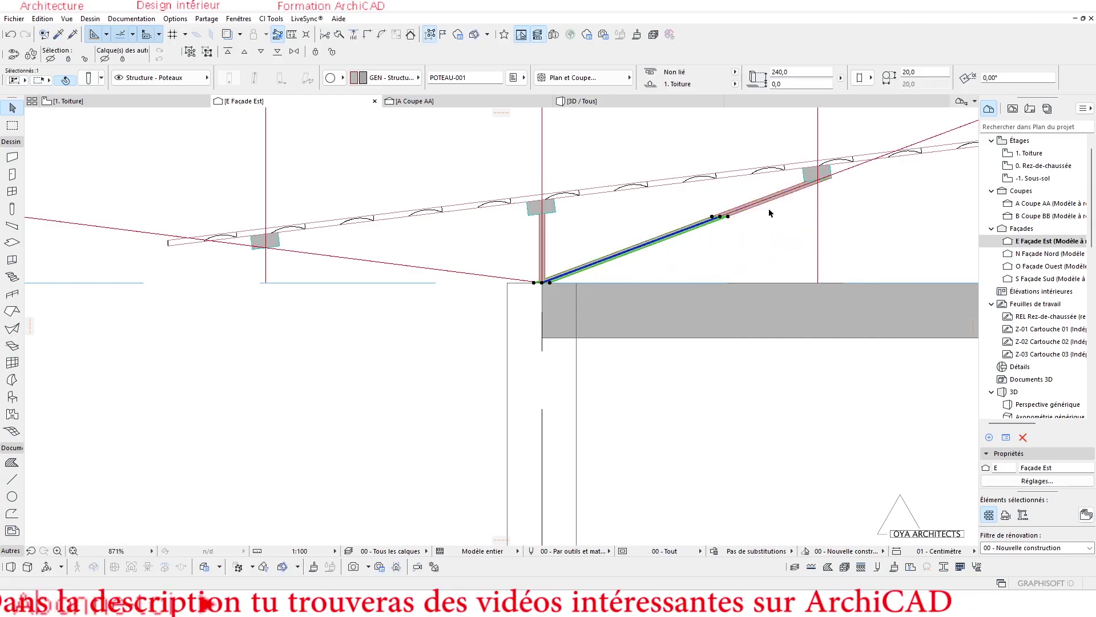
Tilt the shortened post steeply beside the vertical post and reduce its height to about 138.7 cm.
click(721, 217)
click(419, 334)
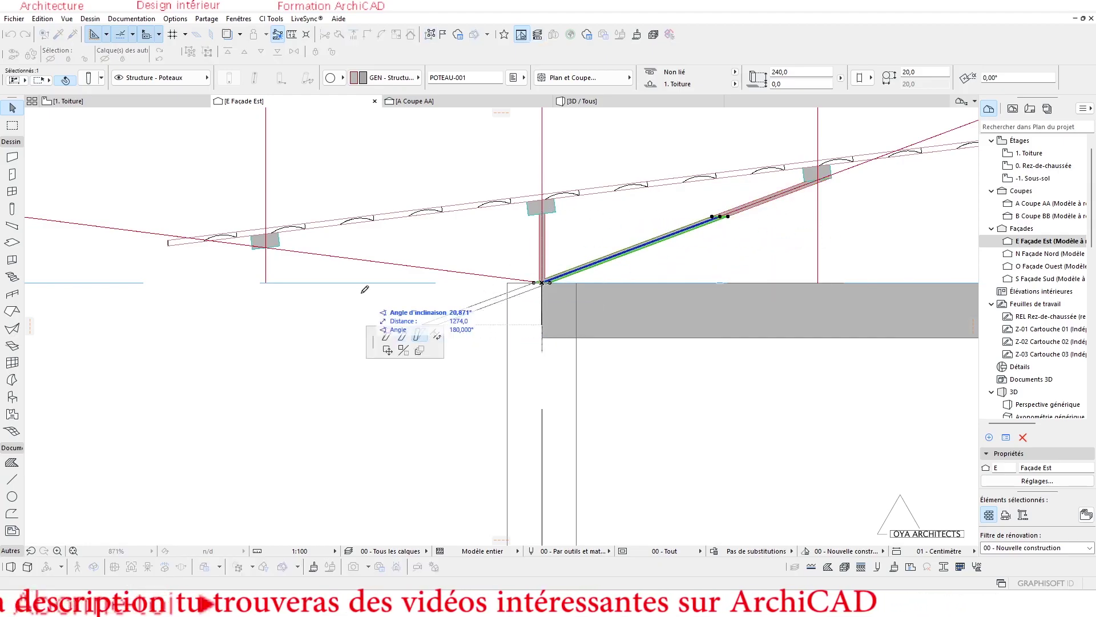
click(720, 217)
click(717, 219)
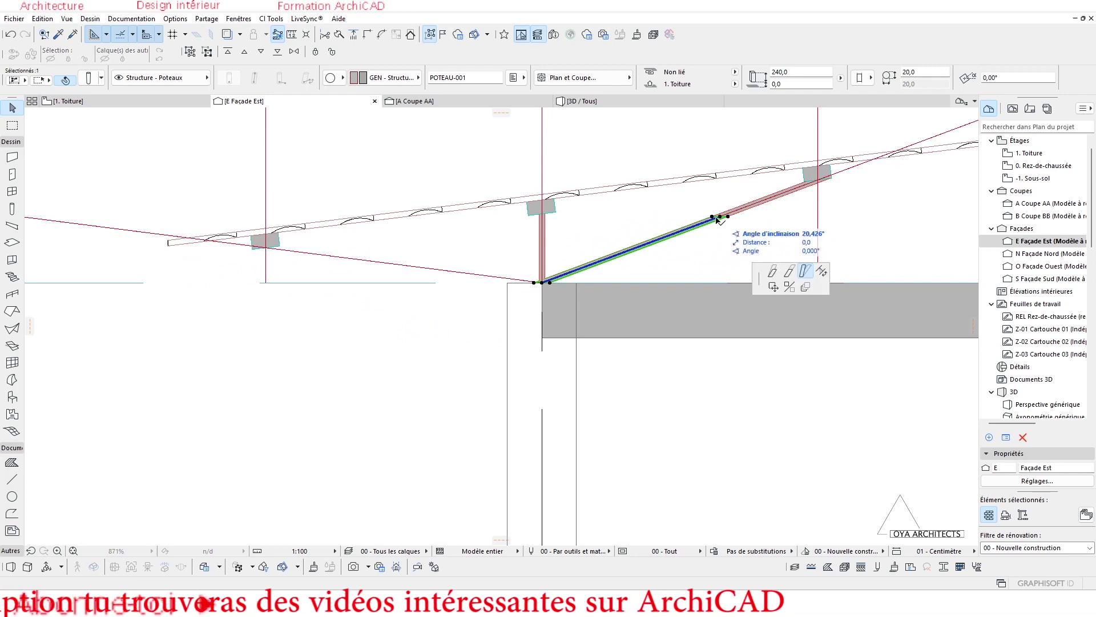
click(582, 268)
click(577, 217)
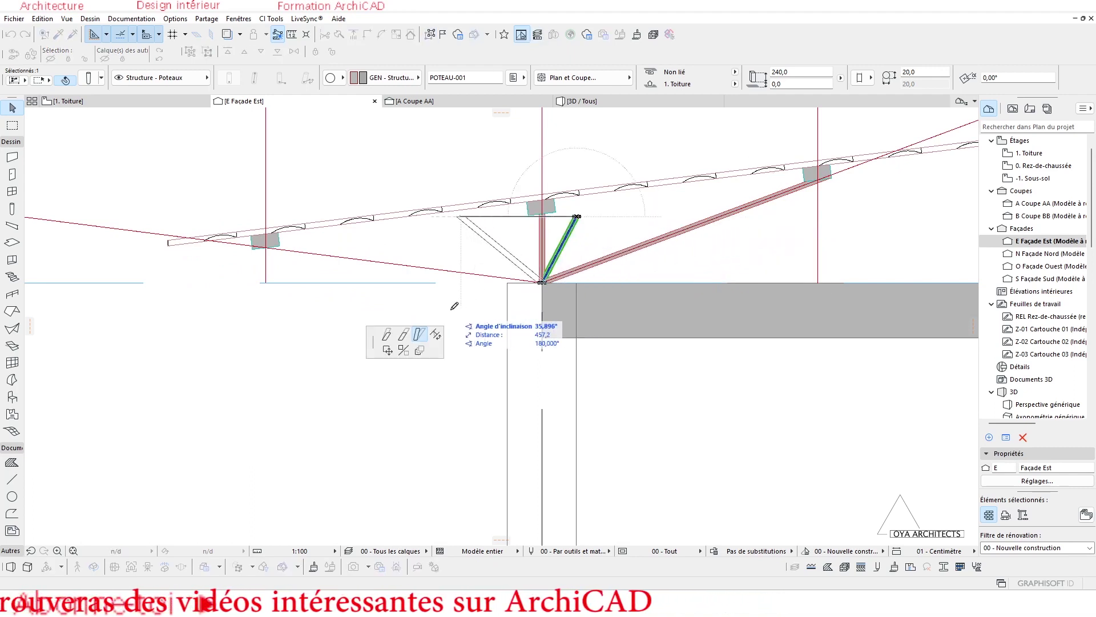
click(404, 336)
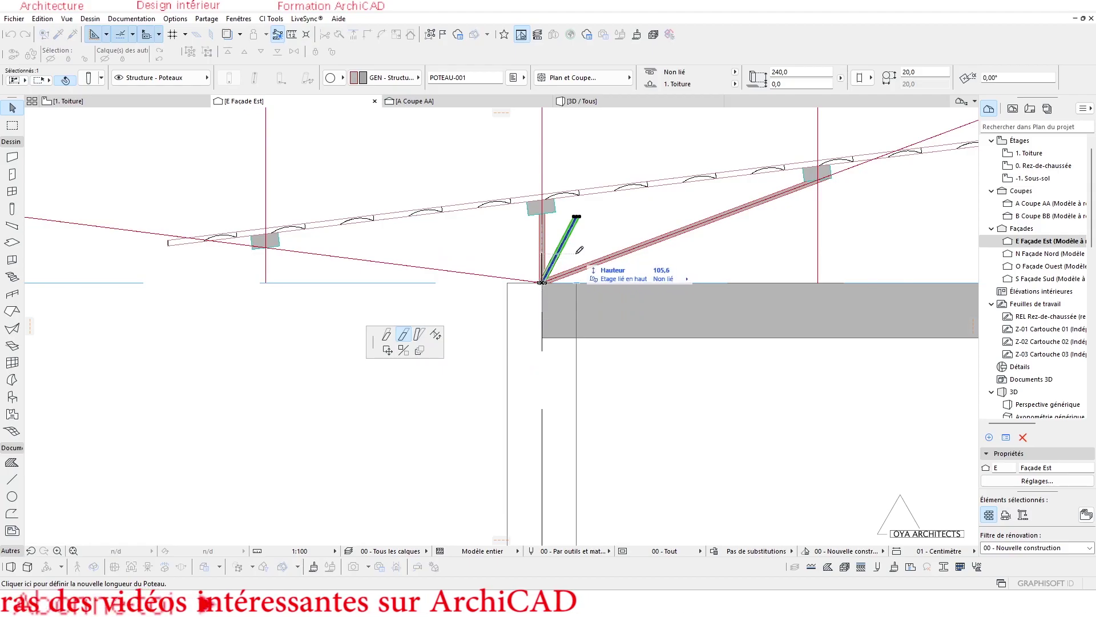
click(568, 251)
Incline the short post to the opposite side so its axis follows the rotated sketch line under the eaves purlin.
click(562, 245)
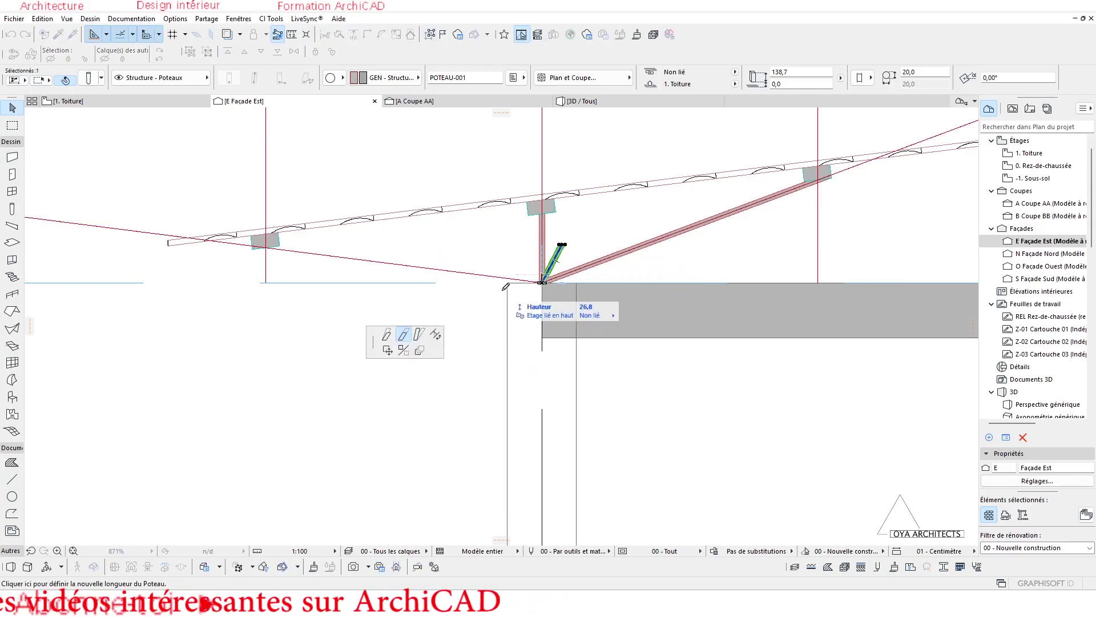
click(403, 335)
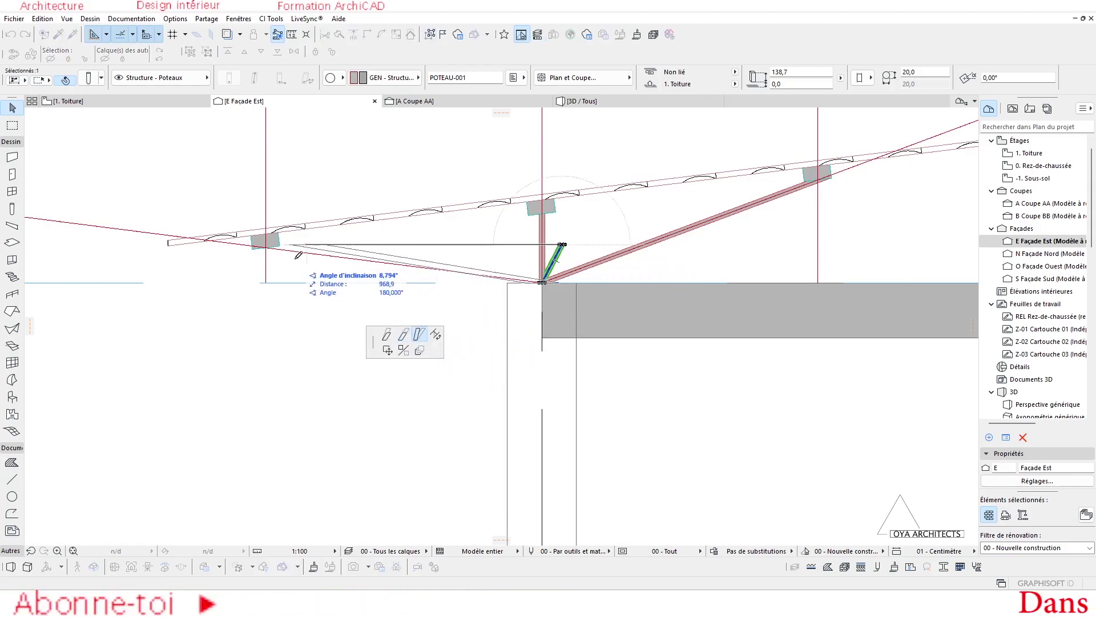
scroll(171, 237, up, 2)
scroll(283, 228, up, 5)
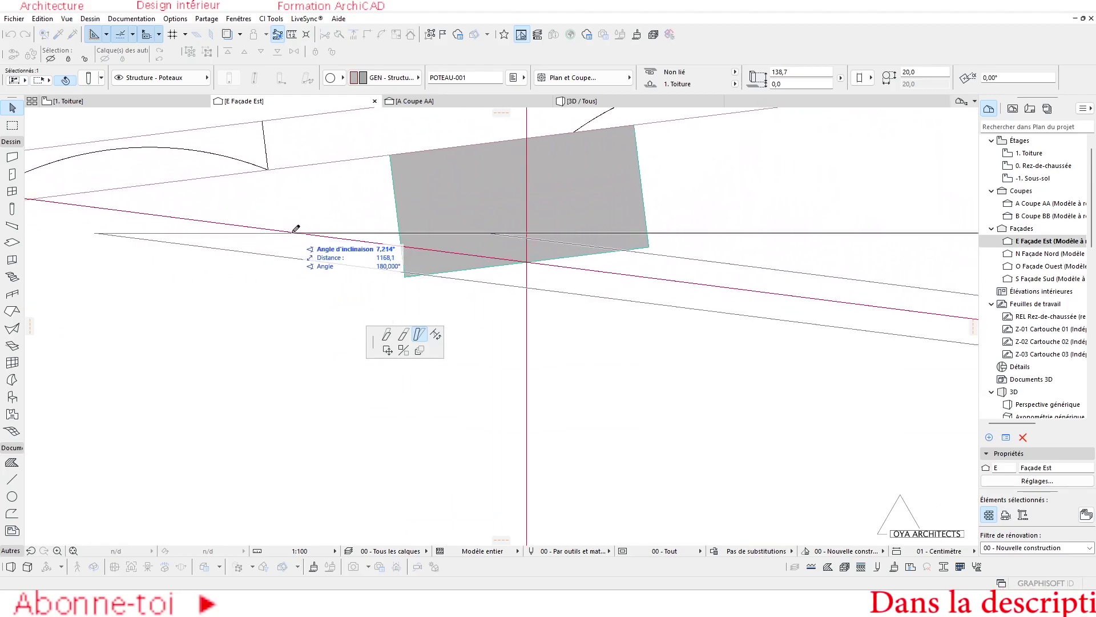
click(295, 232)
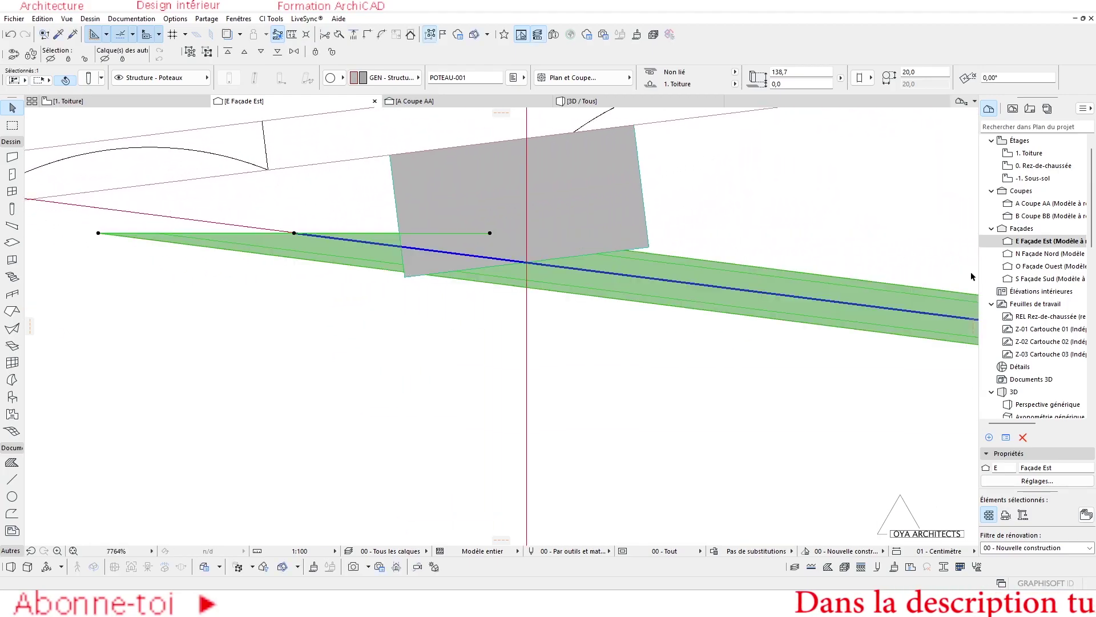
scroll(743, 248, down, 5)
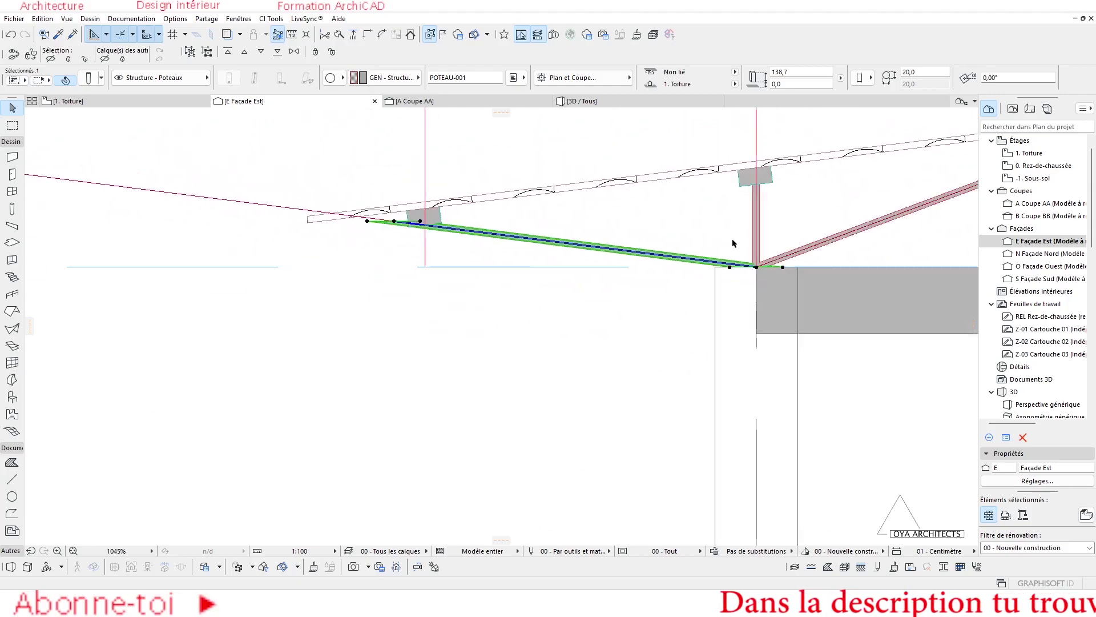
scroll(743, 248, down, 4)
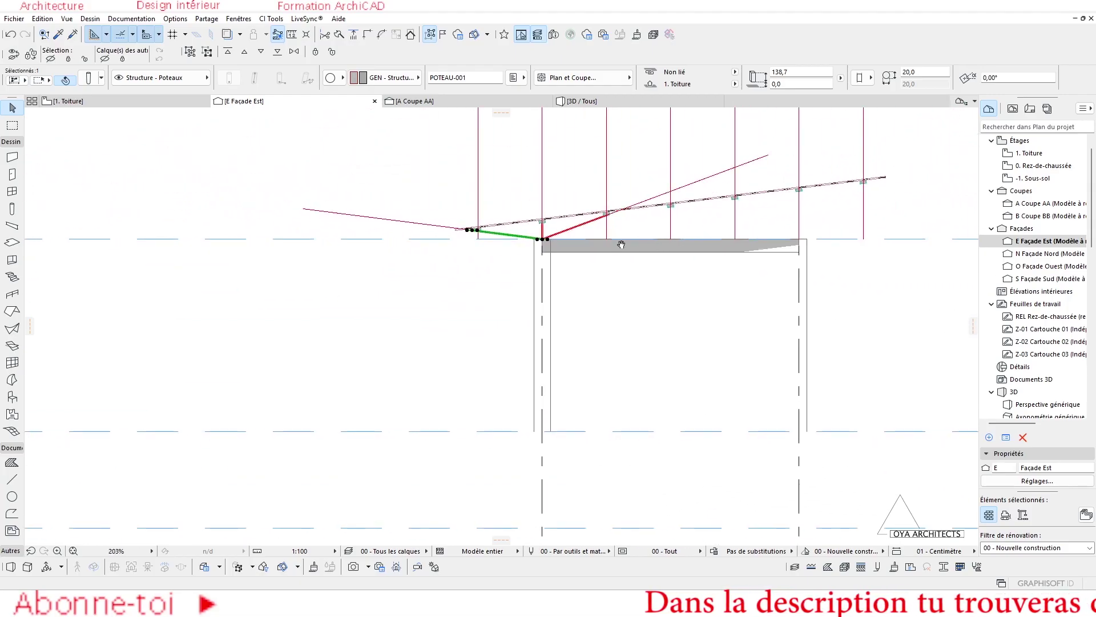
scroll(474, 232, up, 4)
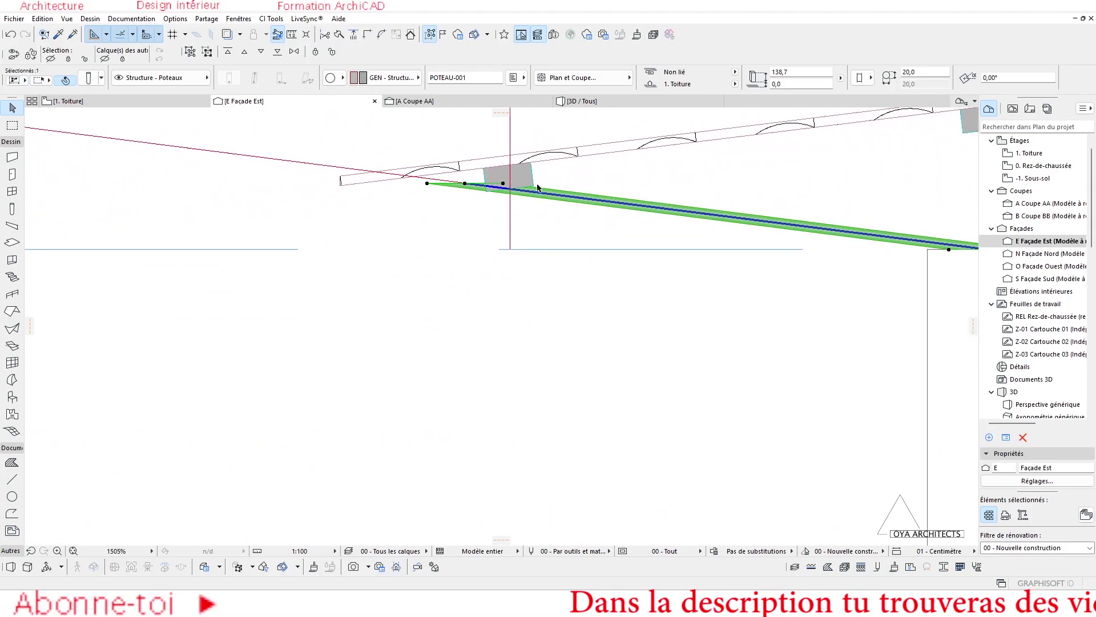
scroll(489, 197, up, 3)
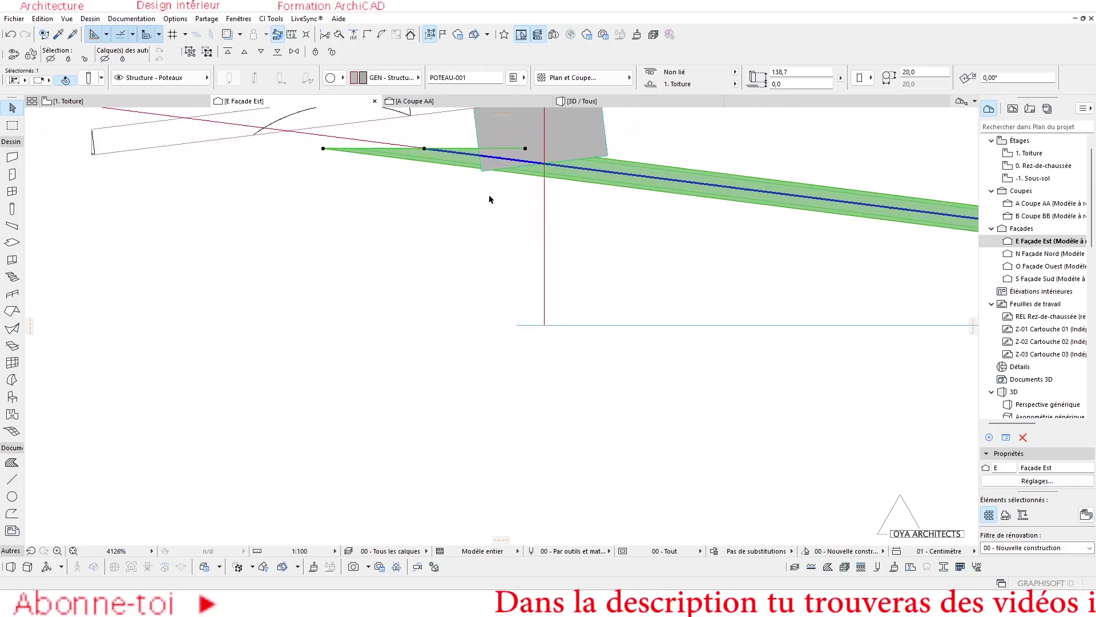
Examine how the inclined and vertical posts meet the purlins and the post base in the east elevation.
scroll(511, 206, down, 3)
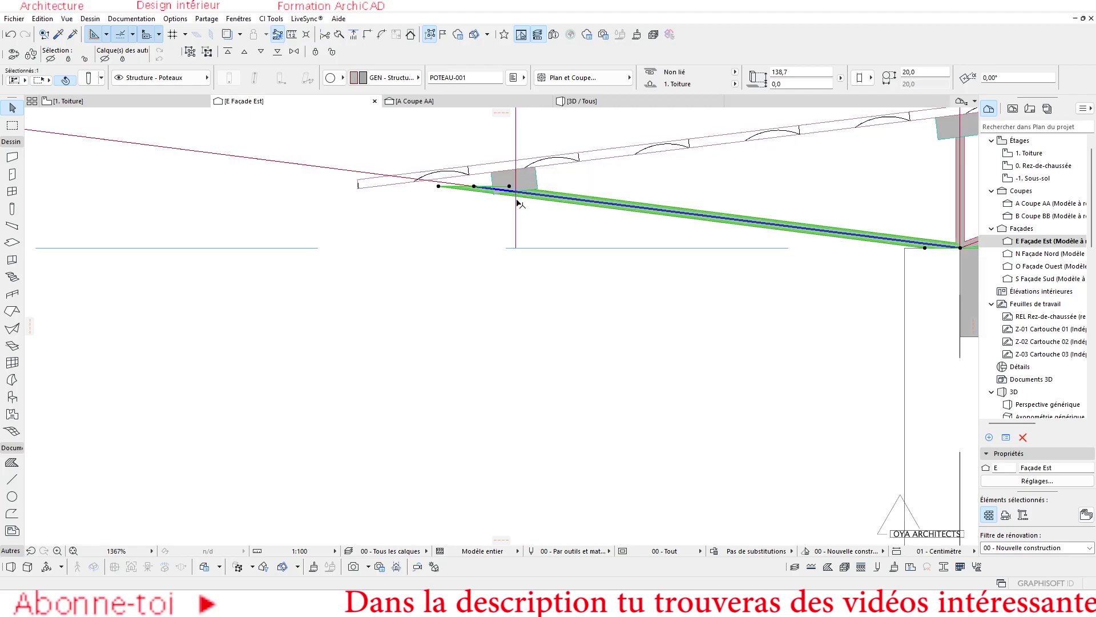
scroll(517, 203, down, 3)
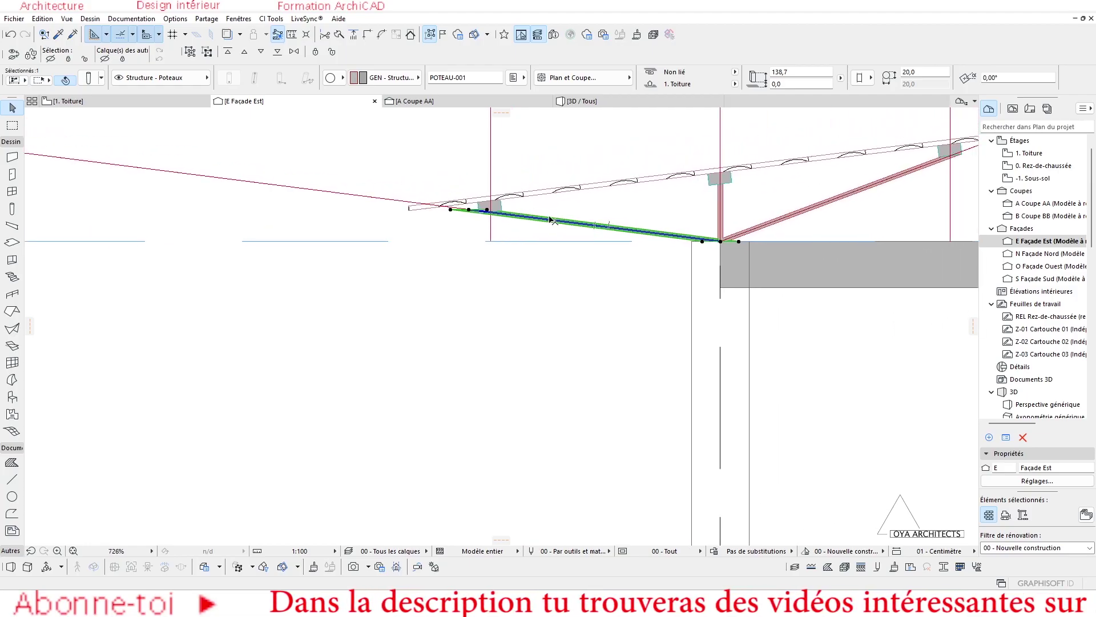
scroll(515, 203, down, 3)
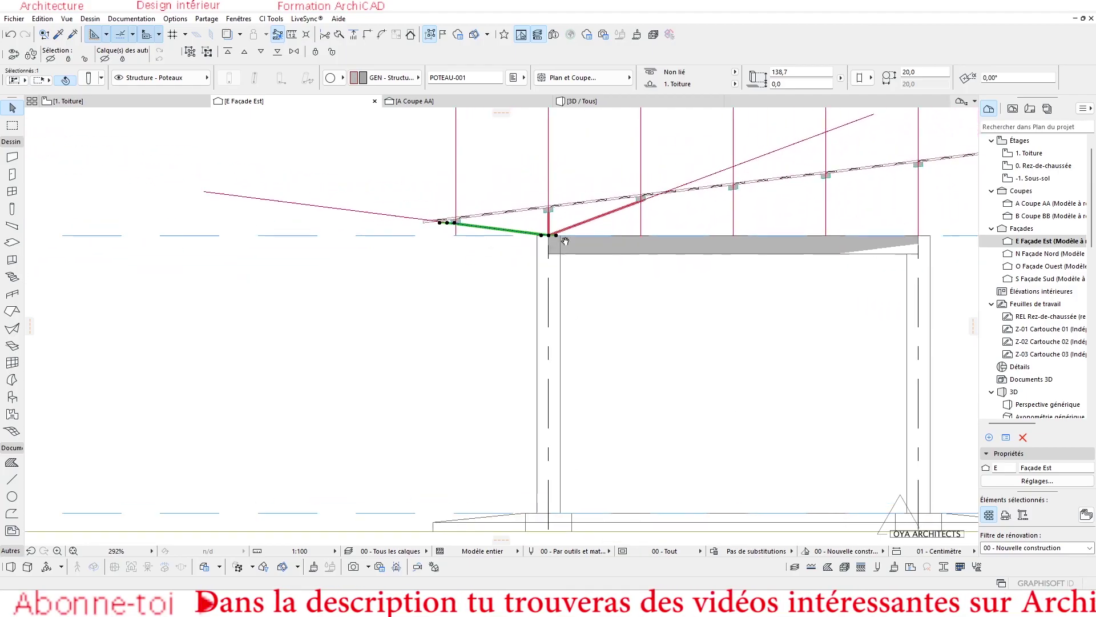
middle_drag(565, 241, 502, 231)
scroll(501, 231, up, 1)
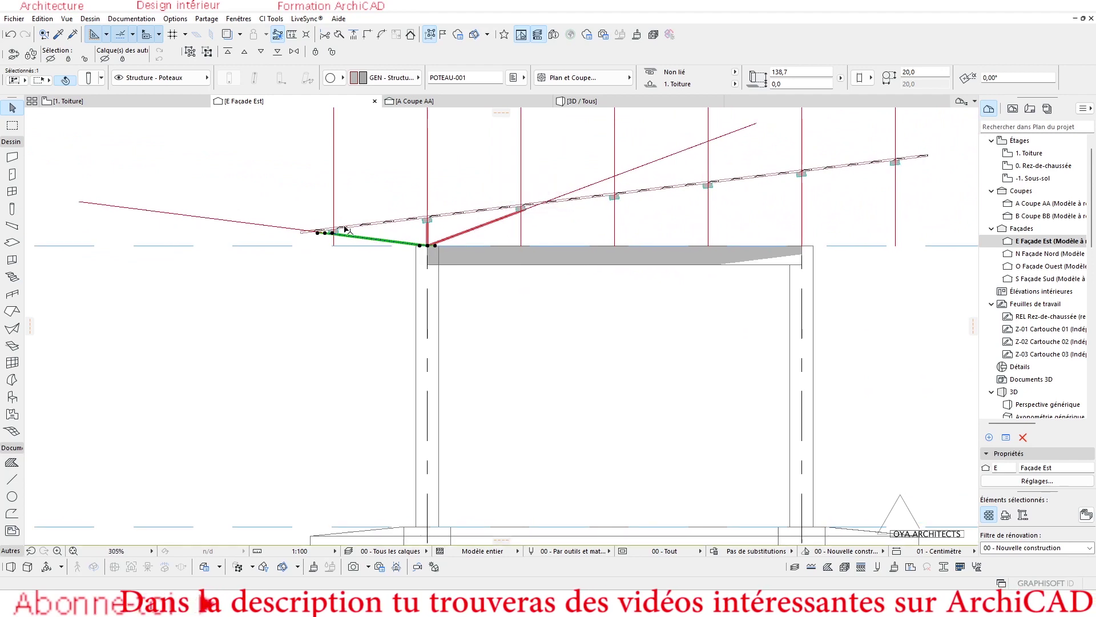
scroll(345, 229, up, 3)
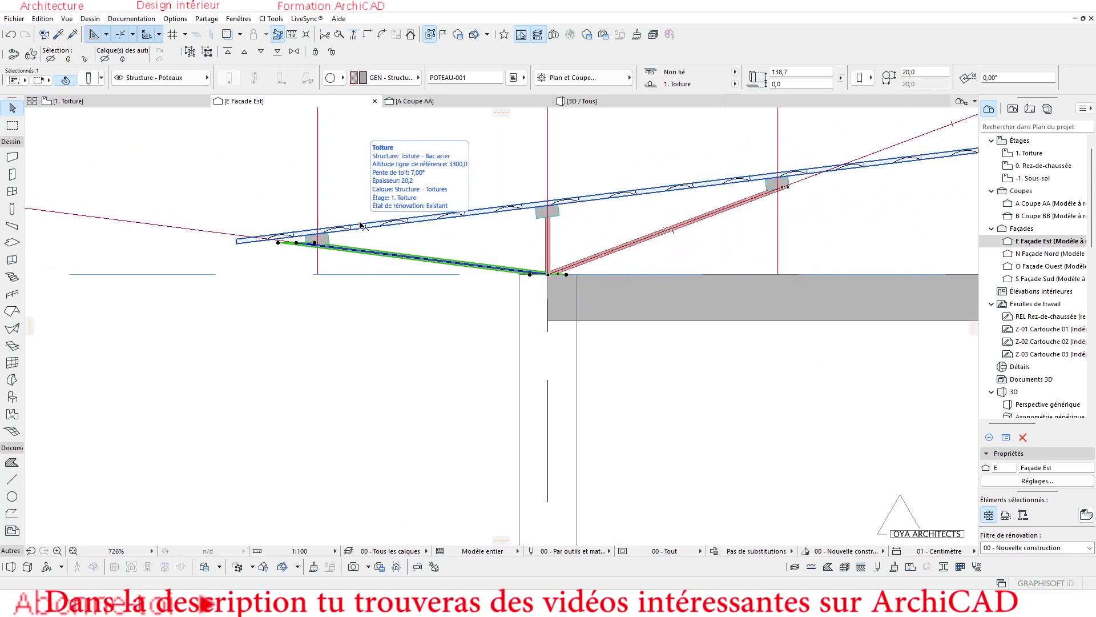
scroll(361, 224, down, 2)
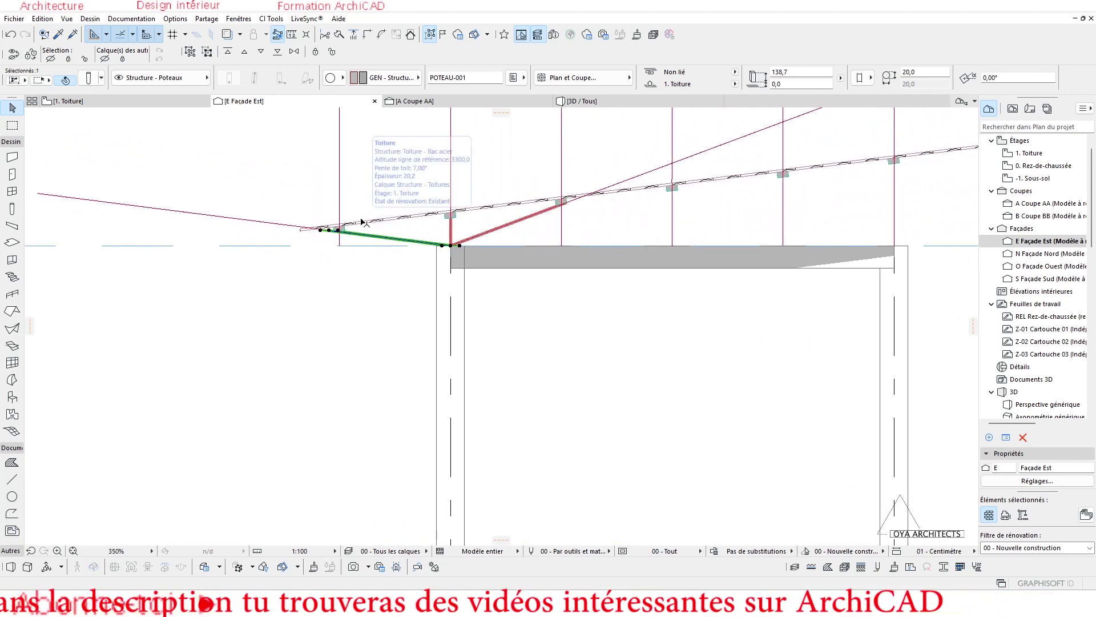
key(Escape)
middle_drag(533, 246, 551, 280)
scroll(533, 257, up, 3)
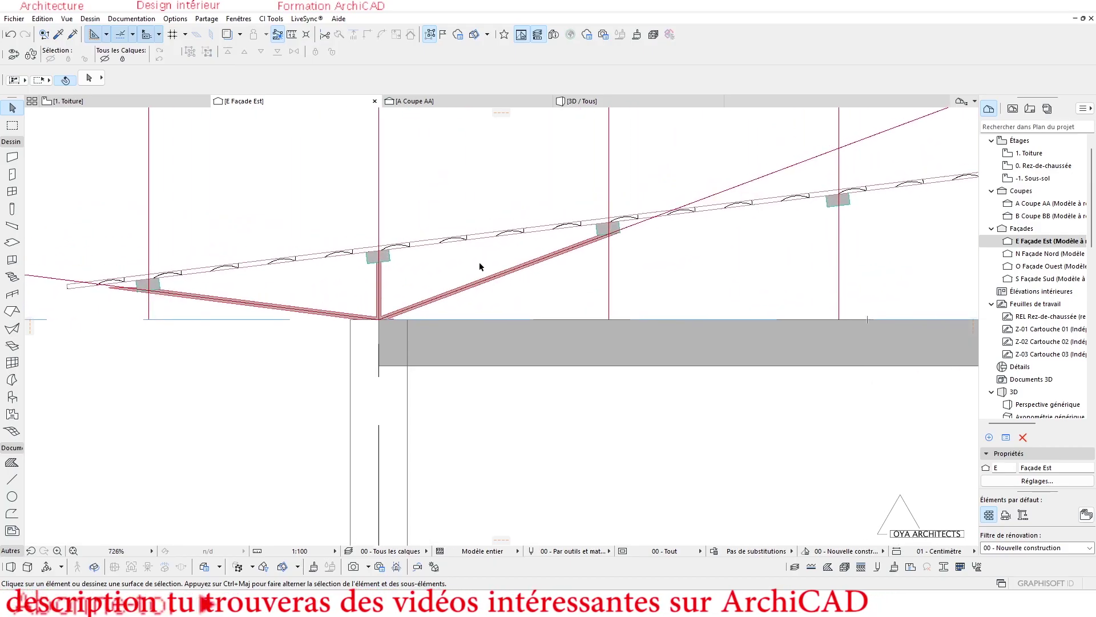
In the roof plan, rotate the outermost purlin beyond axis A by 90° about its crossing with the first vertical grid axis.
click(388, 259)
scroll(433, 275, down, 4)
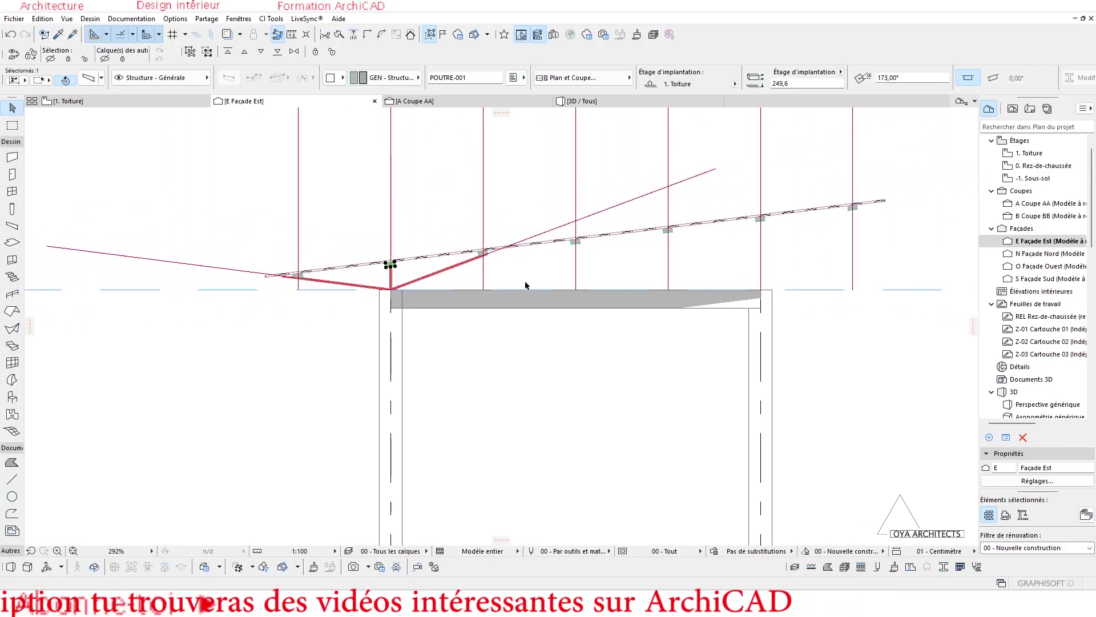
click(75, 81)
scroll(536, 299, down, 3)
scroll(386, 218, up, 3)
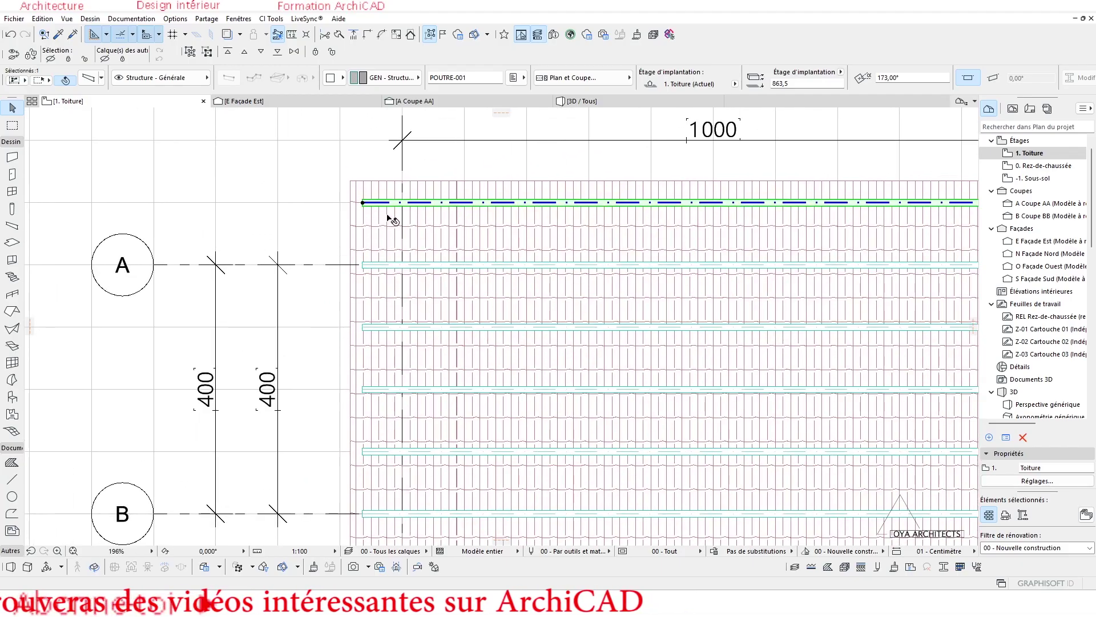
scroll(400, 218, down, 3)
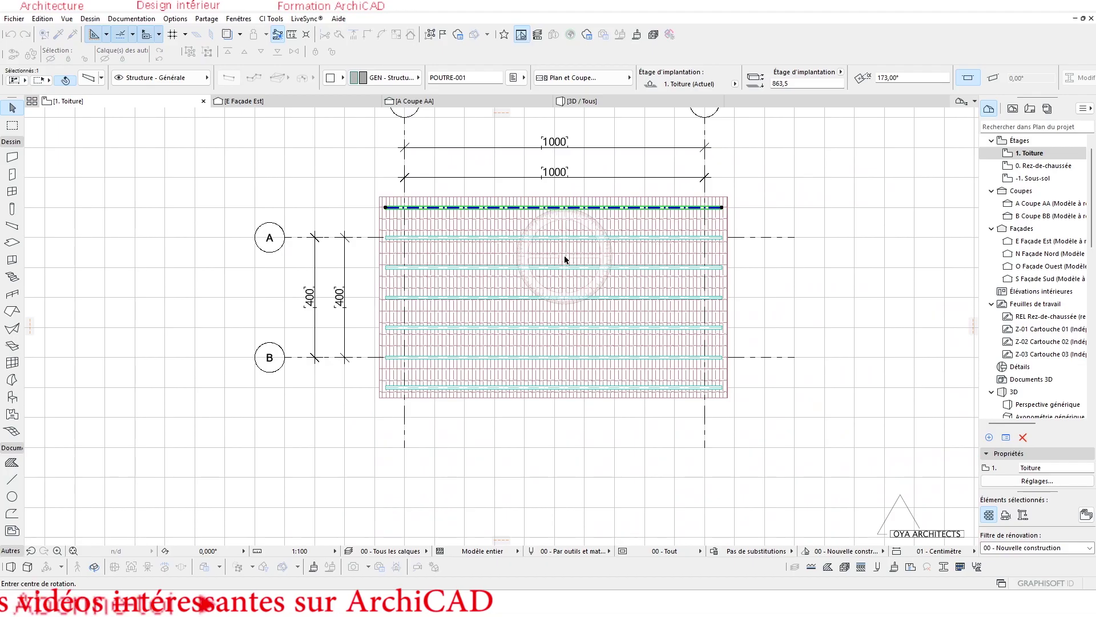
scroll(565, 251, up, 8)
scroll(574, 241, up, 2)
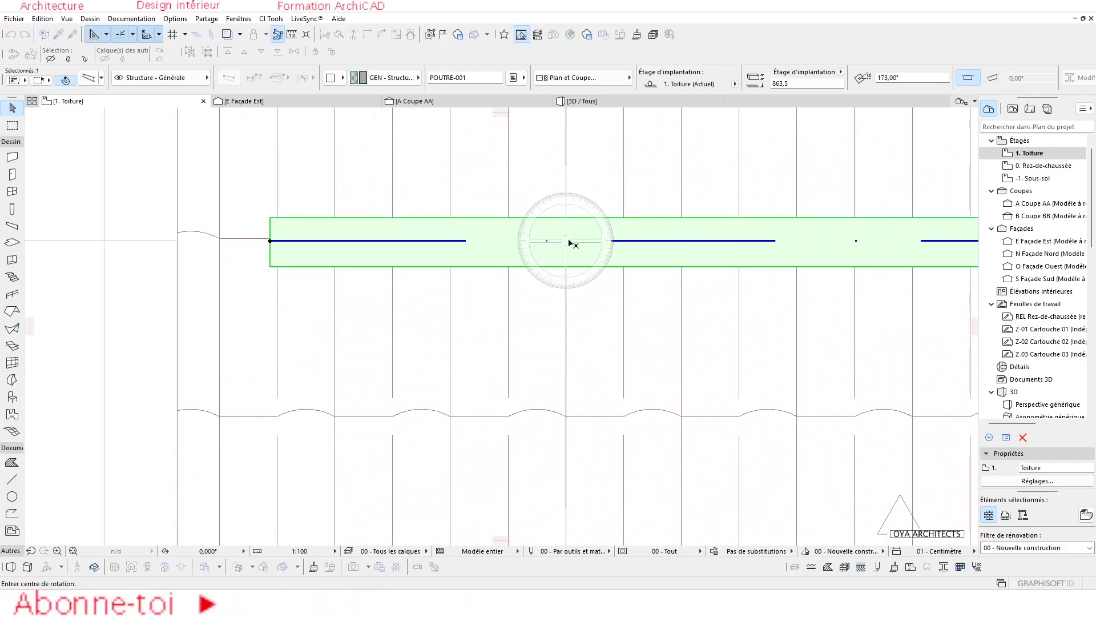
click(718, 252)
scroll(558, 365, down, 3)
middle_drag(558, 372, 589, 237)
click(583, 343)
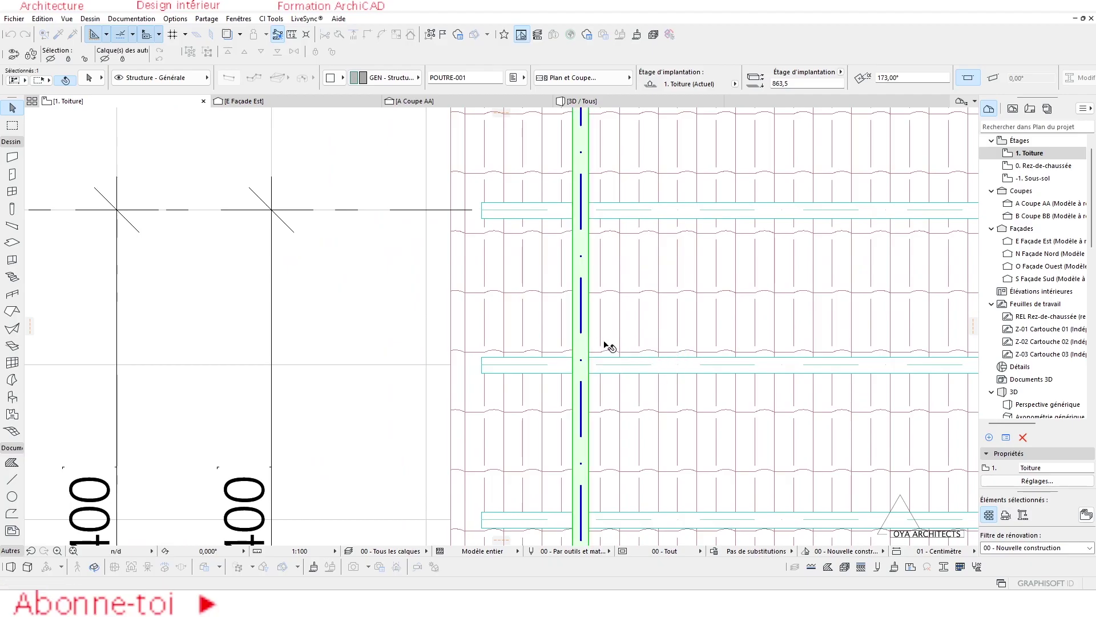
Shorten the rotated purlin so it ends at the last purlin beyond axis B.
scroll(571, 217, down, 3)
middle_drag(574, 372, 592, 183)
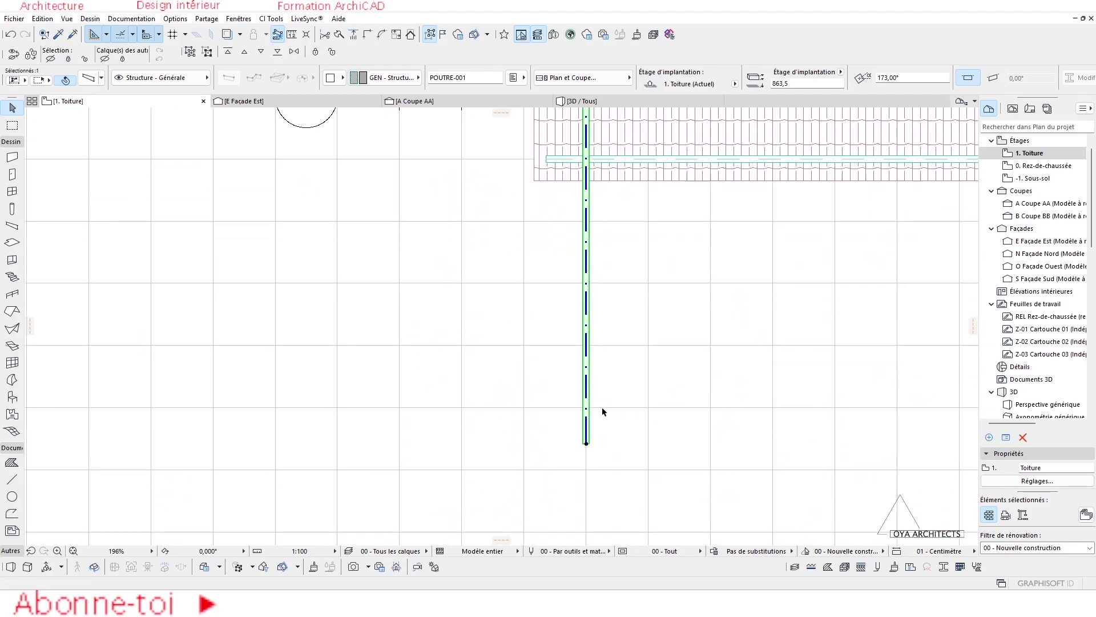
click(586, 443)
scroll(591, 228, up, 5)
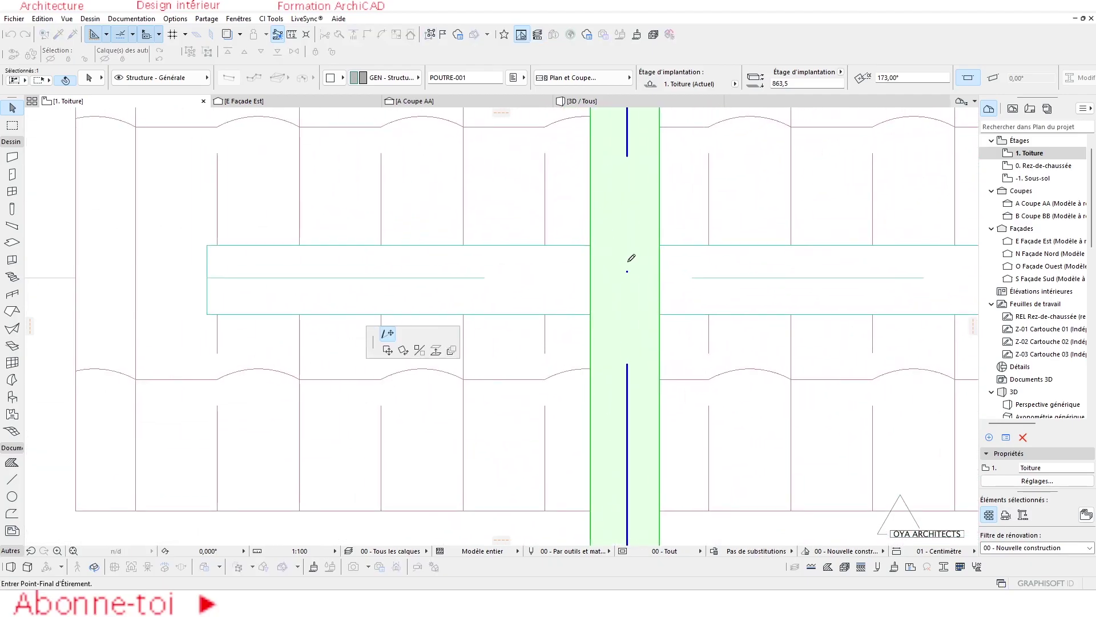
click(630, 268)
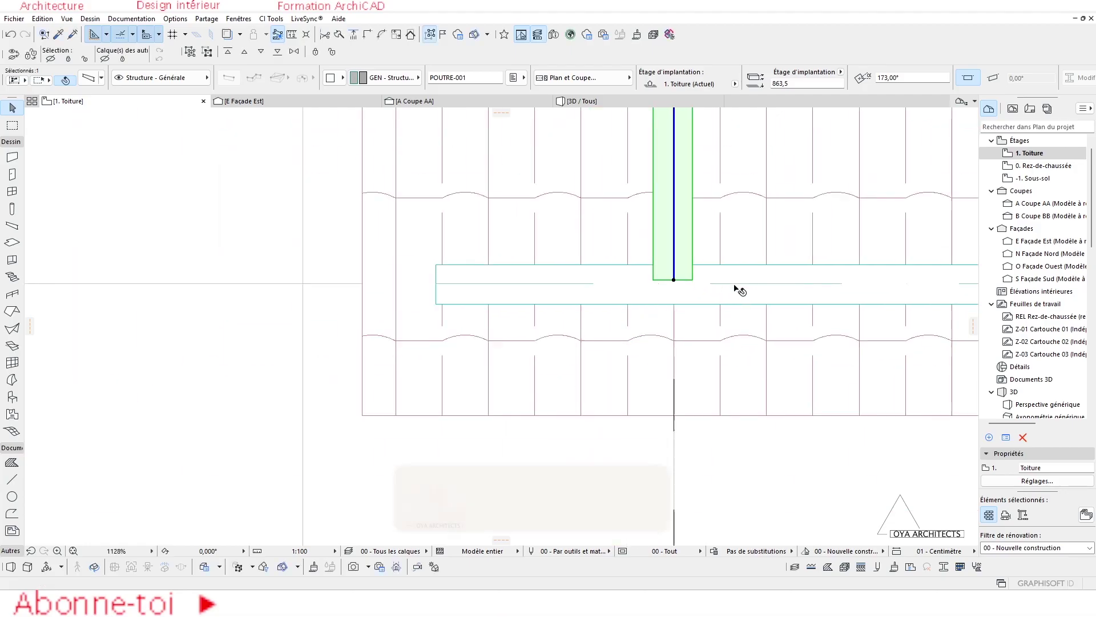
scroll(639, 279, down, 5)
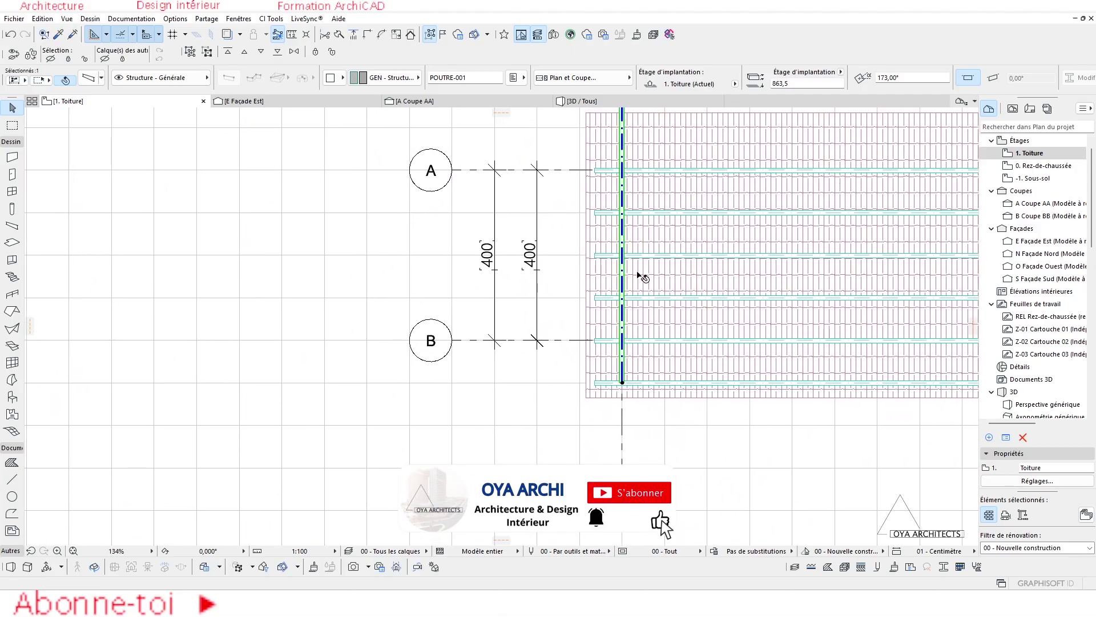
Replace the rotated purlin with a 0° beam along the grid axis, 5105.3 long, from the axis A purlin to the last purlin beyond axis B.
key(Escape)
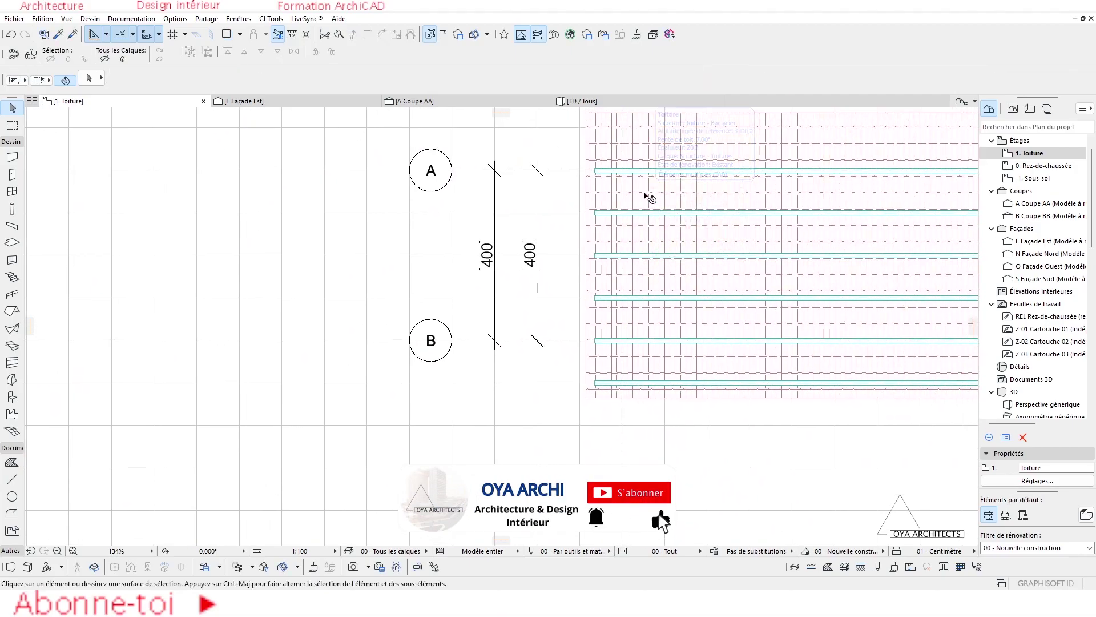
middle_drag(648, 198, 559, 237)
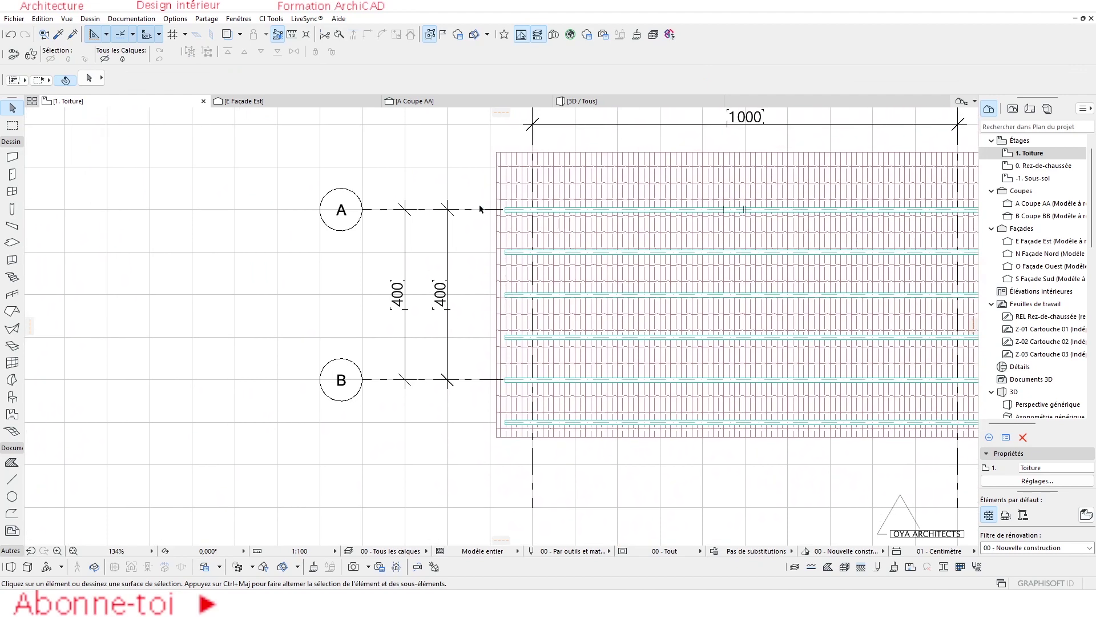
alt+click(523, 210)
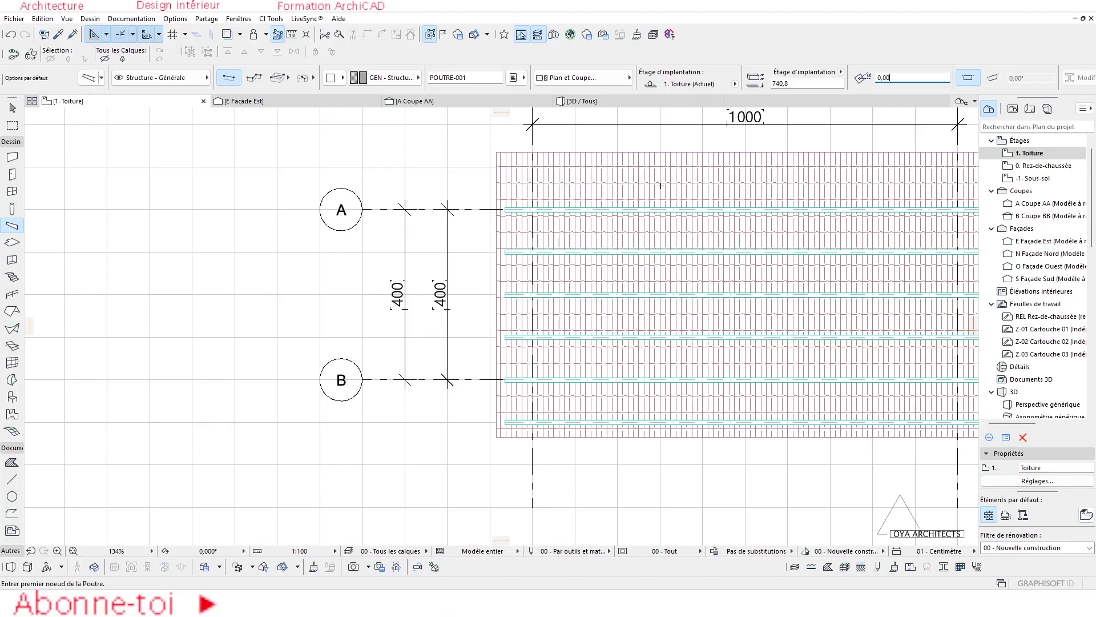
scroll(624, 277, up, 12)
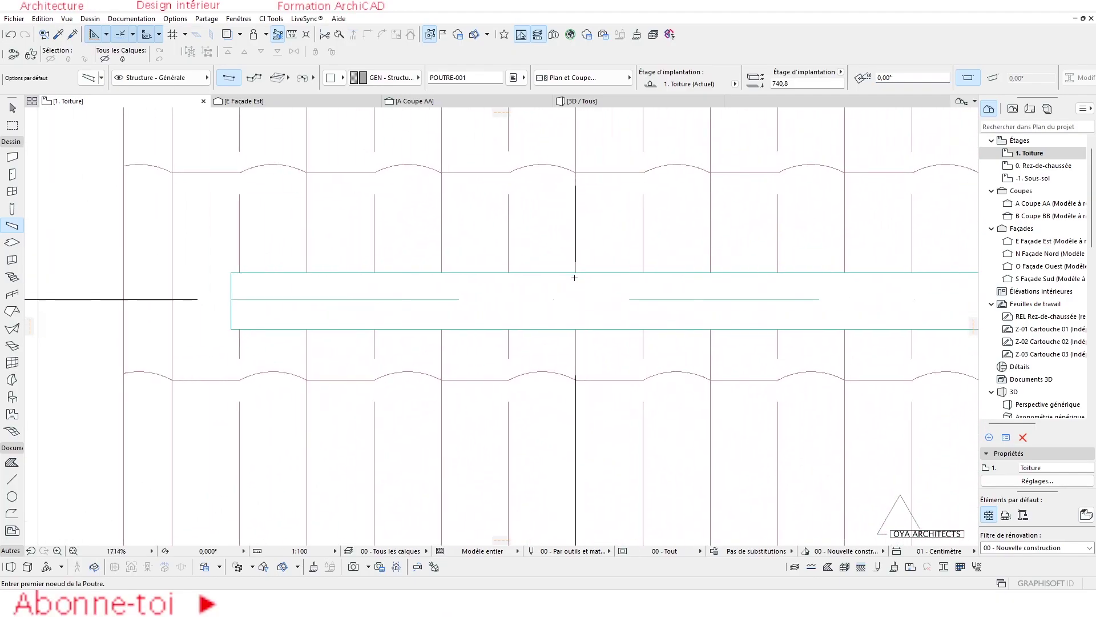
click(576, 272)
scroll(602, 327, down, 10)
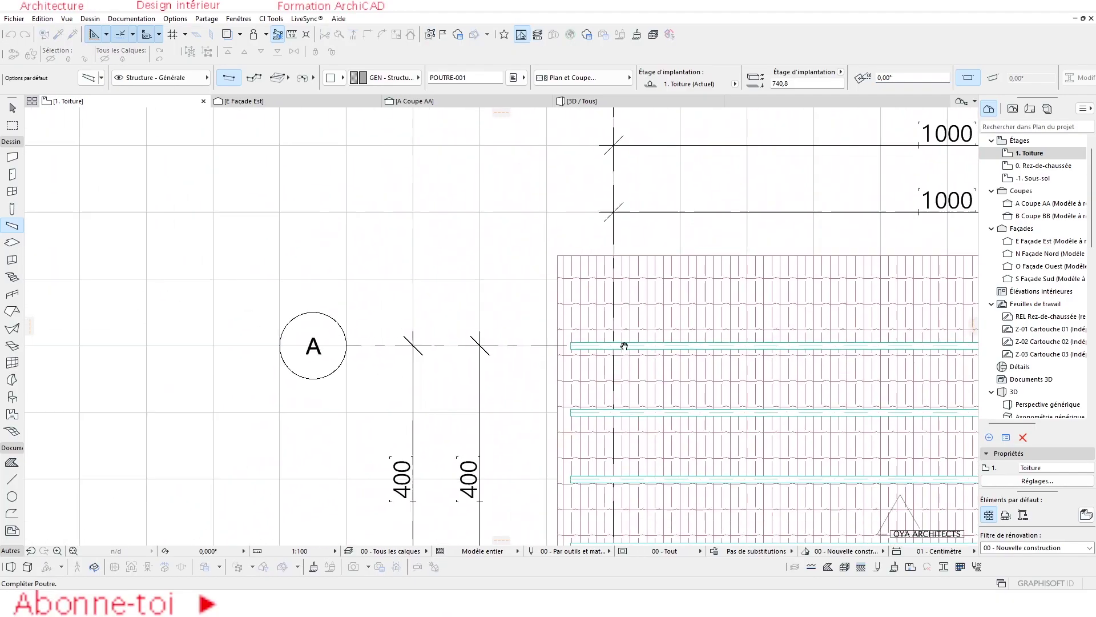
scroll(617, 342, up, 7)
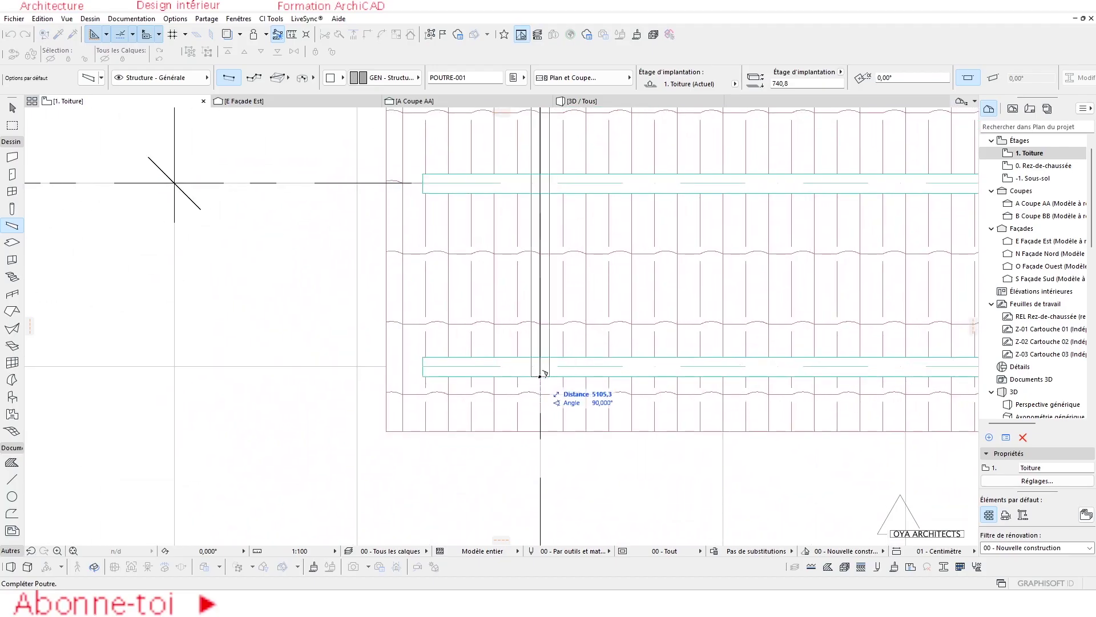
click(540, 376)
scroll(540, 375, down, 6)
Inspect the new beam and the purlins under the sloped roof in the 3D view.
key(F3)
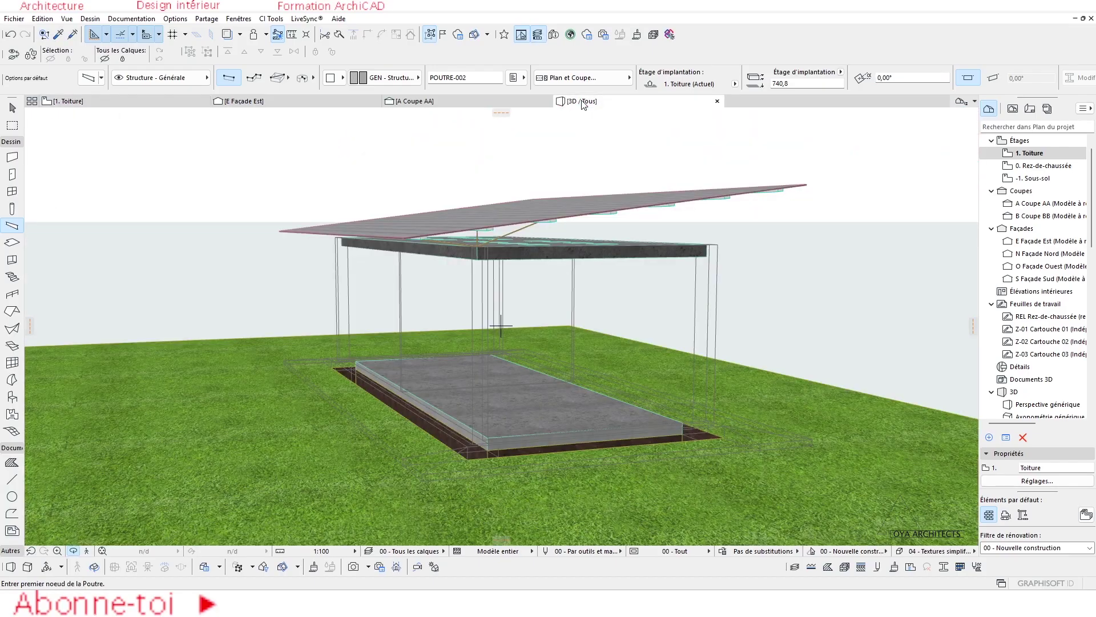
shift+middle_drag(743, 219, 390, 235)
key(Escape)
click(263, 228)
key(Escape)
shift+middle_drag(393, 282, 360, 241)
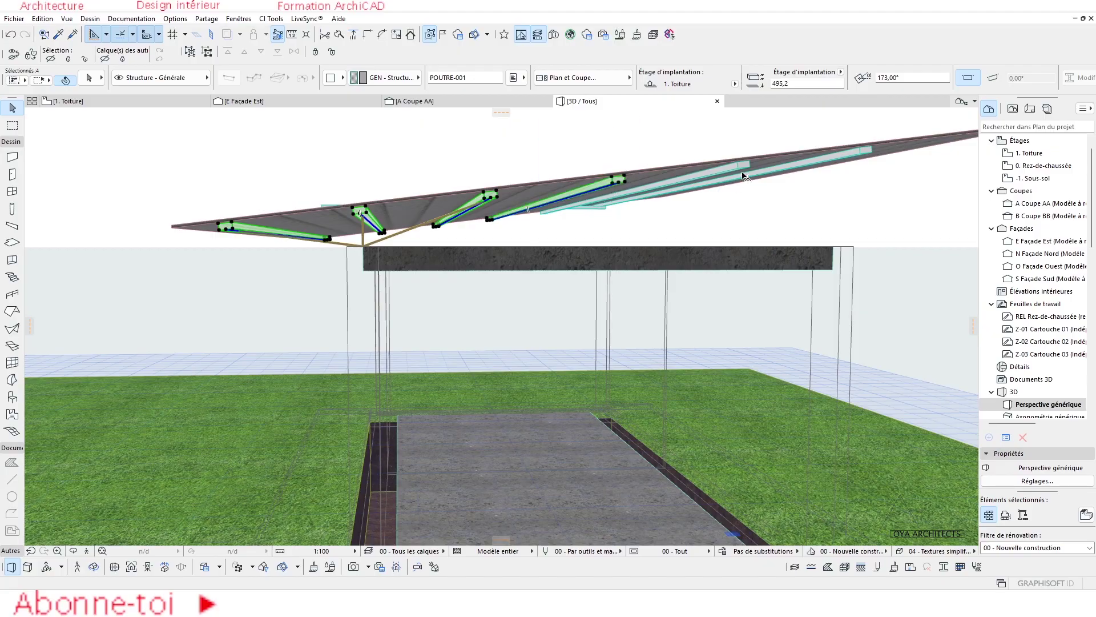
Review the new beam's position relative to the roof, purlins and posts in section AA and the east elevation.
click(413, 104)
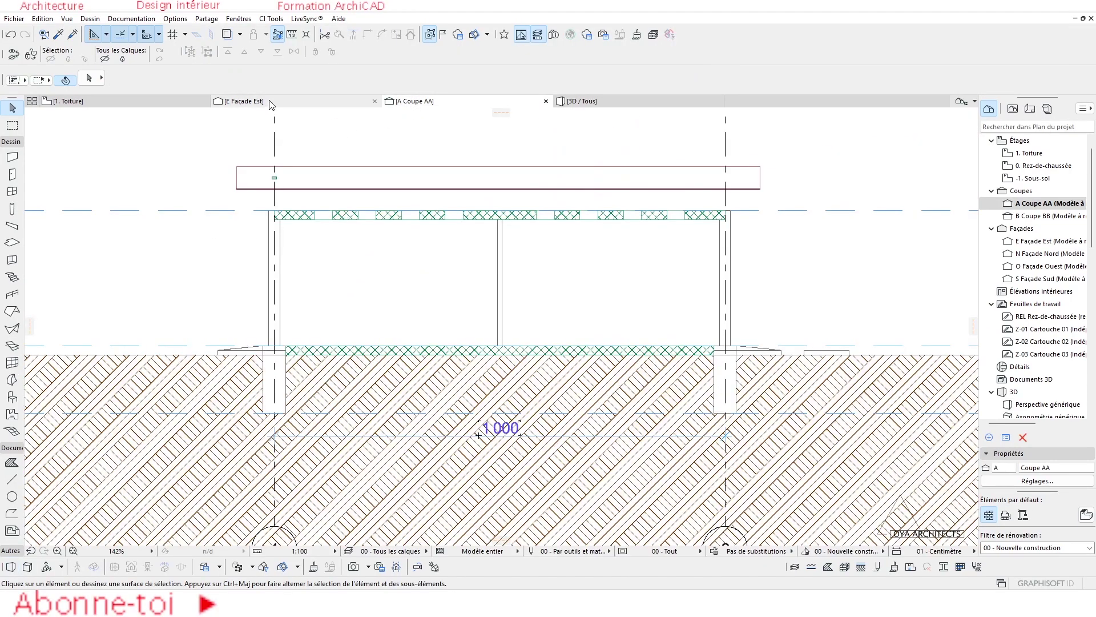
click(271, 105)
scroll(411, 266, up, 2)
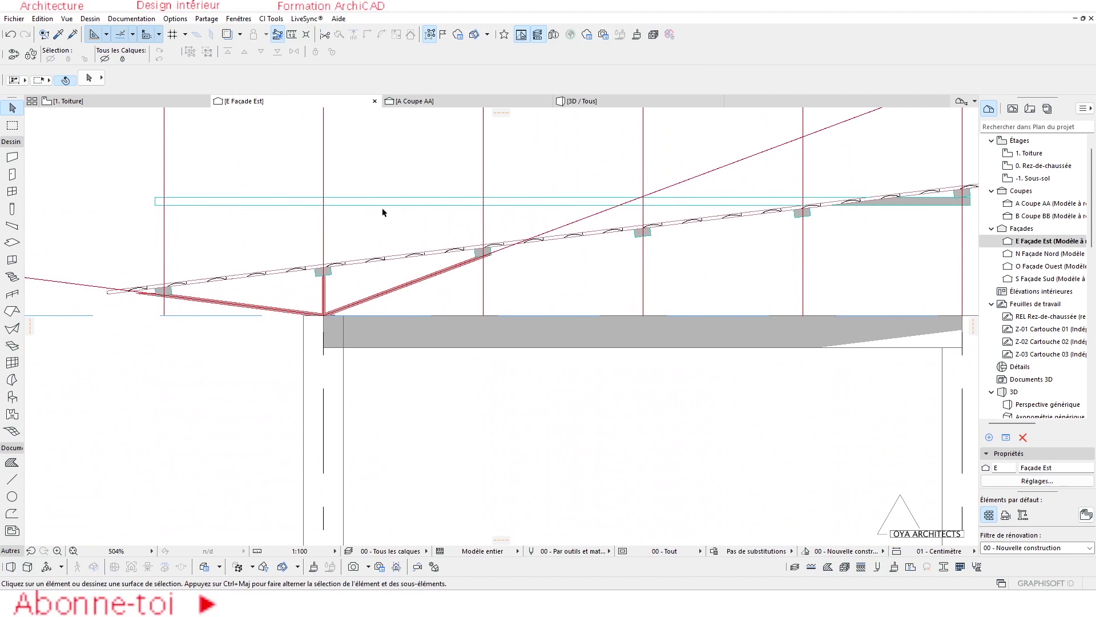
scroll(382, 212, down, 2)
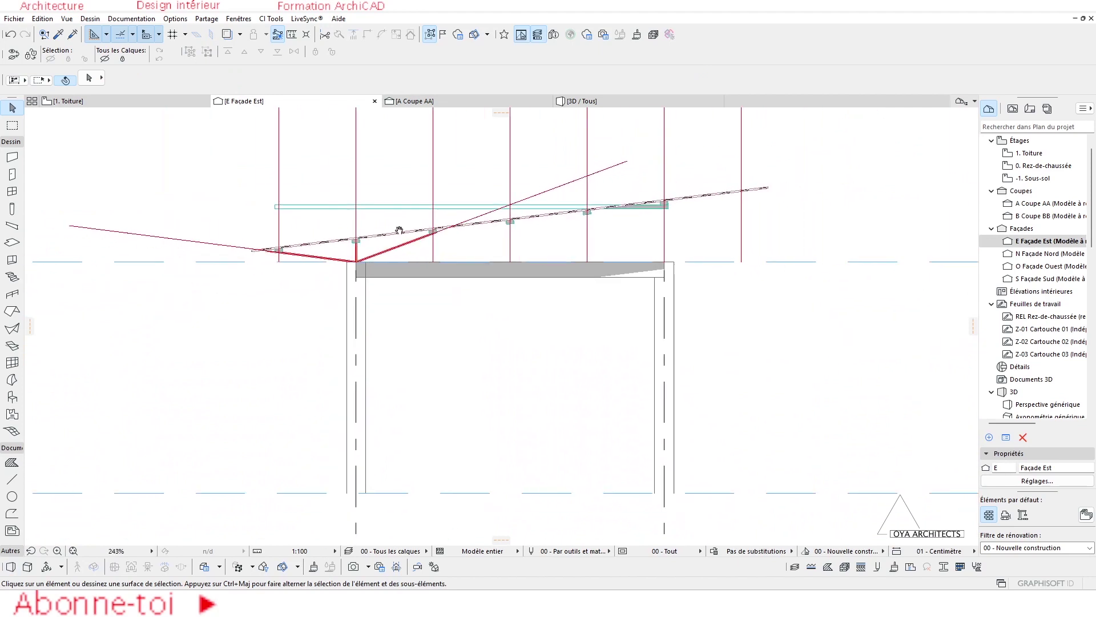
scroll(317, 241, up, 1)
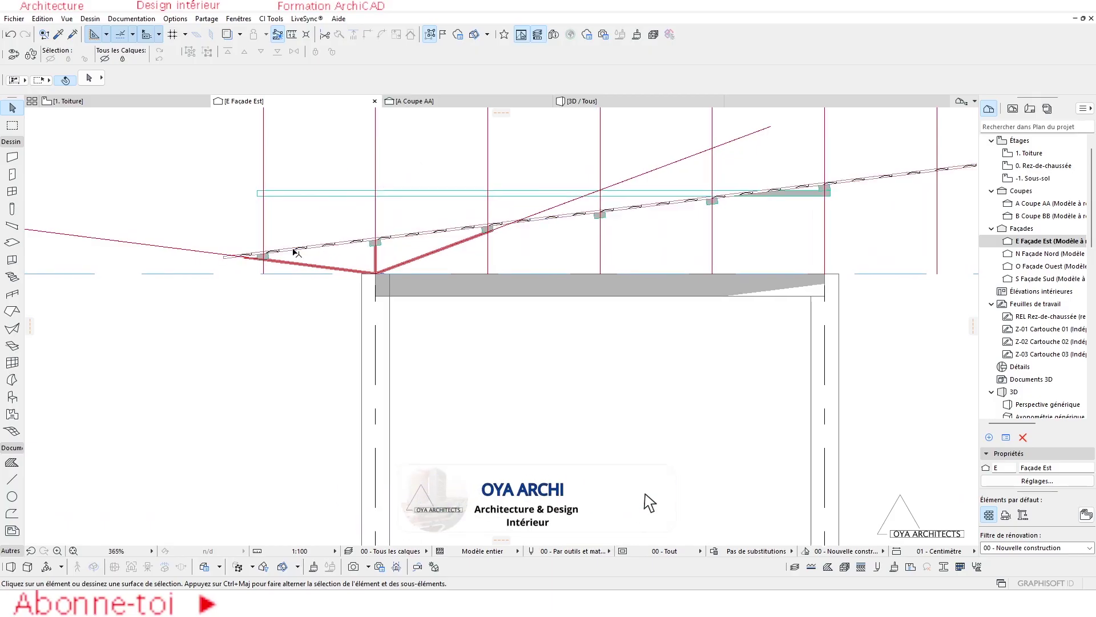
scroll(309, 249, up, 2)
scroll(304, 251, up, 1)
scroll(269, 248, down, 2)
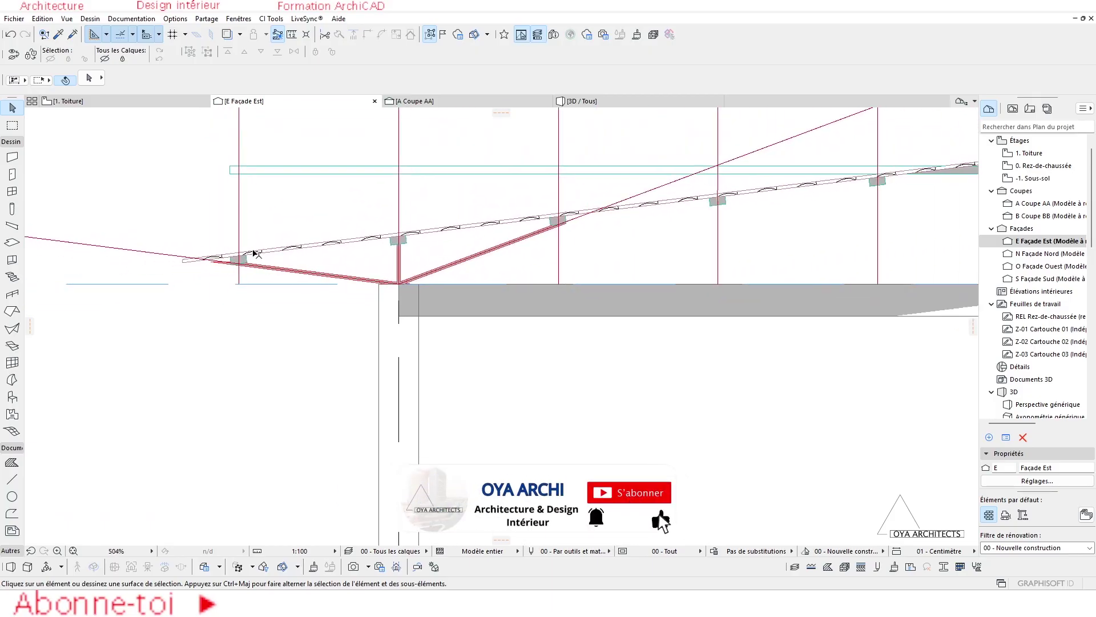
Move the roof together with its six purlins vertically upward in the east elevation, to a roof height of 560.9.
click(251, 260)
shift+click(247, 260)
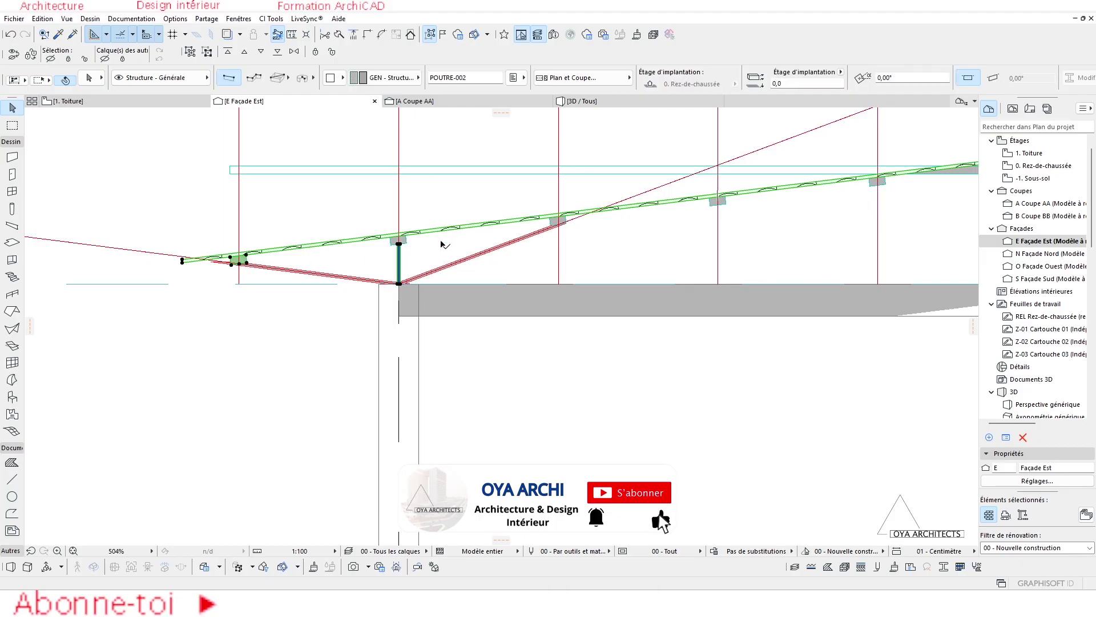
click(442, 244)
click(398, 240)
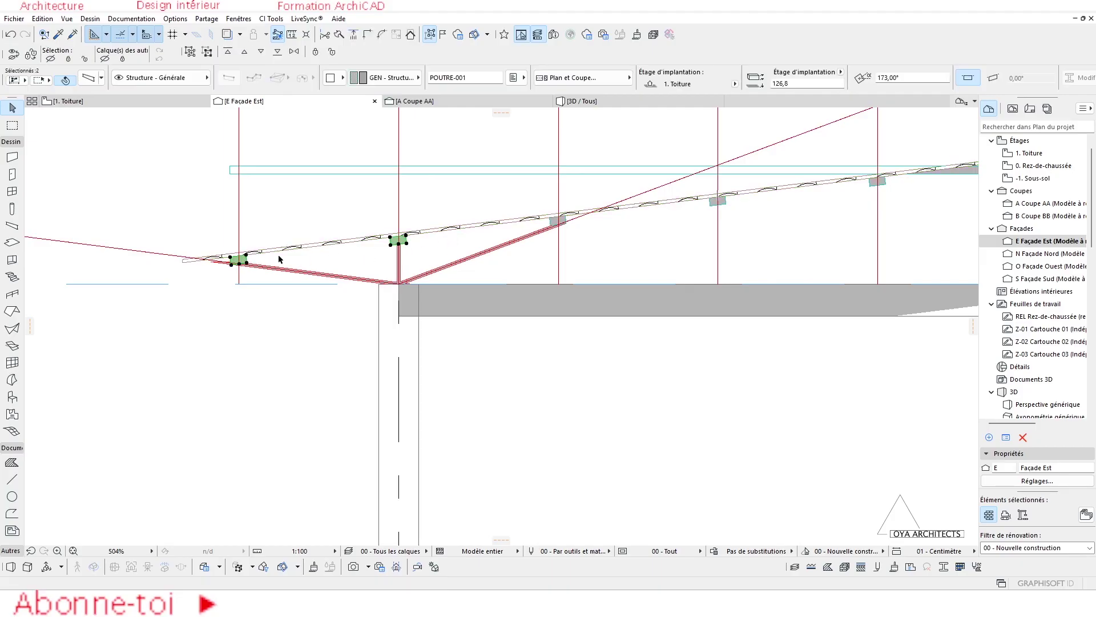
middle_drag(623, 232, 578, 236)
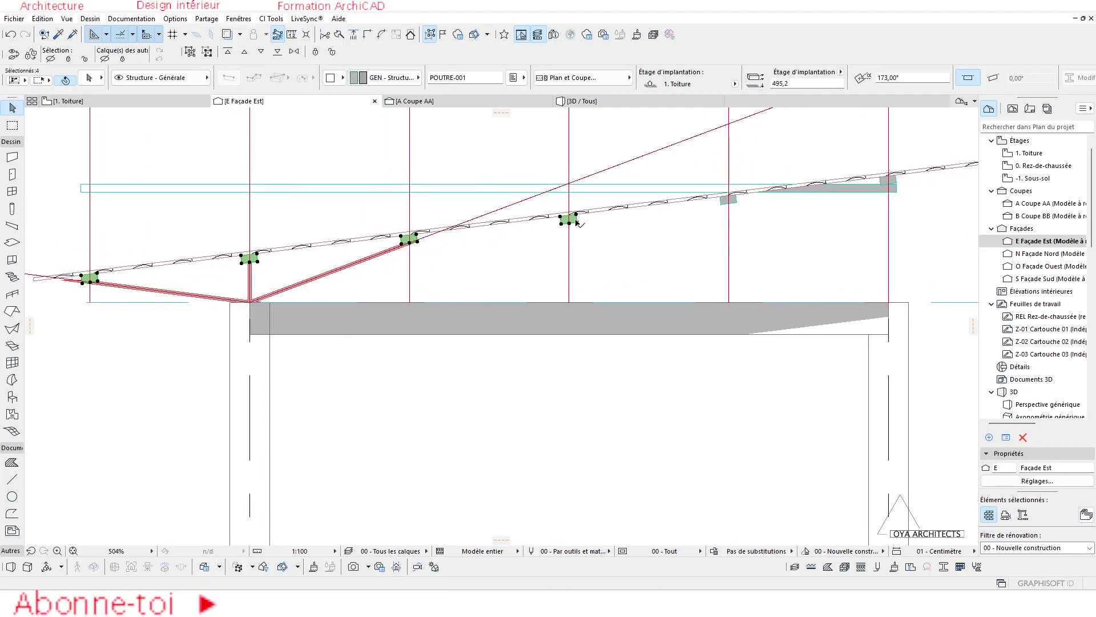
shift+click(757, 220)
key(ctrl+d)
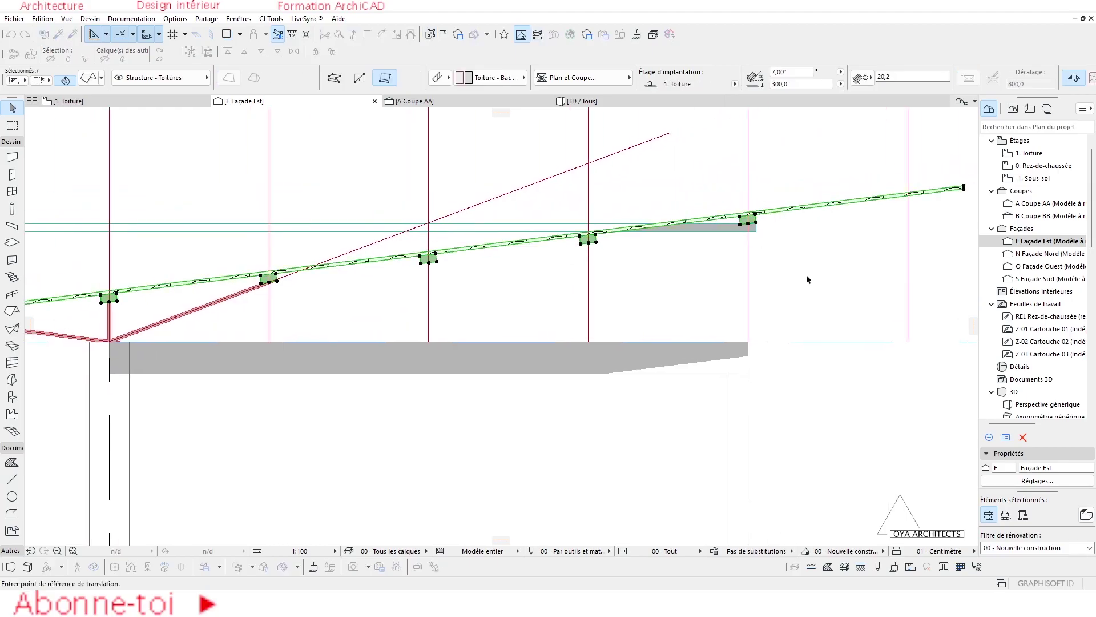
click(596, 234)
click(596, 194)
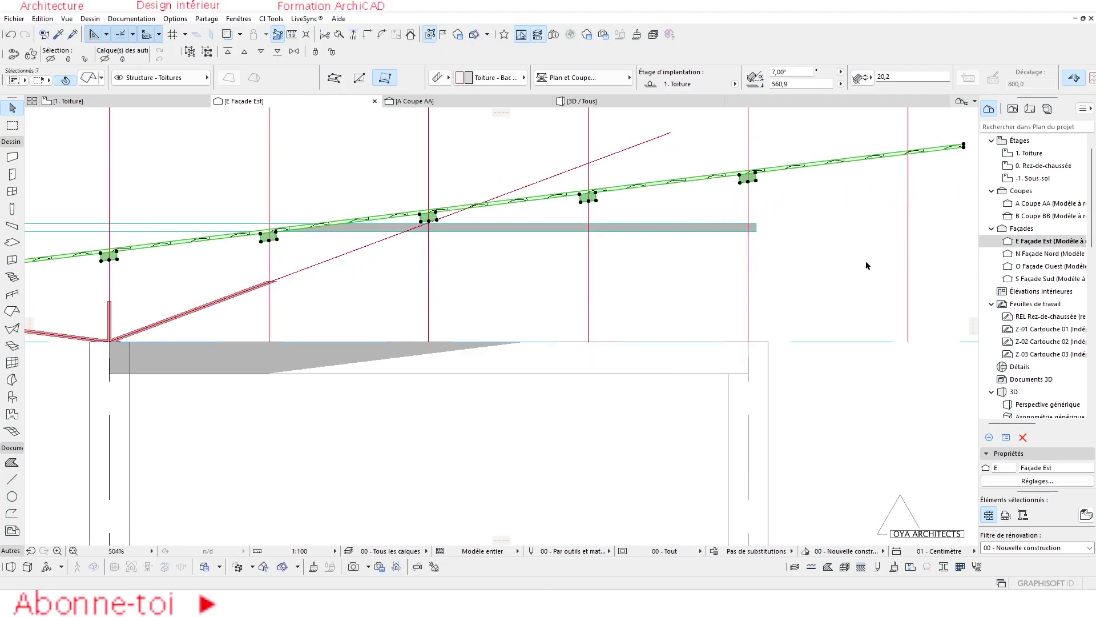
Move the horizontal beam vertically down to a height of 381.7, with its top touching the underside of the lowest purlin.
scroll(702, 264, down, 2)
click(817, 219)
scroll(784, 274, down, 2)
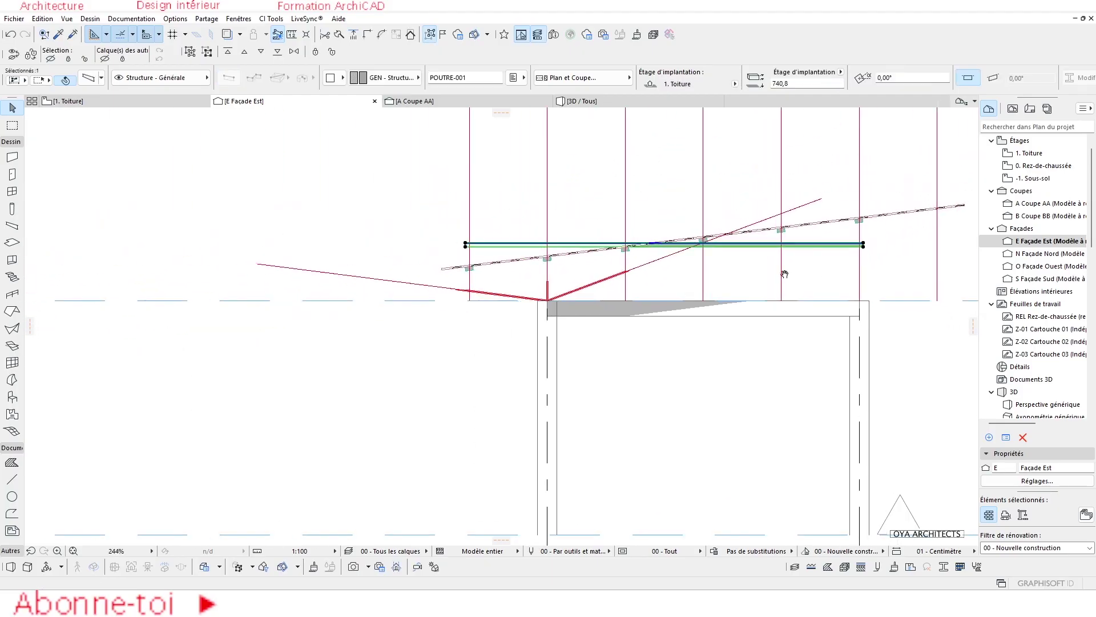
middle_drag(784, 274, 782, 307)
scroll(456, 283, up, 6)
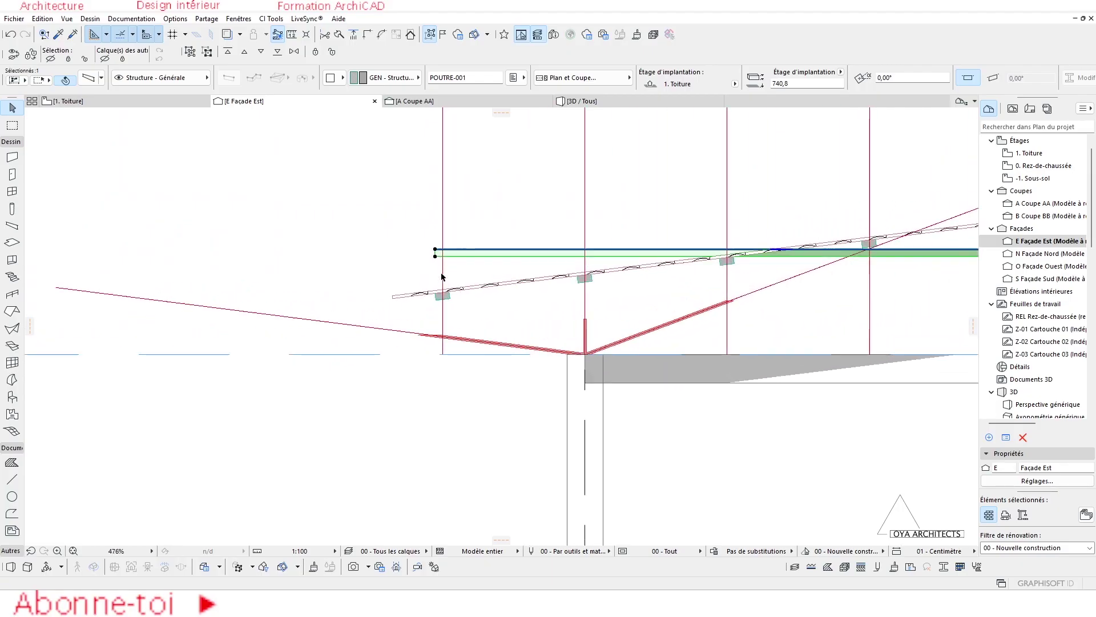
key(ctrl+d)
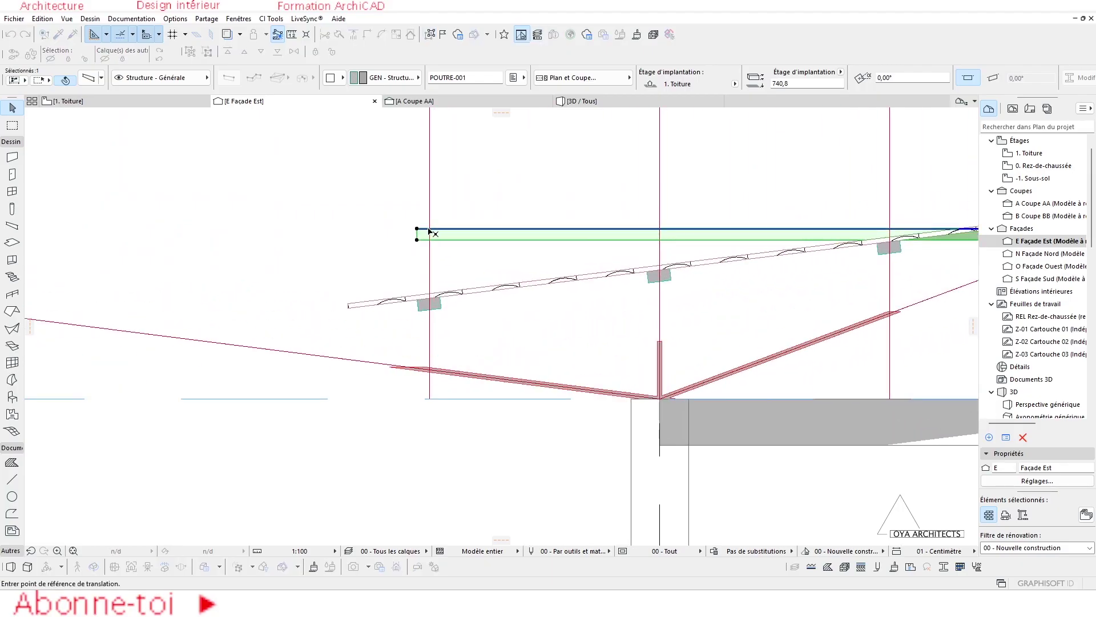
click(417, 229)
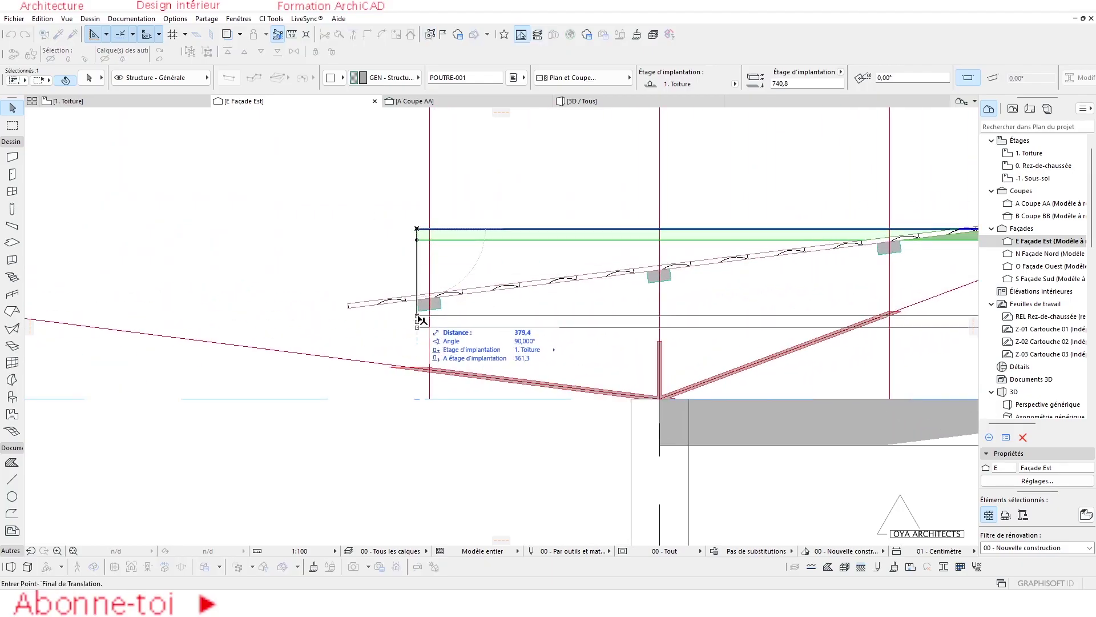
click(417, 309)
Try to angle the beam's end at the lowest purlin to match the slope of that purlin's underside.
scroll(423, 313, up, 10)
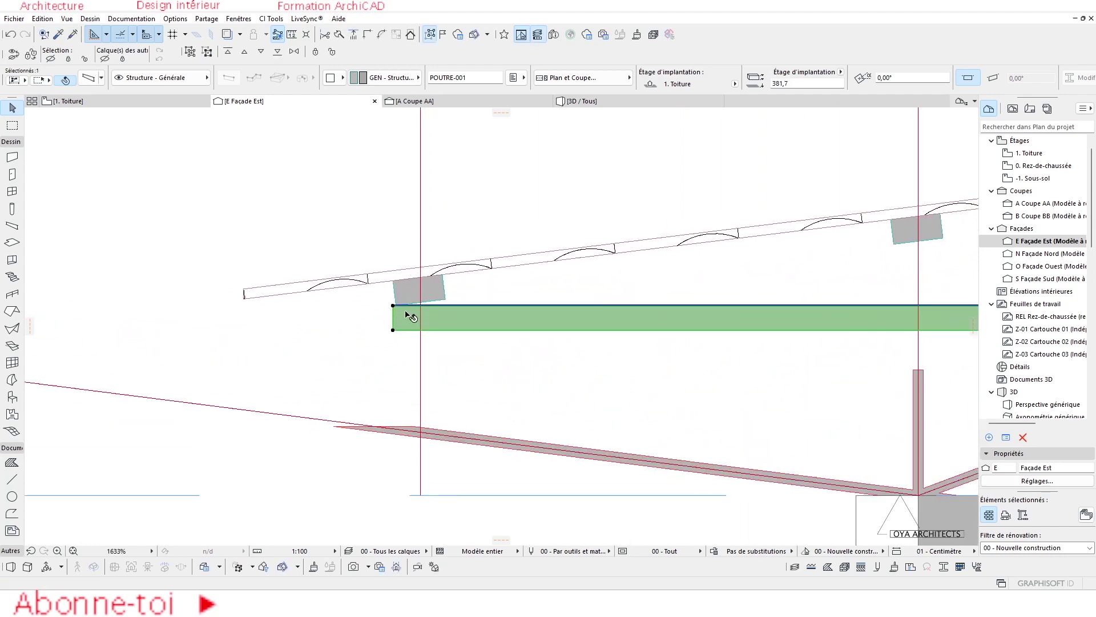
mouse_move(384, 314)
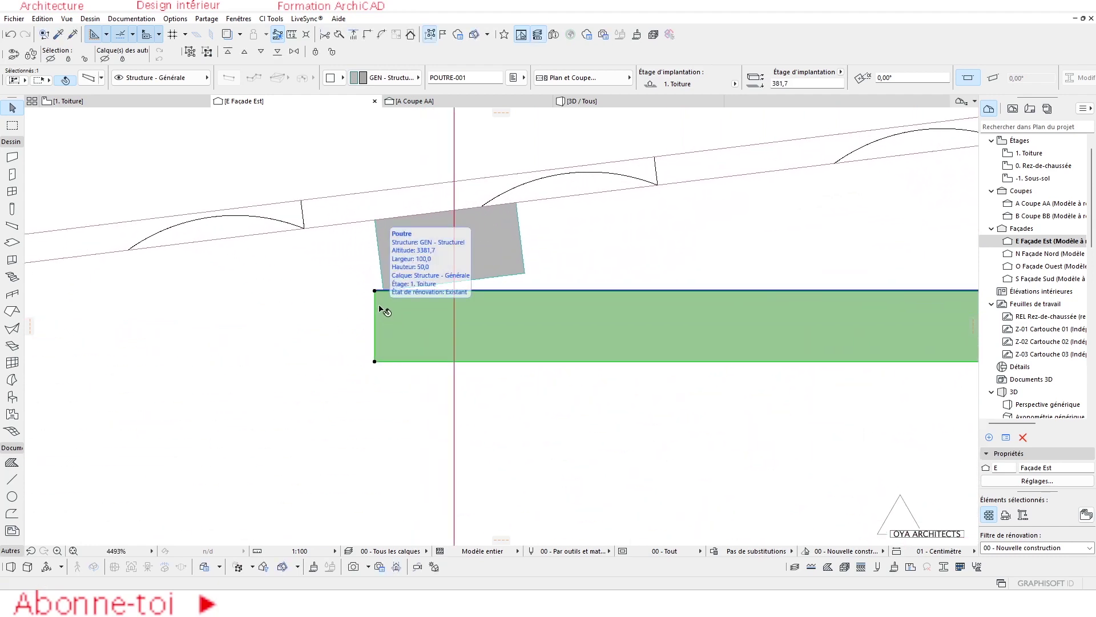
scroll(382, 302, up, 6)
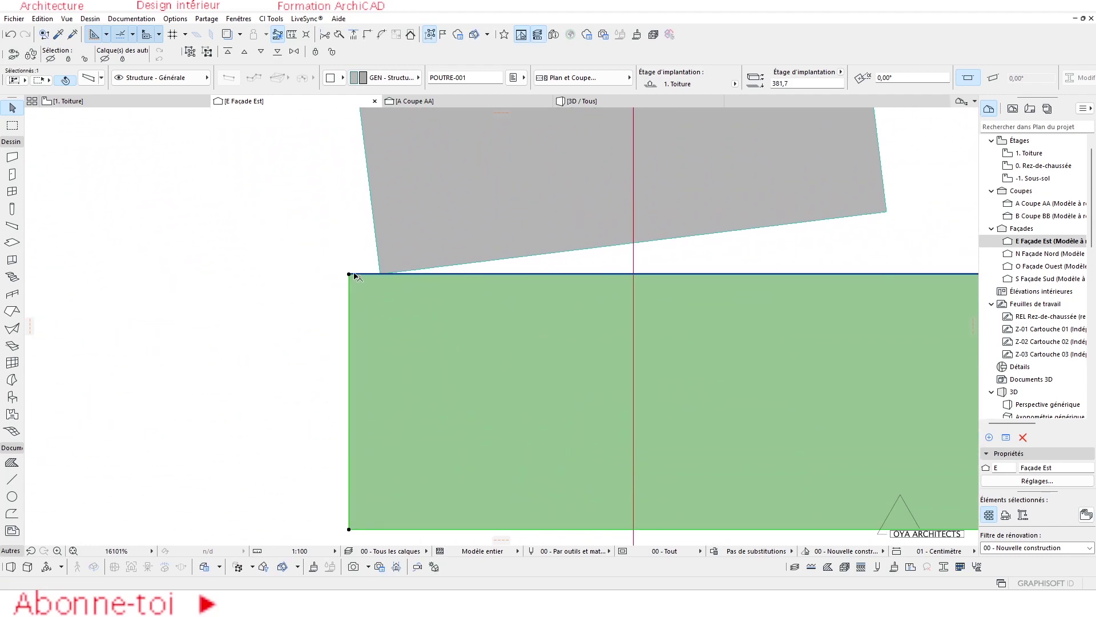
click(349, 275)
click(420, 334)
click(660, 340)
scroll(373, 274, down, 3)
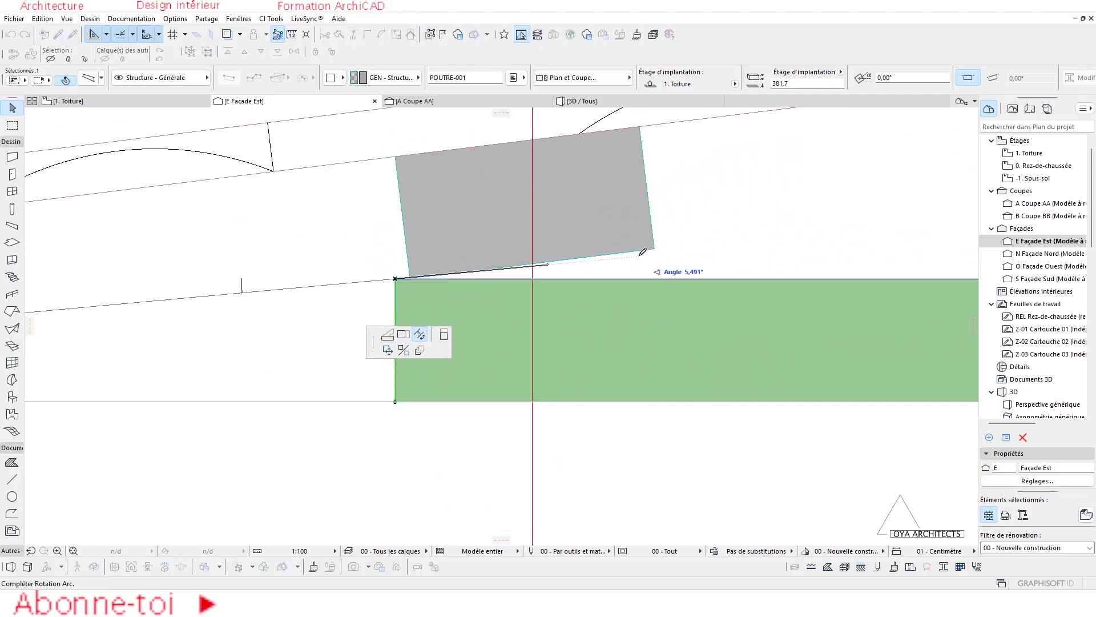
click(659, 248)
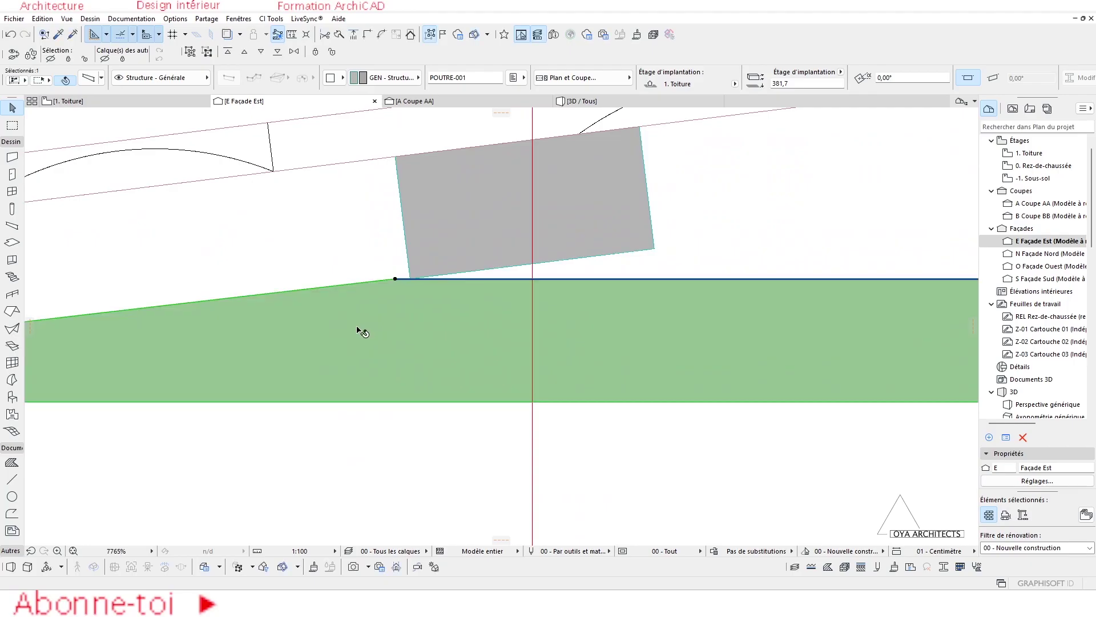
scroll(529, 318, down, 5)
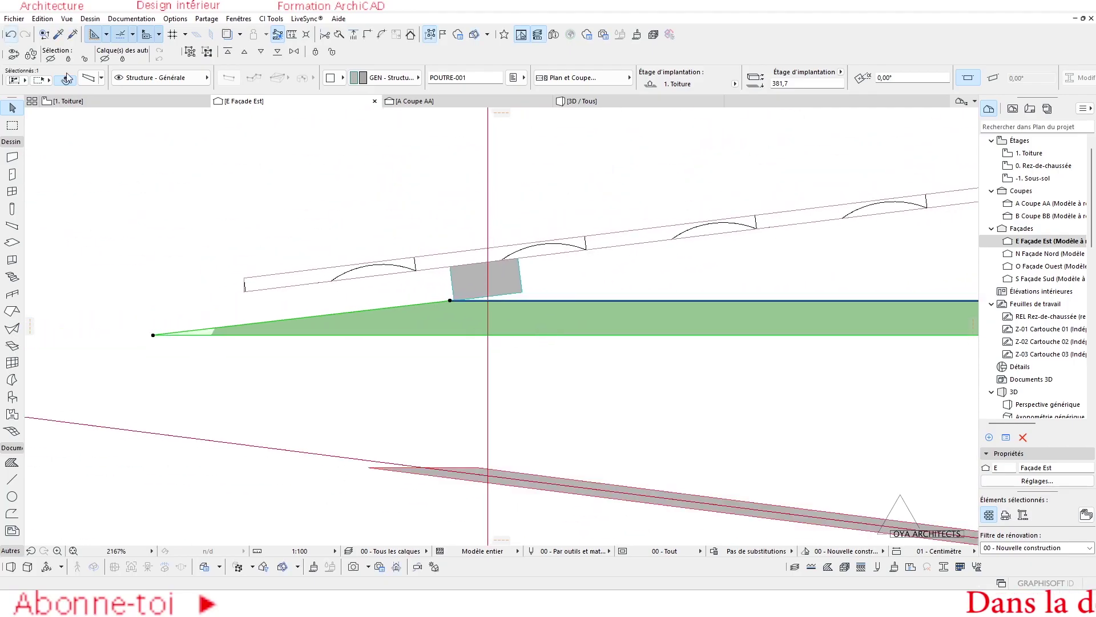
key(ctrl+z)
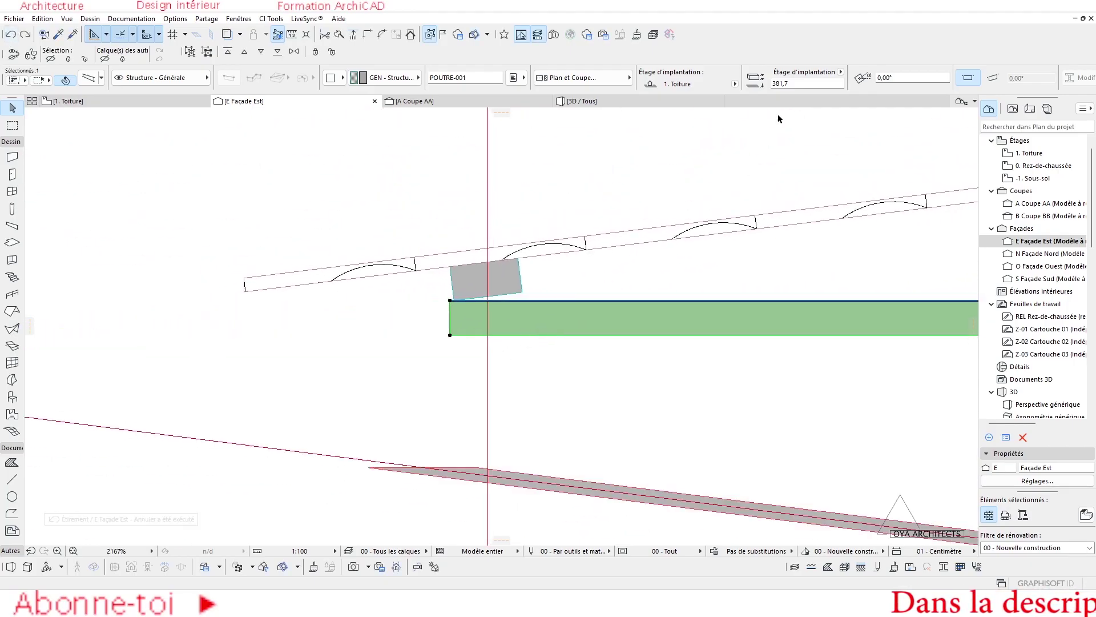
Slope the beam at -6.99° by raising its far end to the lower corner of the uppermost purlin.
scroll(573, 268, down, 8)
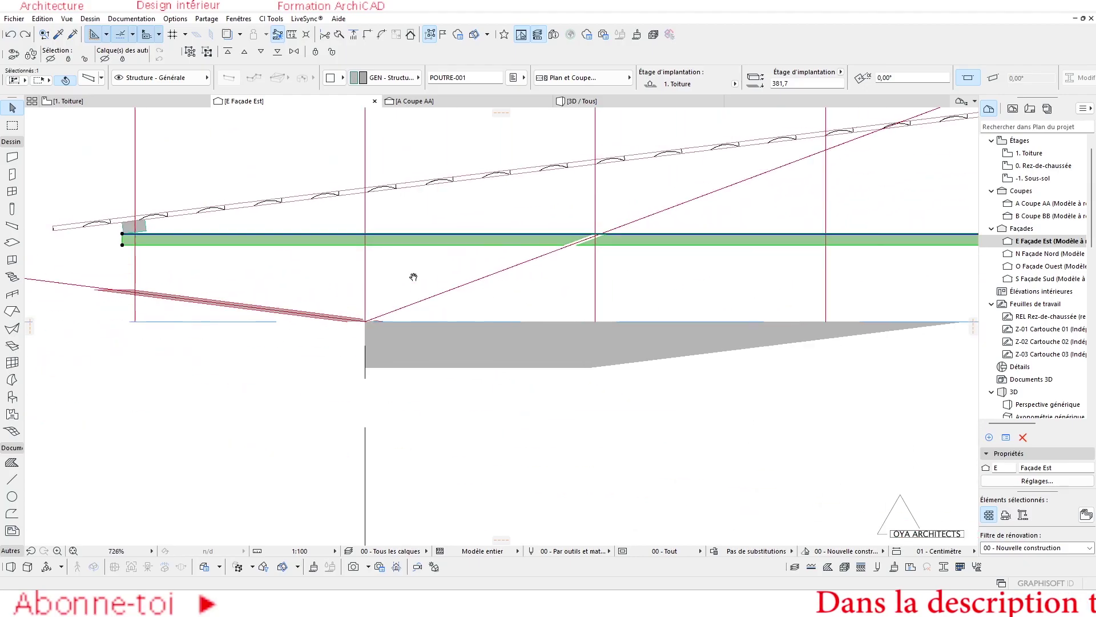
click(495, 280)
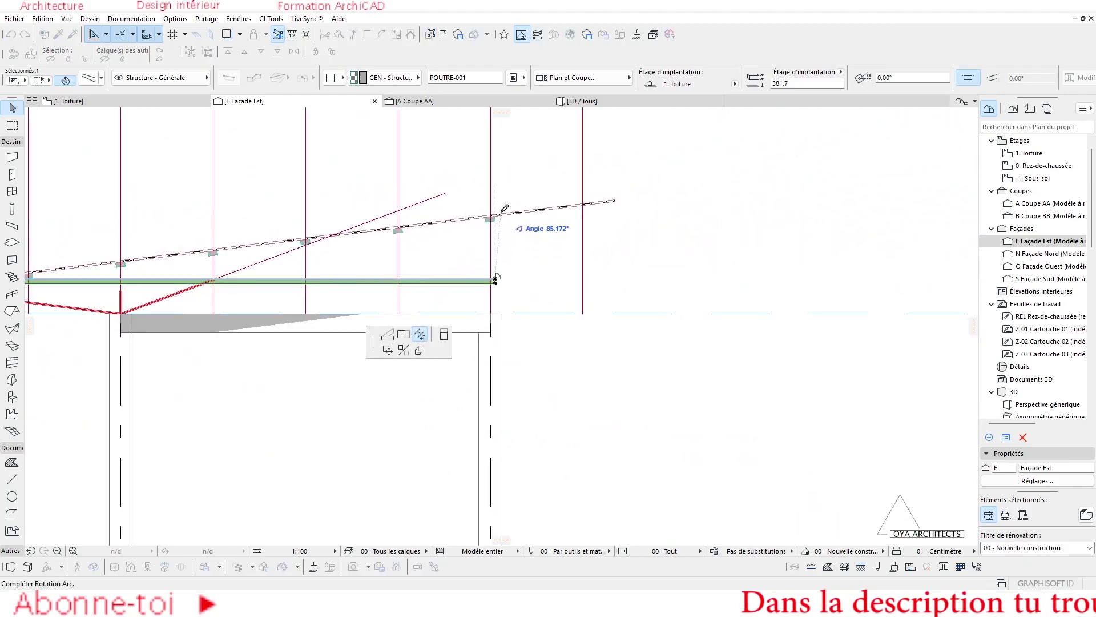
scroll(493, 223, up, 5)
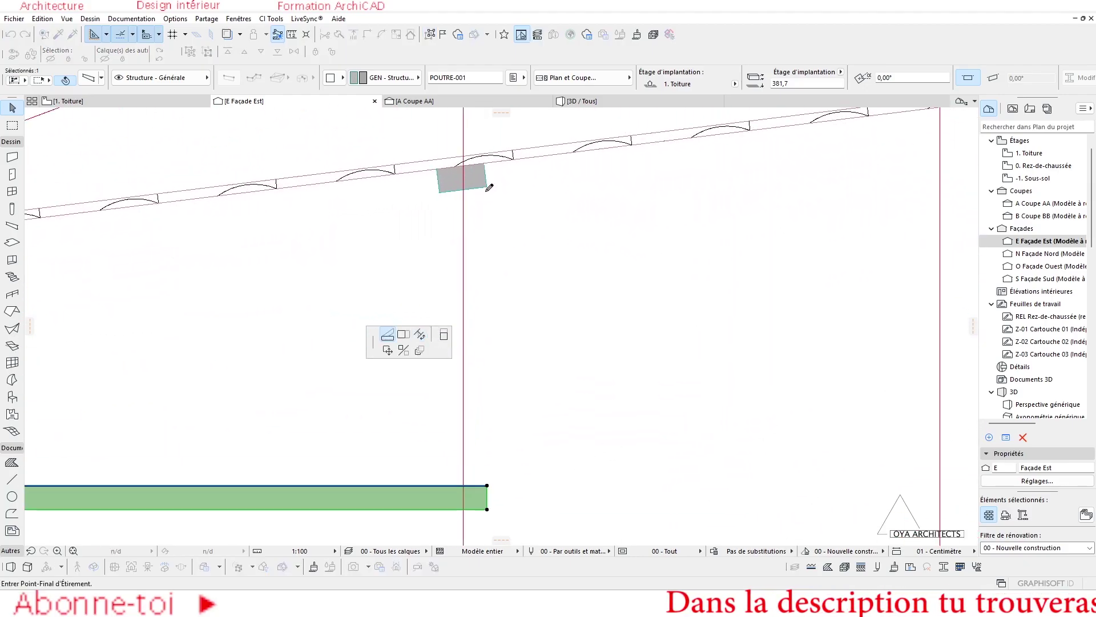
click(753, 233)
scroll(765, 248, down, 8)
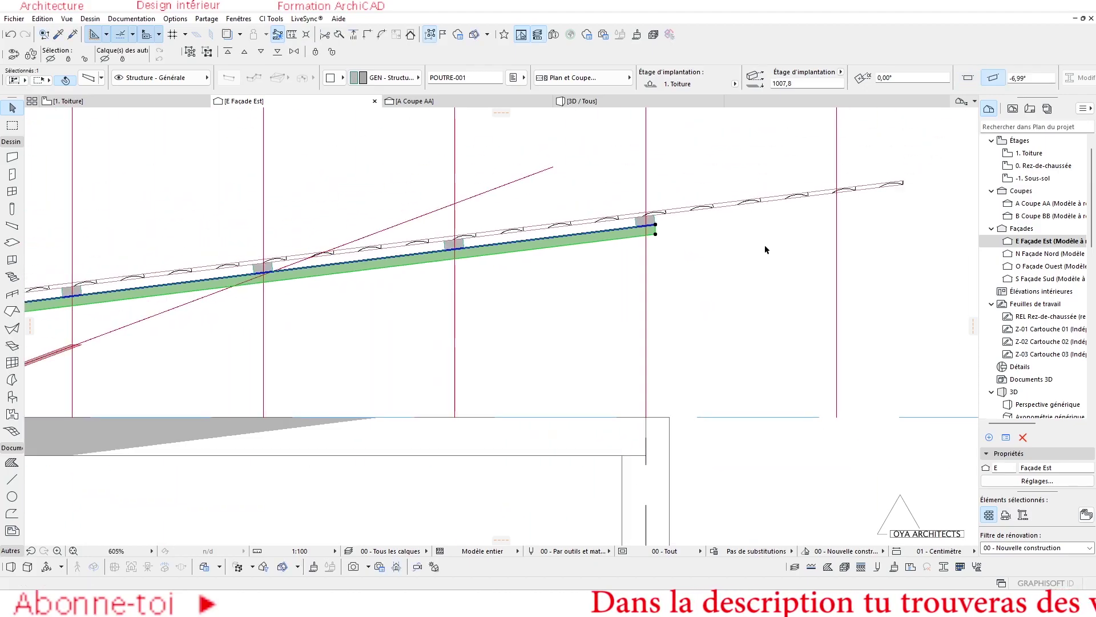
Move the roof, sloped beam and all six purlins vertically down until the beam rests on the vertical post, at roof height 351.9.
scroll(480, 285, up, 8)
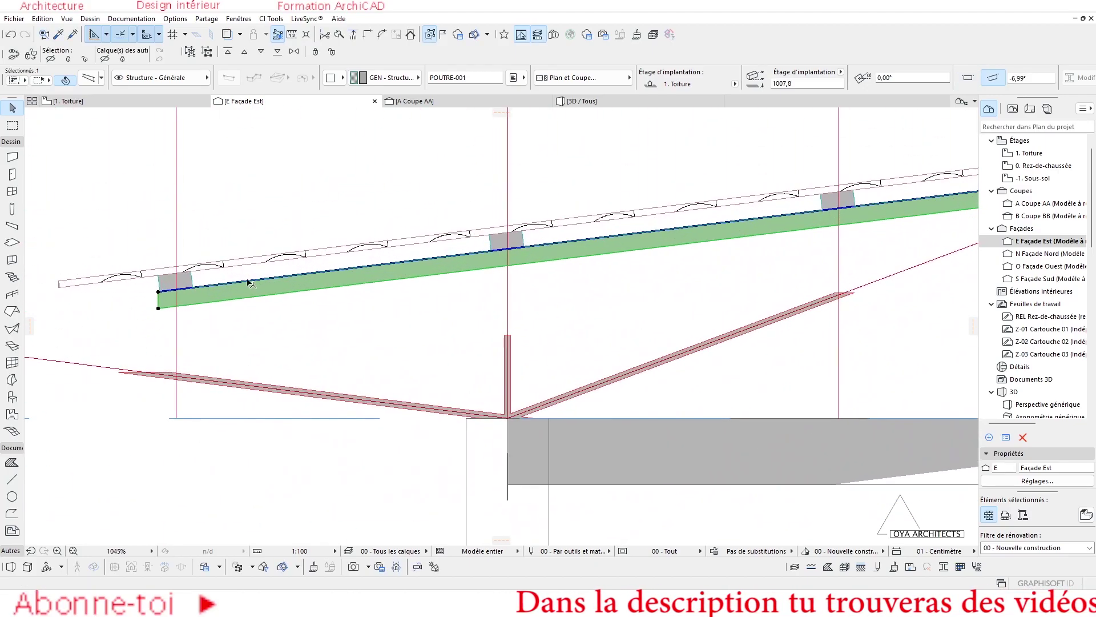
key(Escape)
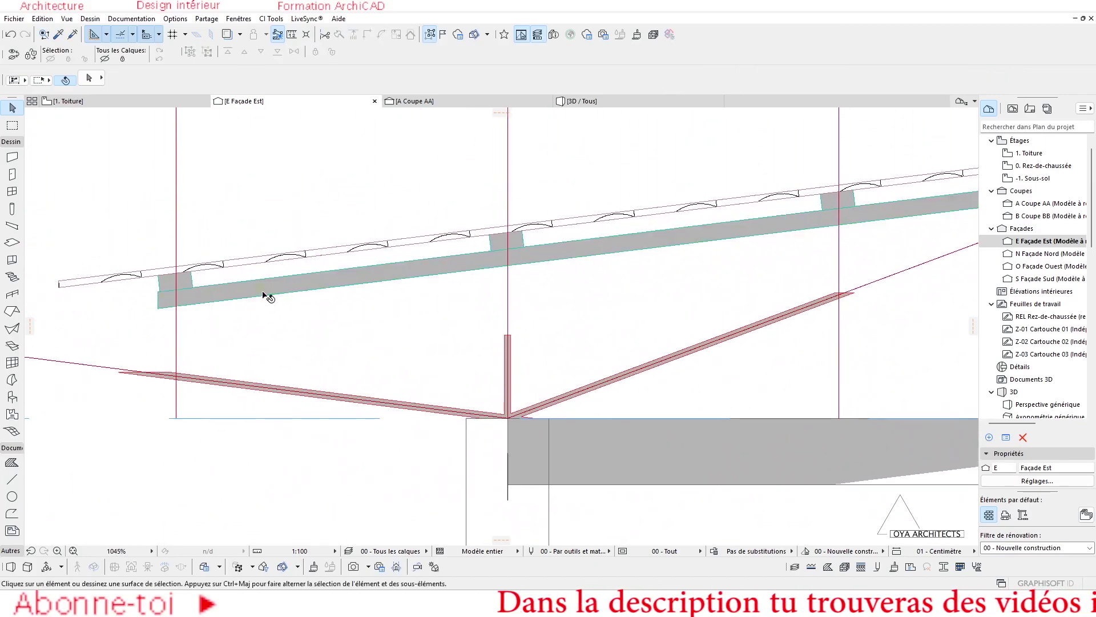
click(188, 276)
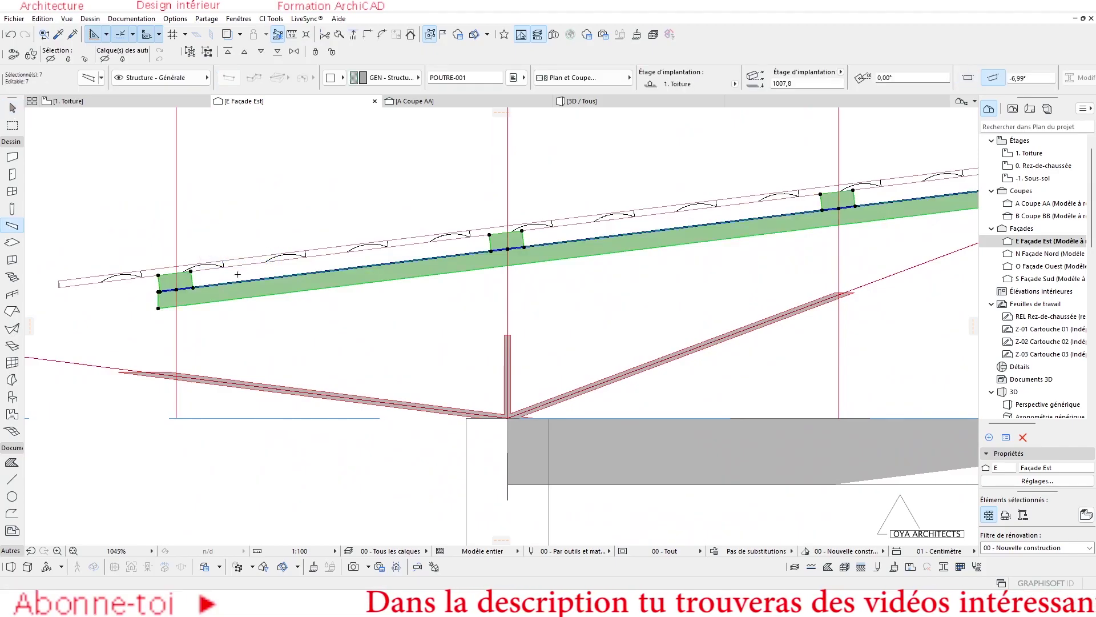
click(244, 263)
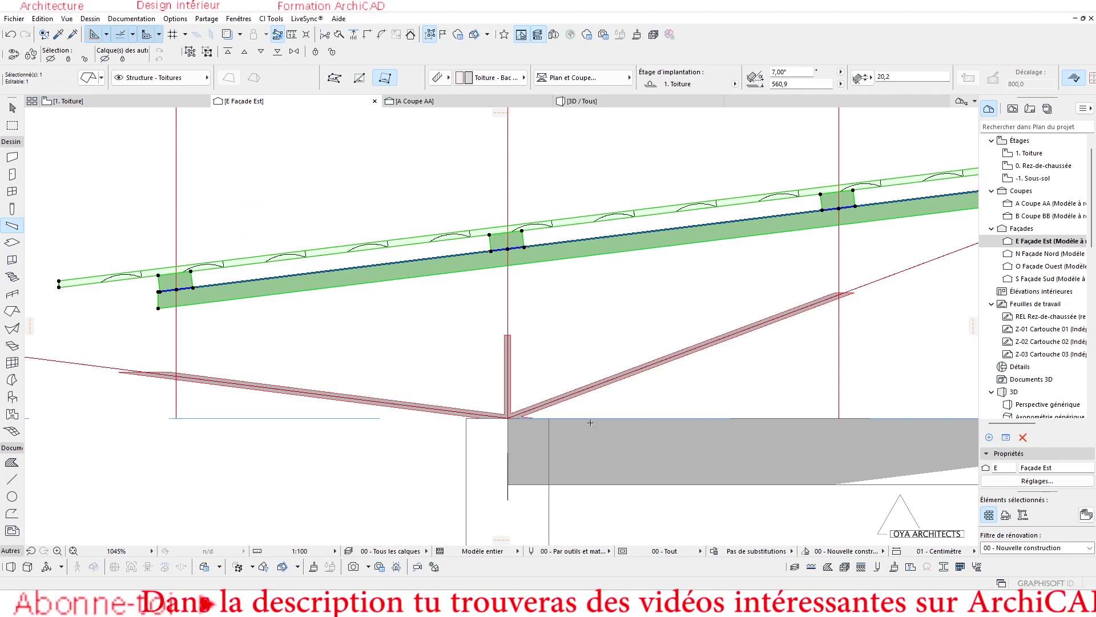
key(ctrl+d)
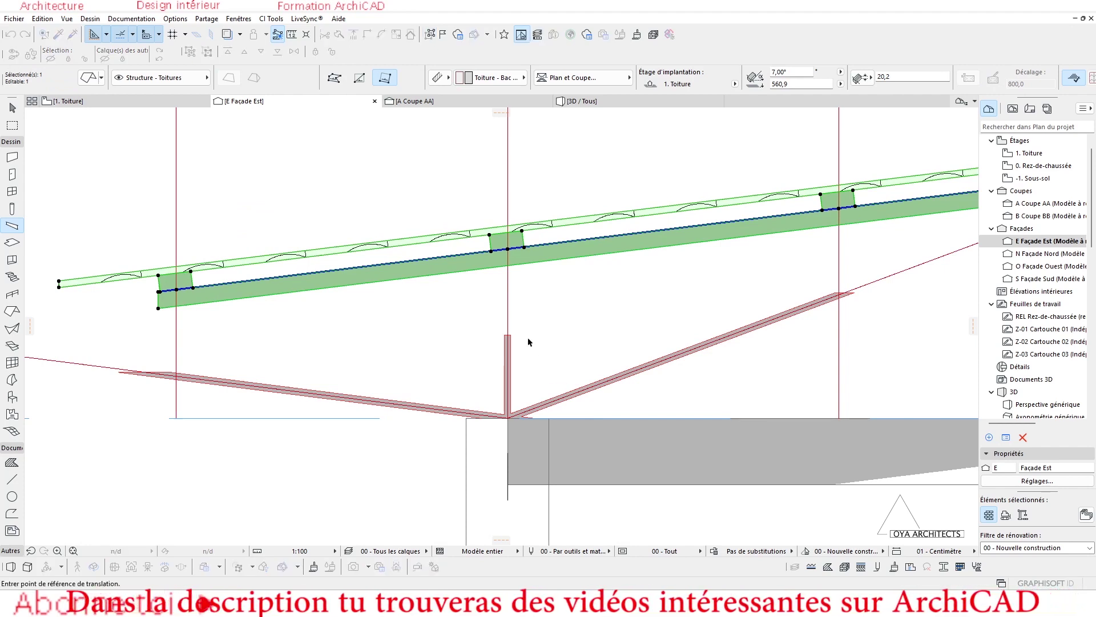
scroll(508, 260, up, 3)
click(514, 255)
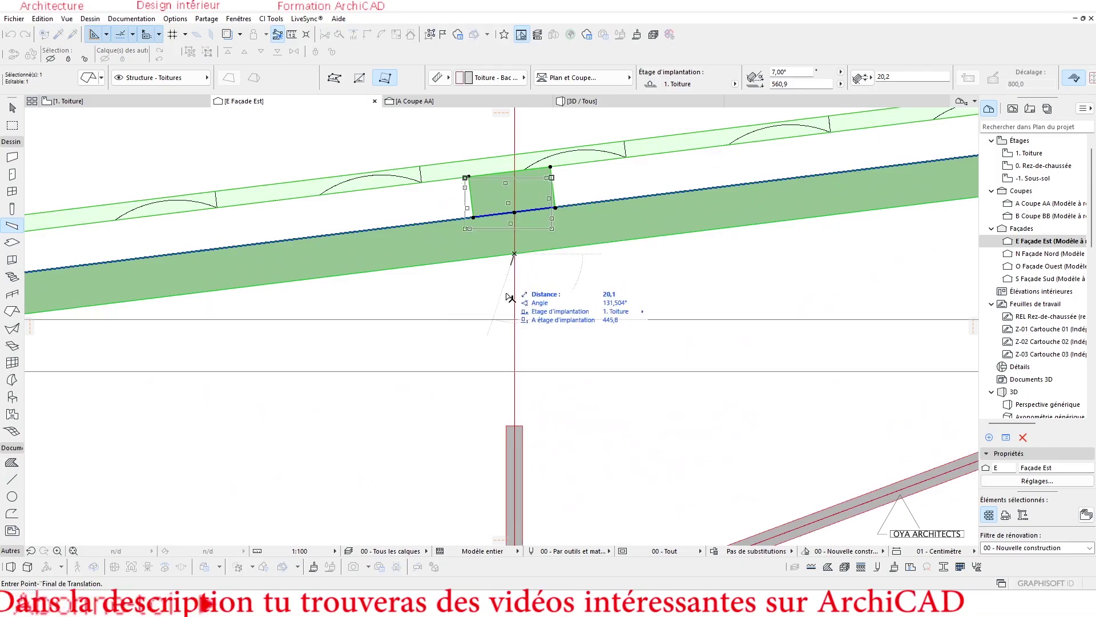
click(515, 426)
scroll(701, 327, down, 10)
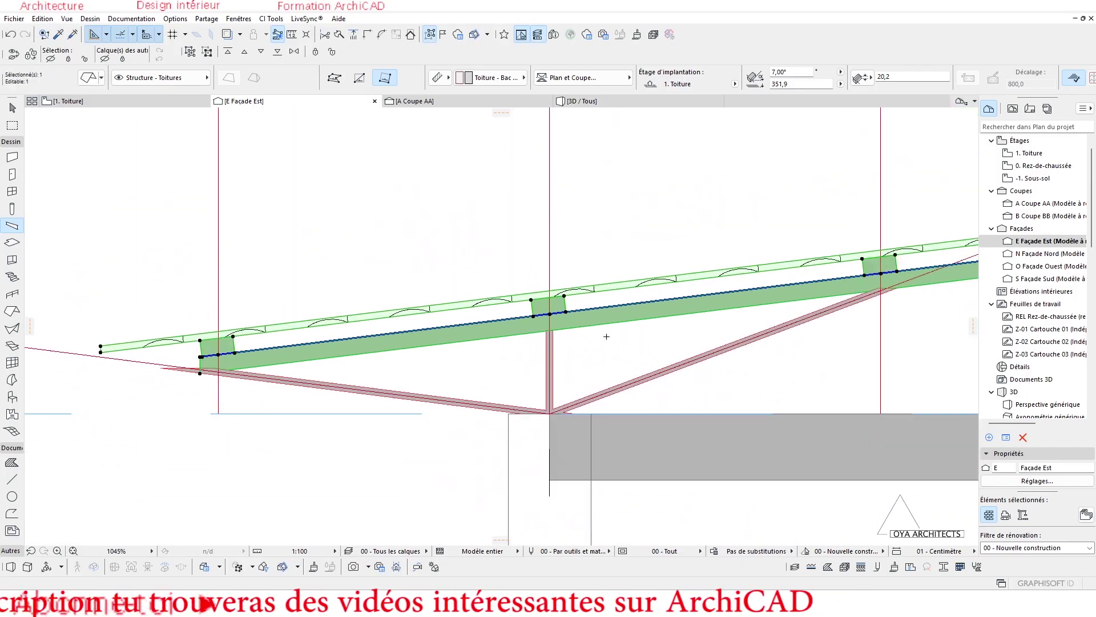
scroll(531, 361, down, 2)
scroll(536, 297, up, 4)
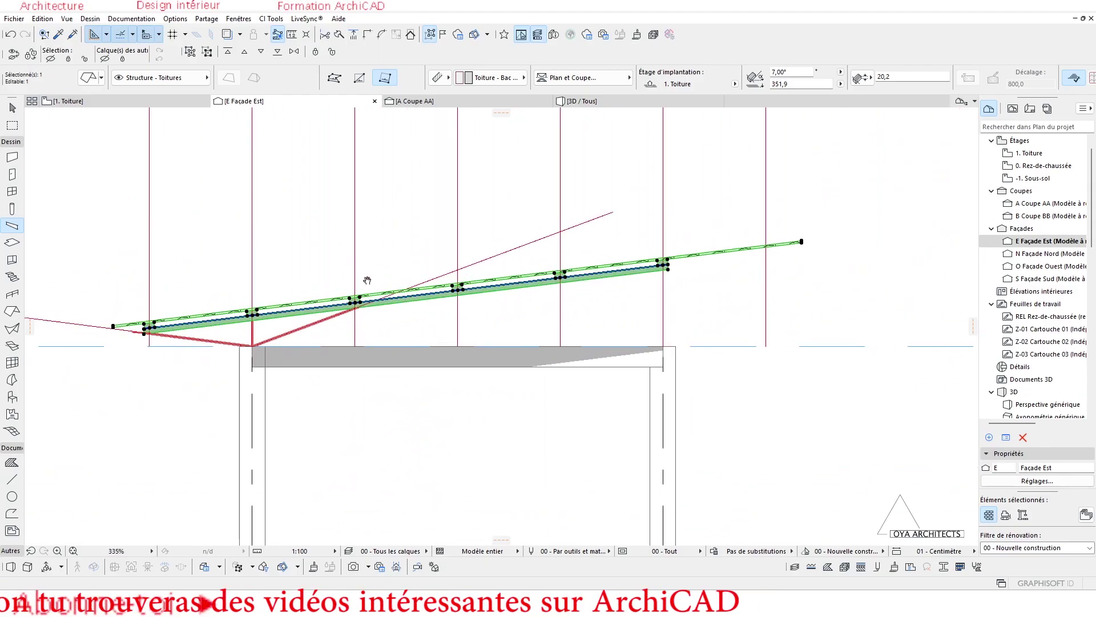
scroll(542, 246, down, 2)
scroll(543, 245, up, 5)
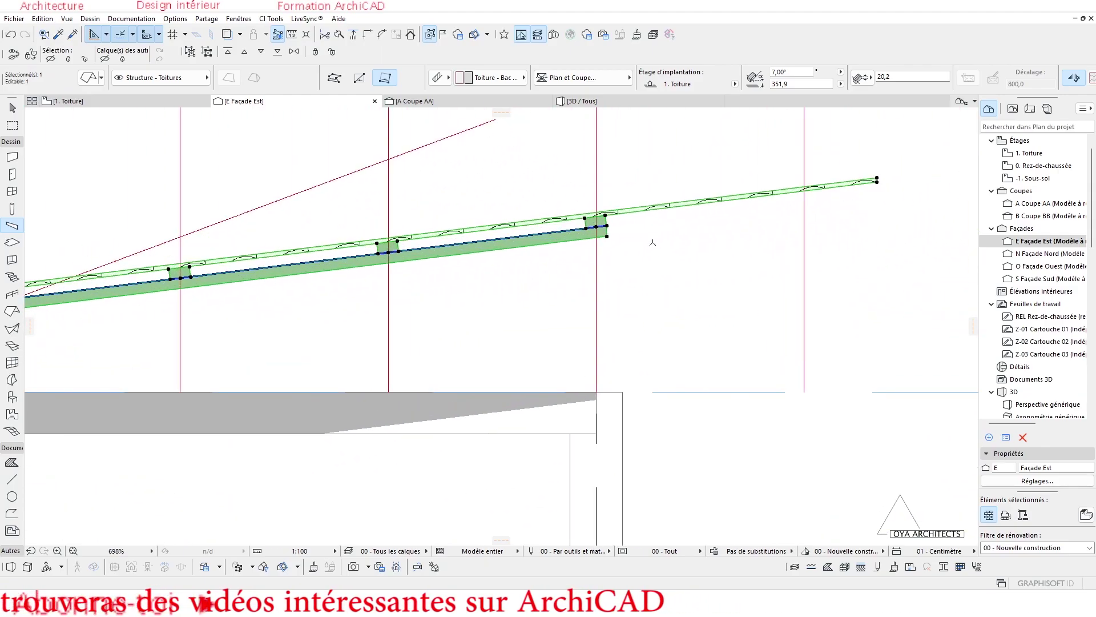
key(Escape)
Copy the uppermost purlin 1007.5 along the 7° underside of the roof to the next axis.
scroll(628, 240, down, 5)
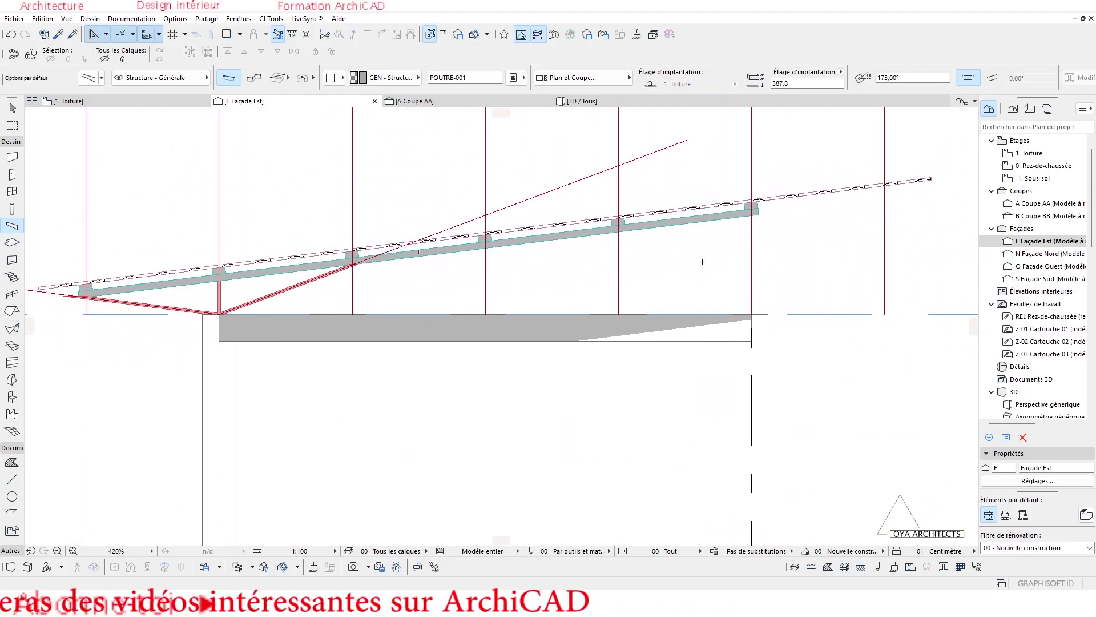
scroll(724, 231, down, 4)
scroll(590, 258, up, 4)
scroll(589, 258, up, 7)
key(shift)
click(495, 244)
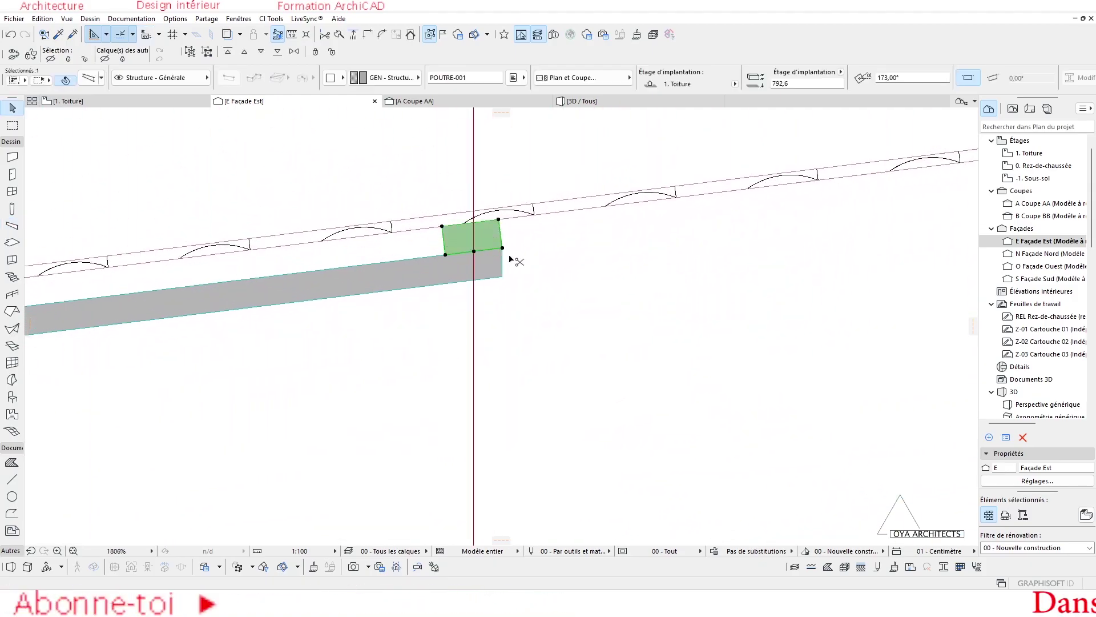
key(ctrl+alt+d)
scroll(510, 260, up, 3)
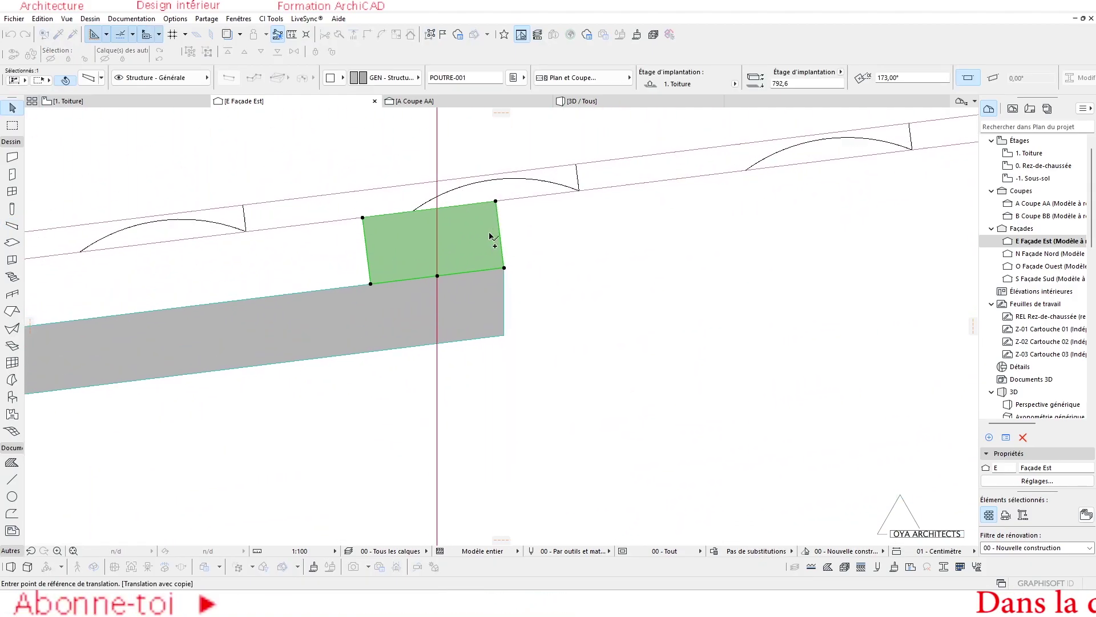
click(435, 209)
scroll(429, 238, down, 5)
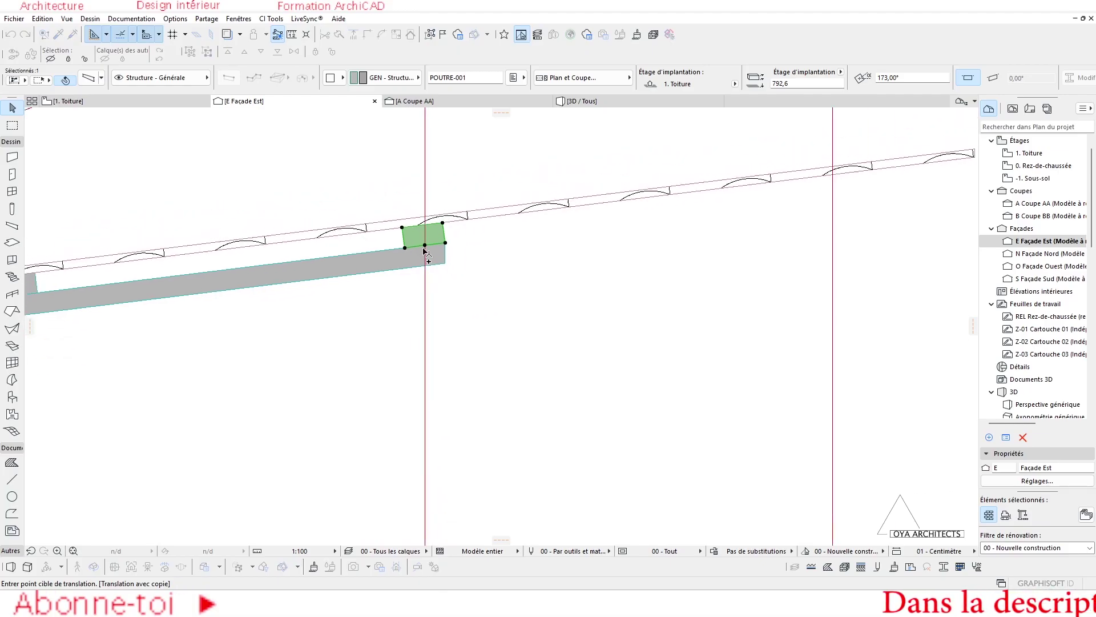
scroll(428, 238, up, 4)
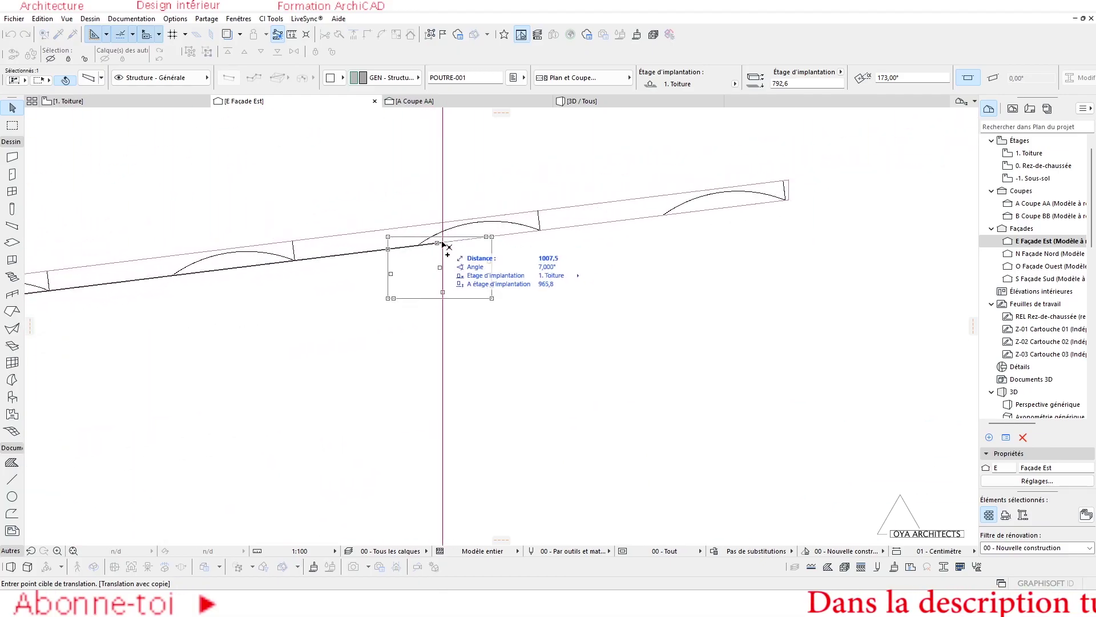
click(447, 246)
scroll(198, 313, down, 5)
key(Escape)
Extend the sloped beam's upper end along its slope past the new purlin, to a length of 6251.1.
click(245, 290)
click(277, 284)
click(403, 335)
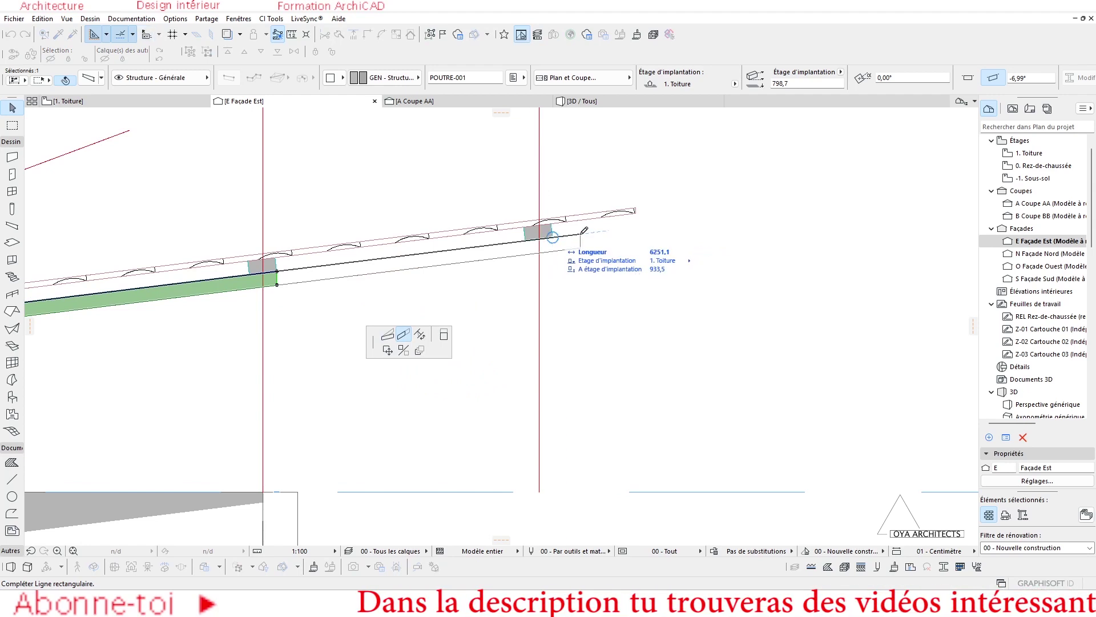
click(635, 228)
key(Escape)
scroll(351, 293, down, 5)
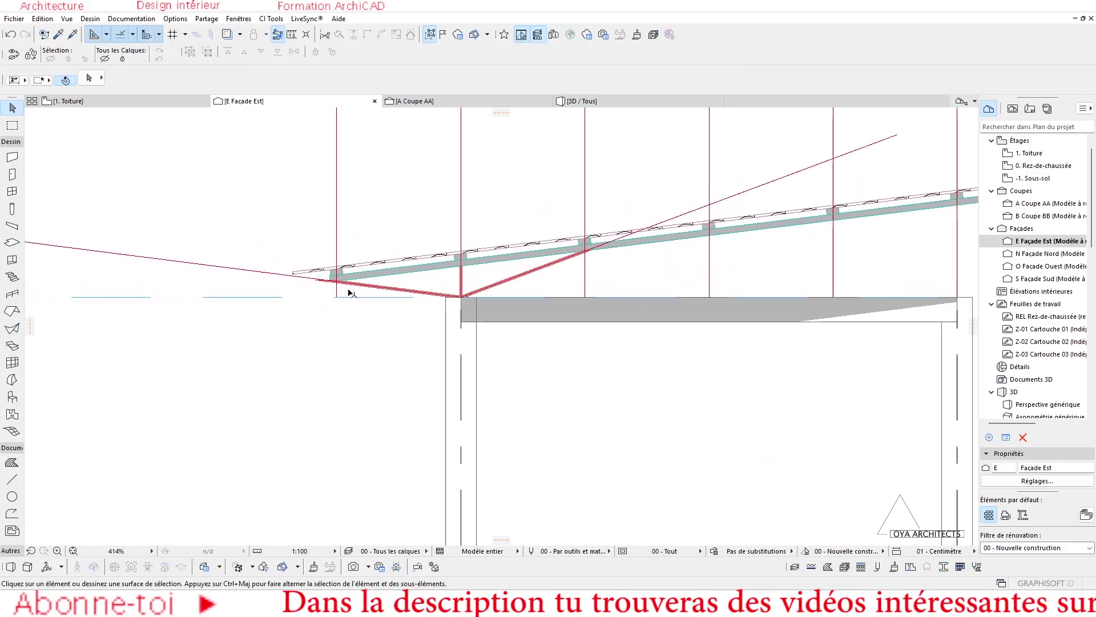
Try to stretch the sloped beam's lower end along its slope at the lowest purlin, and undo that change.
scroll(351, 293, up, 5)
click(360, 262)
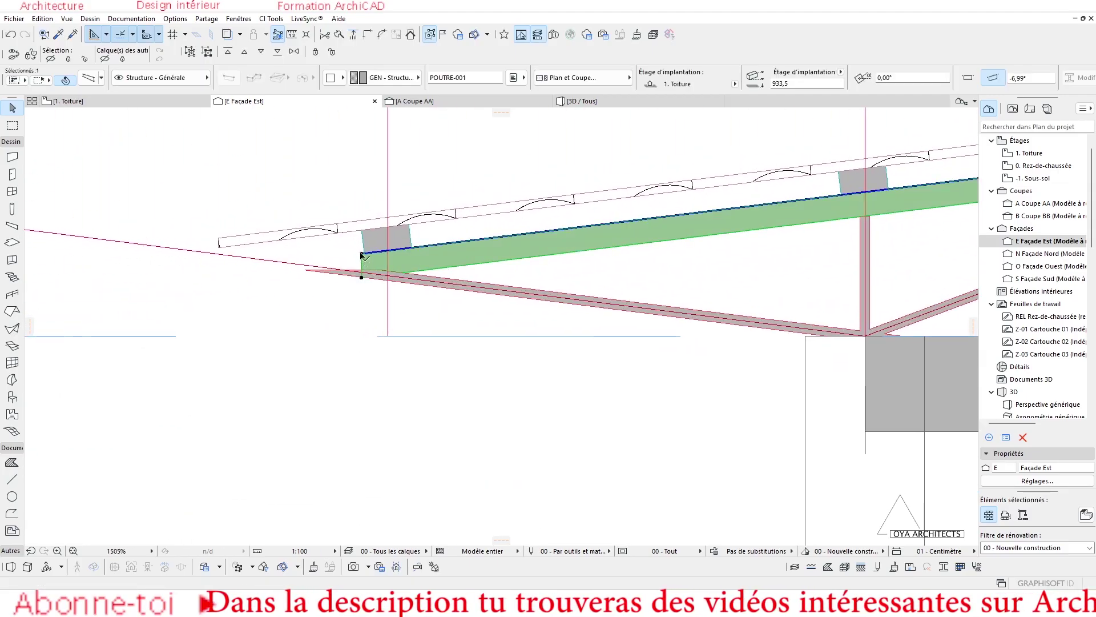
click(361, 254)
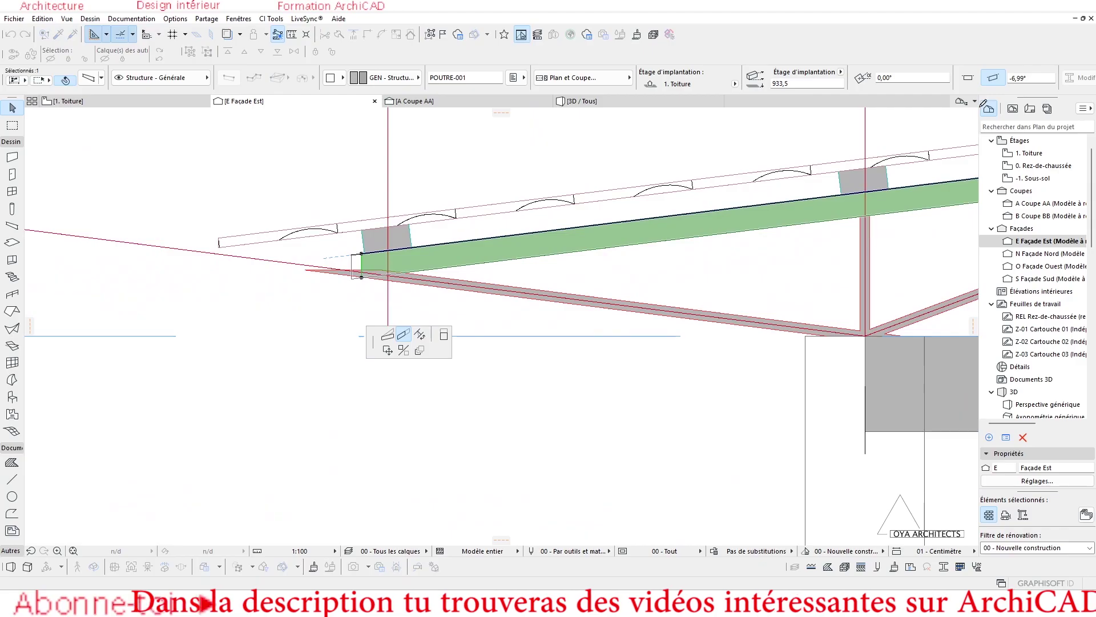
key(Delete)
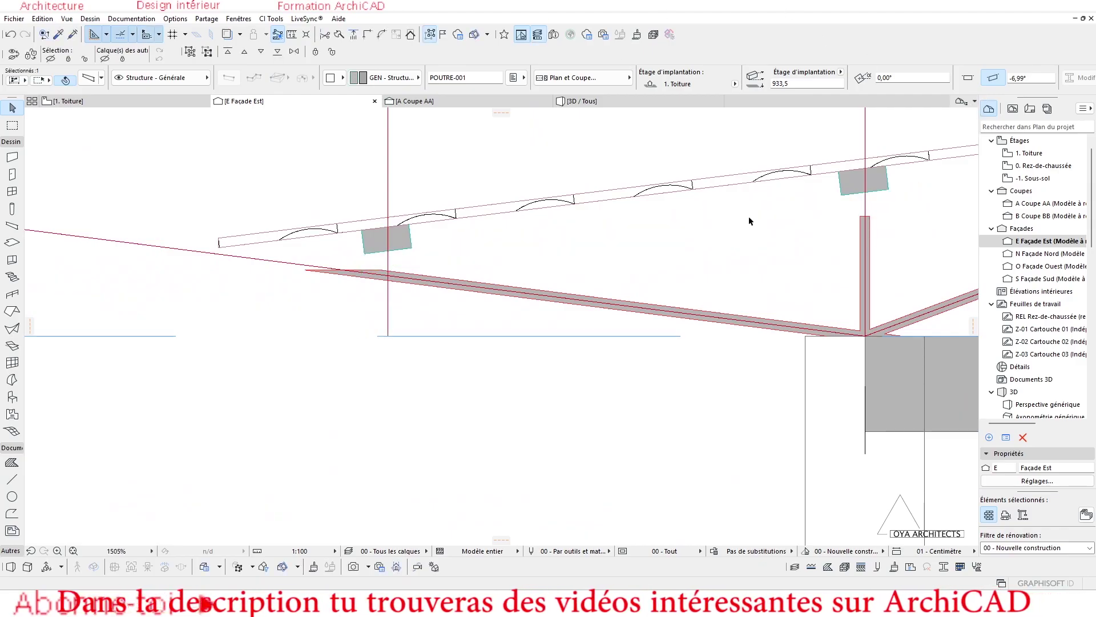
click(11, 35)
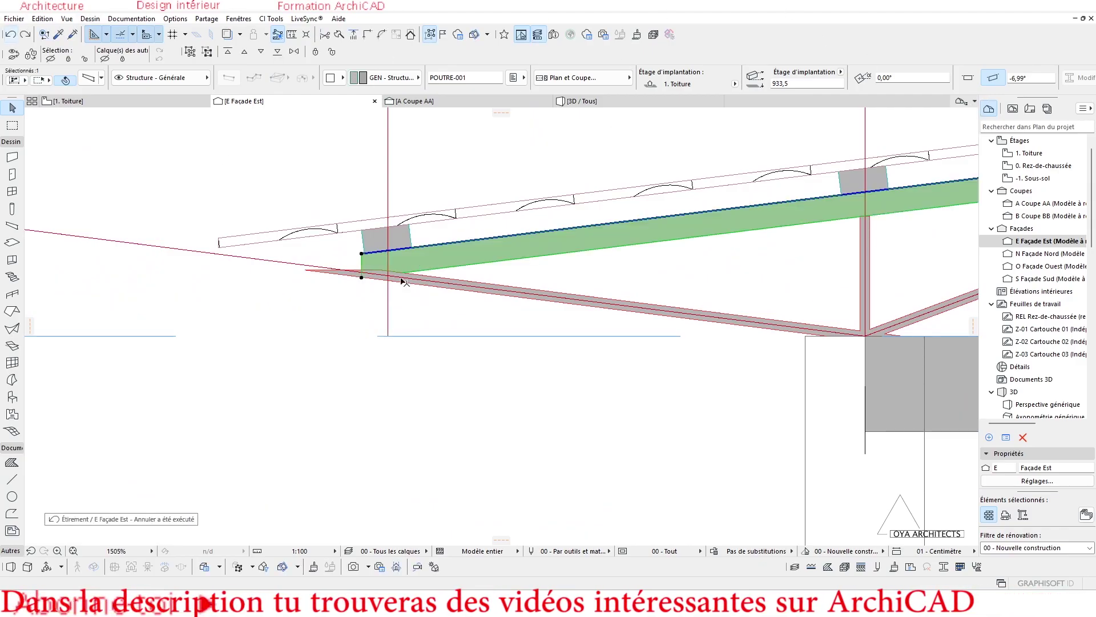
Extend the sloped beam's lower end along its slope past the lowest purlin, to a length of 6401.1.
click(362, 254)
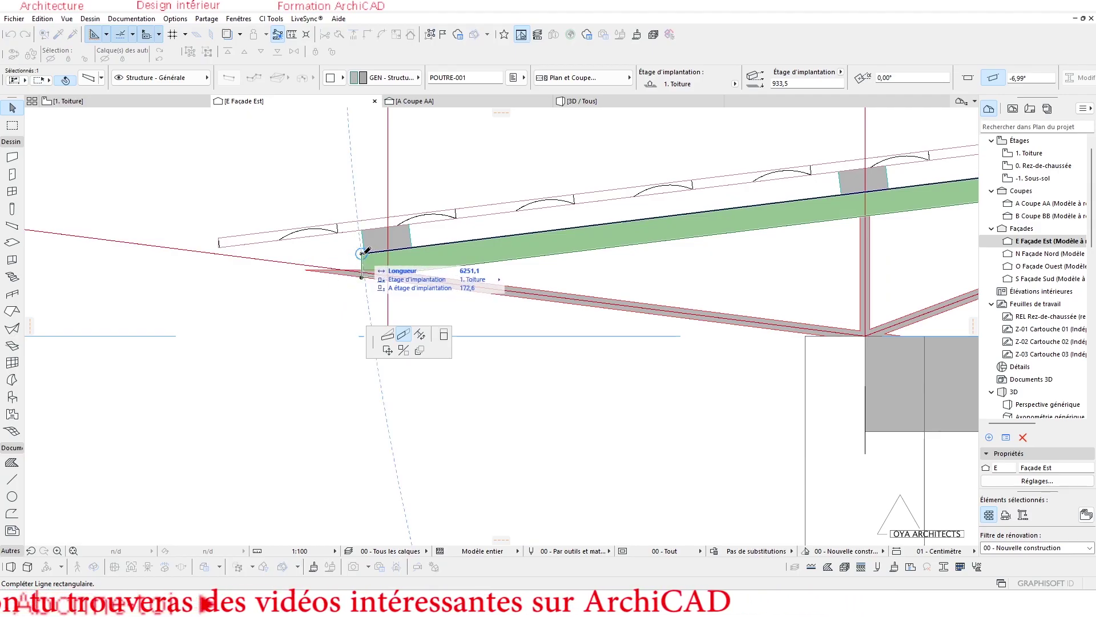
click(315, 259)
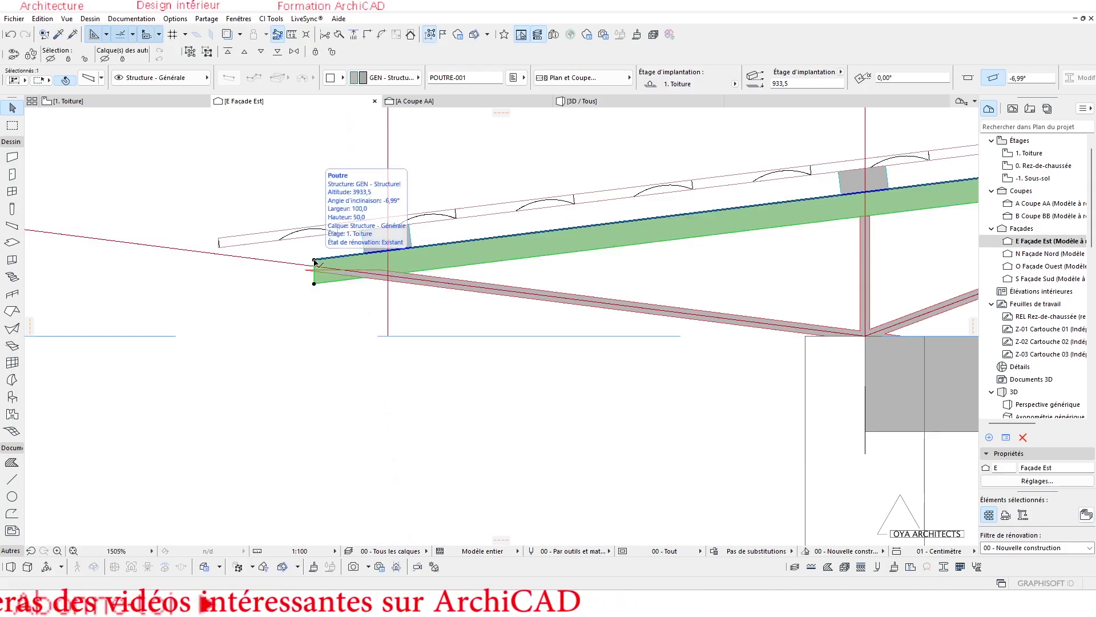
click(315, 261)
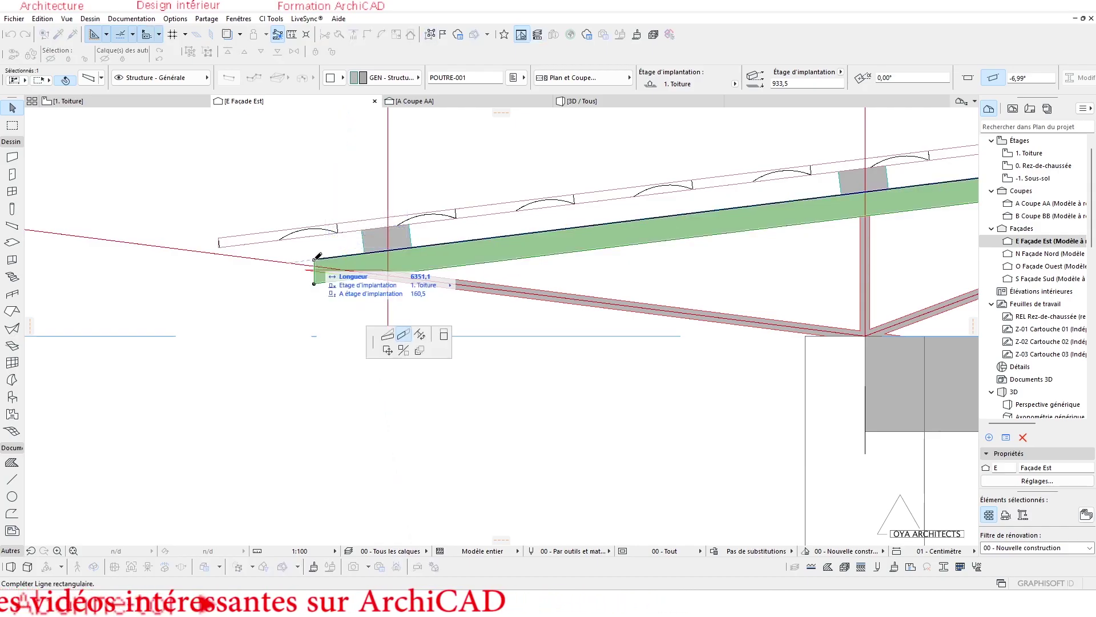
click(292, 262)
key(Escape)
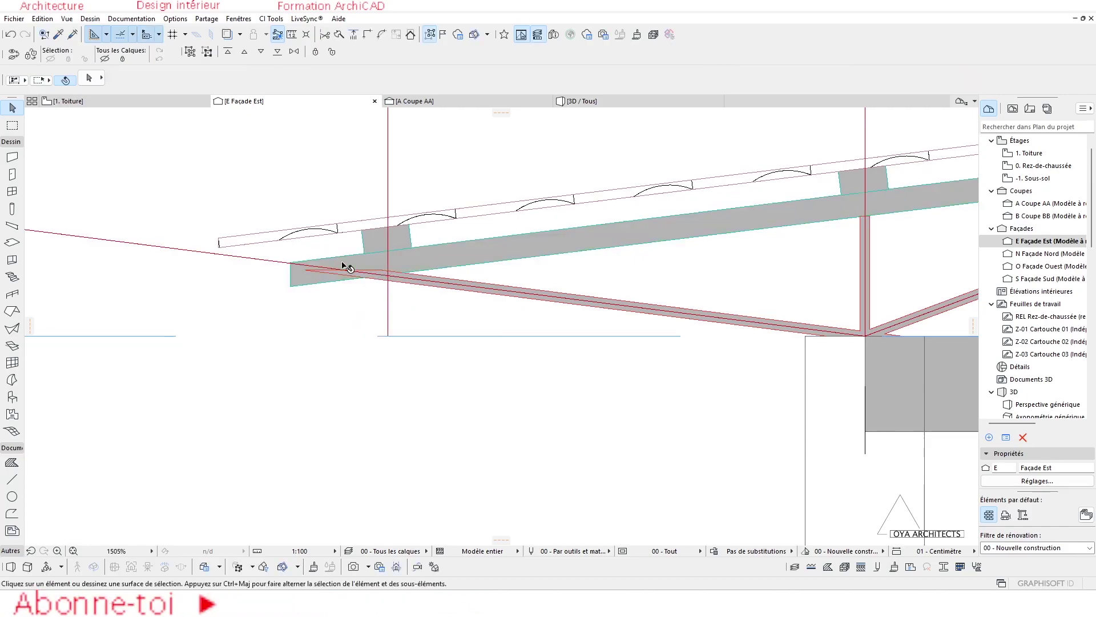
Shorten the inclined post under the sloped beam's lower end to a height of 132.8, so it stays within the beam.
click(403, 285)
scroll(394, 285, up, 5)
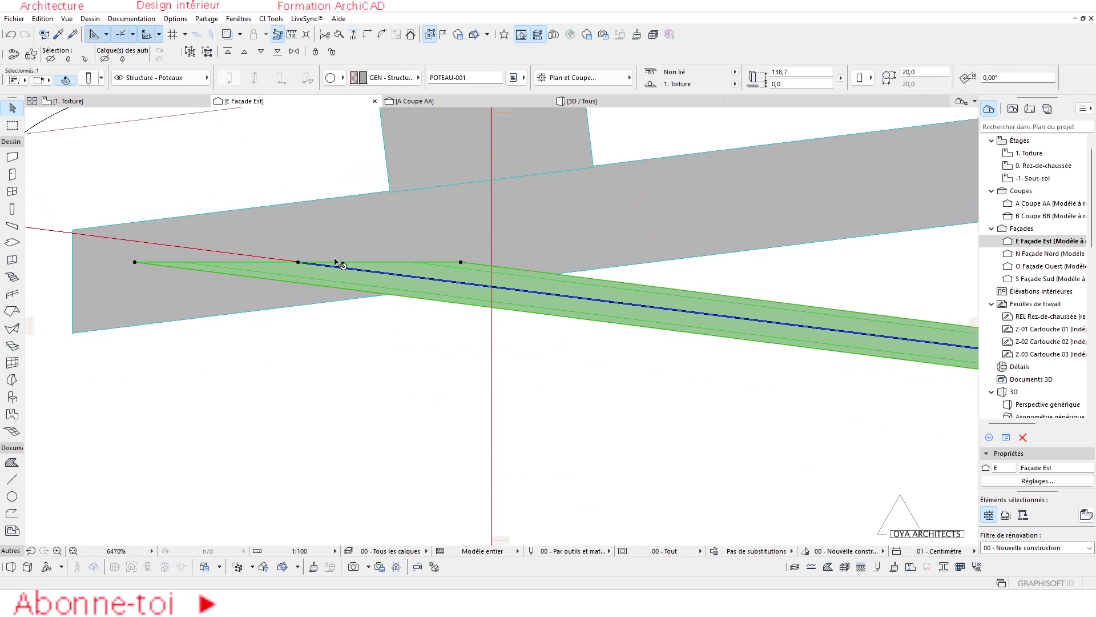
click(300, 263)
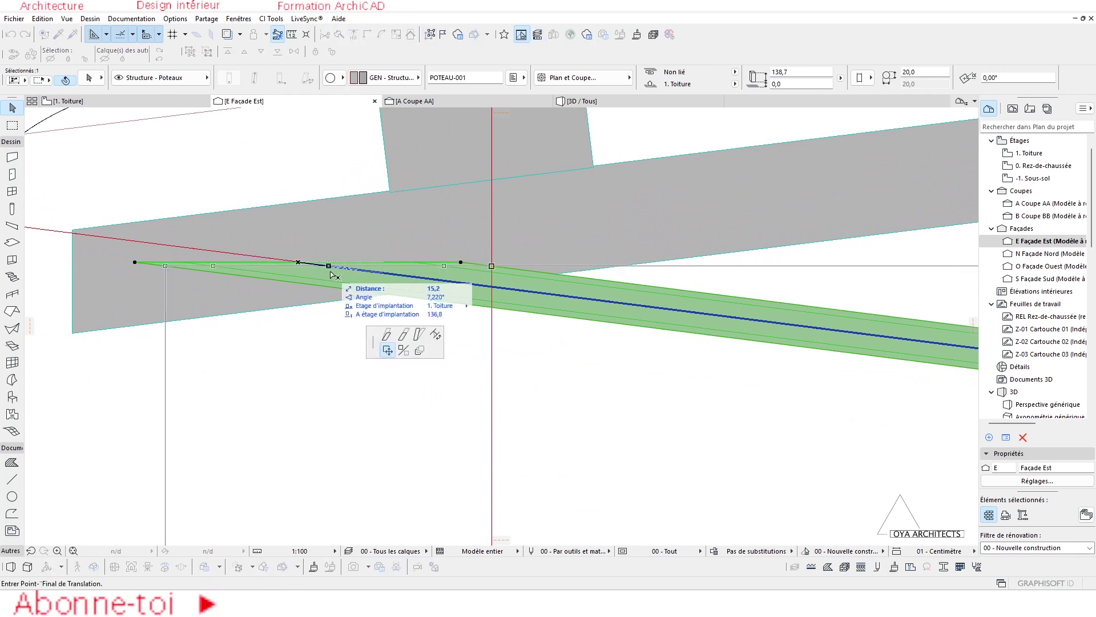
click(405, 336)
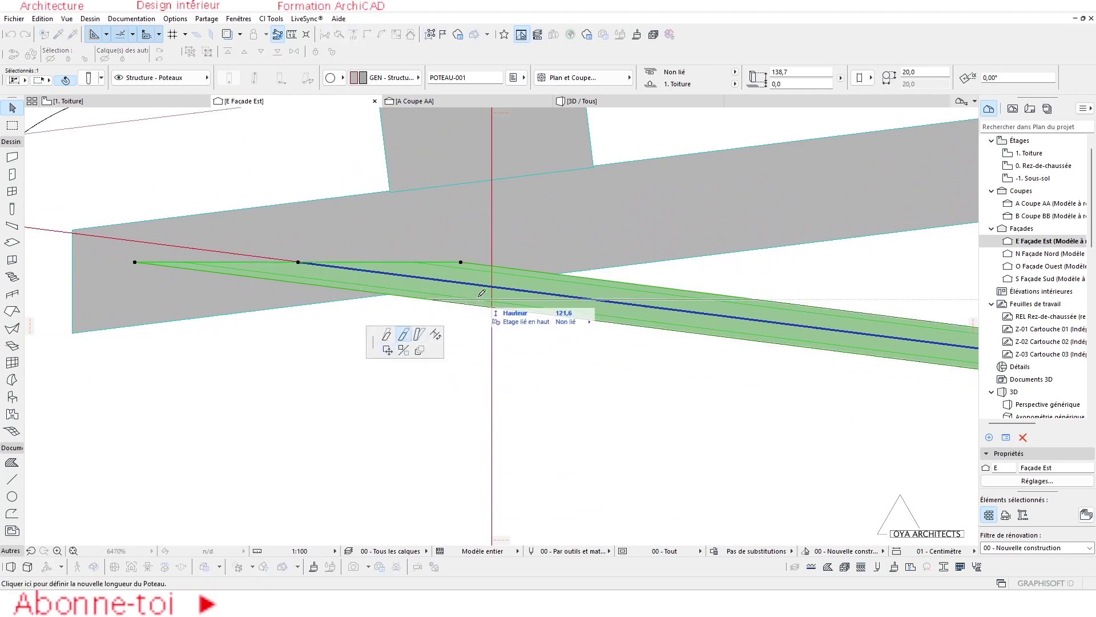
click(453, 267)
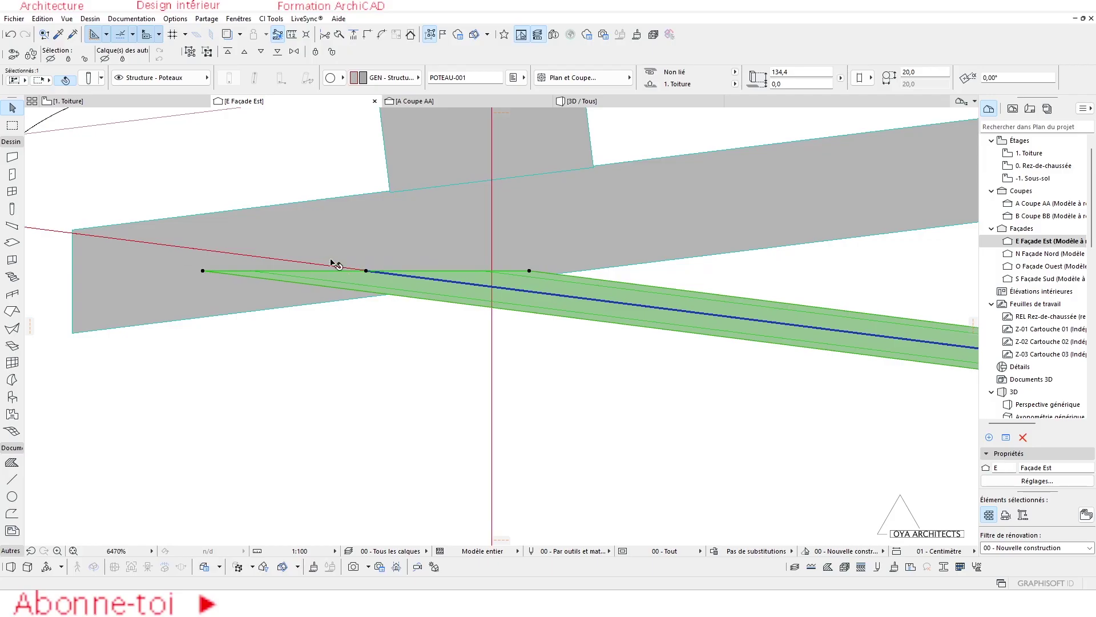
click(367, 272)
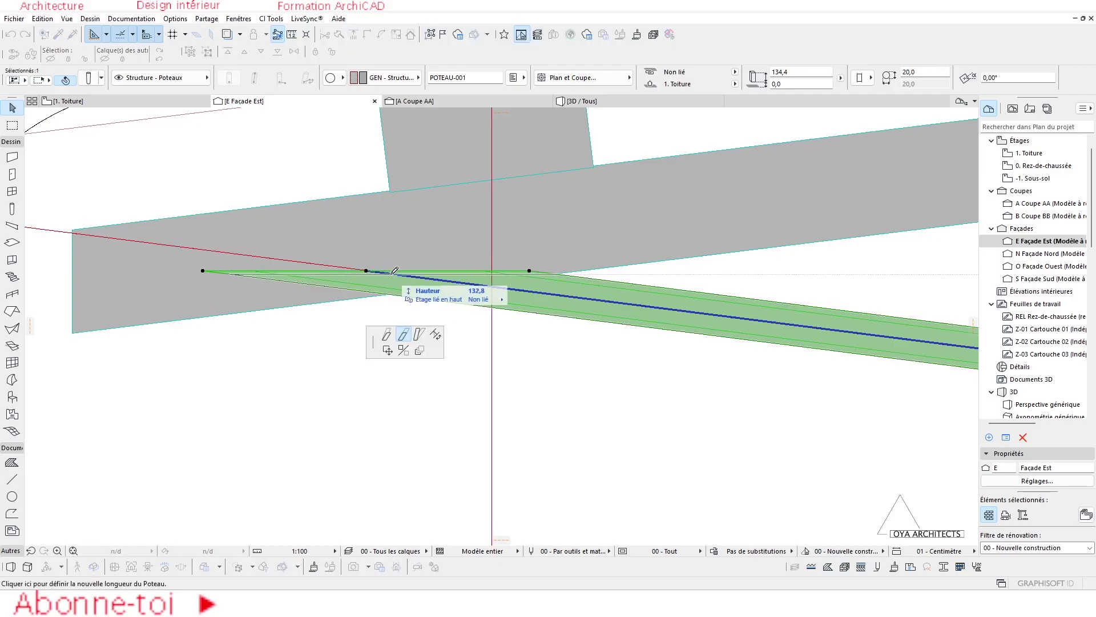
click(154, 243)
key(Escape)
Examine how the sloped beam meets the posts and purlins, in the East elevation and in the 3D perspective.
scroll(228, 285, down, 10)
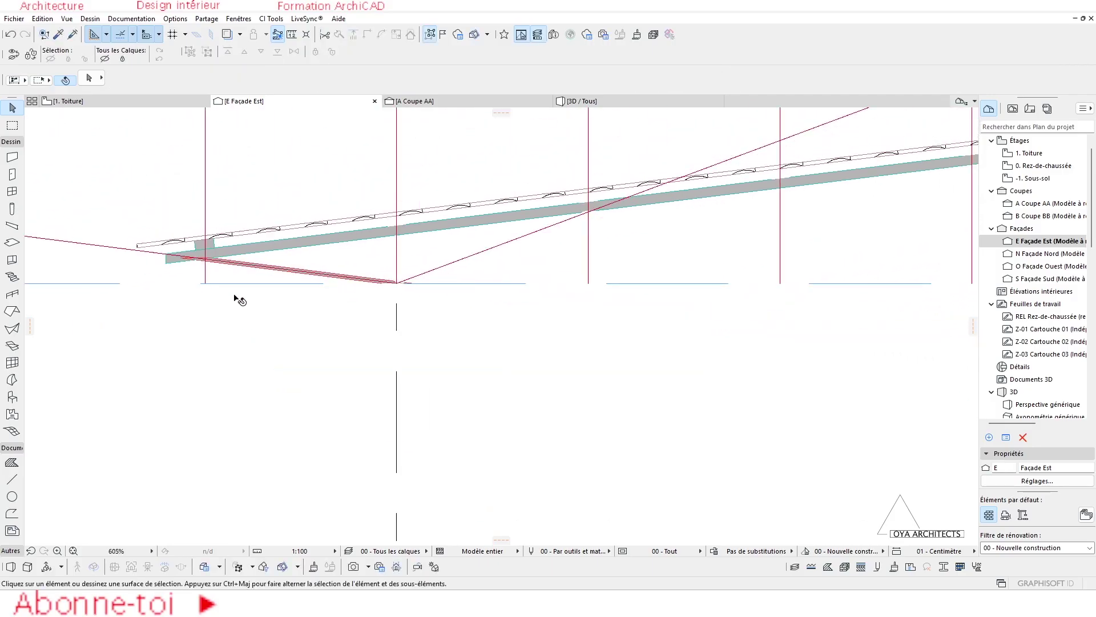
scroll(231, 288, down, 4)
scroll(551, 267, up, 3)
scroll(550, 267, down, 2)
scroll(571, 267, up, 3)
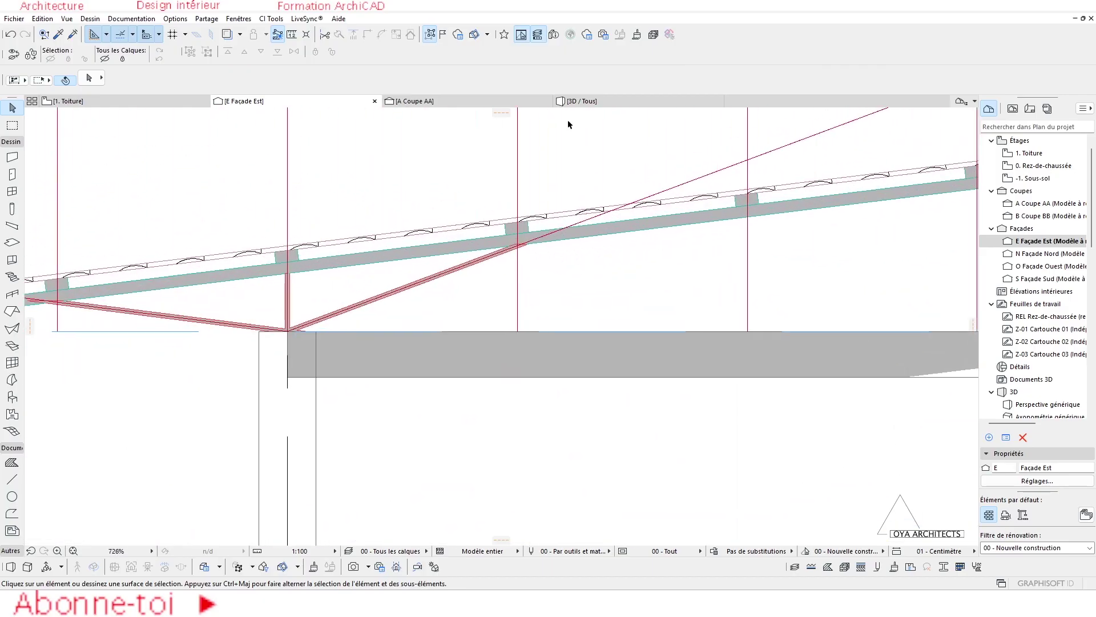
click(577, 101)
scroll(437, 240, up, 2)
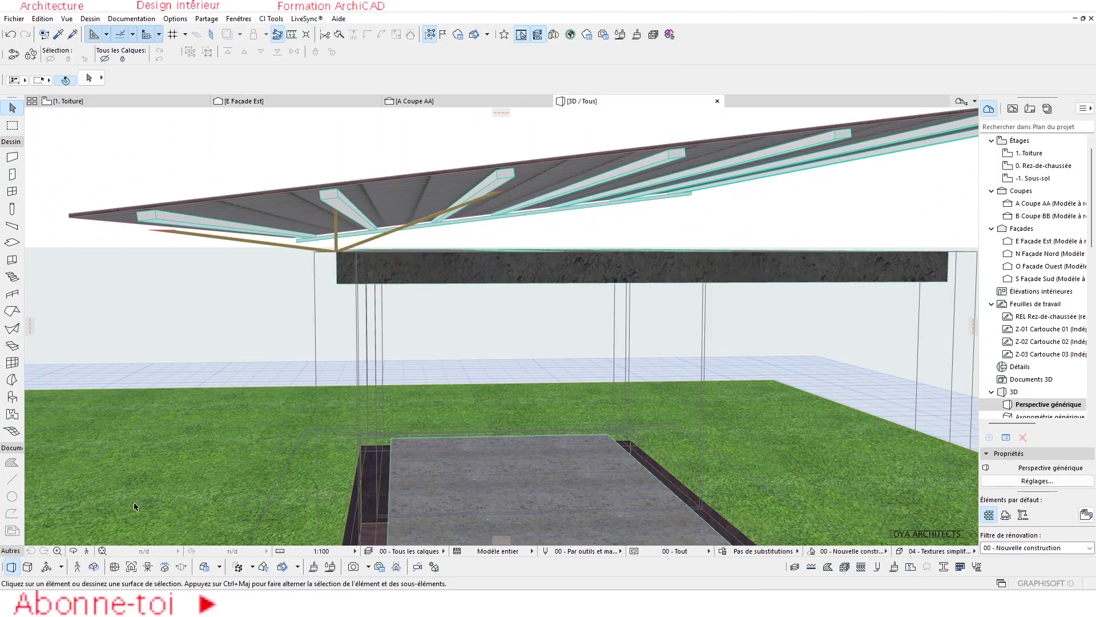
click(74, 550)
drag(479, 172, 341, 253)
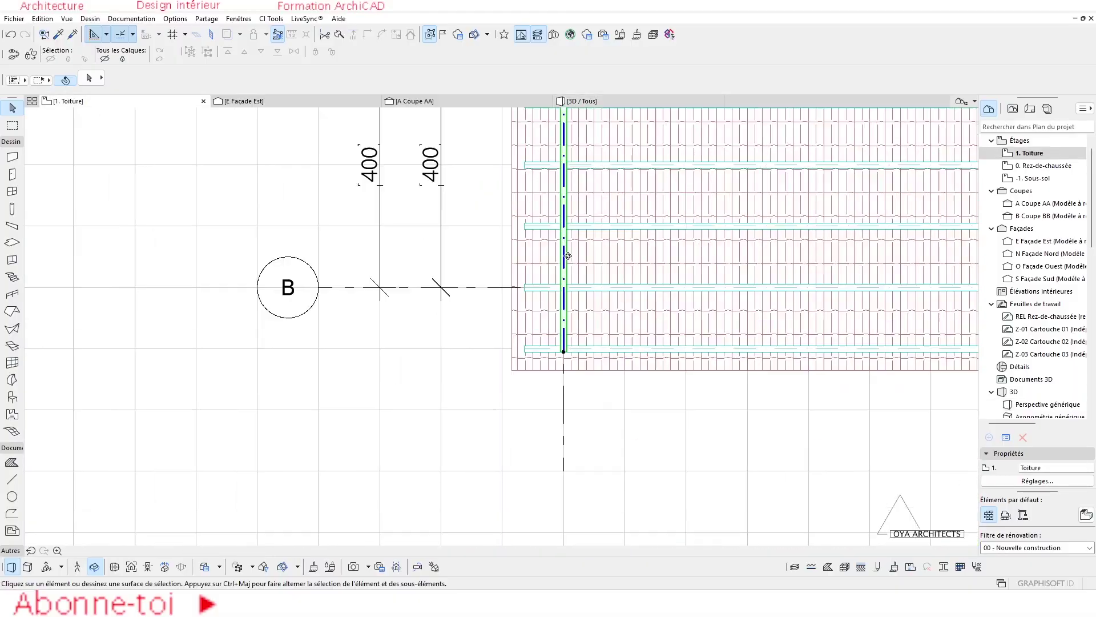
Inspect the 1. Toiture plan and select all posts to locate the axis on which they stand.
click(102, 103)
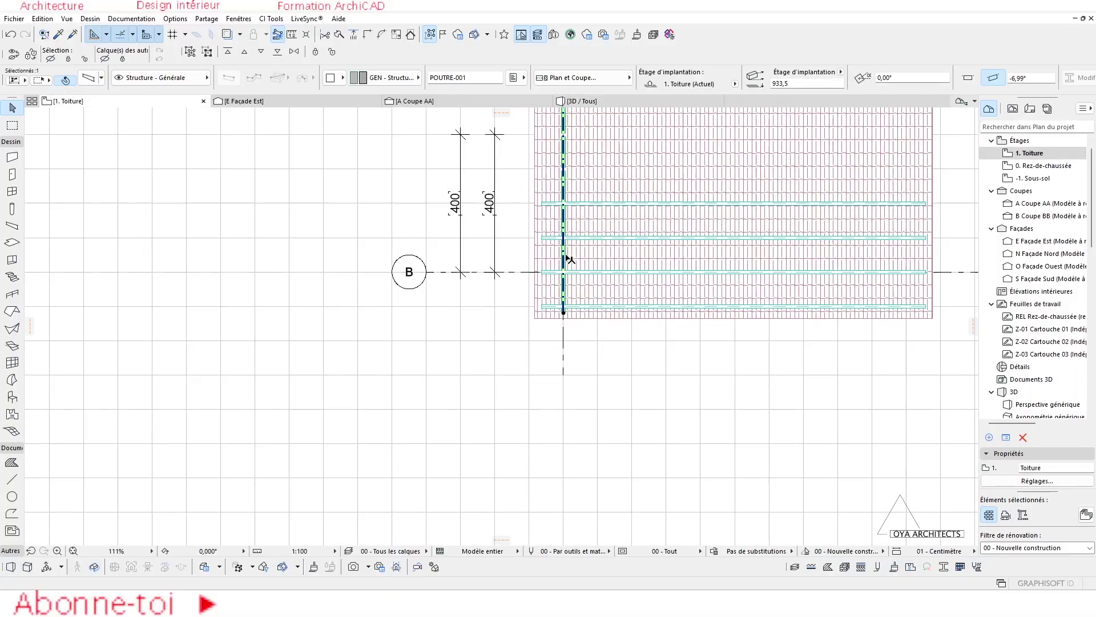
scroll(516, 232, down, 3)
scroll(542, 225, up, 3)
scroll(594, 291, up, 4)
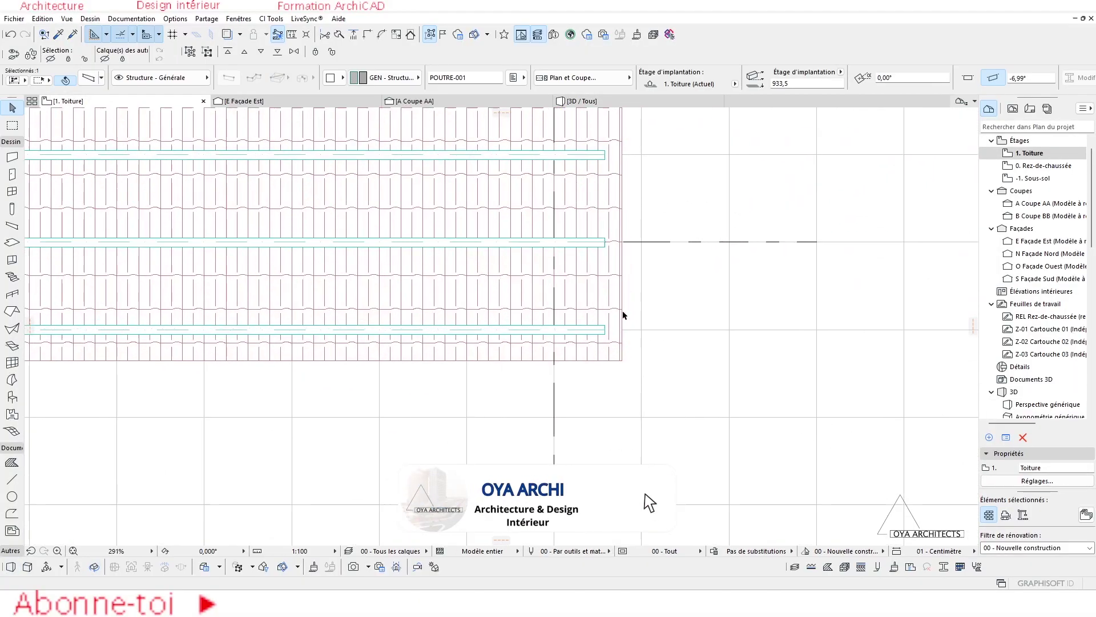
scroll(622, 315, down, 5)
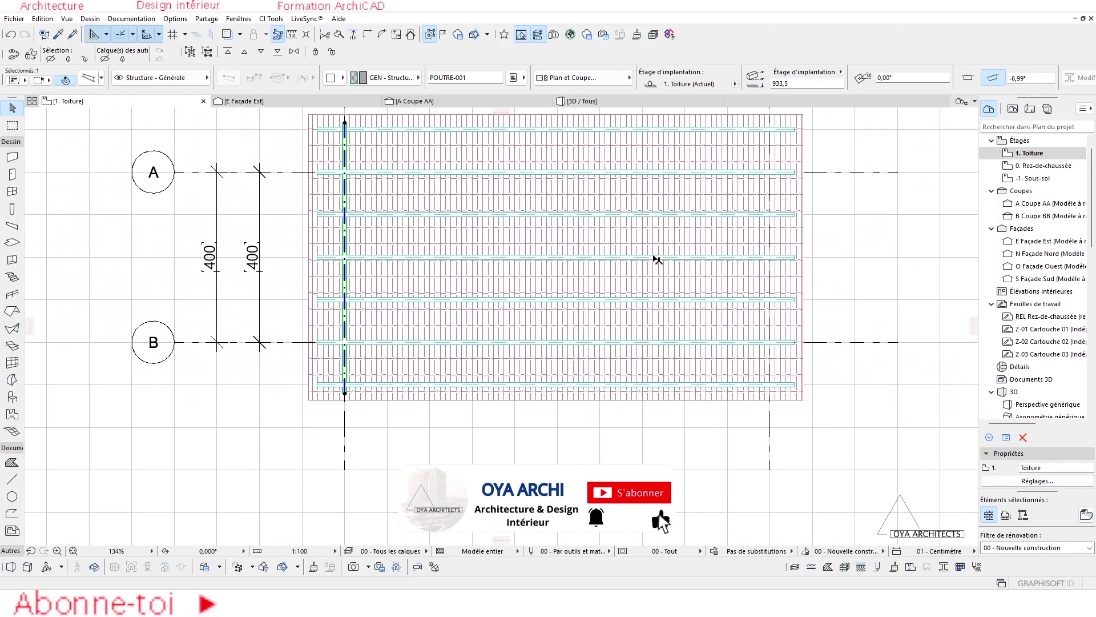
click(334, 111)
middle_drag(795, 261, 757, 275)
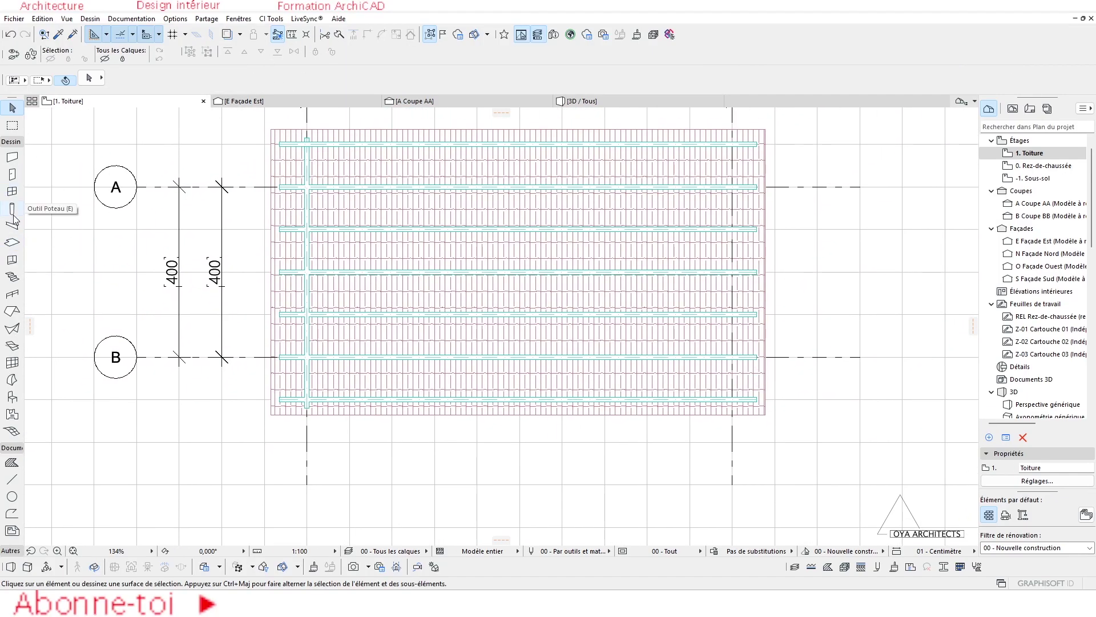
click(12, 209)
key(ctrl+a)
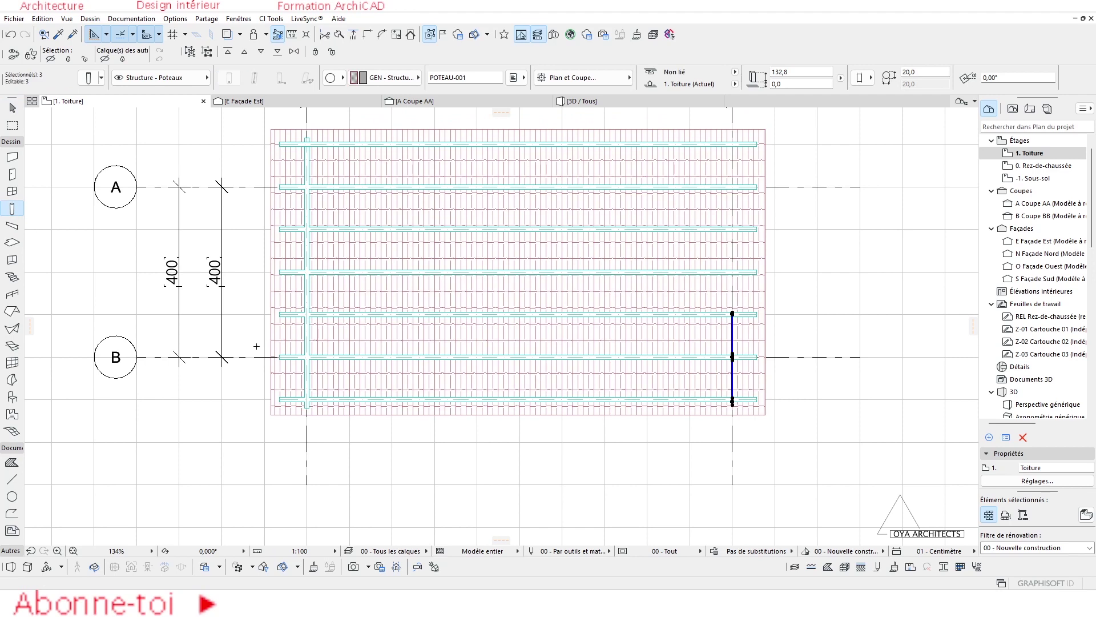
Move the sloped beam in plan from its axis to the opposite axis on which the posts stand.
click(308, 246)
key(ctrl+d)
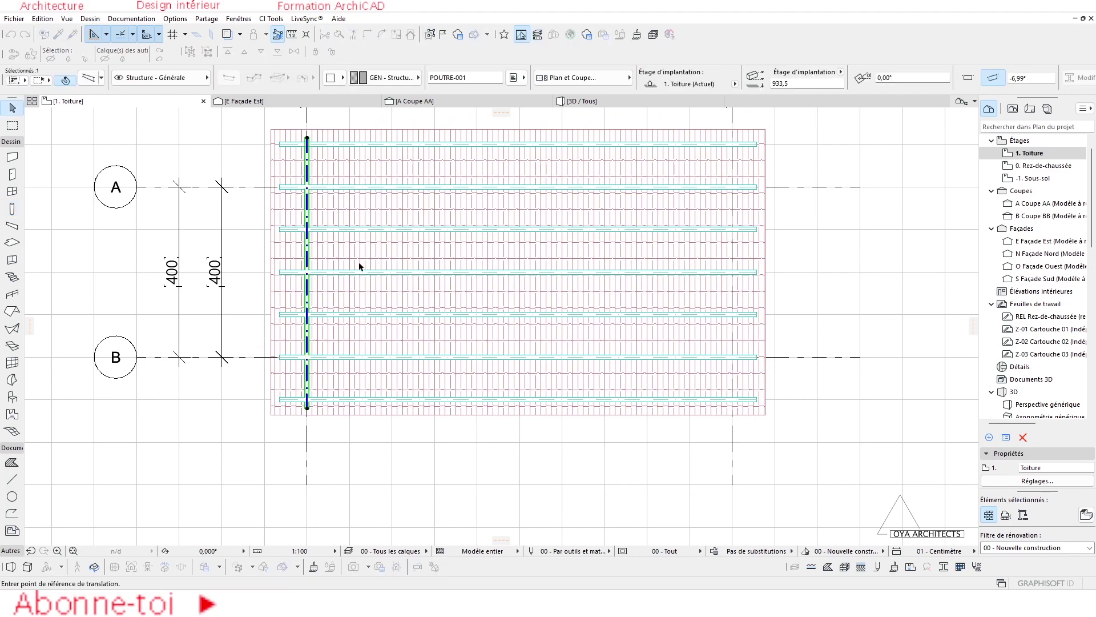
scroll(311, 409, up, 6)
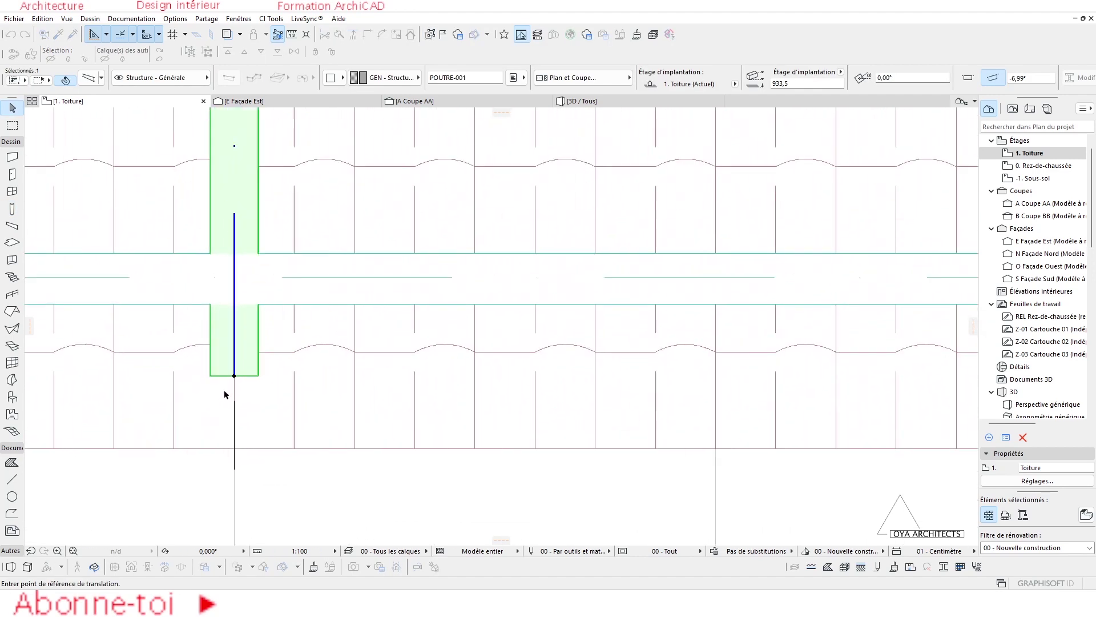
click(238, 373)
scroll(245, 367, down, 7)
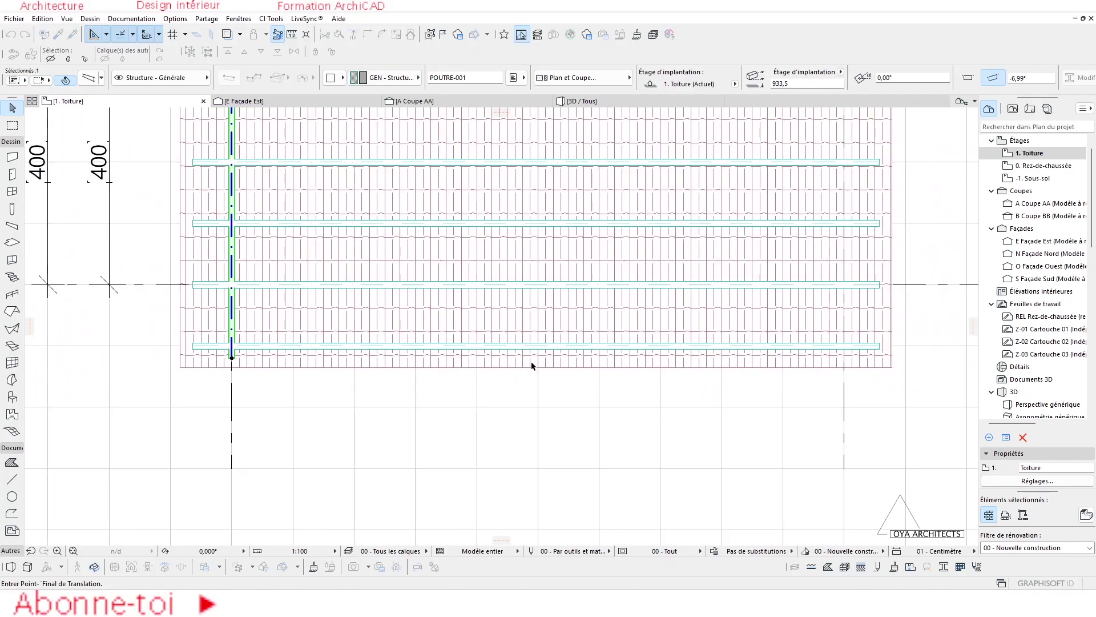
scroll(533, 362, right, 3)
scroll(578, 359, up, 5)
click(577, 404)
scroll(617, 304, down, 2)
scroll(617, 304, down, 4)
Check the moved beam under the roof in 3D and inspect its cross-section dimensions in the beam settings.
click(579, 101)
shift+middle_drag(599, 356, 488, 279)
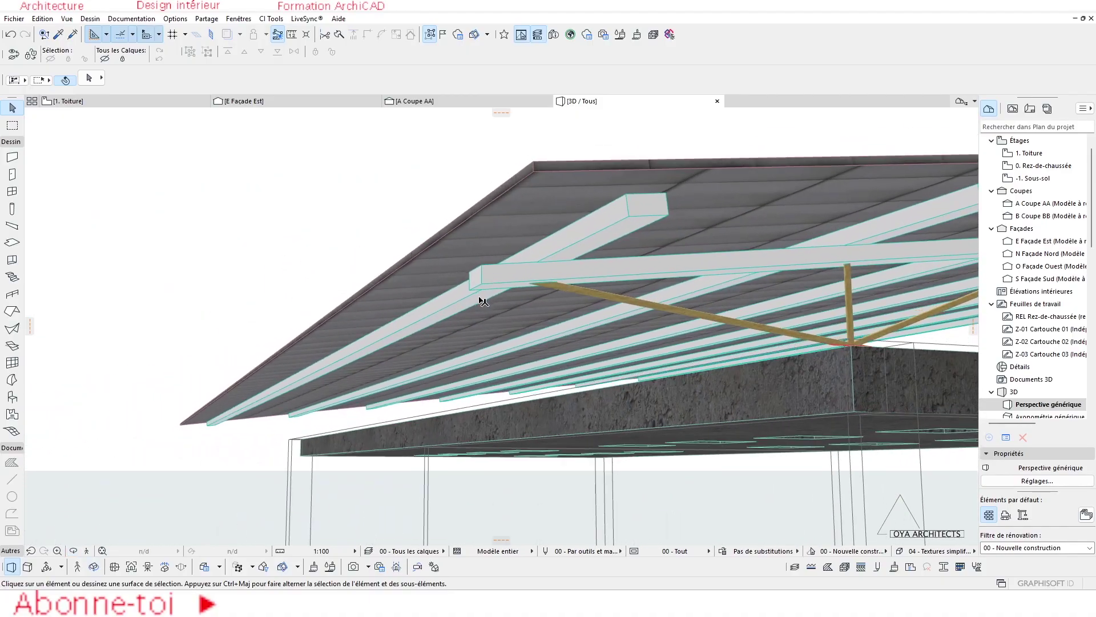
click(485, 277)
click(87, 79)
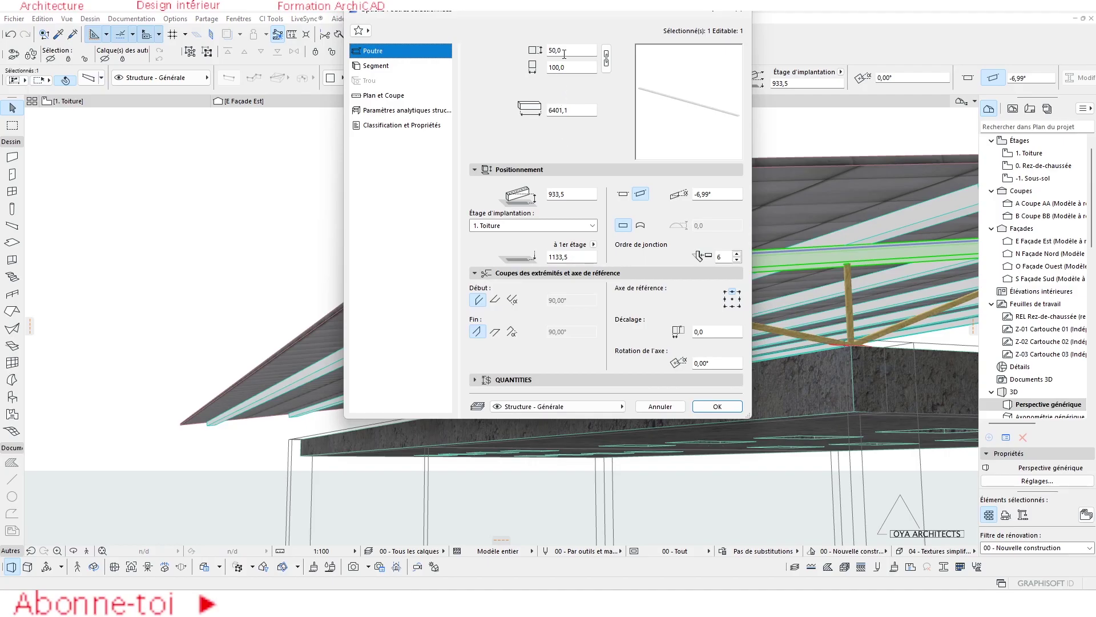
key(Escape)
key(Escape)
scroll(594, 302, down, 3)
shift+middle_drag(597, 306, 421, 322)
click(394, 265)
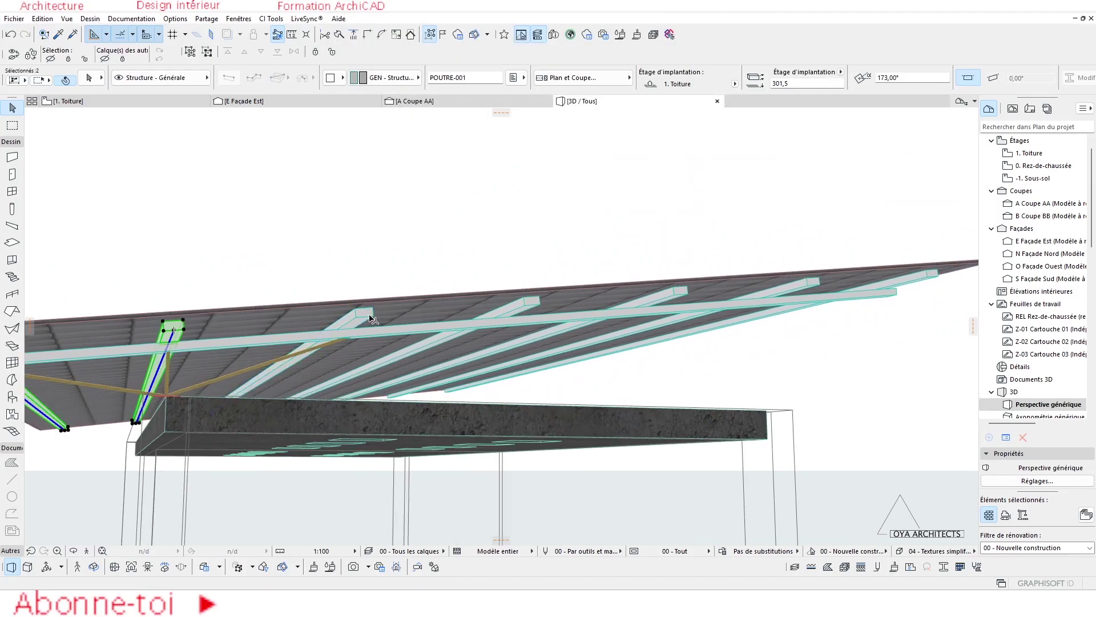
shift+click(524, 307)
shift+middle_drag(675, 295, 706, 350)
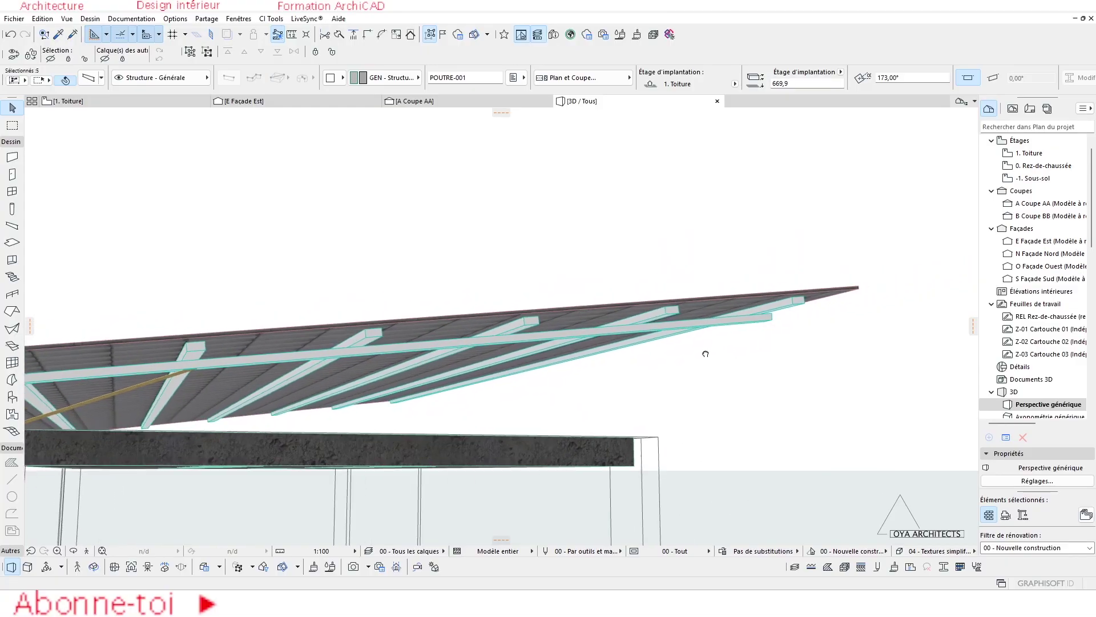
shift+click(678, 312)
shift+click(793, 304)
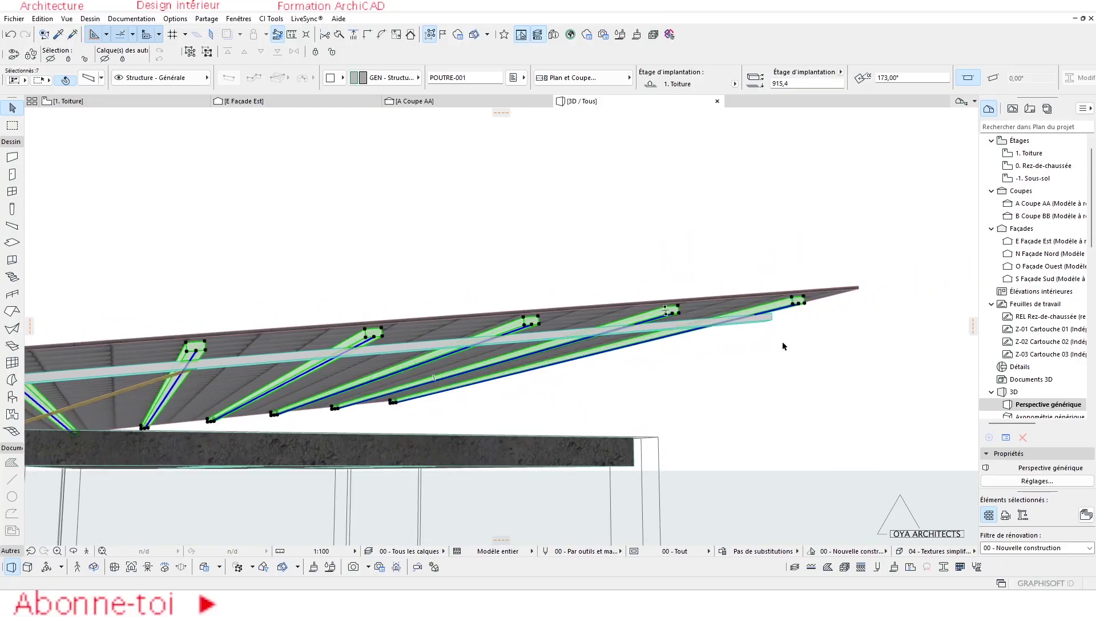
shift+middle_drag(780, 354, 724, 349)
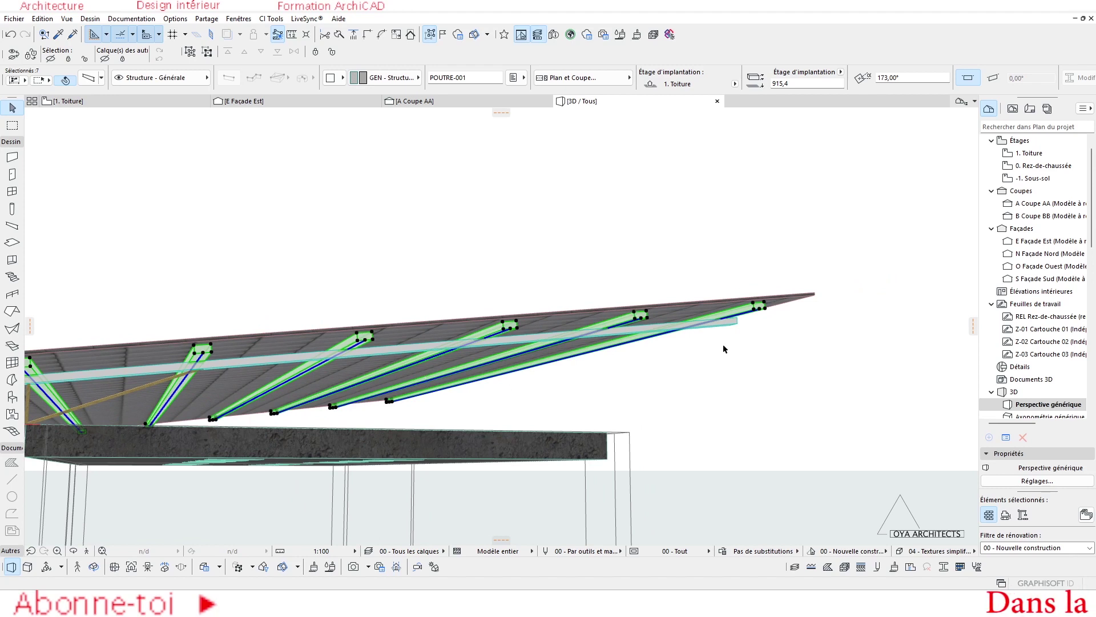
click(650, 362)
Set the sloped beam's cross-section height to 100.
click(631, 322)
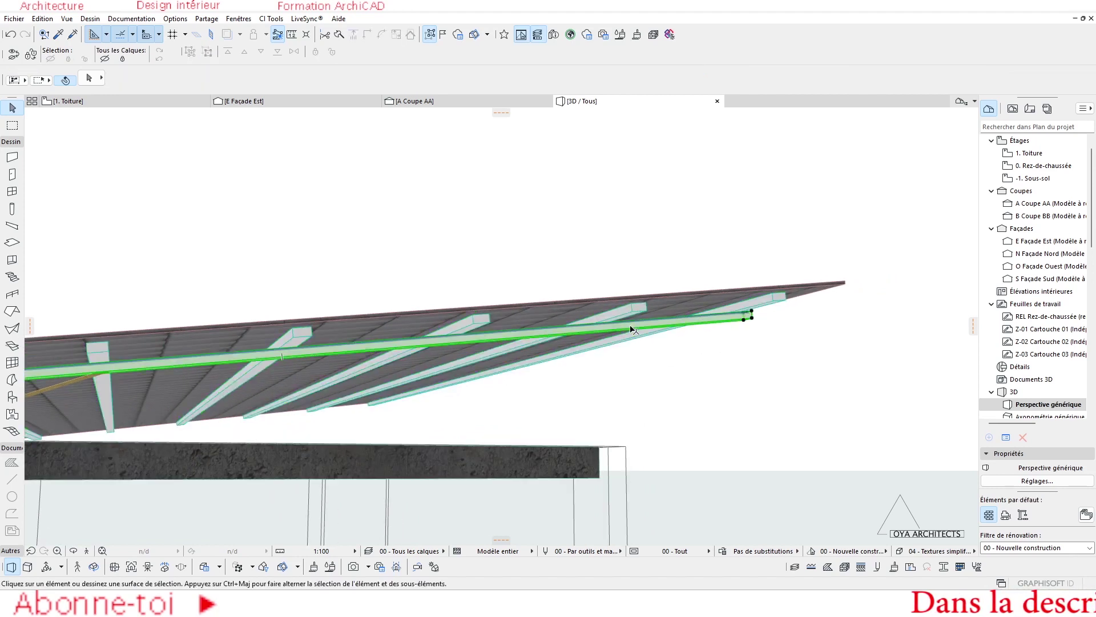
key(ctrl+t)
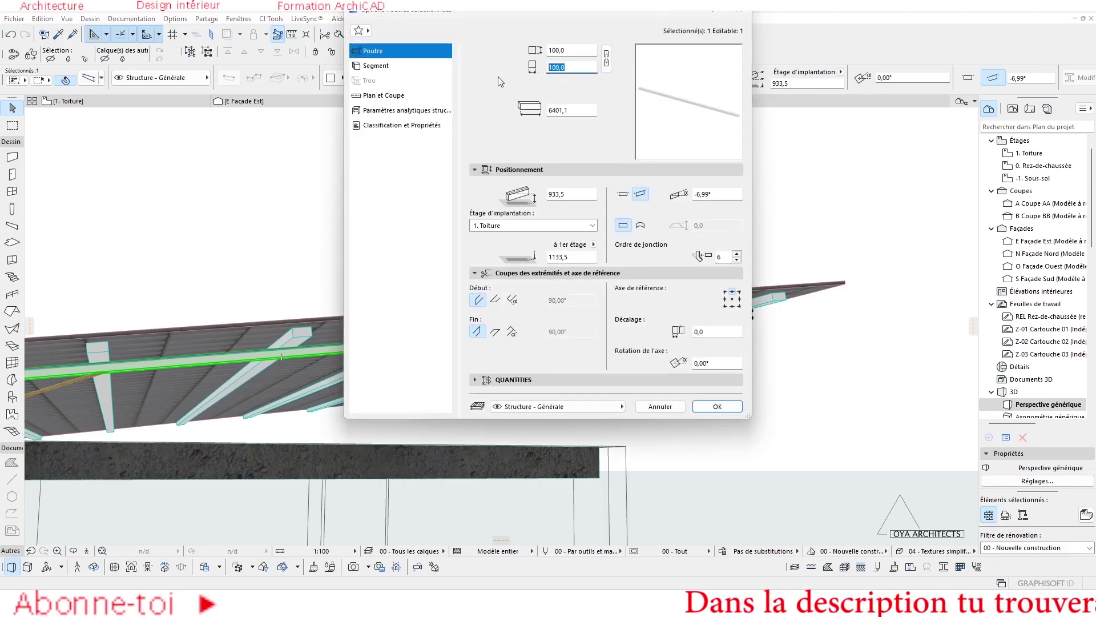
key(Return)
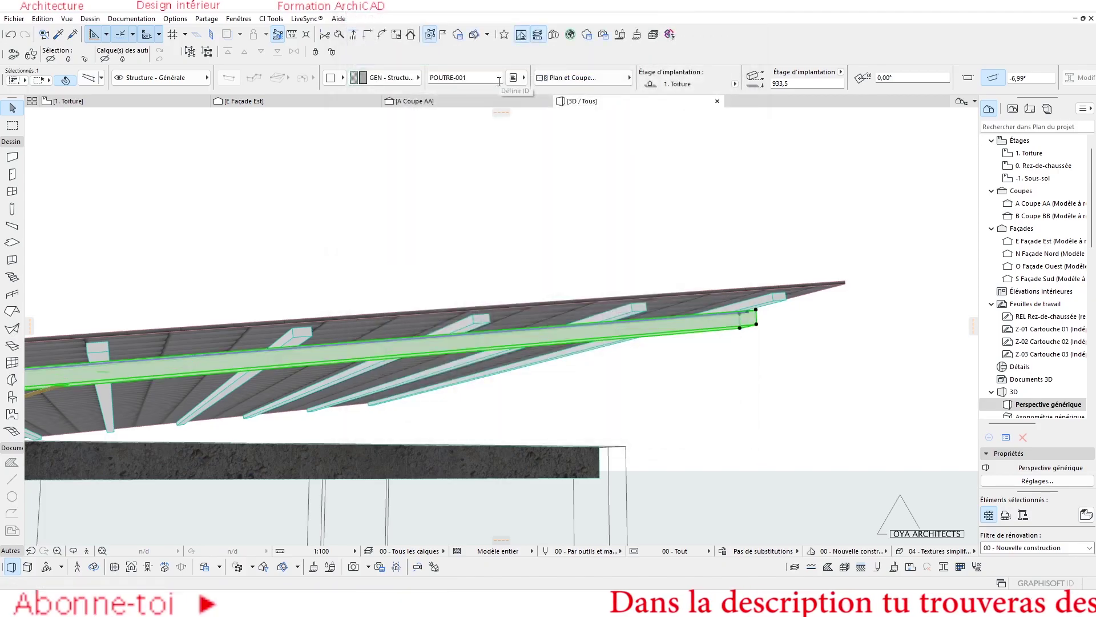
Examine the low end of the sloped beam, its first purlin and the posts below in the E Façade Est elevation.
click(291, 108)
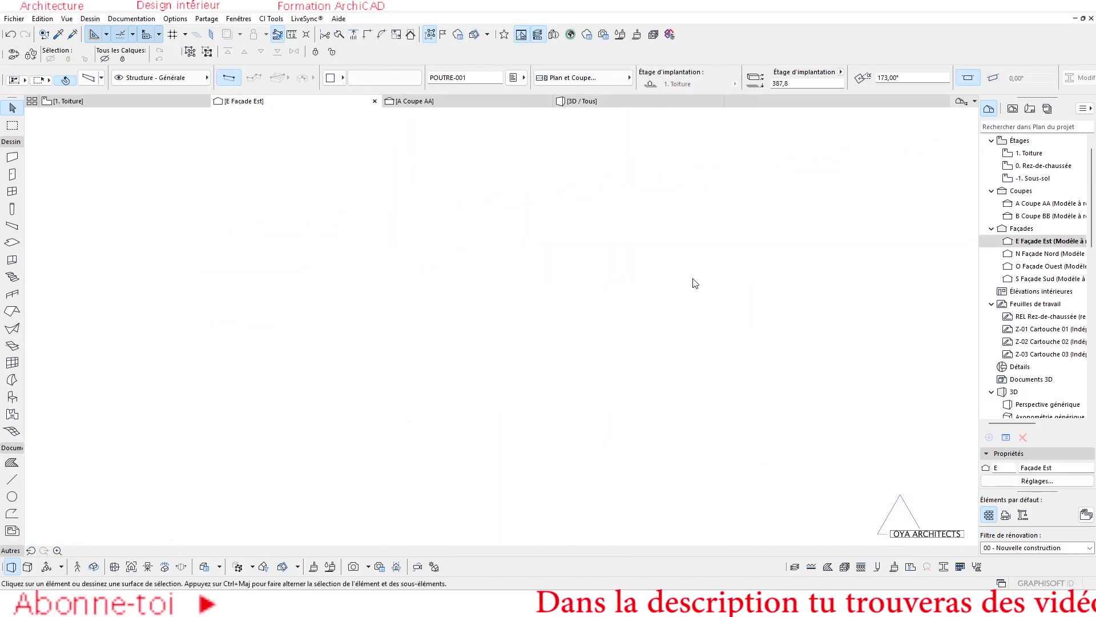
scroll(365, 310, down, 2)
scroll(407, 260, up, 4)
middle_drag(407, 260, 396, 280)
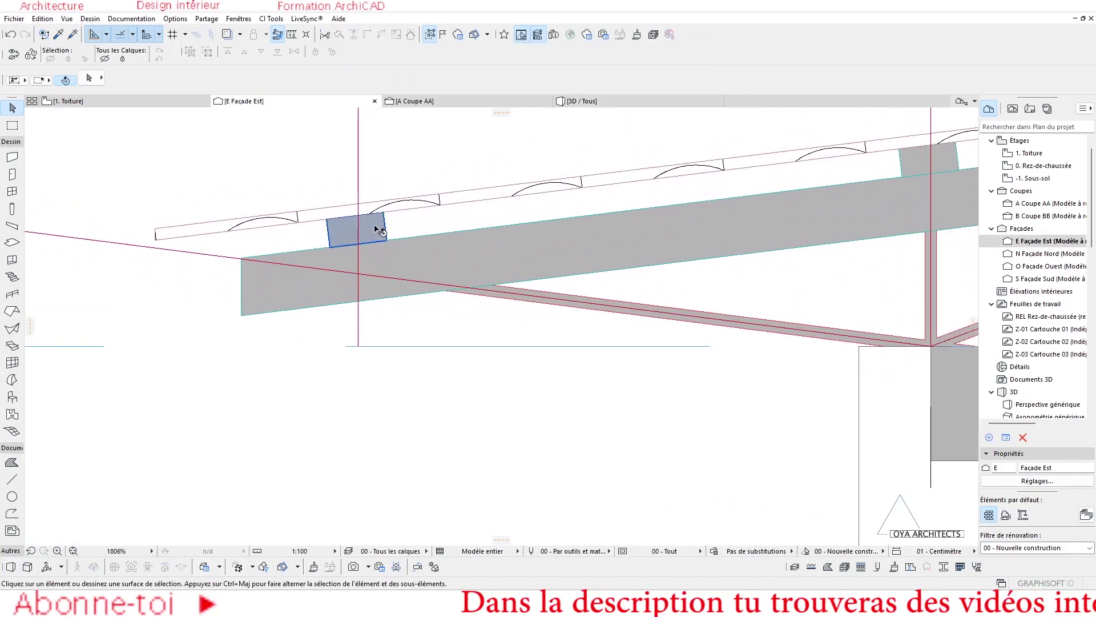
click(360, 228)
shift+click(433, 260)
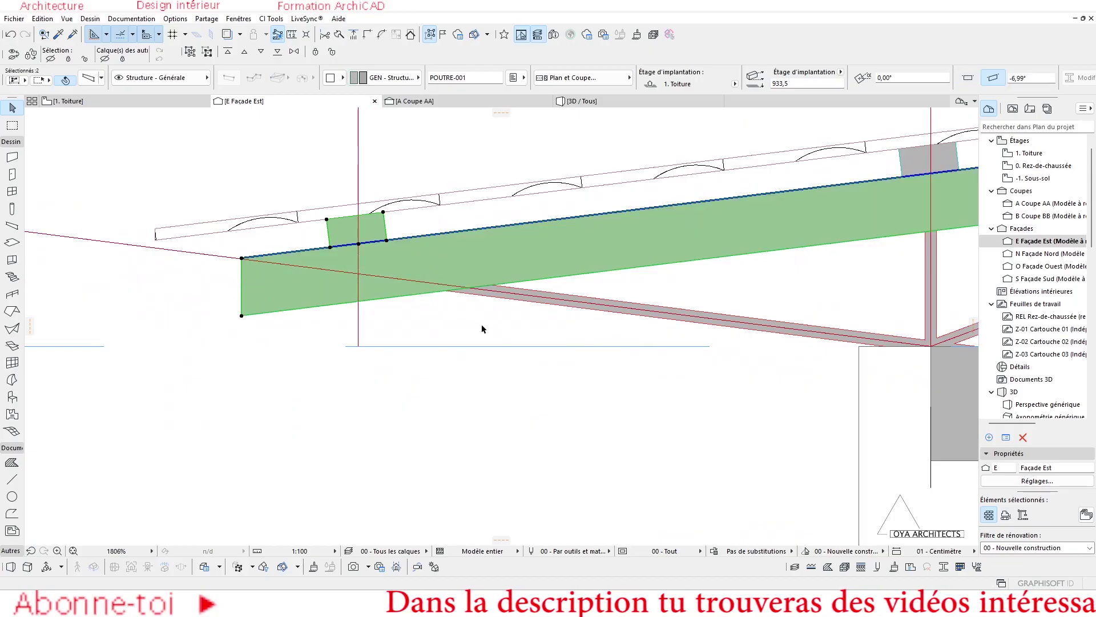
scroll(296, 252, up, 3)
scroll(572, 325, down, 1)
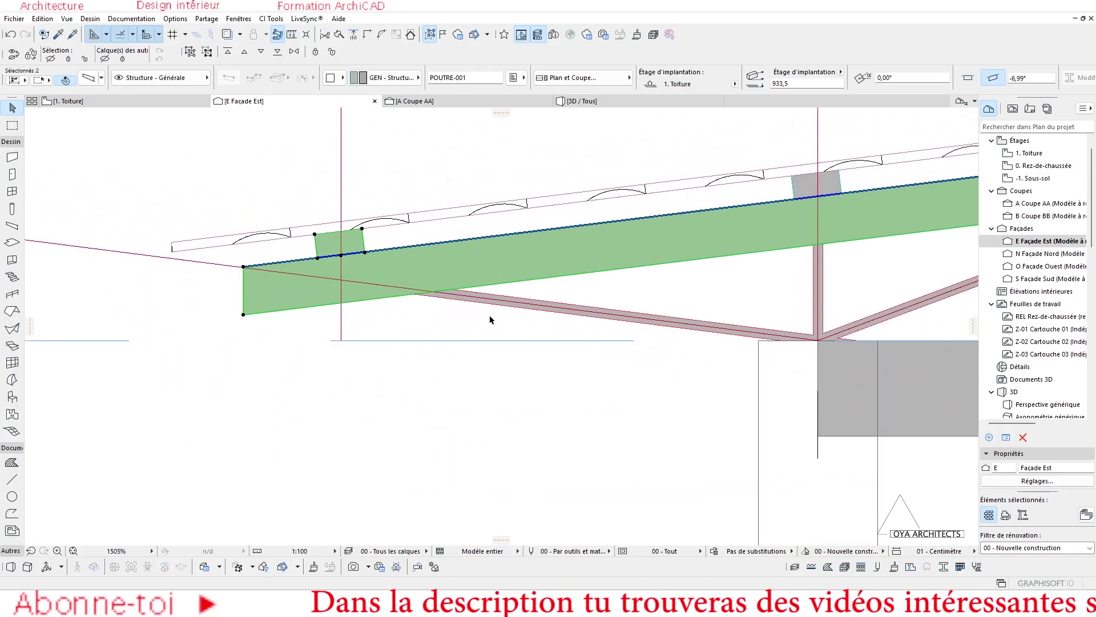
scroll(495, 314, down, 2)
scroll(429, 325, up, 5)
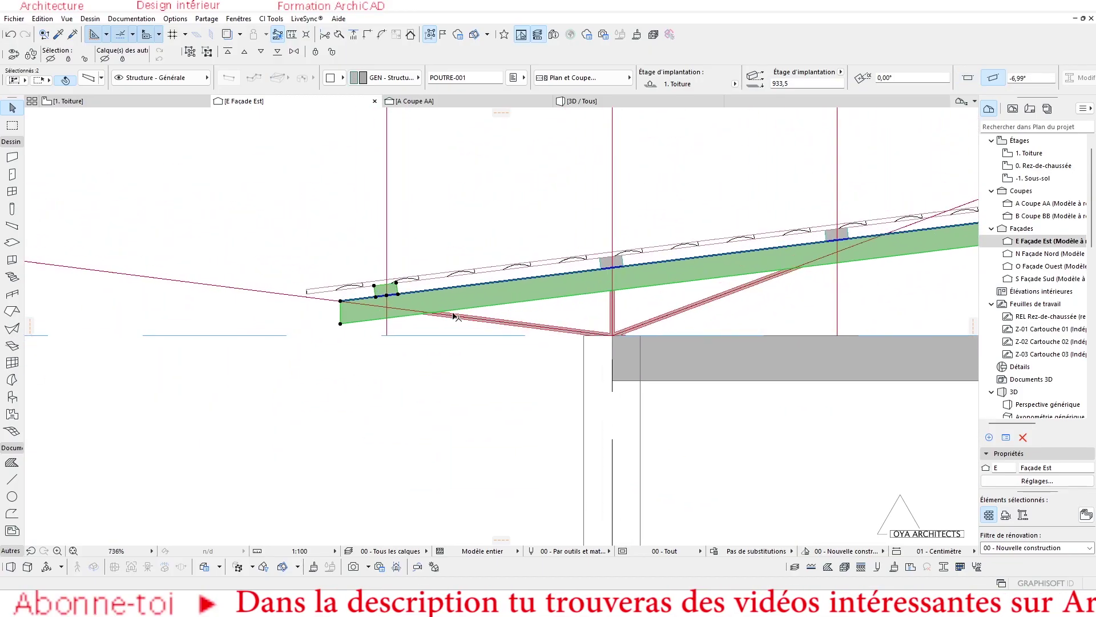
click(428, 326)
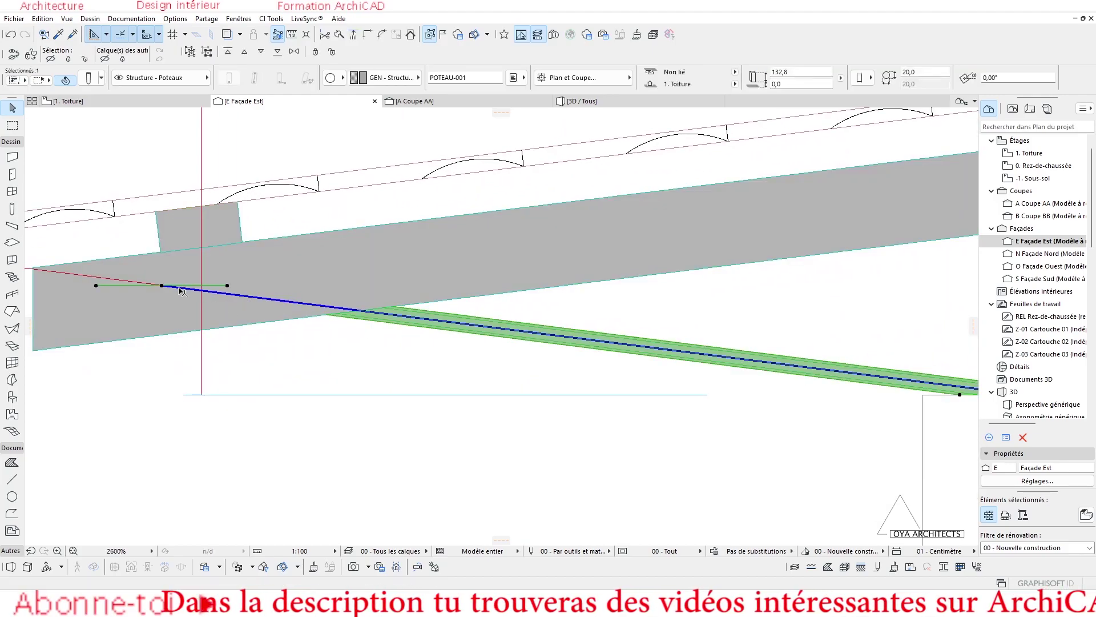
scroll(216, 310, down, 6)
click(209, 295)
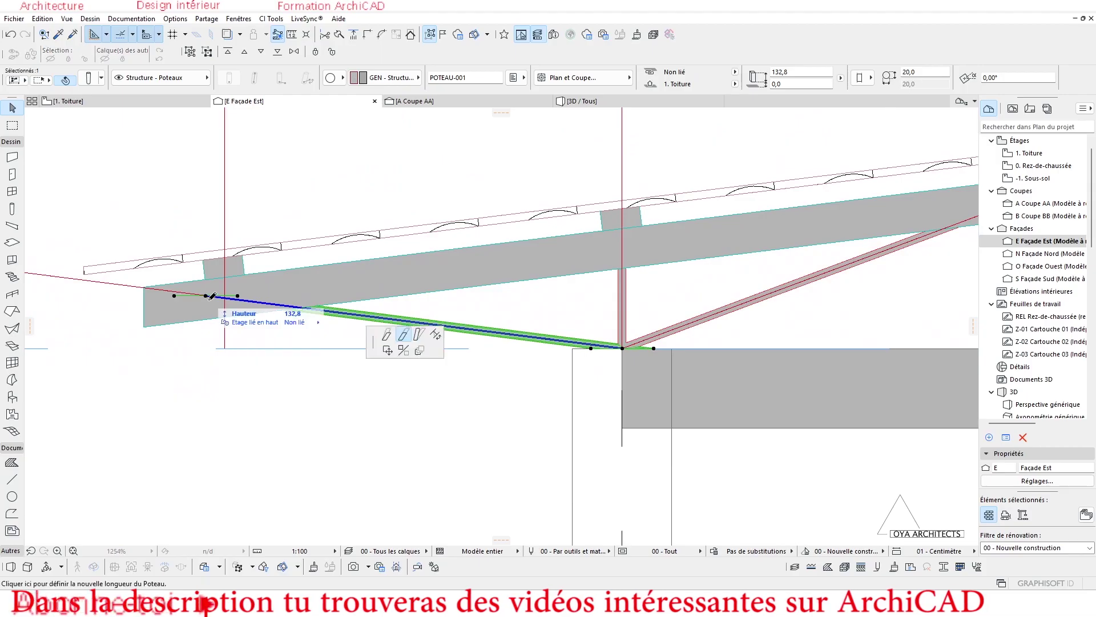
Rotate the sketch line of the outward-leaning post about the post base to where the beam's underside meets the first purlin axis.
click(259, 314)
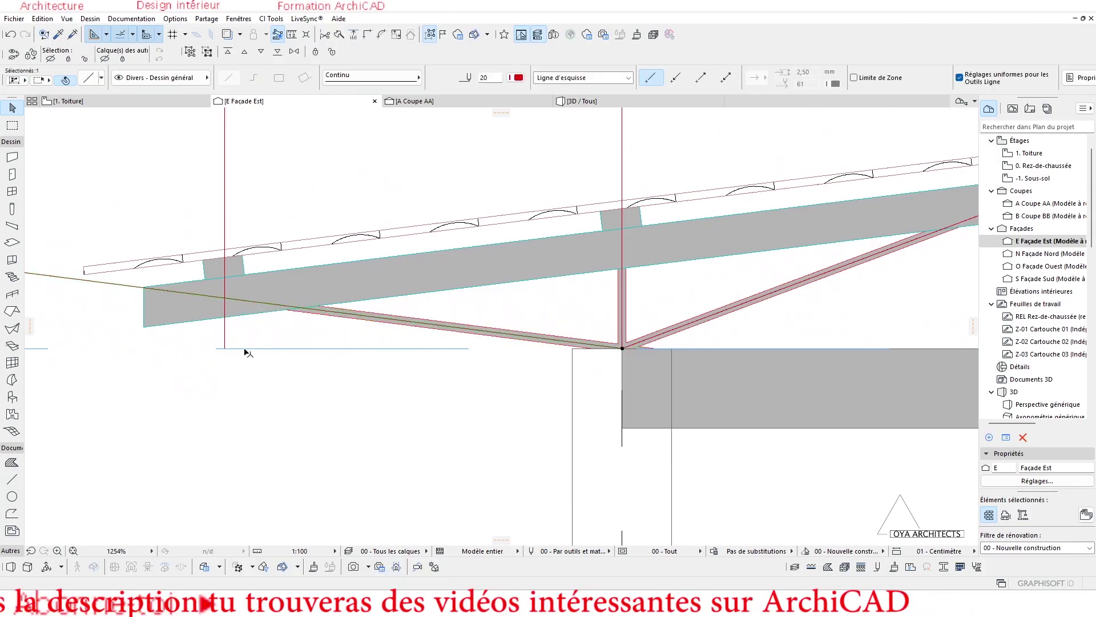
key(ctrl+e)
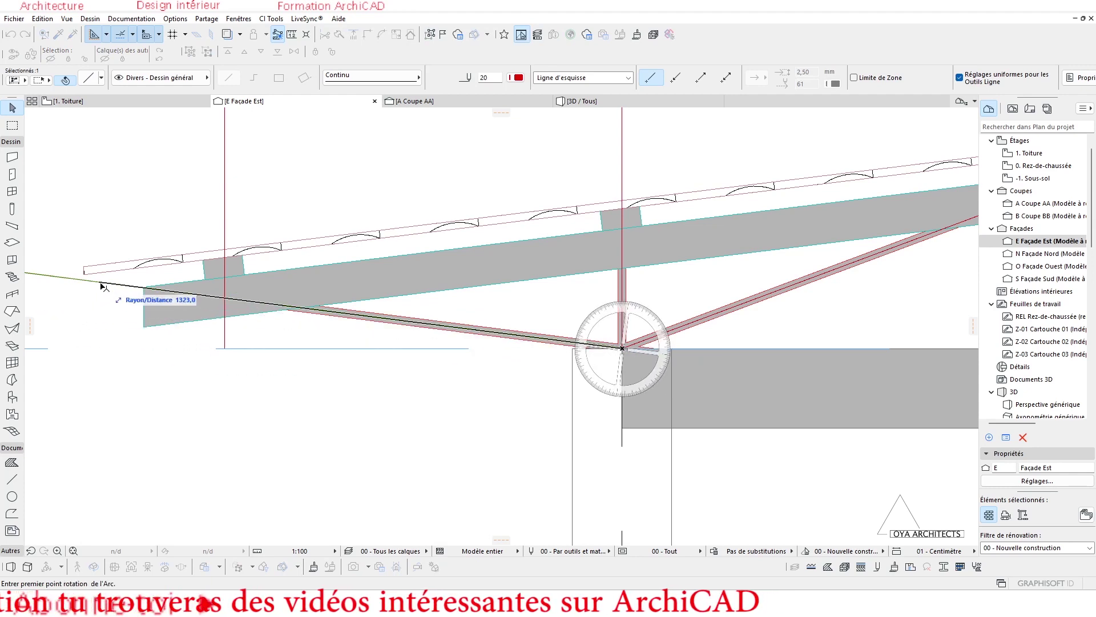
click(228, 323)
Tilt the outward-leaning post onto its rotated sketch line and adjust its height so its top reaches just into the beam.
click(209, 296)
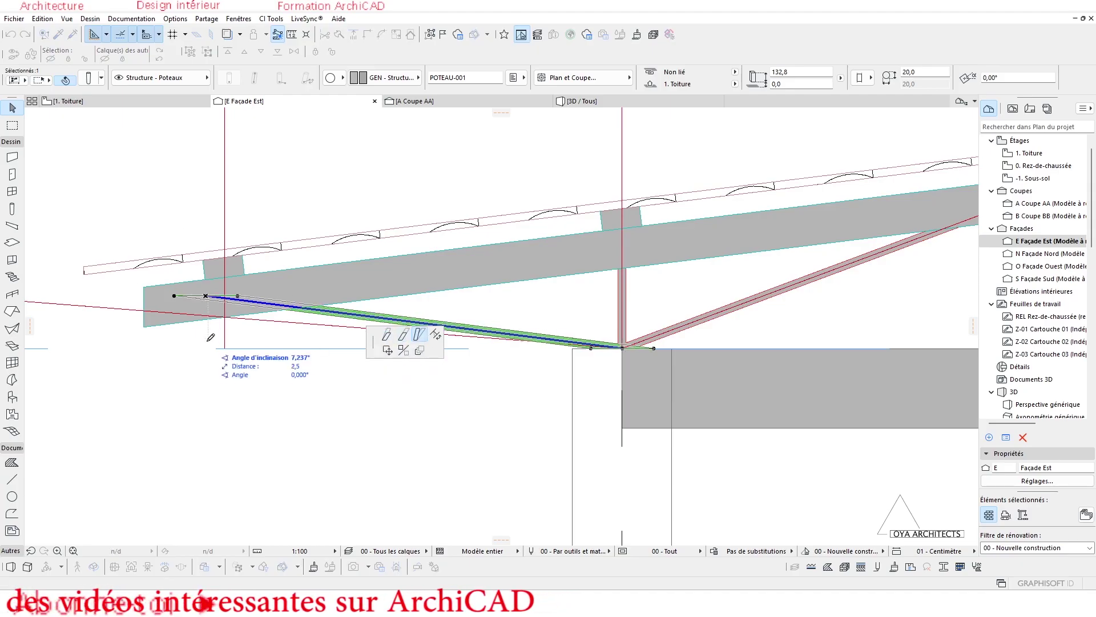
click(232, 310)
scroll(227, 343, up, 5)
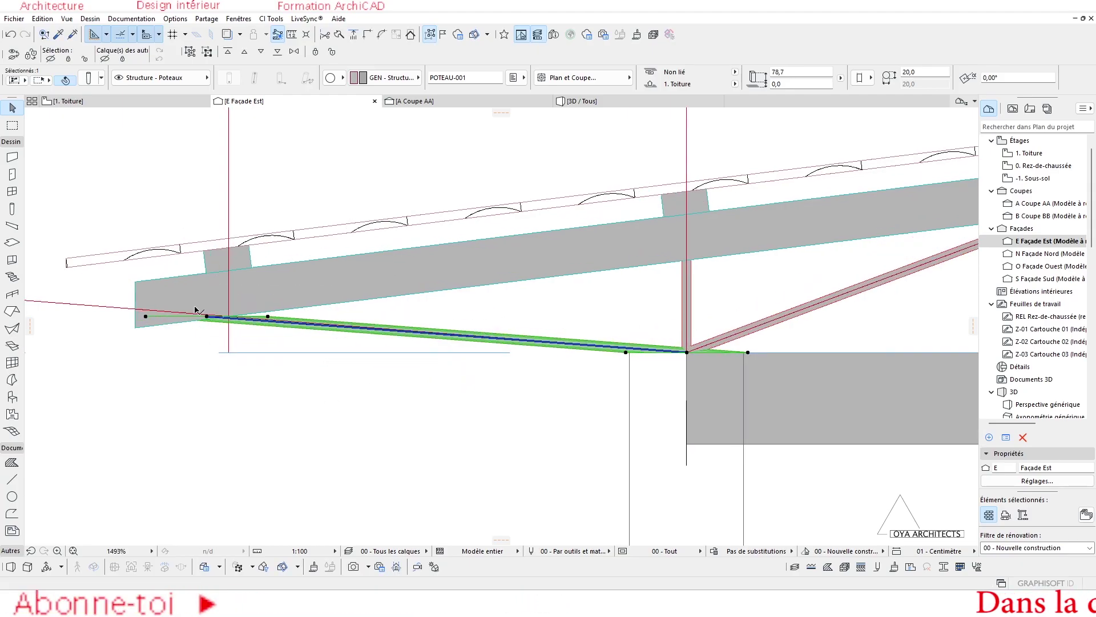
click(226, 329)
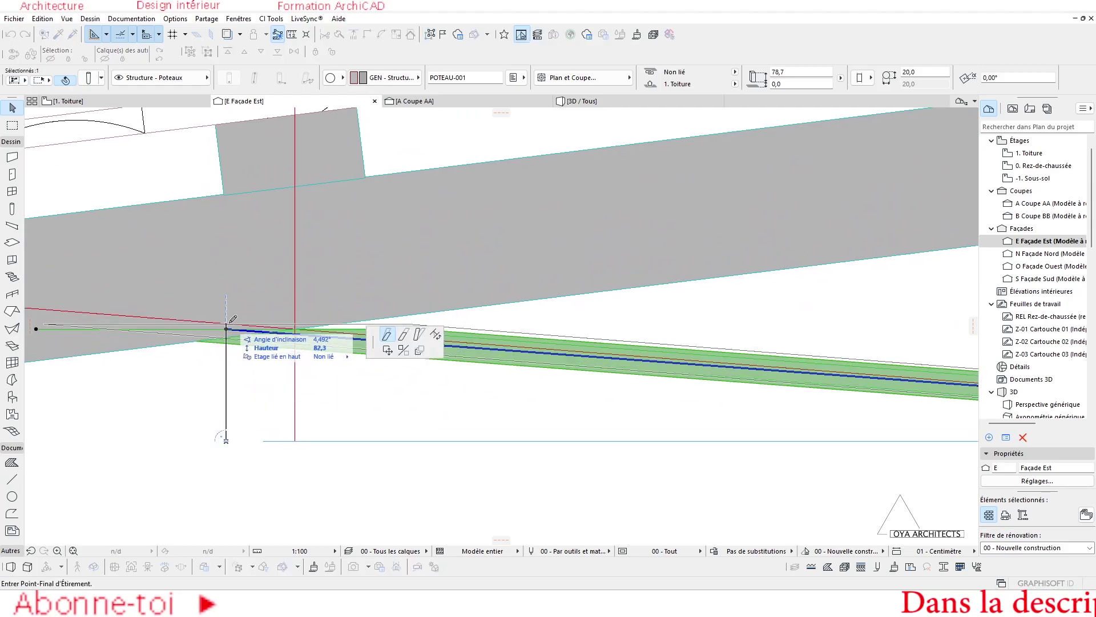
click(435, 319)
click(227, 325)
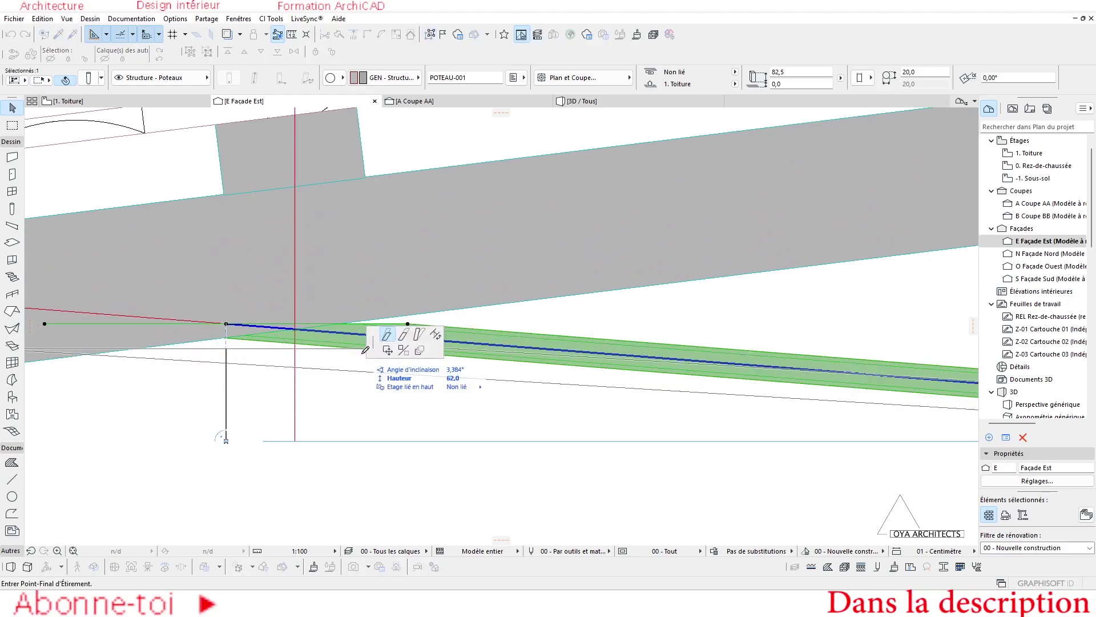
click(288, 313)
key(Escape)
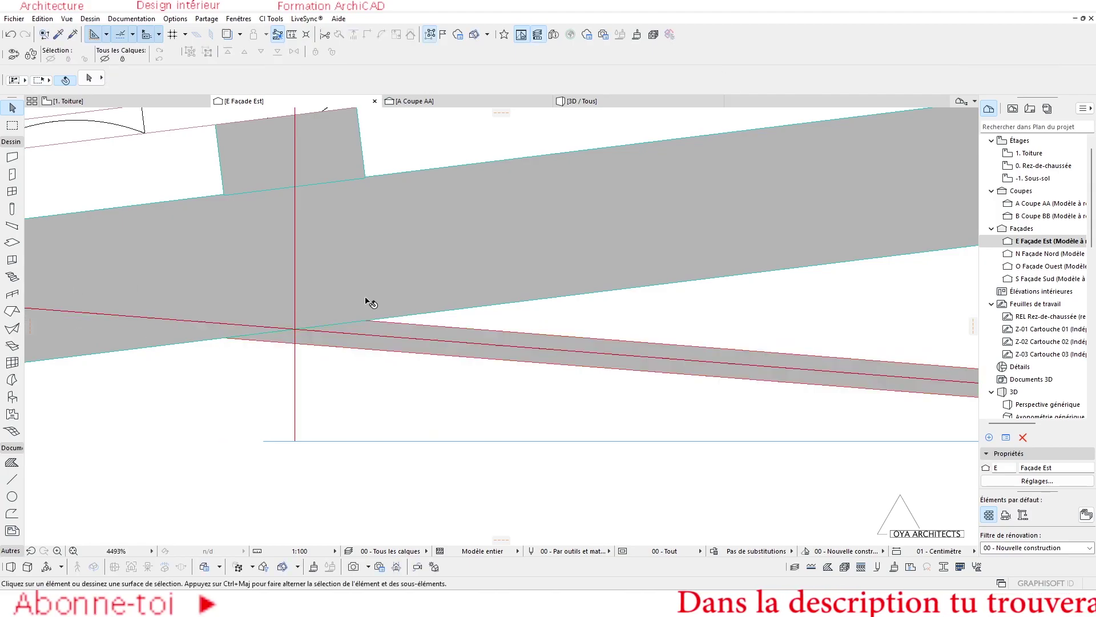
Shorten the vertical post to a height of about 205.6 so its top ends just inside the beam's underside.
scroll(388, 320, down, 6)
click(731, 290)
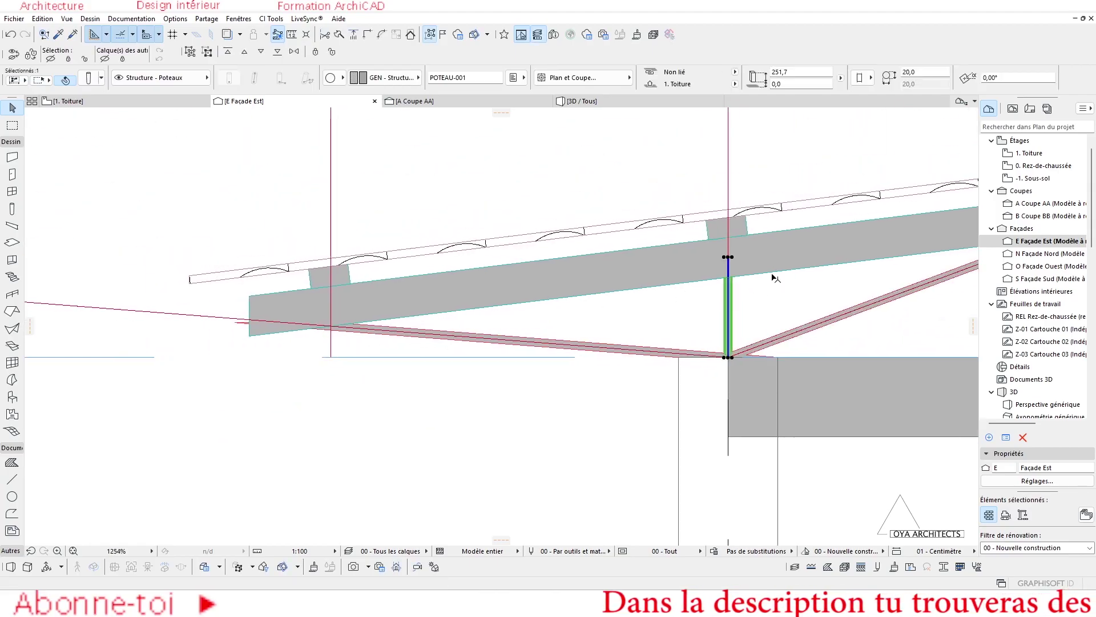
scroll(774, 273, up, 3)
click(682, 241)
scroll(491, 311, up, 3)
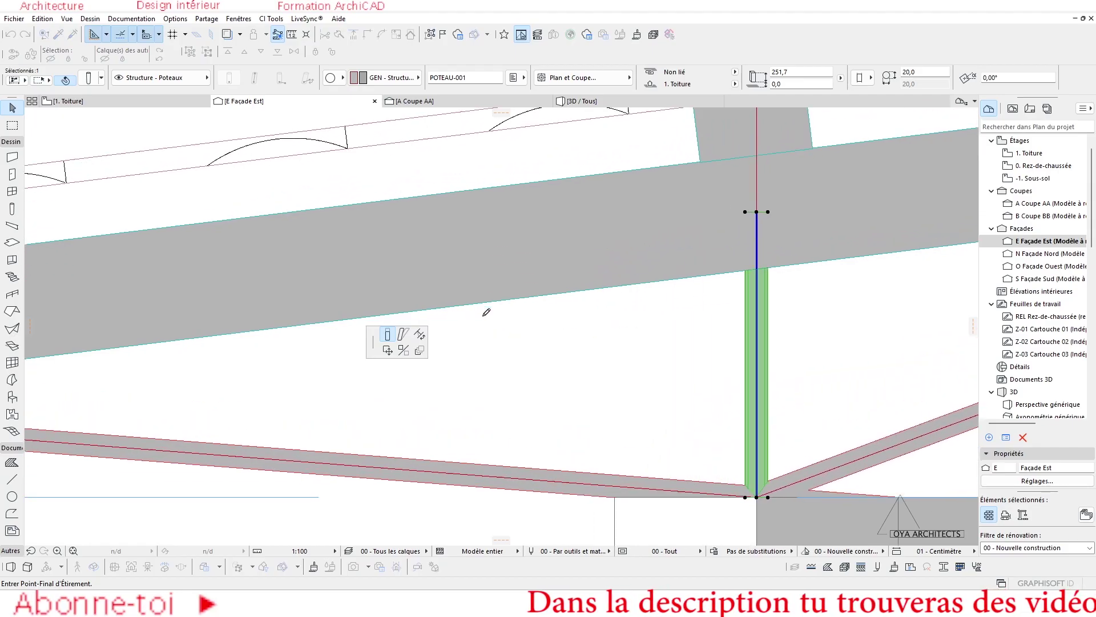
click(896, 233)
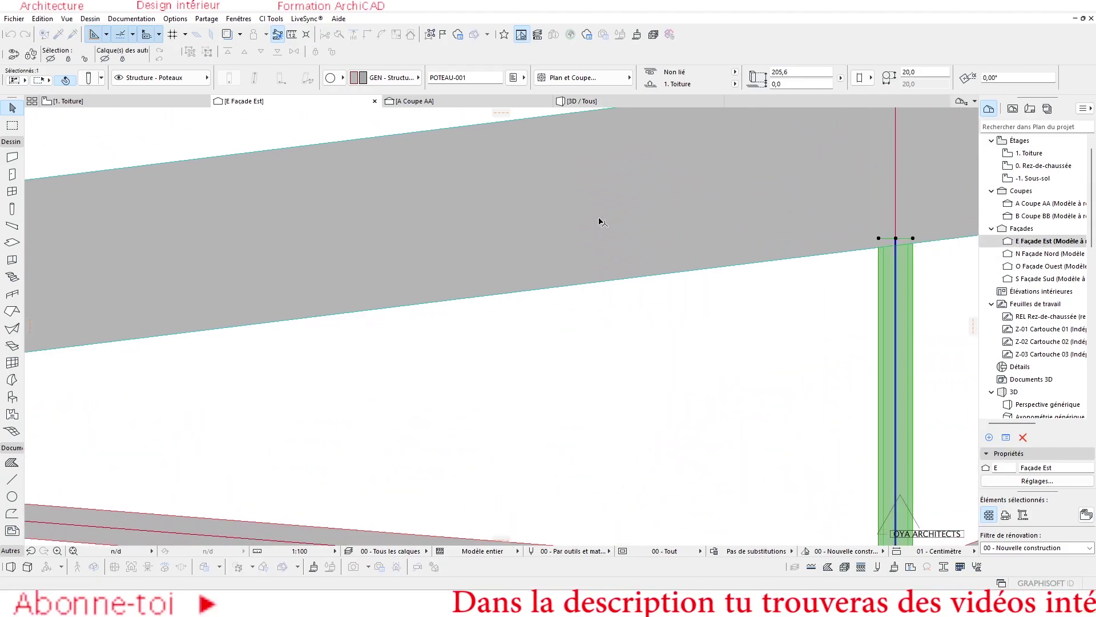
scroll(656, 286, down, 5)
scroll(543, 299, up, 6)
click(540, 321)
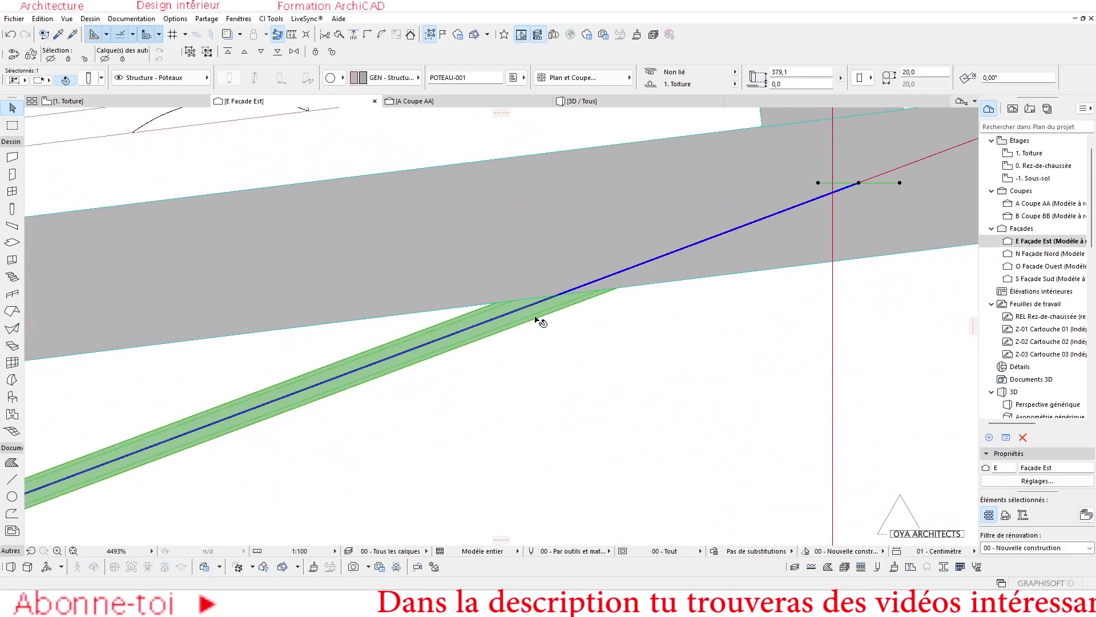
scroll(849, 288, down, 8)
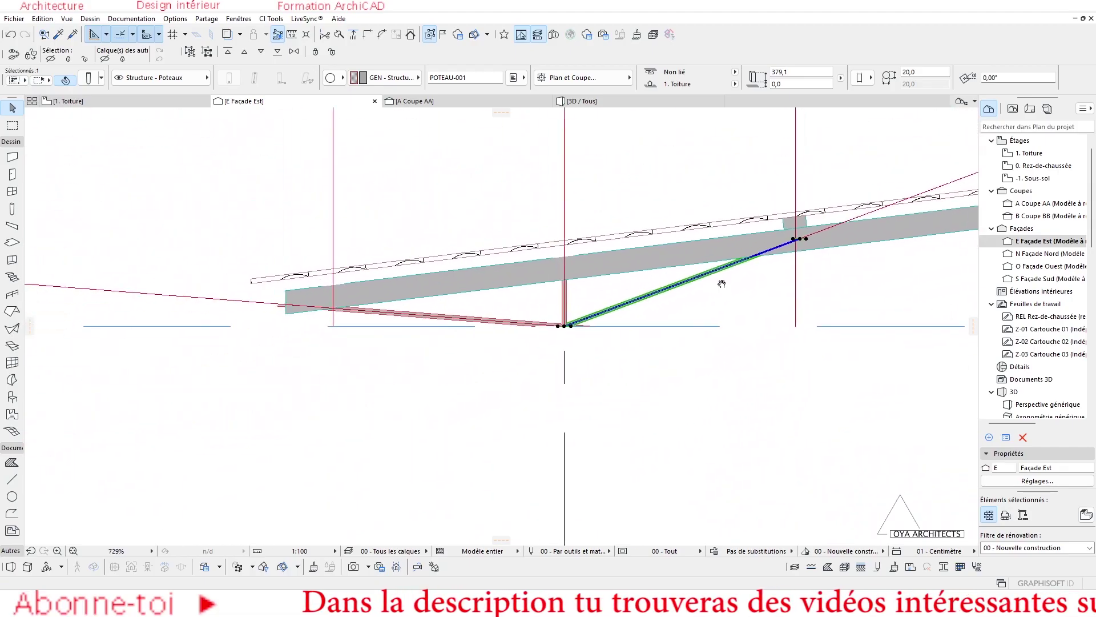
key(Escape)
Rotate the inward-leaning post's sketch line about the post base to where the beam's underside meets the third purlin axis.
click(939, 193)
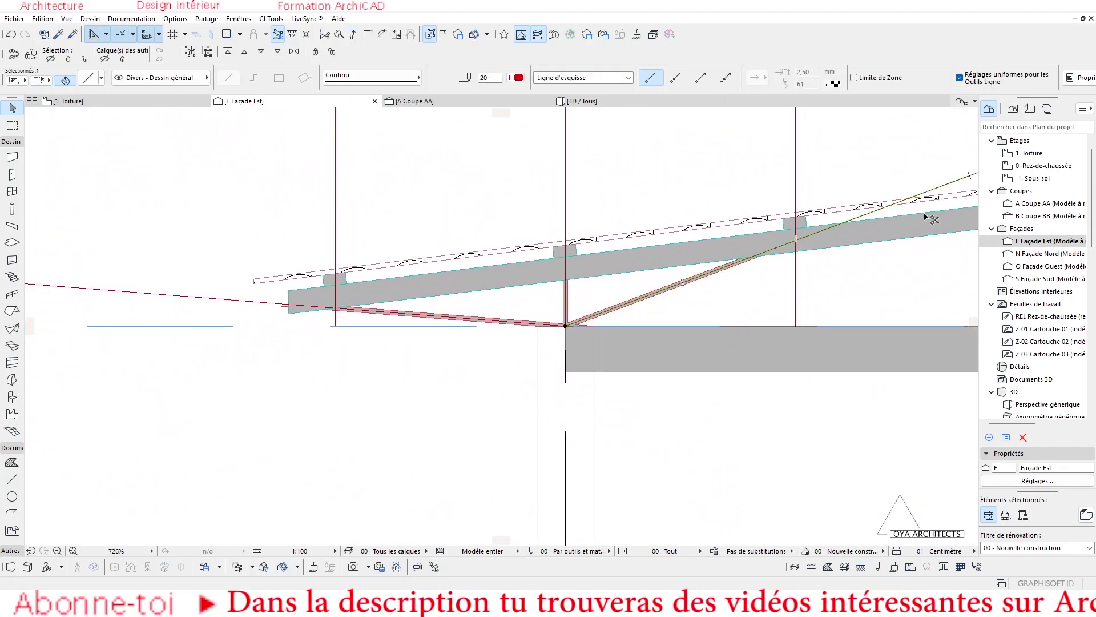
key(ctrl+e)
scroll(617, 365, up, 5)
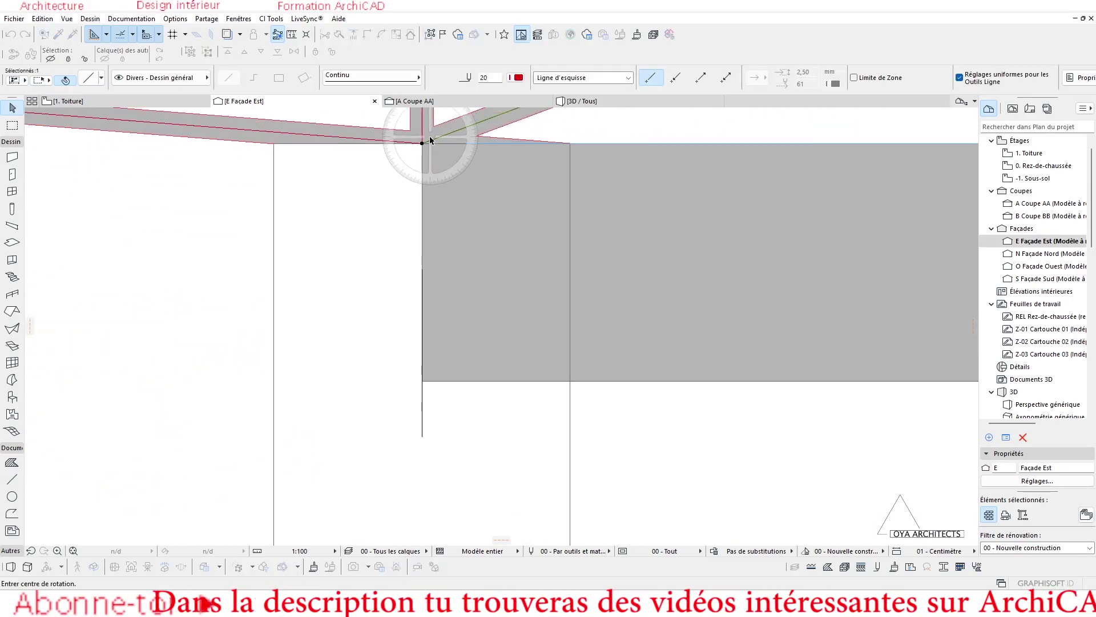
click(423, 143)
scroll(628, 154, down, 5)
scroll(580, 240, up, 3)
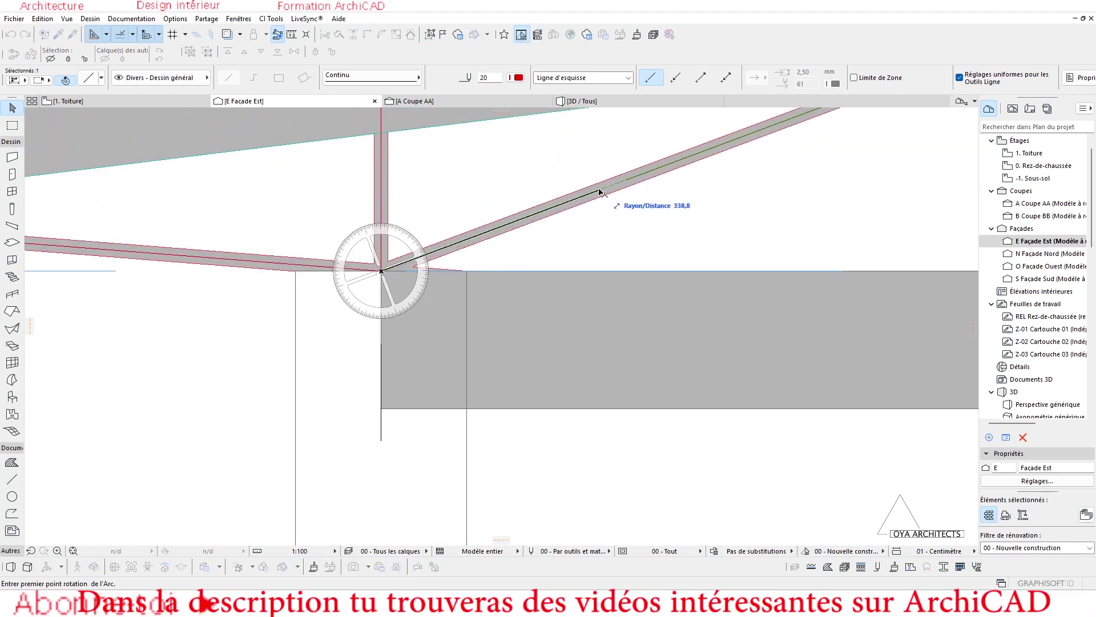
click(599, 188)
scroll(608, 246, down, 3)
scroll(548, 285, up, 3)
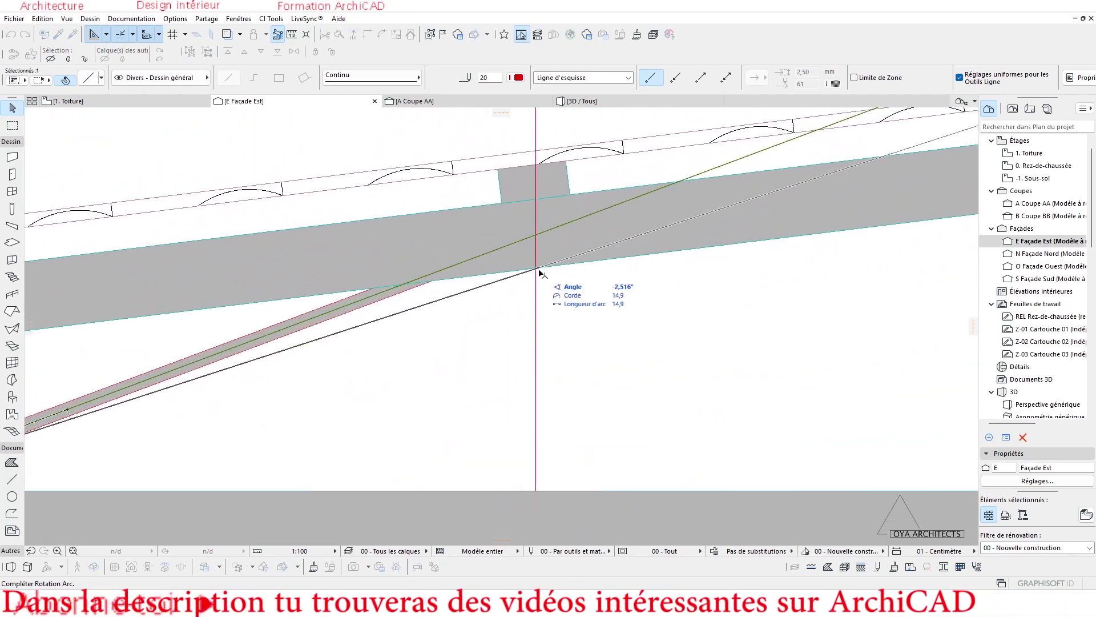
click(535, 270)
Shorten the inward-leaning post along its own axis to a height of about 226.7, clear of the beam.
click(379, 289)
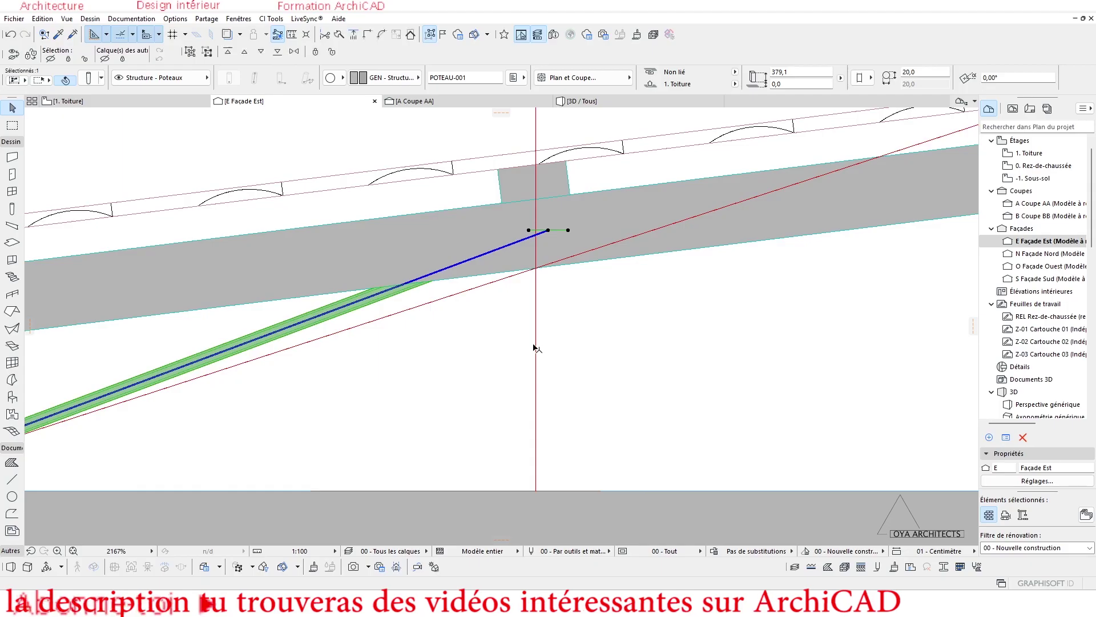
scroll(582, 274, up, 3)
scroll(583, 274, up, 2)
click(541, 299)
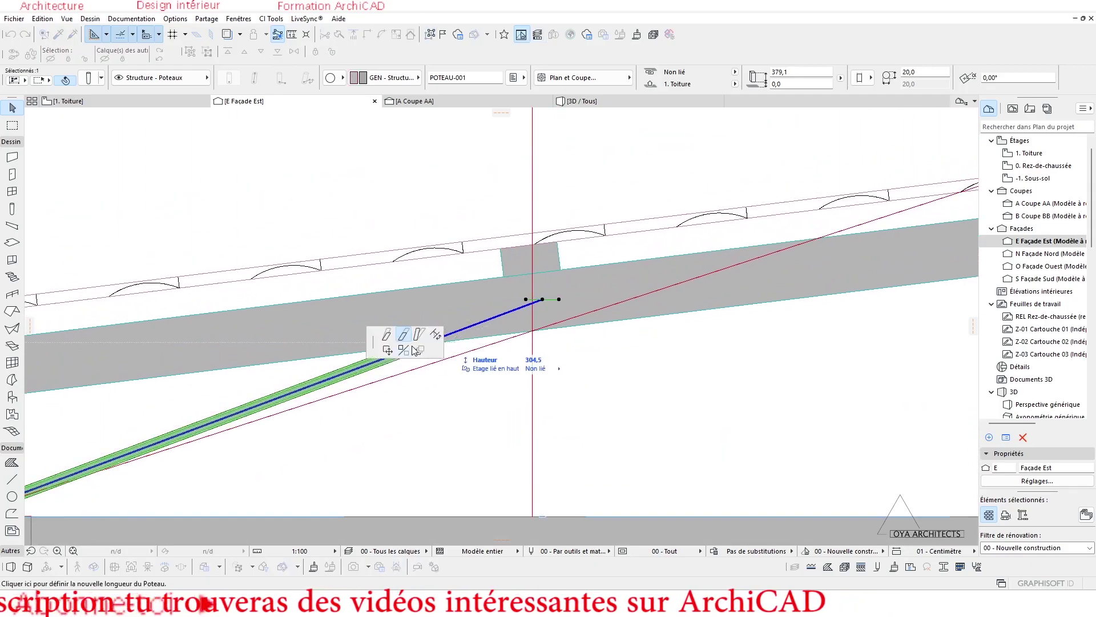
click(423, 336)
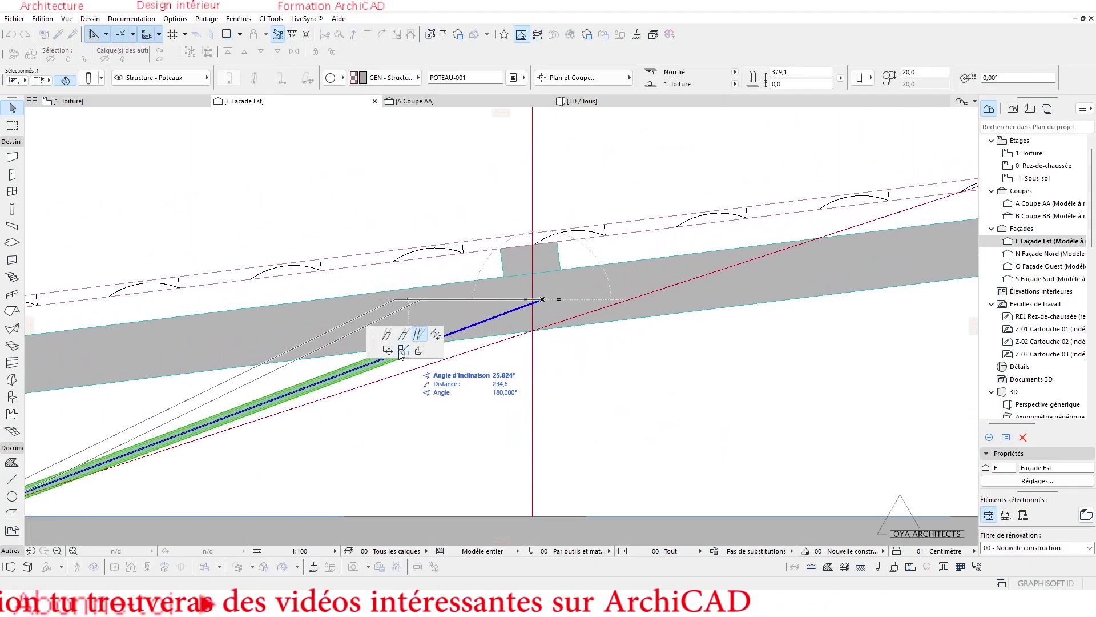
click(312, 383)
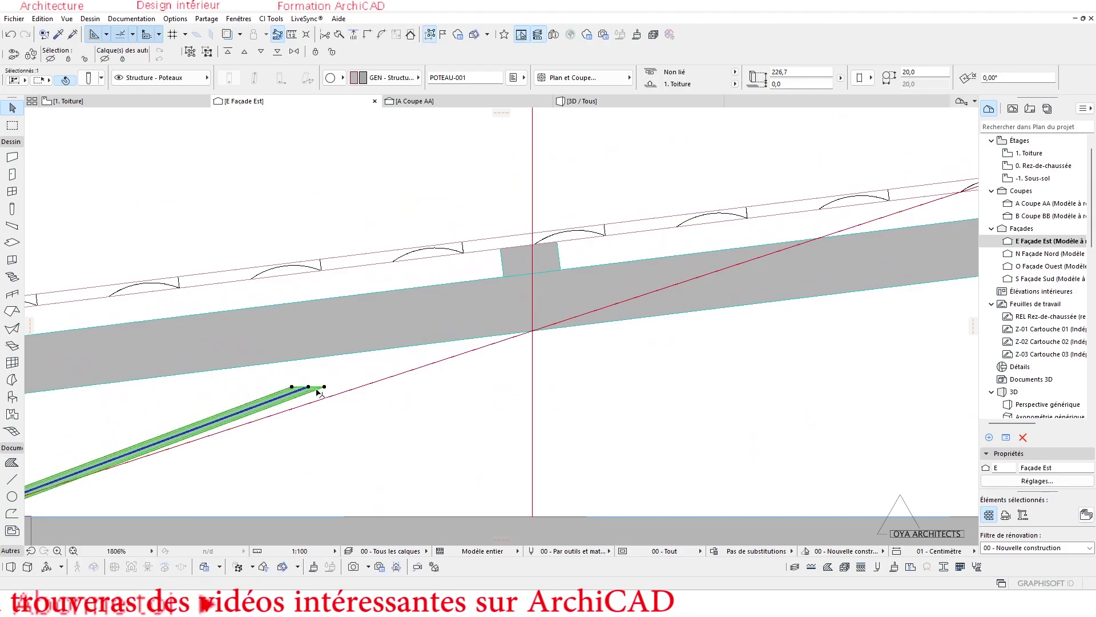
Tilt the shortened inward-leaning post so its top centre lies on the rotated sketch line.
click(308, 387)
click(422, 337)
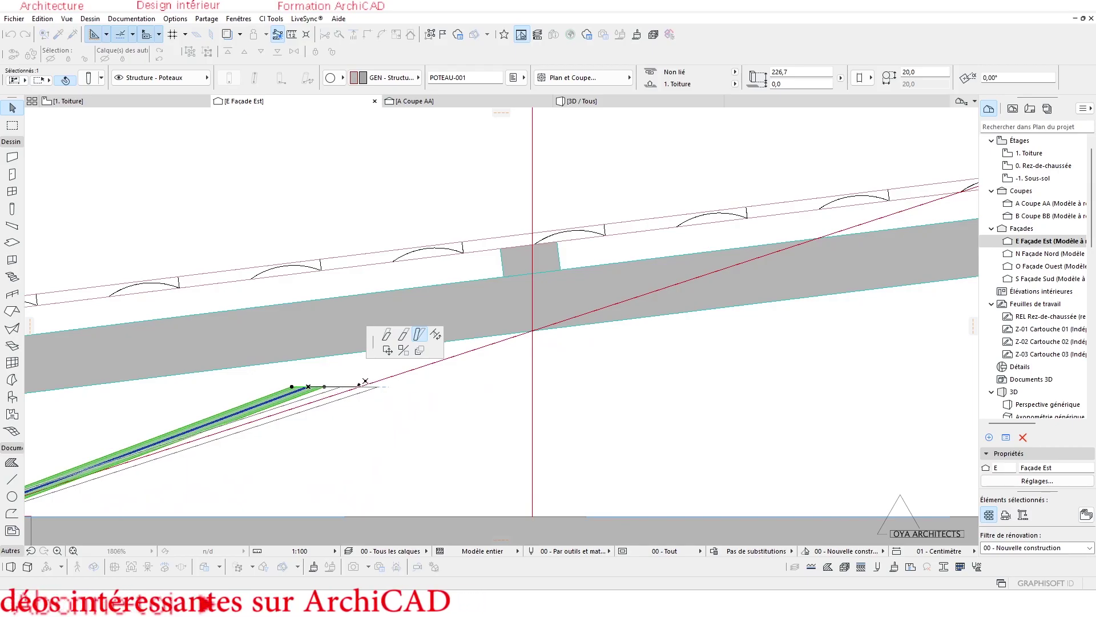
click(365, 381)
Extend the inward-leaning post along its axis until its top enters the beam at the third purlin axis.
scroll(400, 365, up, 10)
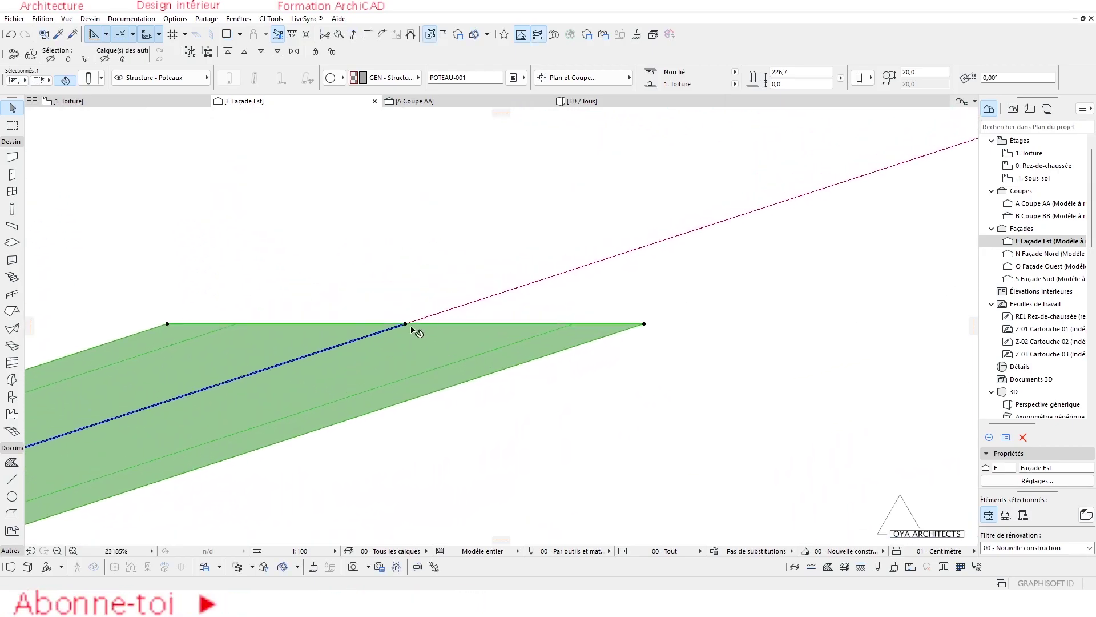
click(406, 326)
click(403, 334)
scroll(571, 297, down, 5)
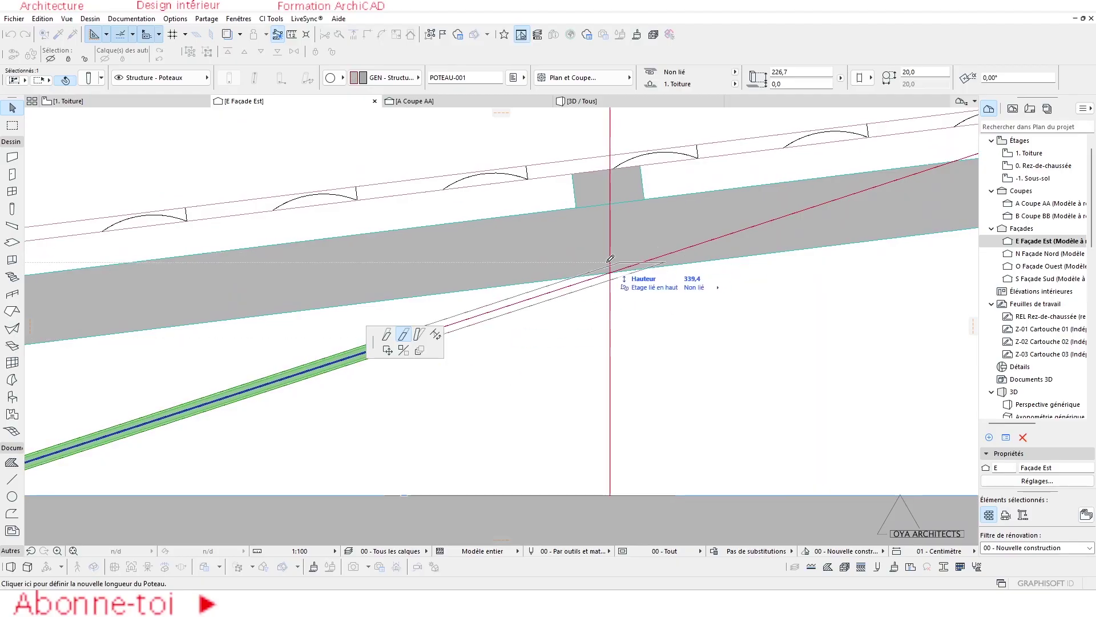
click(612, 263)
scroll(759, 279, down, 6)
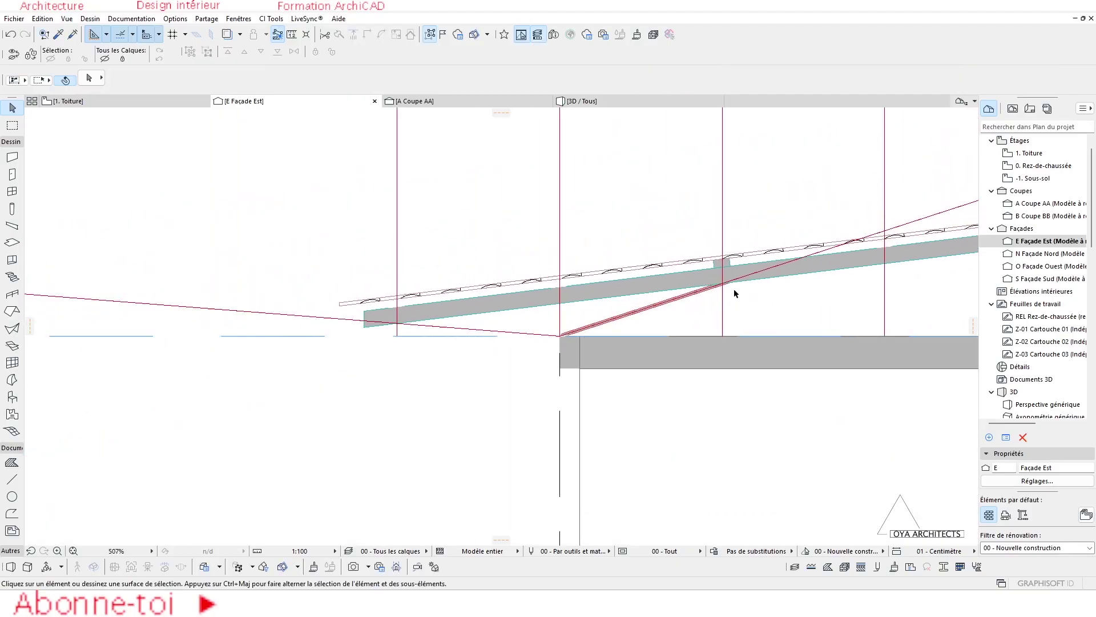
scroll(563, 171, up, 2)
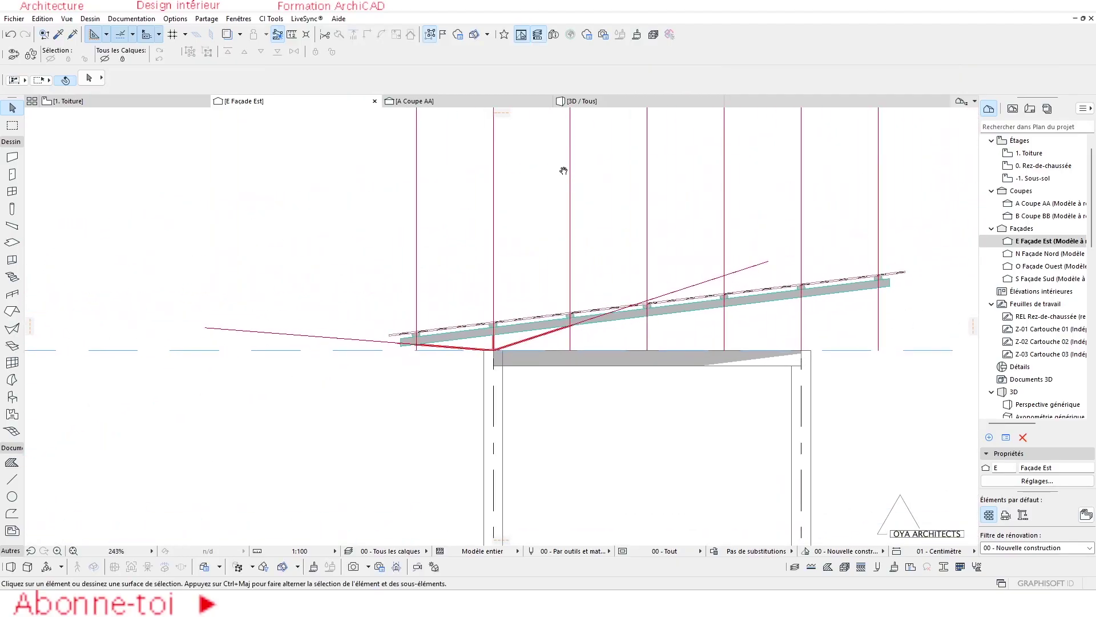
Check in the 3D view how the three adjusted posts meet the sloped beam from below.
click(594, 101)
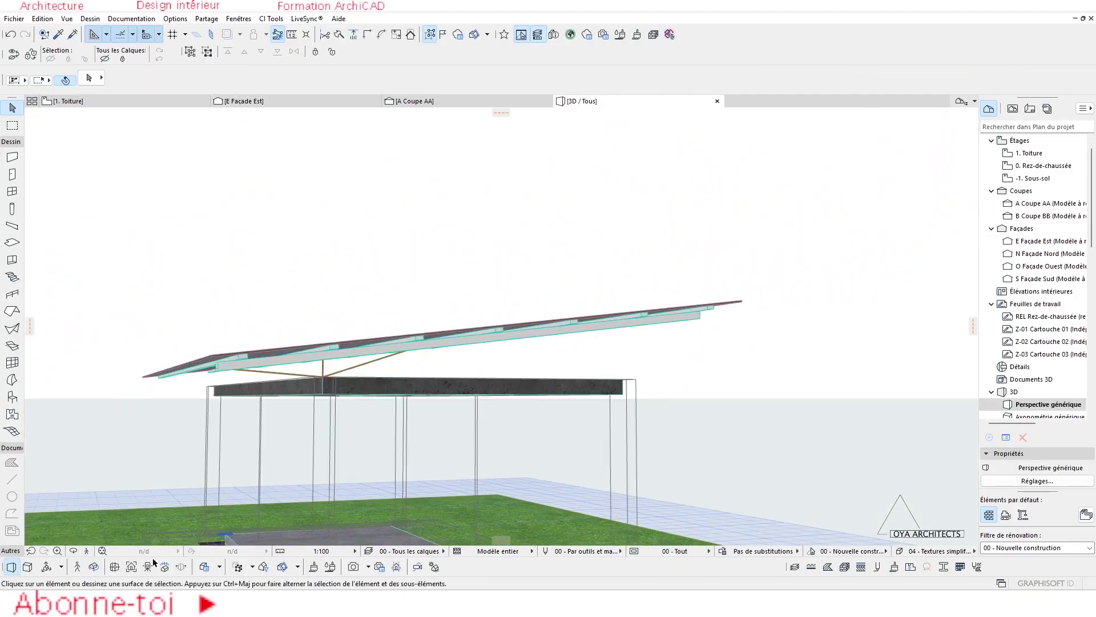
click(74, 550)
scroll(451, 348, up, 6)
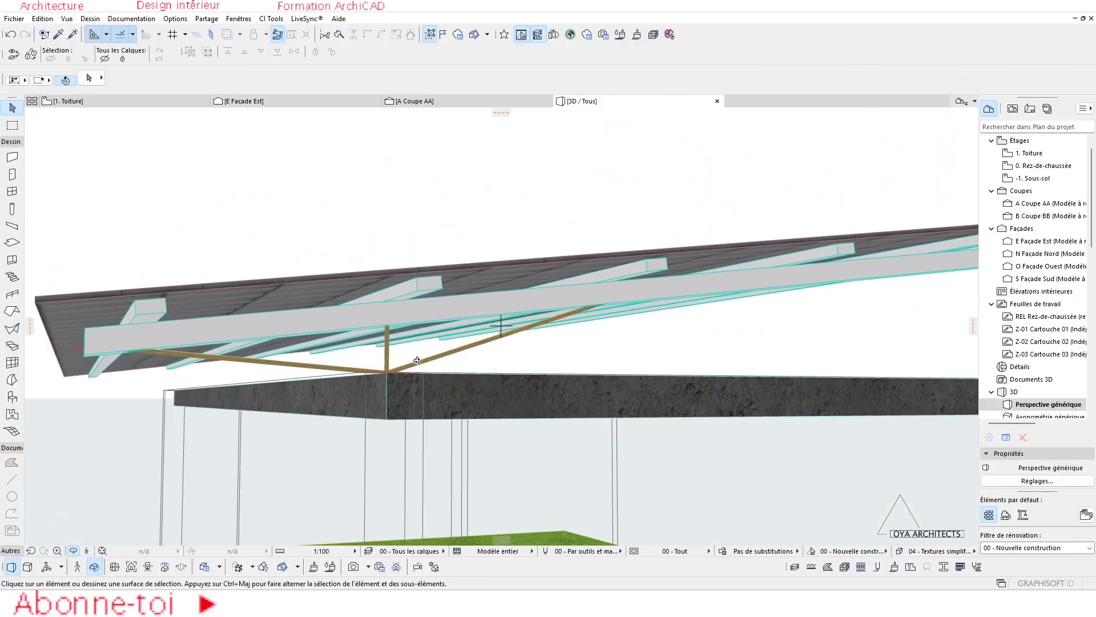
drag(451, 348, 303, 291)
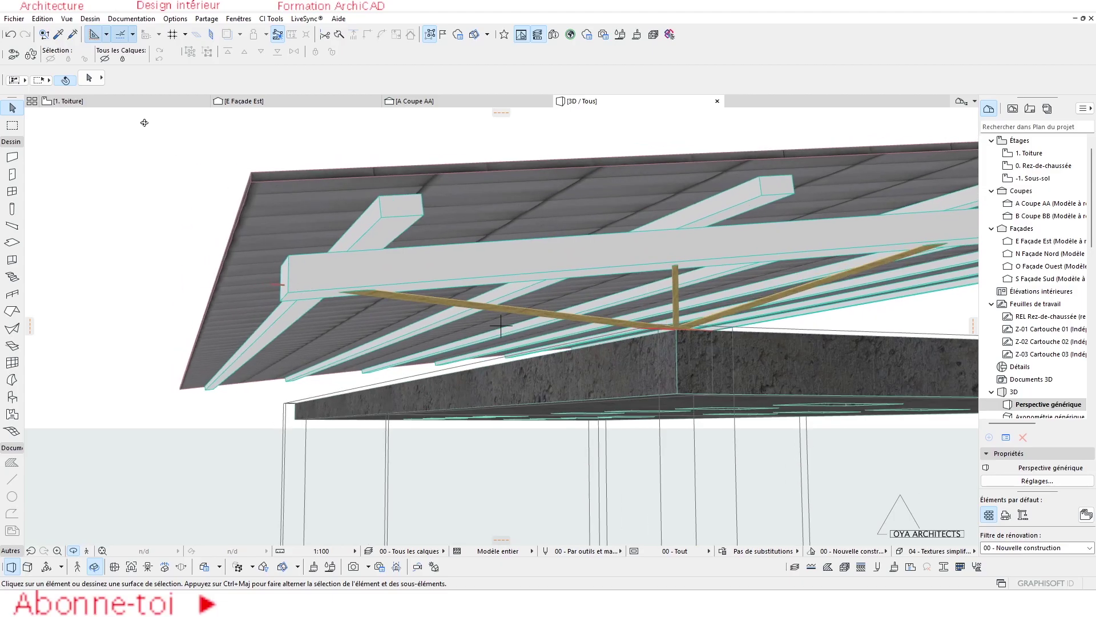
In the east facade, shorten the outward-leaning post at the beam's low end along its axis to a height of 83.9.
click(86, 101)
click(307, 103)
scroll(514, 297, down, 5)
scroll(509, 345, up, 6)
scroll(509, 345, up, 6)
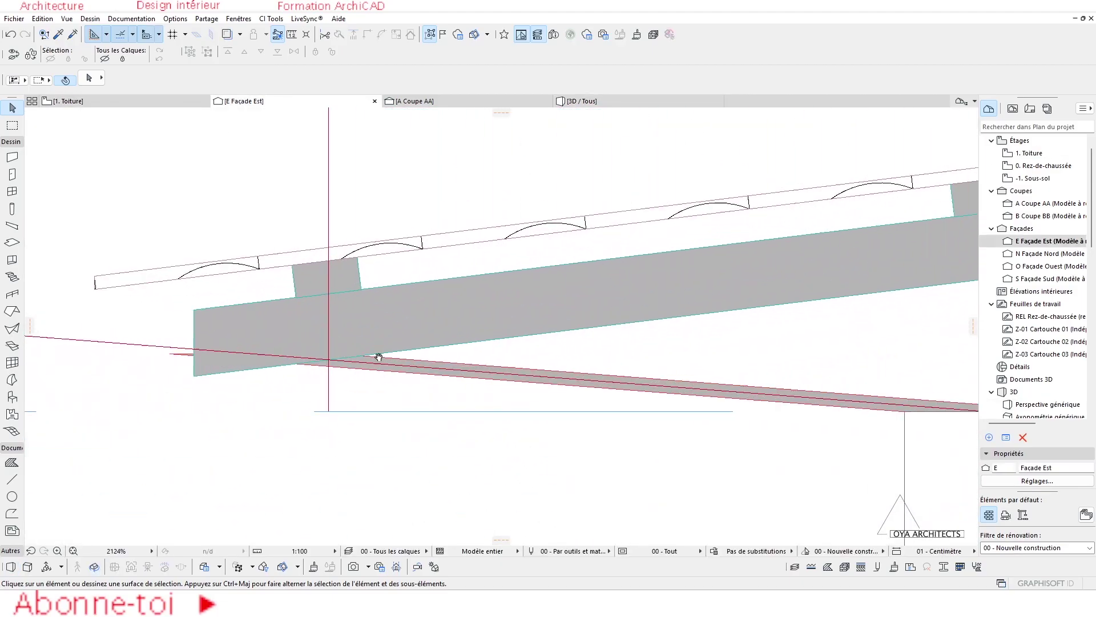
click(516, 384)
scroll(390, 359, up, 3)
scroll(390, 360, up, 1)
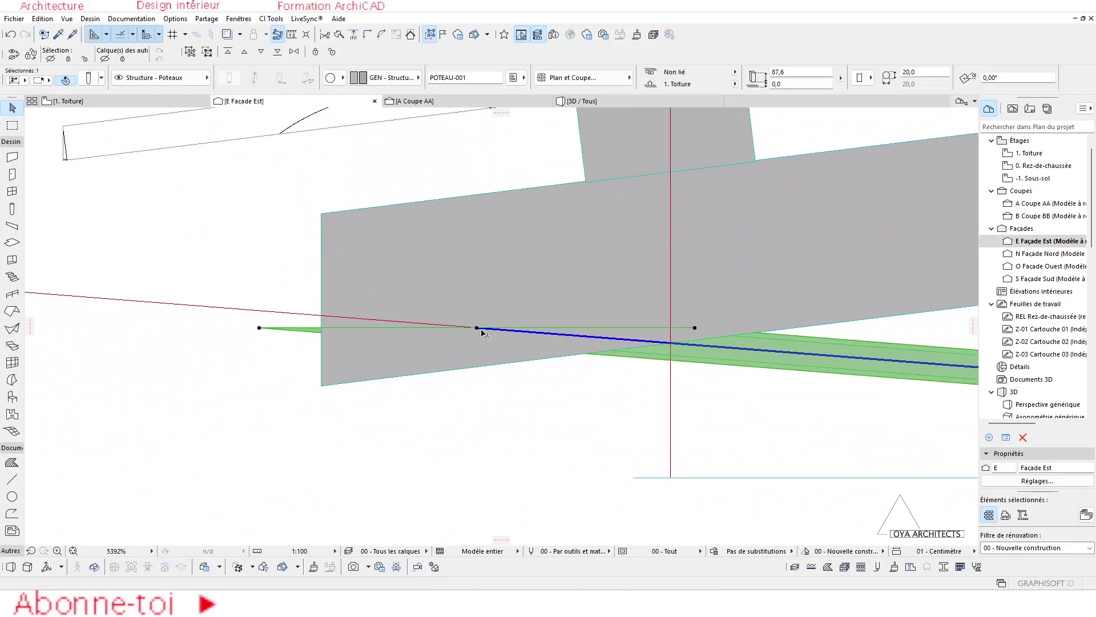
click(478, 328)
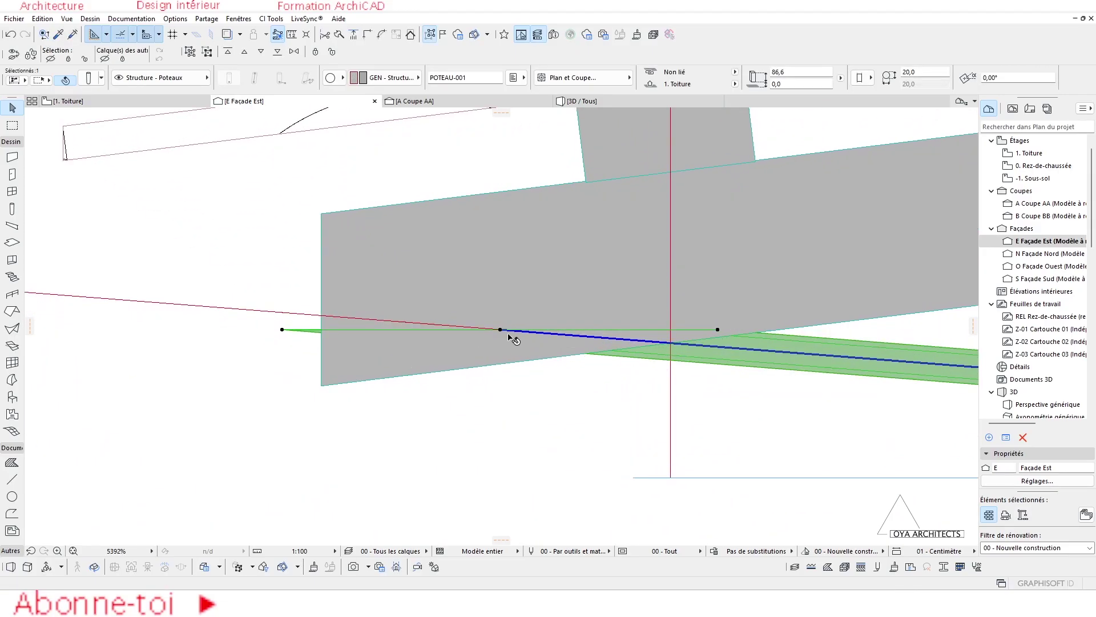
click(528, 333)
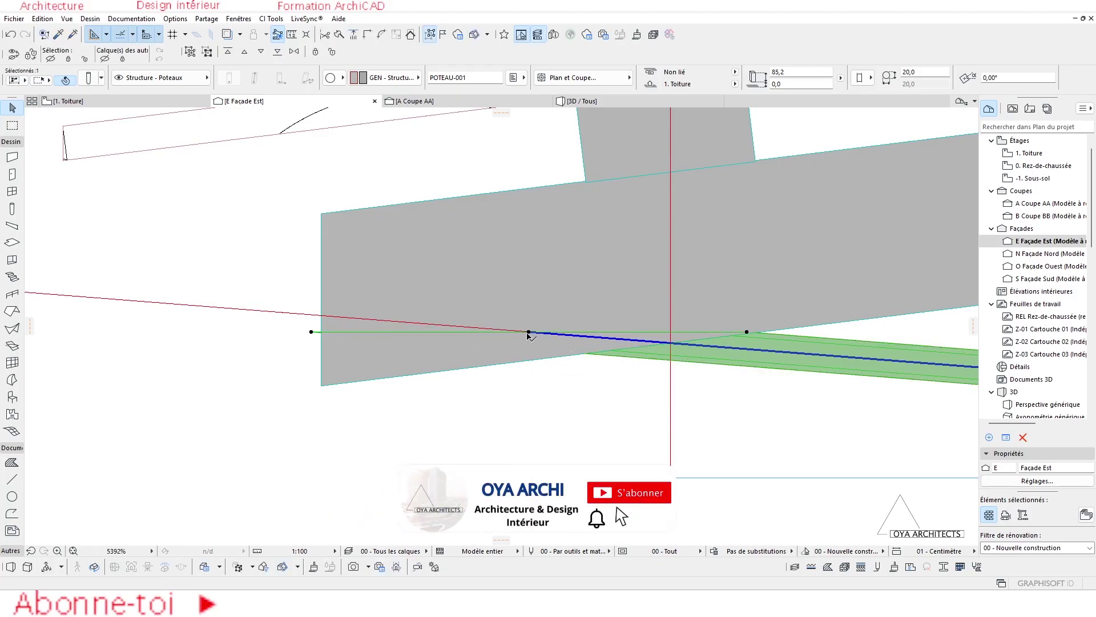
click(530, 334)
click(558, 334)
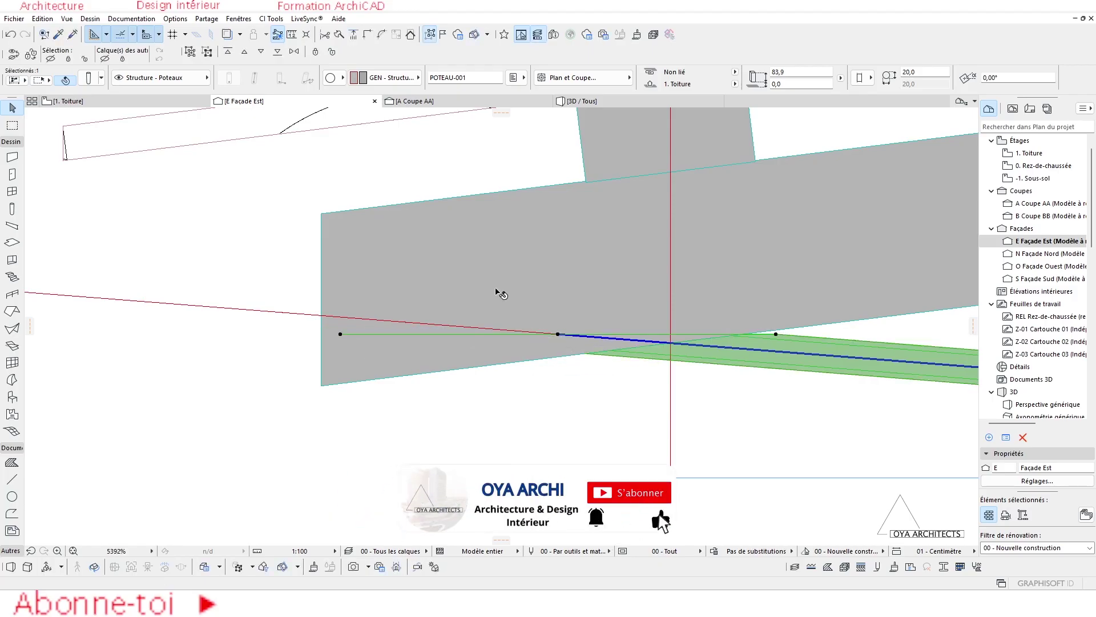
click(559, 334)
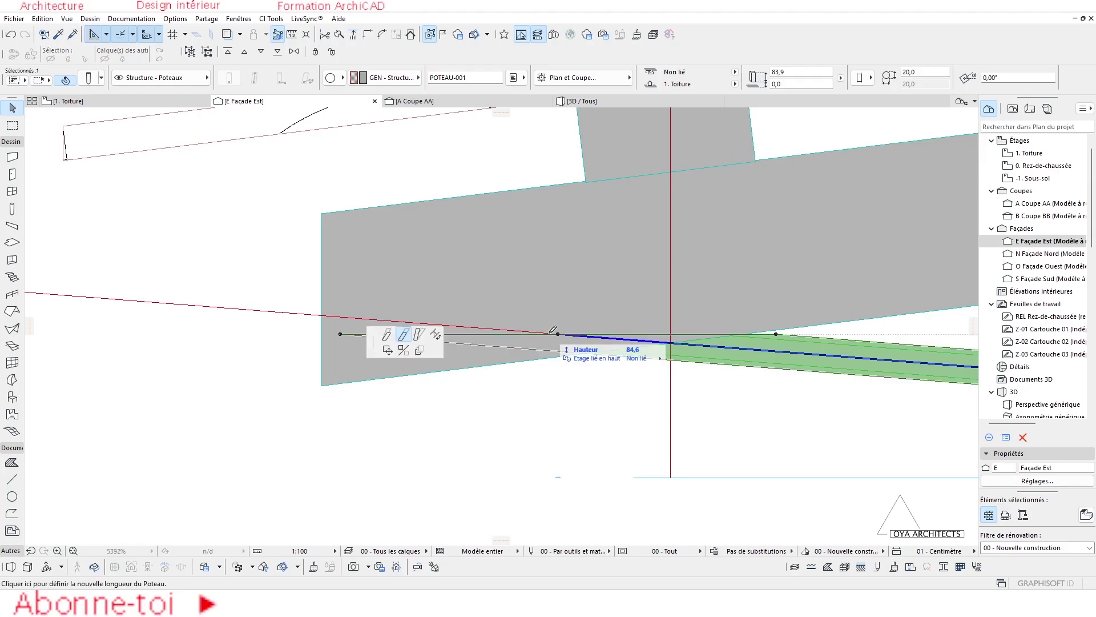
key(Escape)
key(Escape)
scroll(558, 343, down, 8)
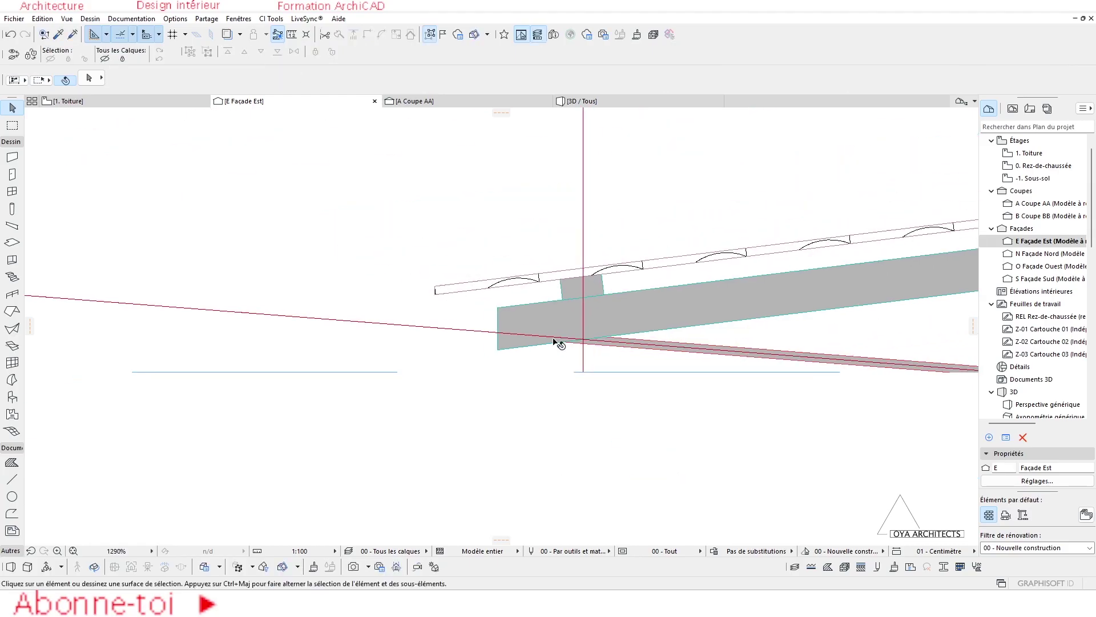
Inspect the leaning posts under the beam's low end in the 3D view and glance at the roof plan.
click(592, 104)
scroll(730, 358, down, 10)
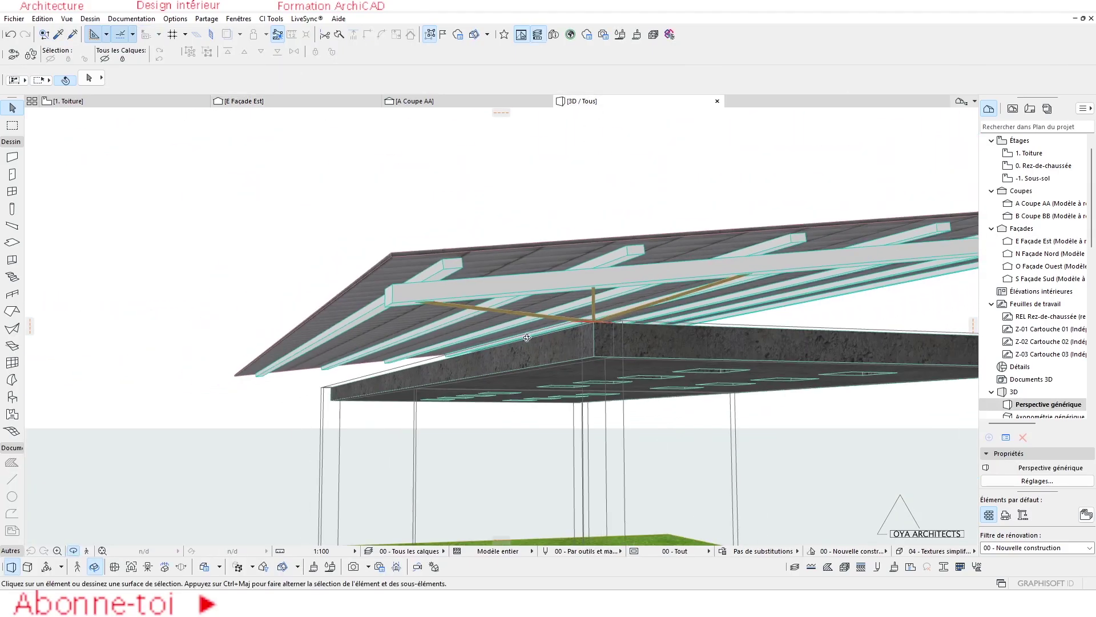
drag(528, 364, 285, 180)
click(129, 99)
scroll(310, 232, down, 4)
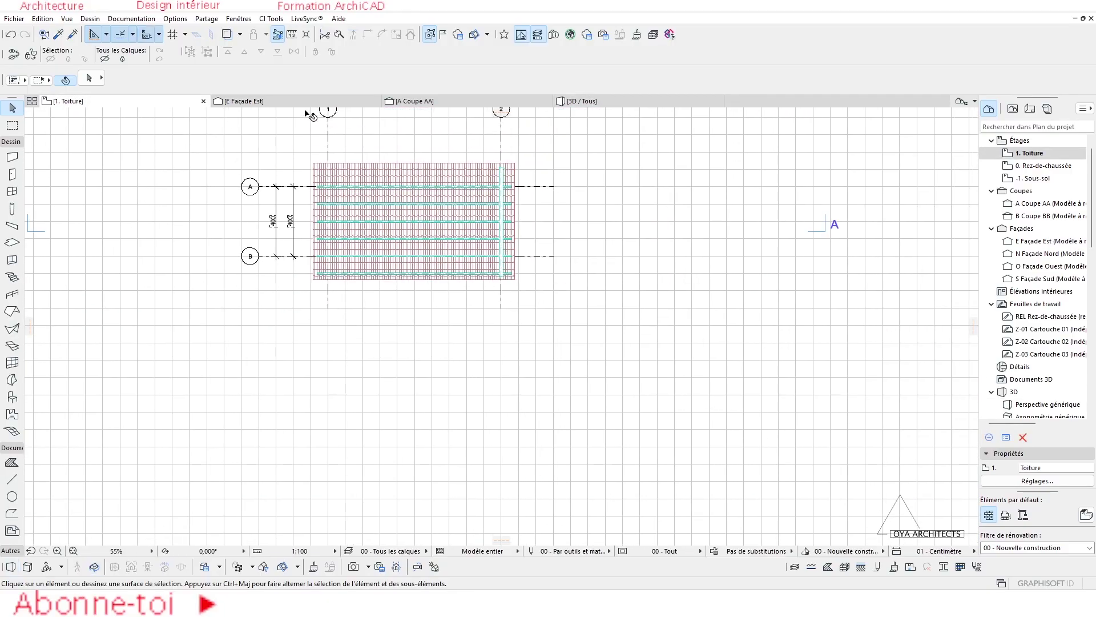
In the east facade, copy the short vertical post from its base to the support axis at the slab's opposite end.
click(276, 100)
scroll(543, 341, down, 8)
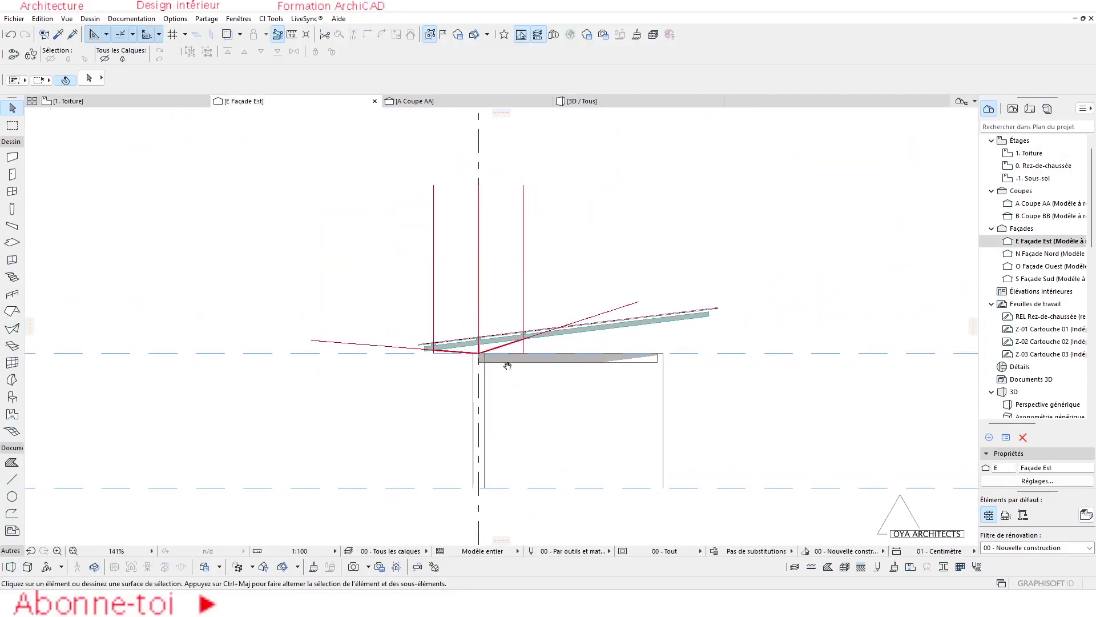
middle_drag(392, 350, 376, 349)
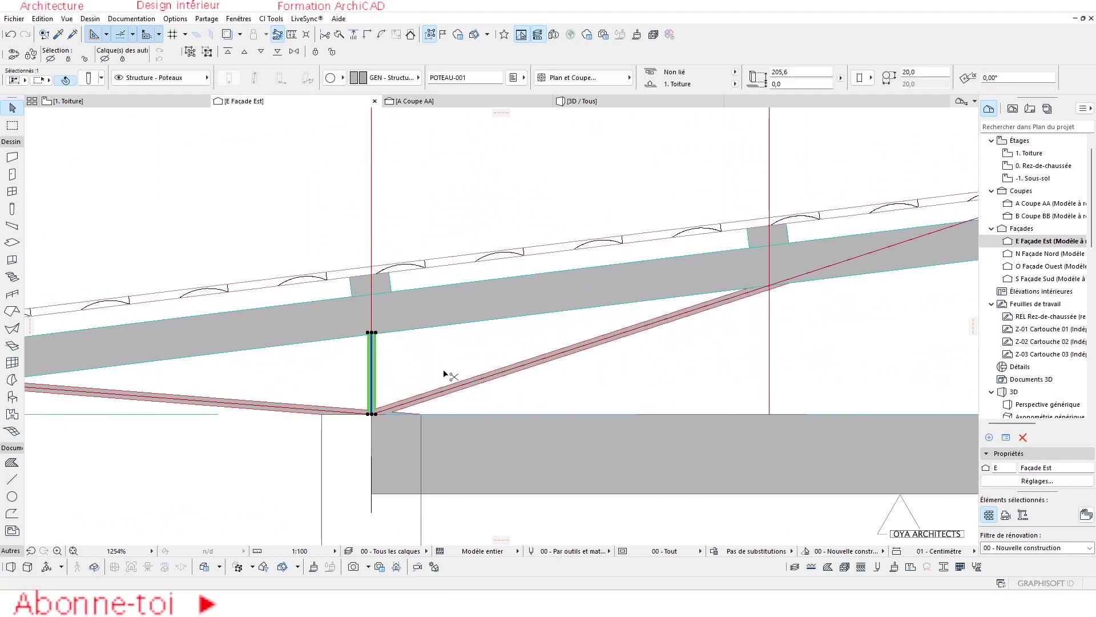
scroll(399, 431, up, 5)
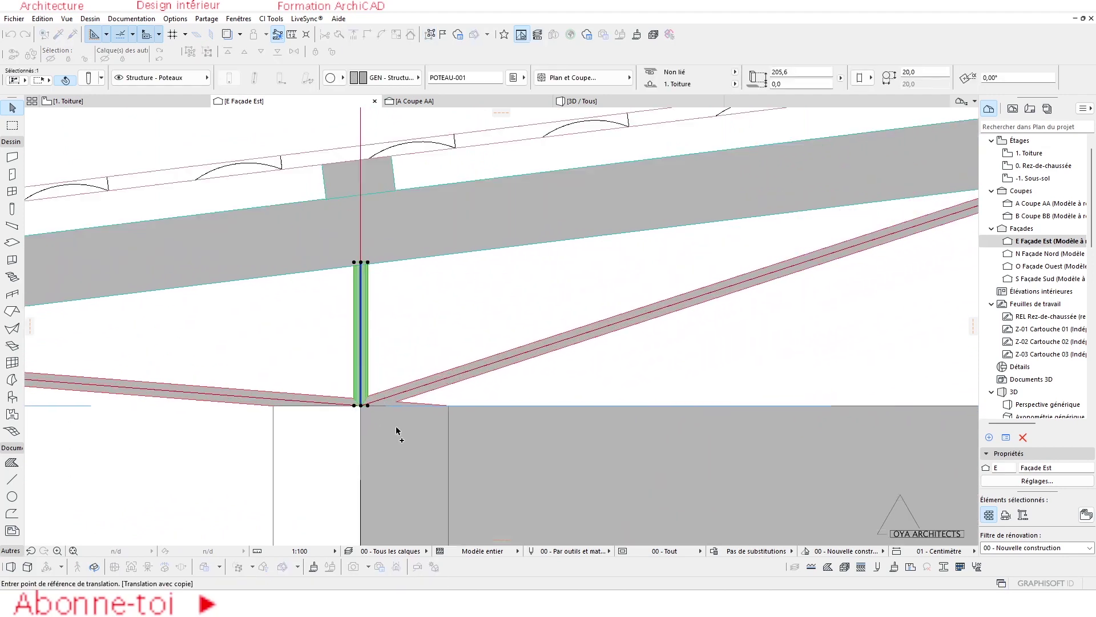
key(Escape)
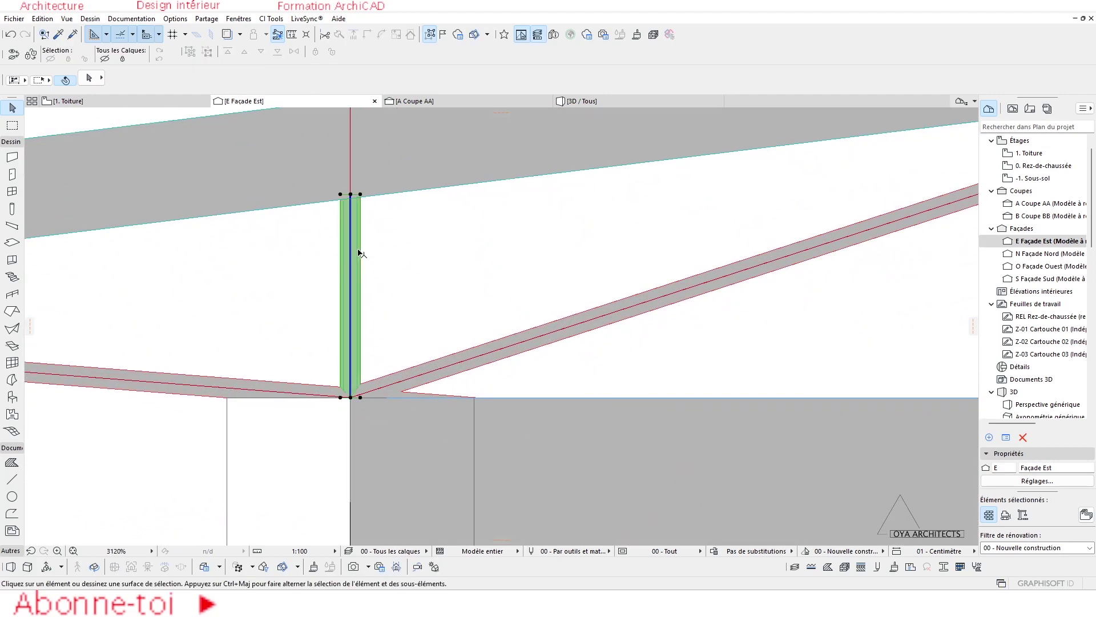
click(360, 253)
key(ctrl+d)
scroll(366, 415, up, 5)
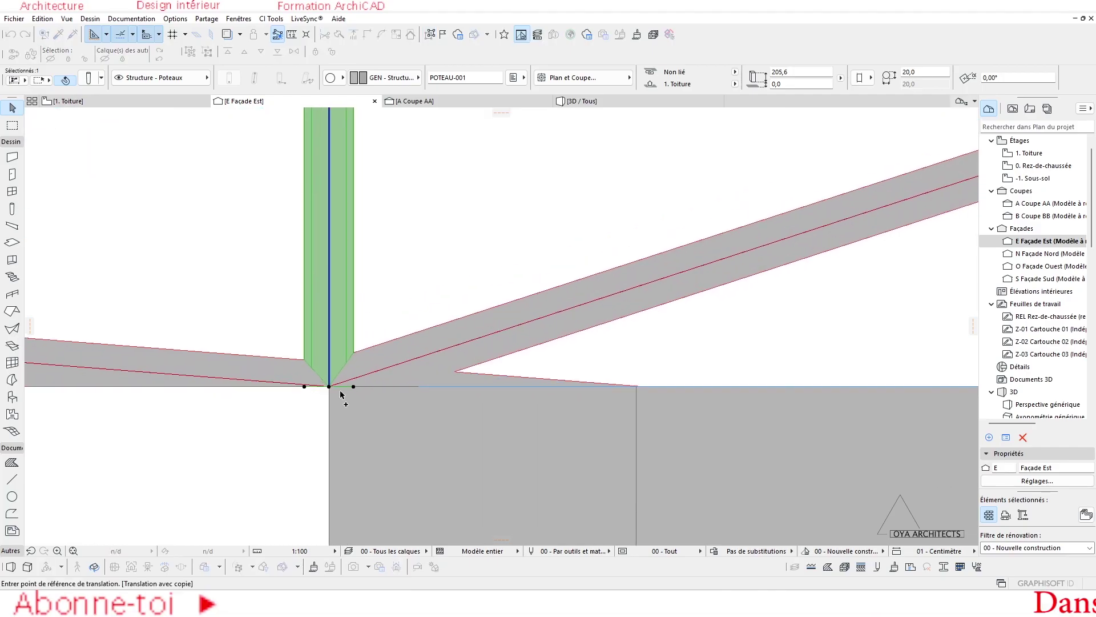
scroll(337, 387, down, 8)
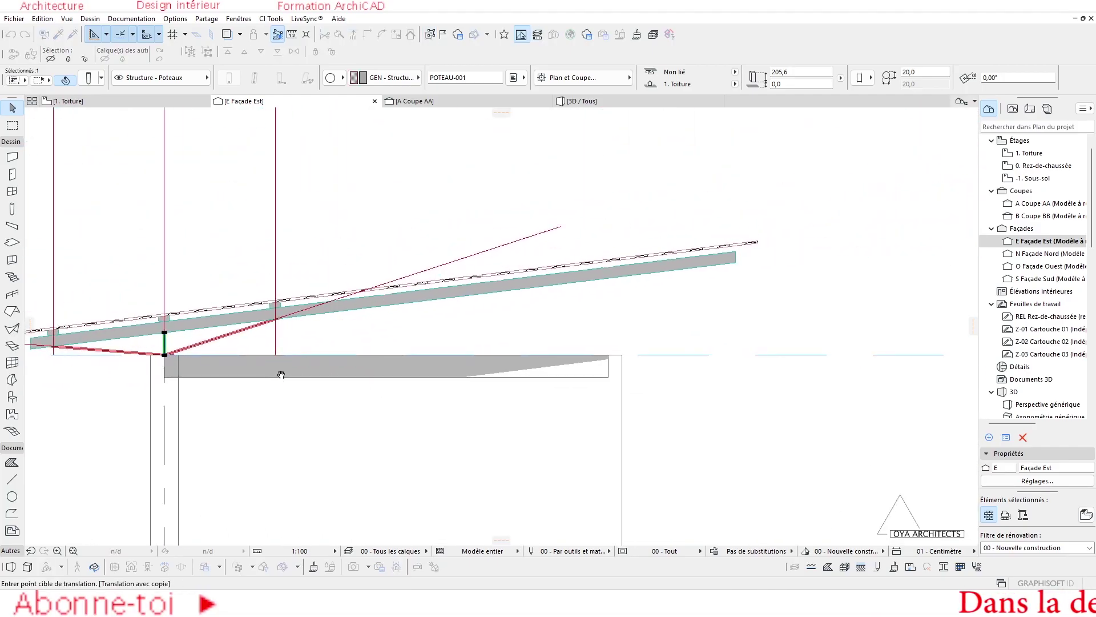
scroll(596, 380, up, 4)
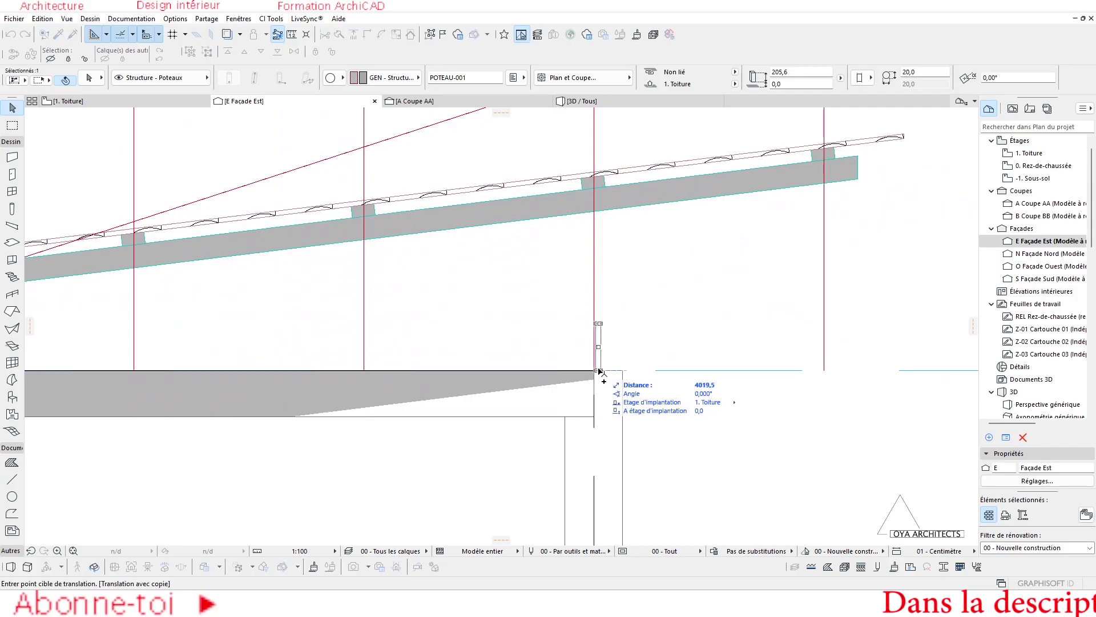
click(595, 368)
Extend the copied vertical post to a height of 705.3 so its top enters the underside of the beam.
scroll(586, 393, up, 2)
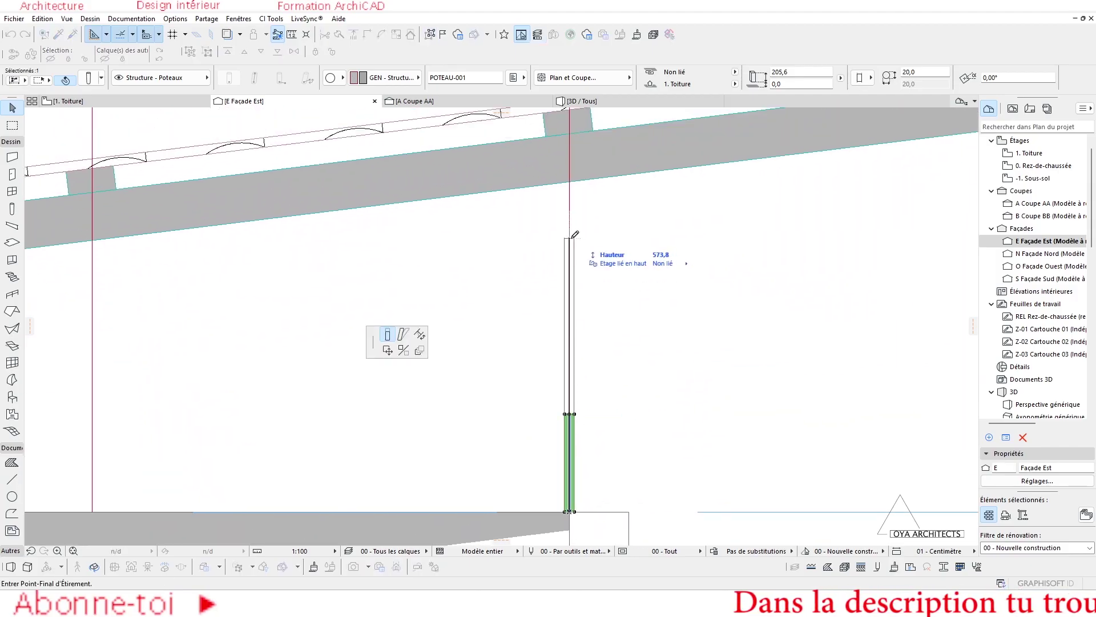
scroll(630, 137, up, 2)
click(511, 217)
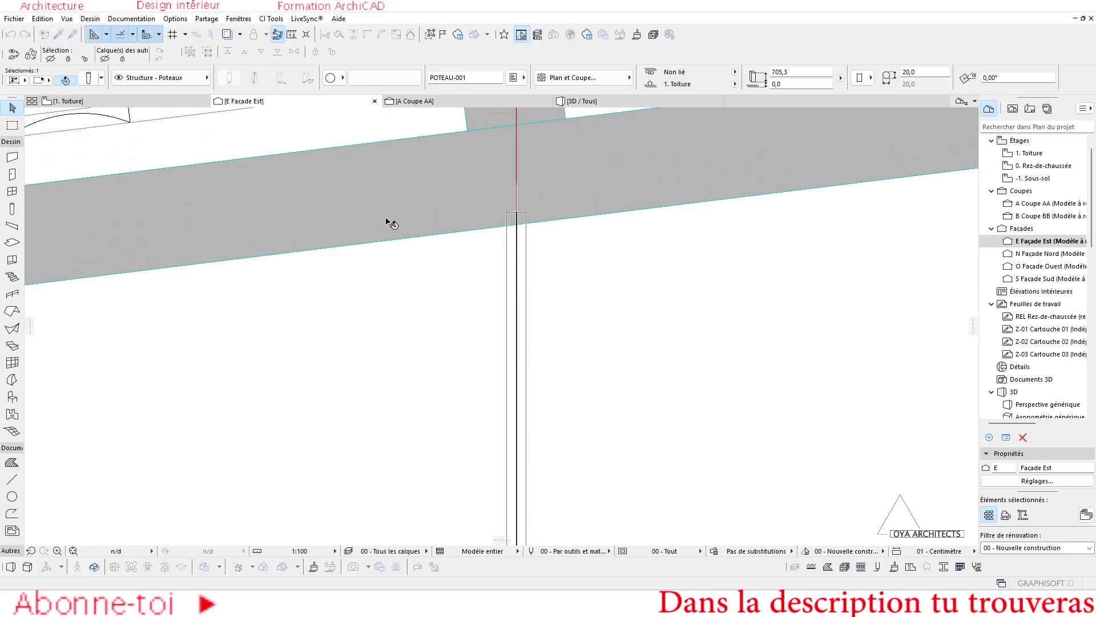
scroll(457, 297, down, 3)
scroll(484, 255, down, 2)
click(635, 221)
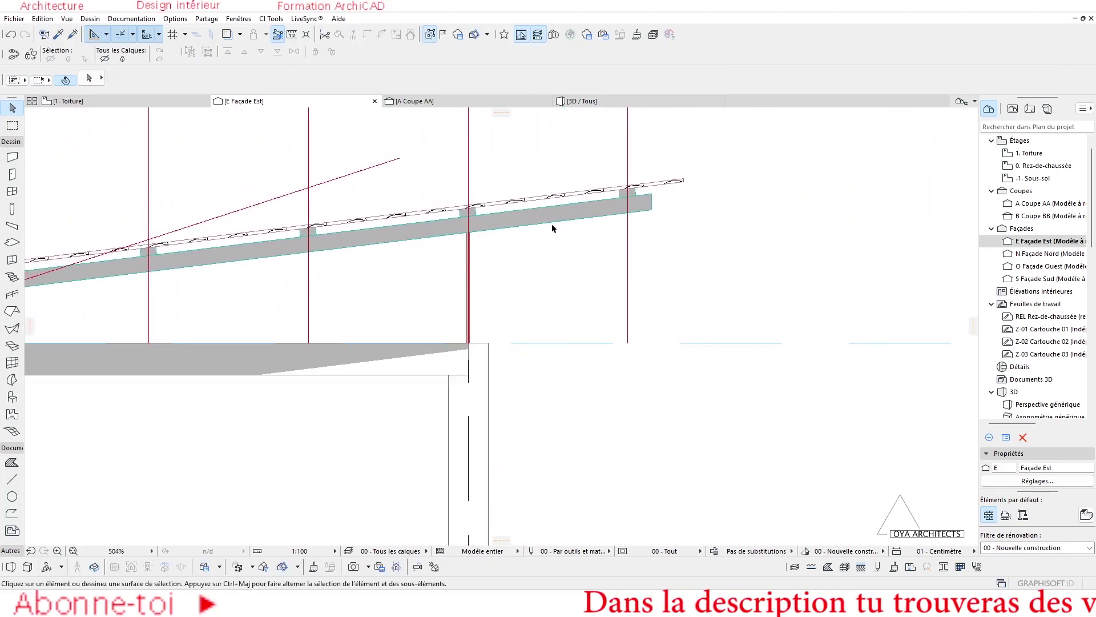
Rotate the sketch line on the tall post's axis about the post's base to where the last purlin's axis crosses the beam's underside.
click(469, 181)
key(ctrl+e)
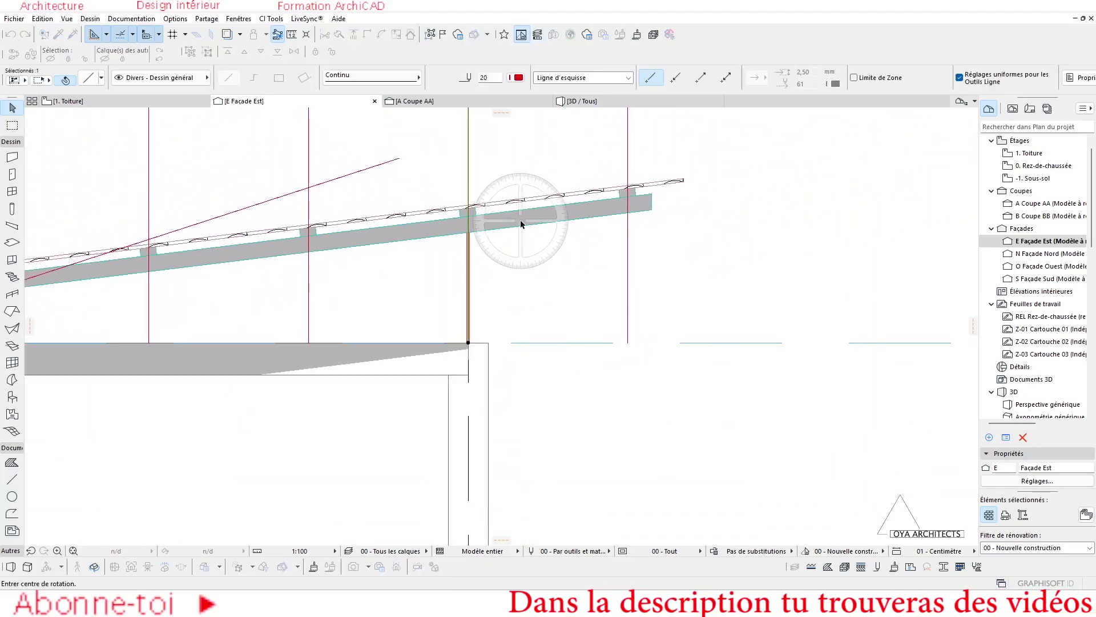
scroll(474, 348, up, 3)
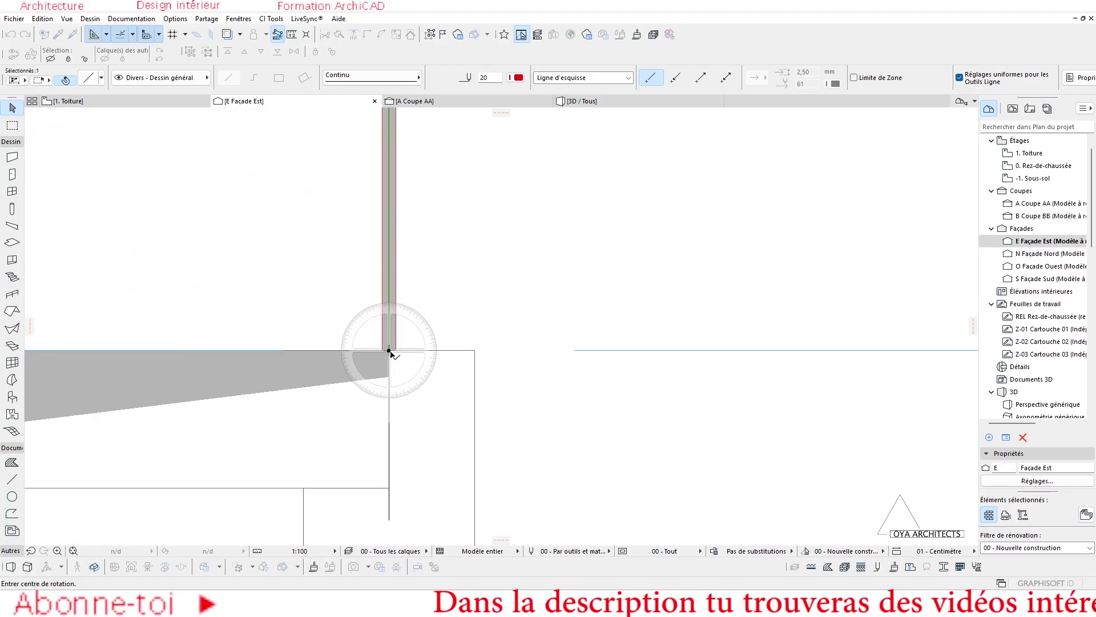
click(389, 350)
scroll(389, 360, down, 3)
scroll(403, 228, up, 5)
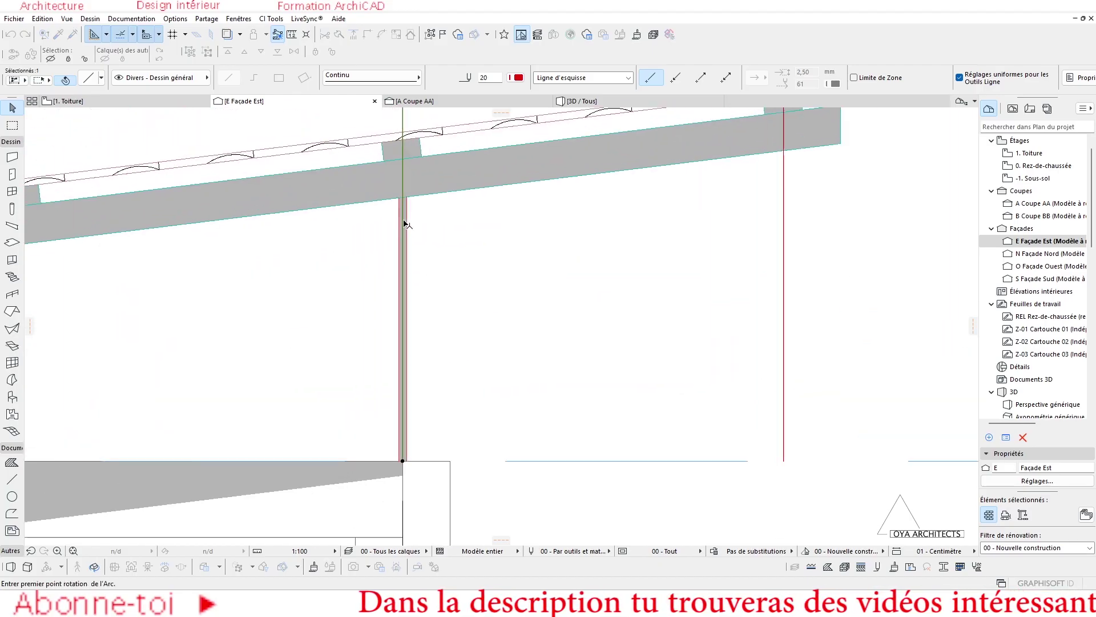
scroll(460, 242, down, 3)
scroll(577, 304, up, 3)
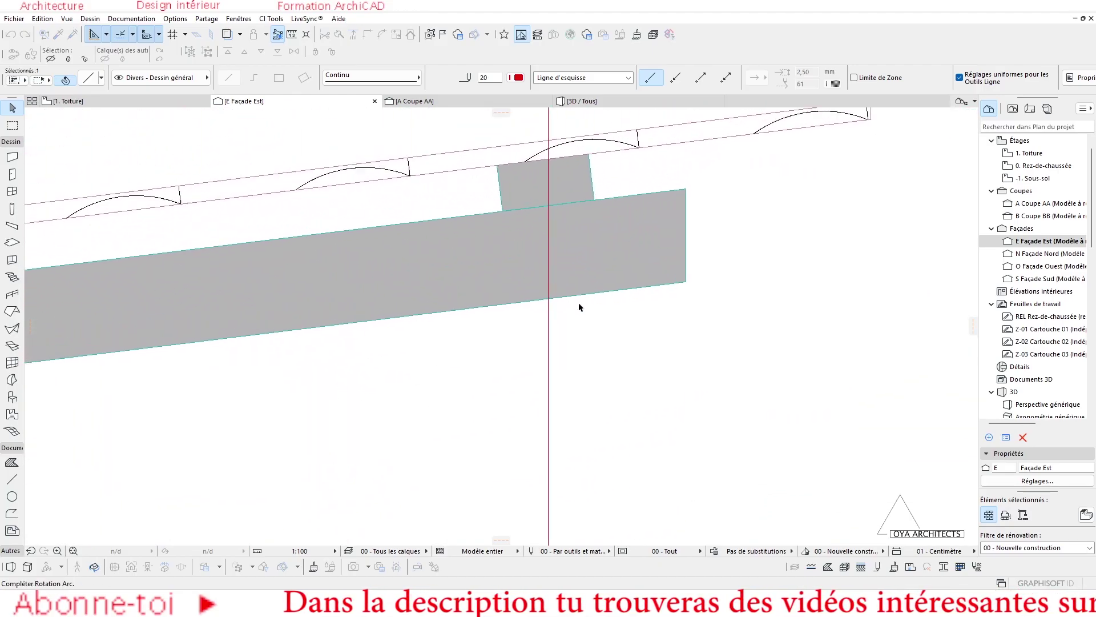
scroll(577, 291, down, 4)
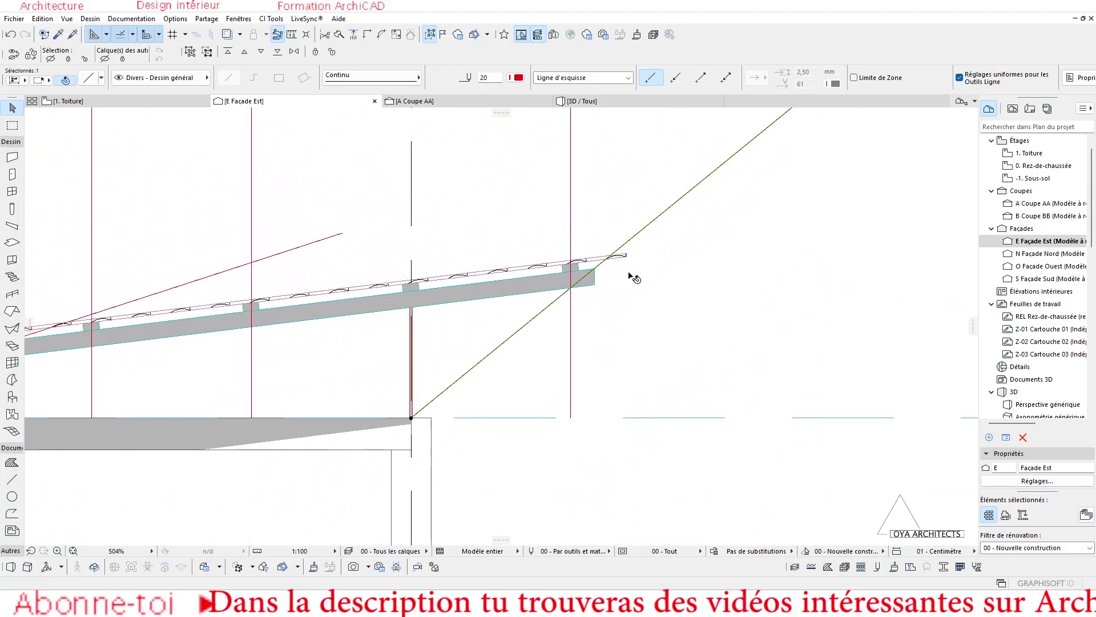
Tilt a copy of the tall vertical post outward at 39.164° so its top centre lies on the rotated sketch line.
scroll(400, 345, up, 5)
click(426, 268)
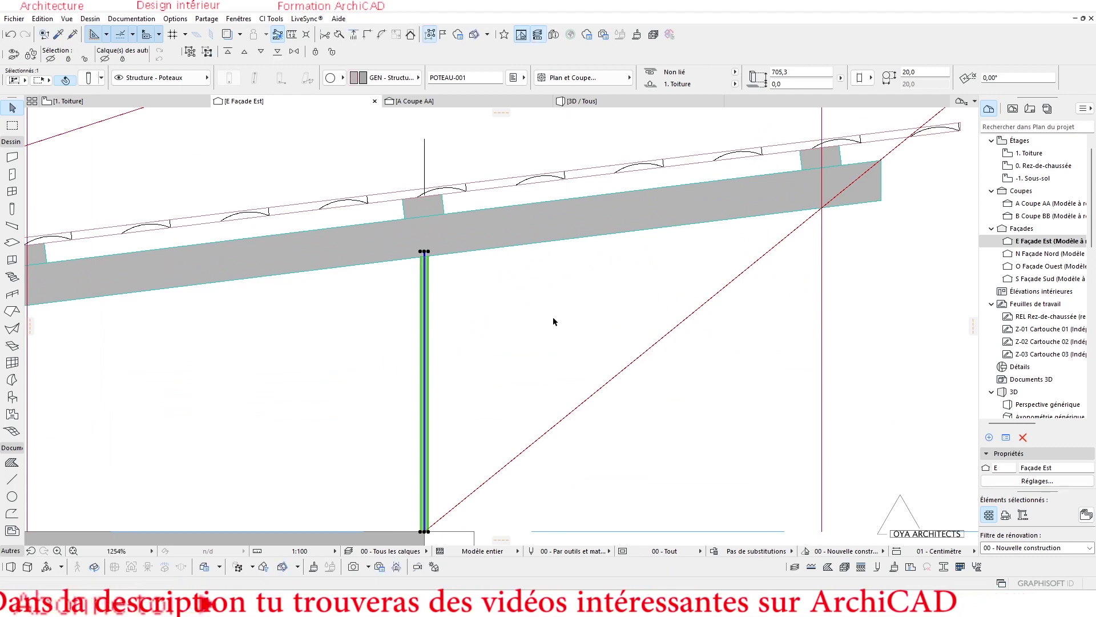
click(552, 318)
click(425, 267)
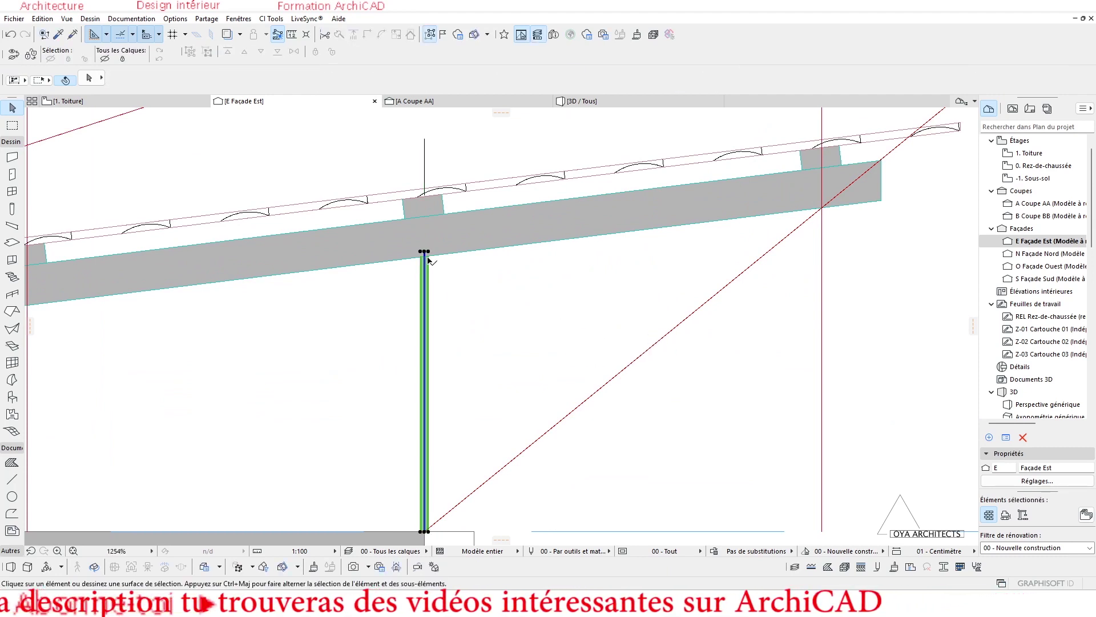
scroll(422, 246, up, 2)
click(420, 258)
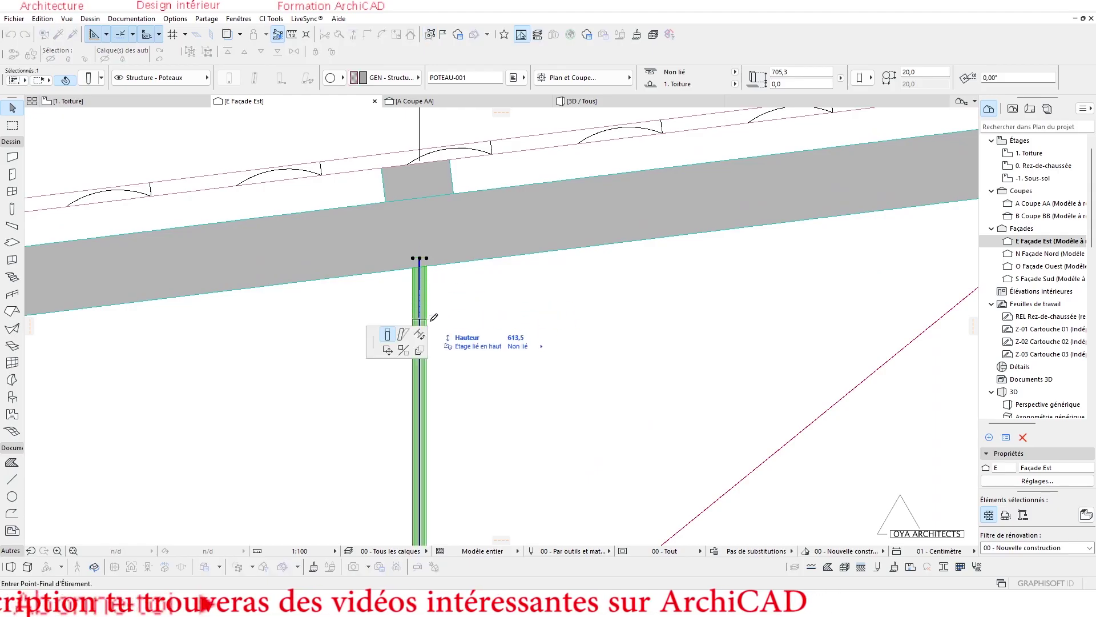
click(403, 337)
scroll(679, 303, down, 3)
scroll(814, 283, up, 4)
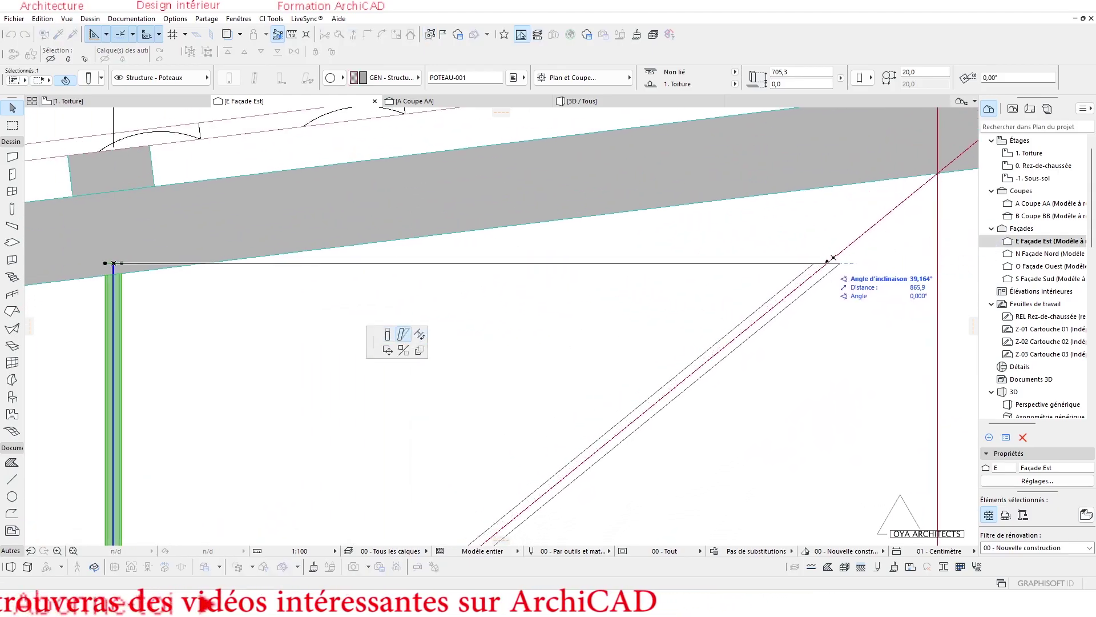
click(901, 174)
scroll(816, 285, up, 10)
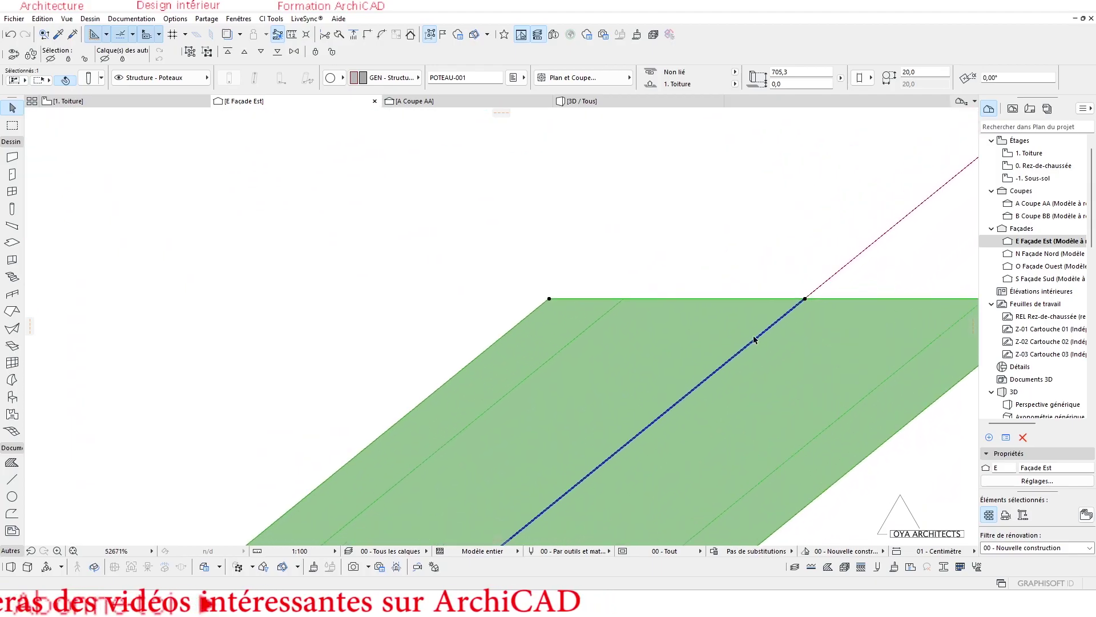
Extend the tilted post along its axis to a height of 817.6 so its top enters the beam under the last purlin.
scroll(850, 260, down, 8)
click(850, 263)
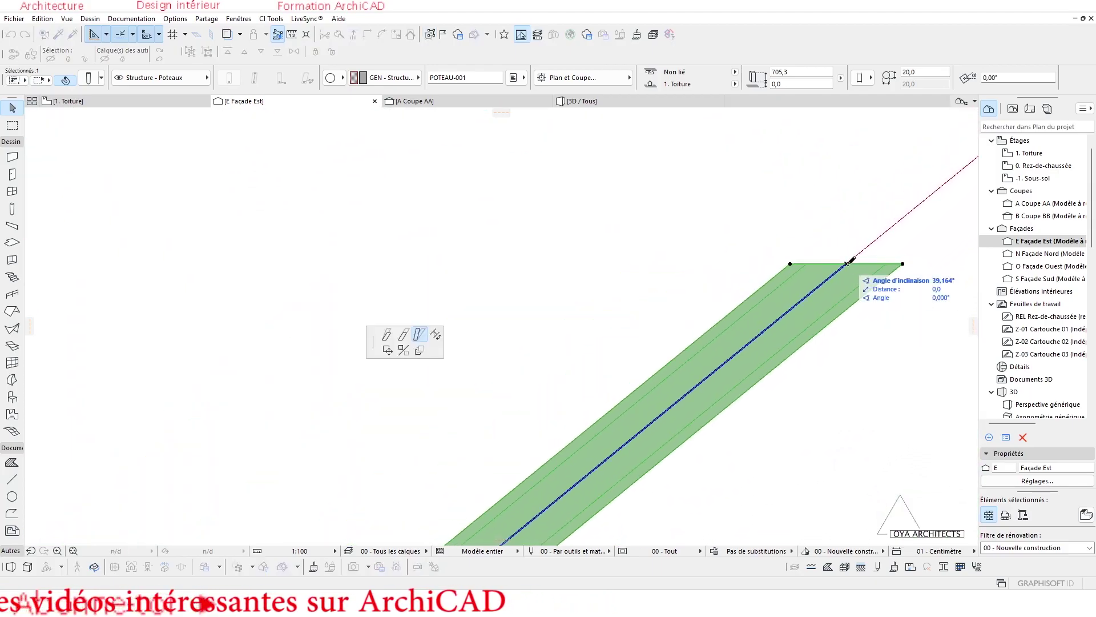
click(404, 334)
scroll(531, 303, down, 6)
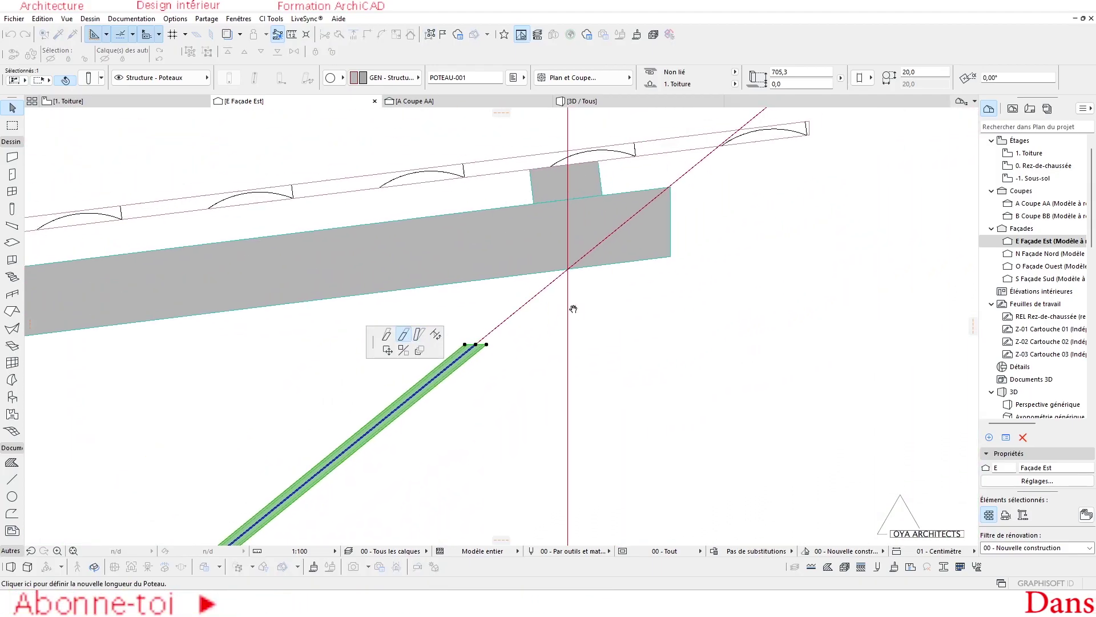
scroll(584, 292, up, 3)
click(520, 272)
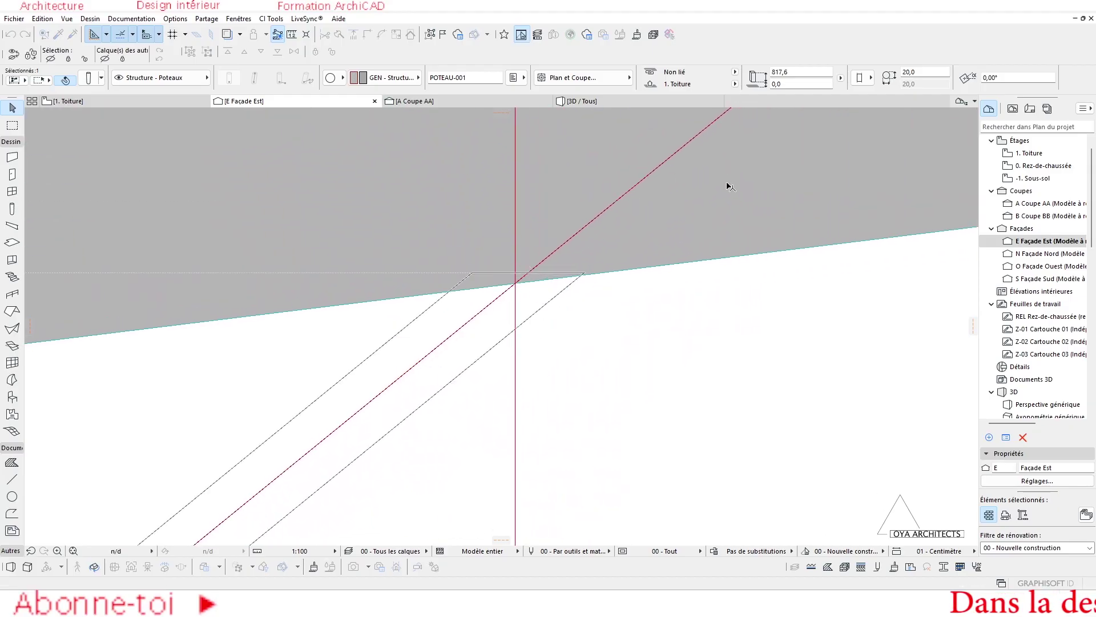
scroll(714, 220, down, 6)
scroll(627, 258, up, 3)
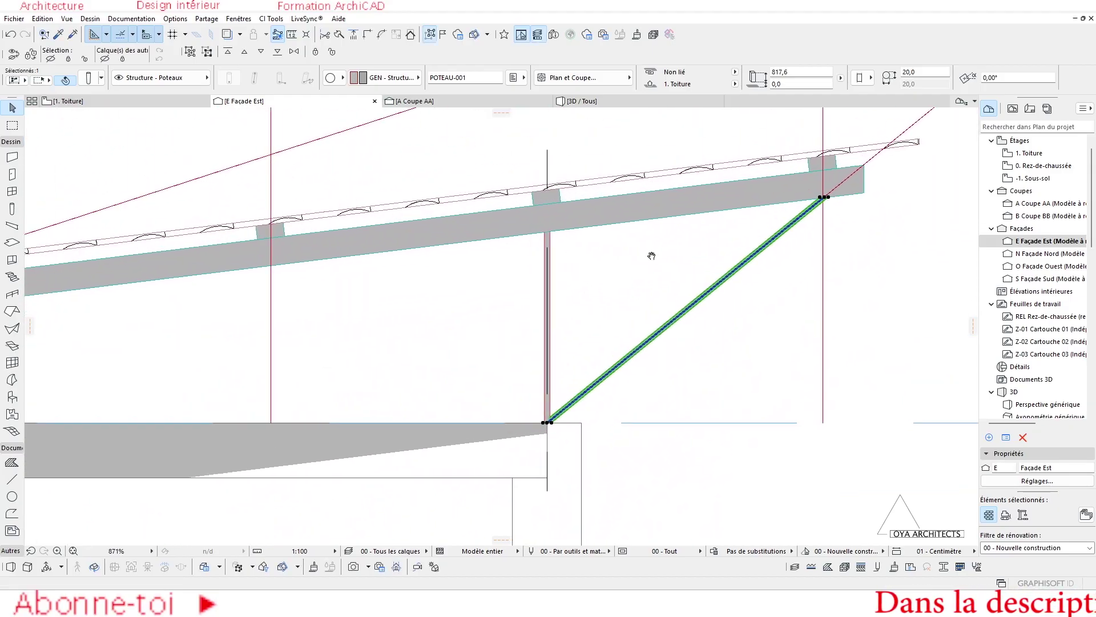
key(Escape)
Rotate a copy of the outer sketch line about the tall post's base to where the first inward purlin's axis crosses the beam's underside.
scroll(626, 289, down, 4)
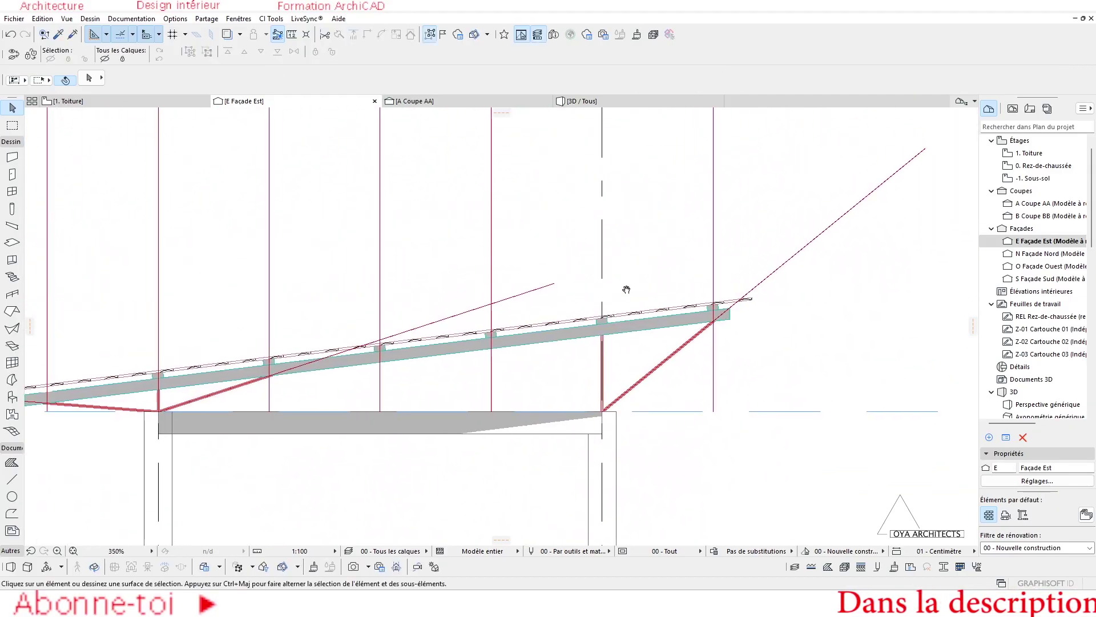
click(778, 268)
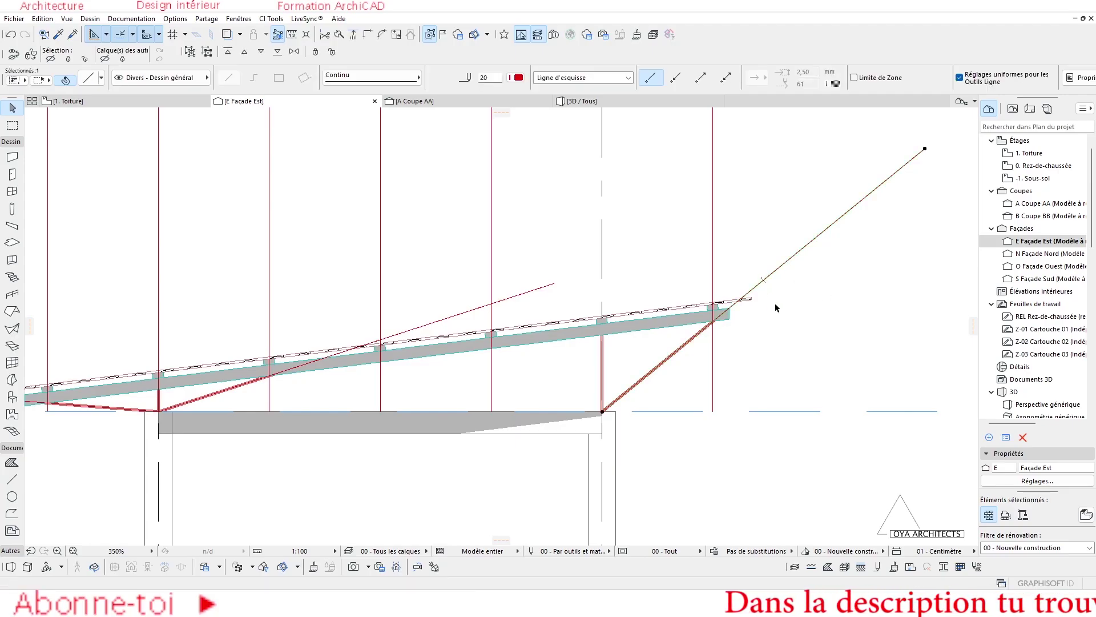
key(ctrl+alt+e)
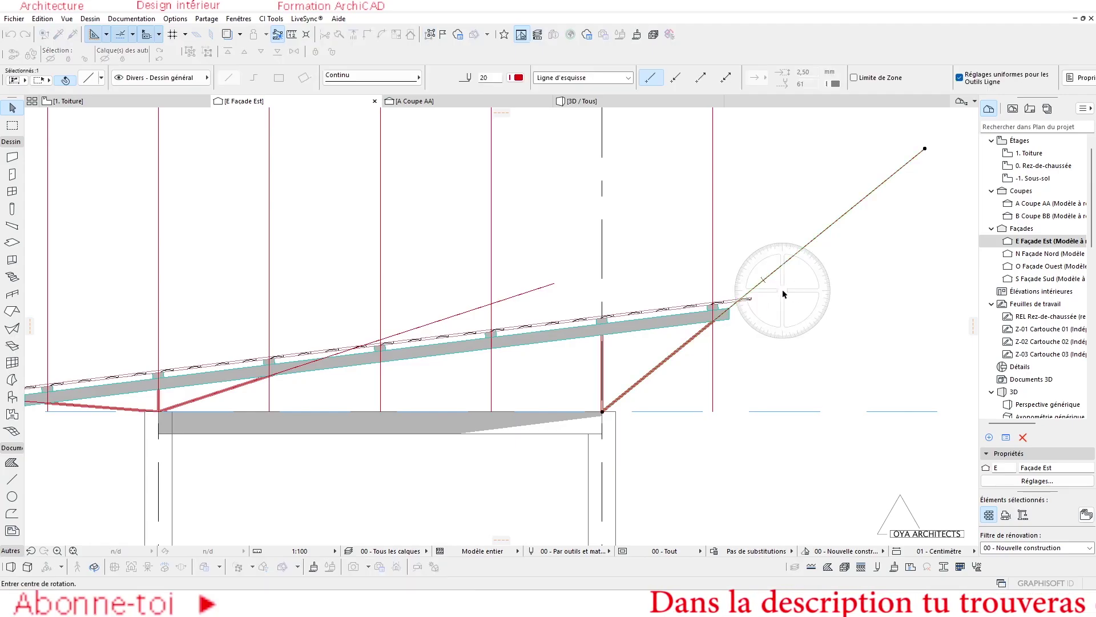
scroll(614, 420, up, 3)
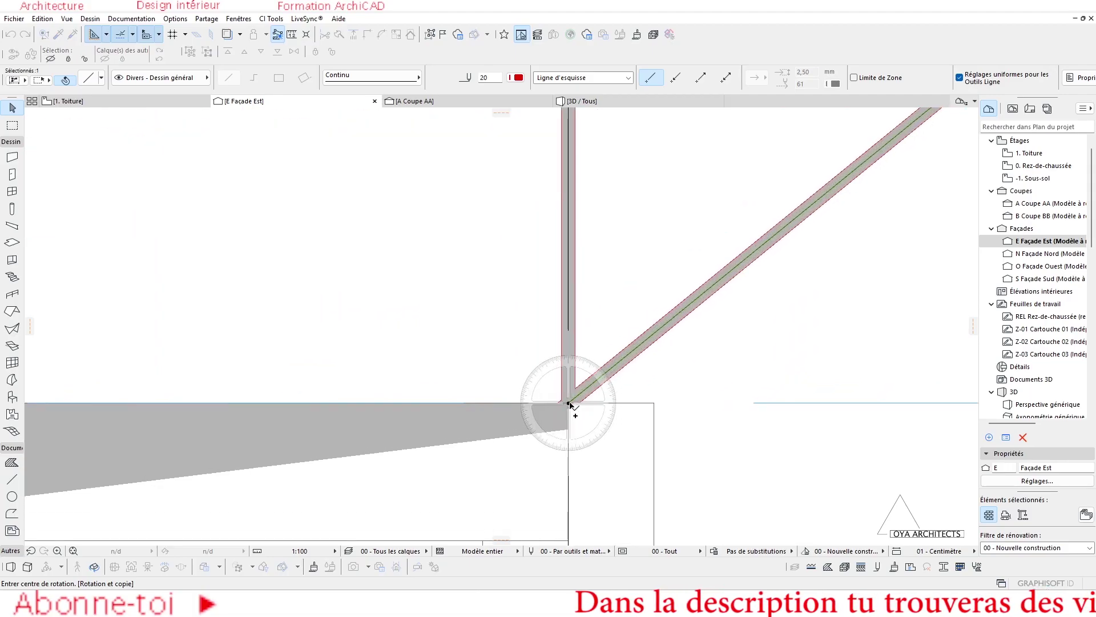
click(568, 404)
scroll(568, 404, down, 5)
click(780, 245)
scroll(514, 323, up, 5)
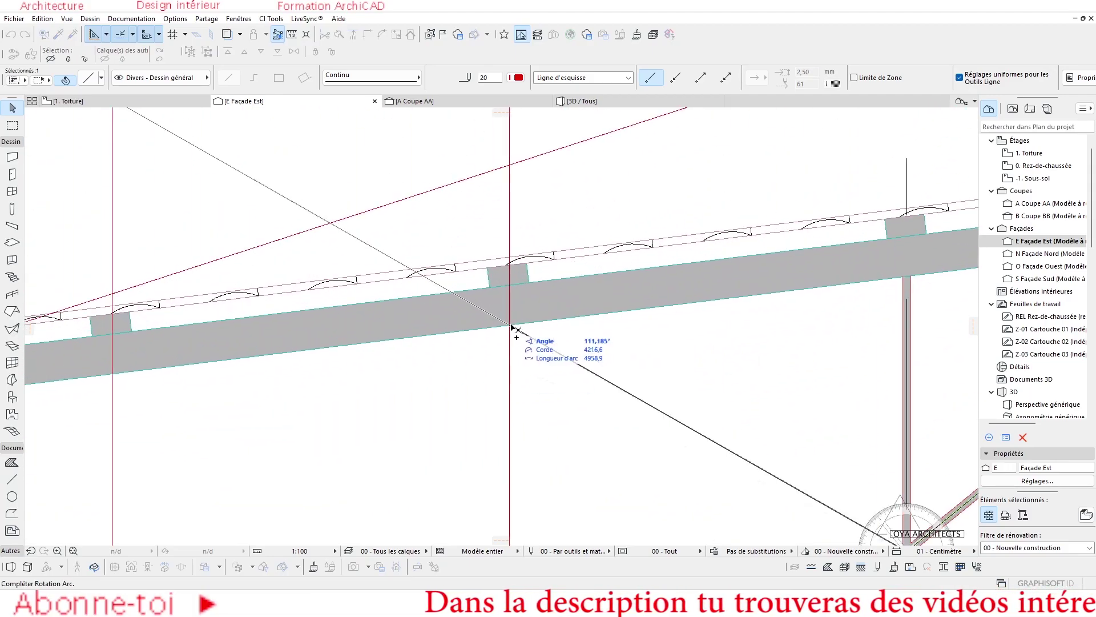
click(509, 325)
Copy the last purlin's vertical axis line onto the tall post's axis.
scroll(656, 319, down, 5)
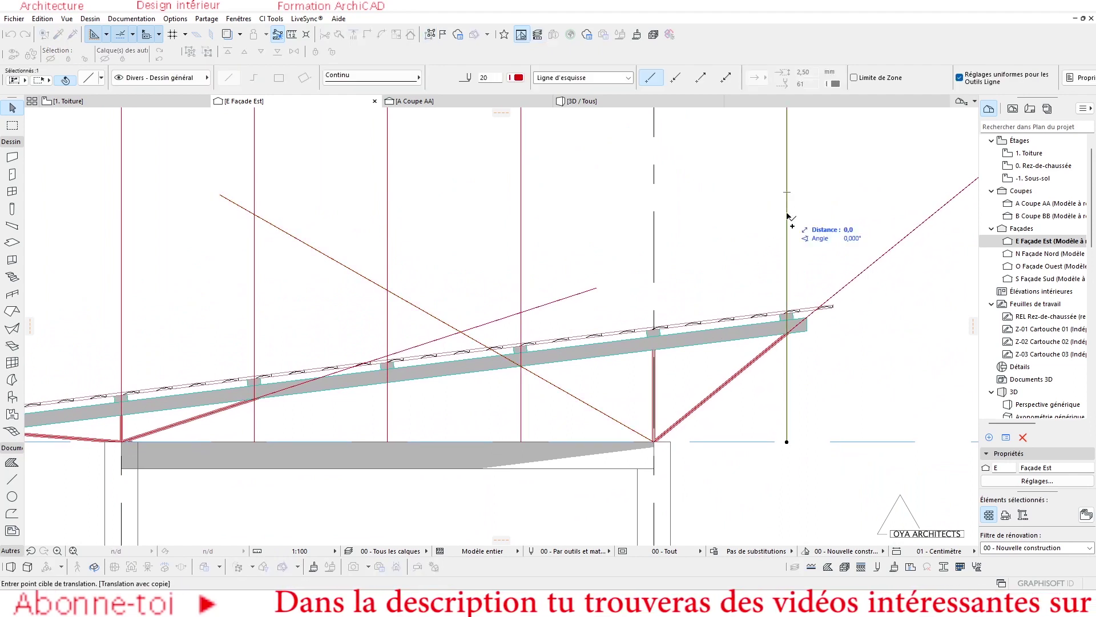
click(654, 213)
key(Escape)
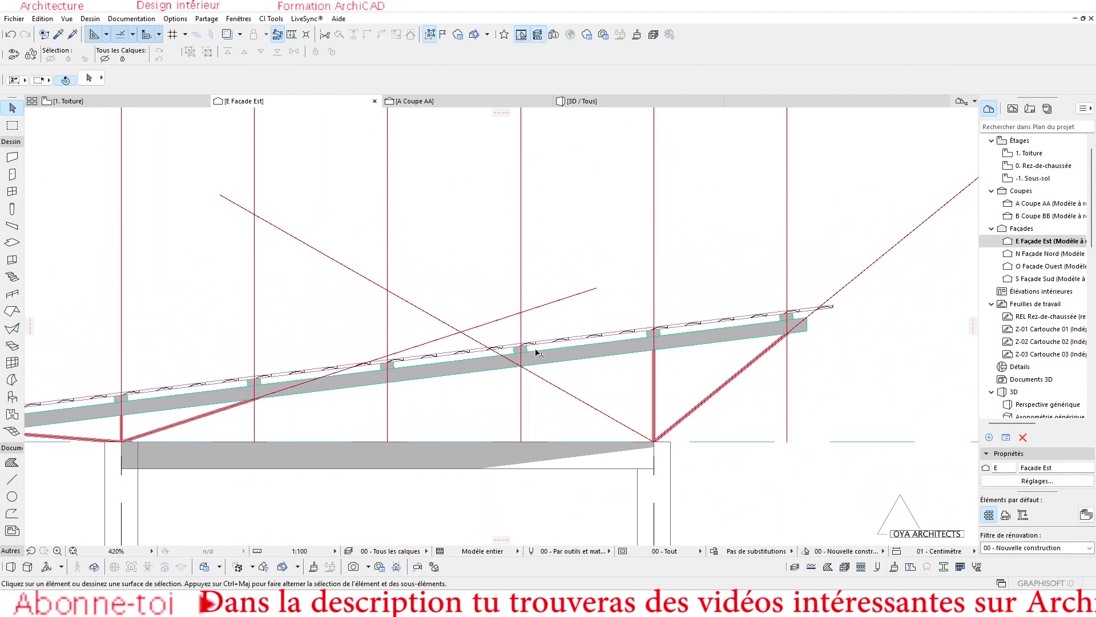
Tilt a copy of the tall vertical post inward at 29.651° so its top centre lies on the new inclined sketch line.
scroll(645, 426, up, 3)
click(656, 323)
key(Escape)
click(656, 319)
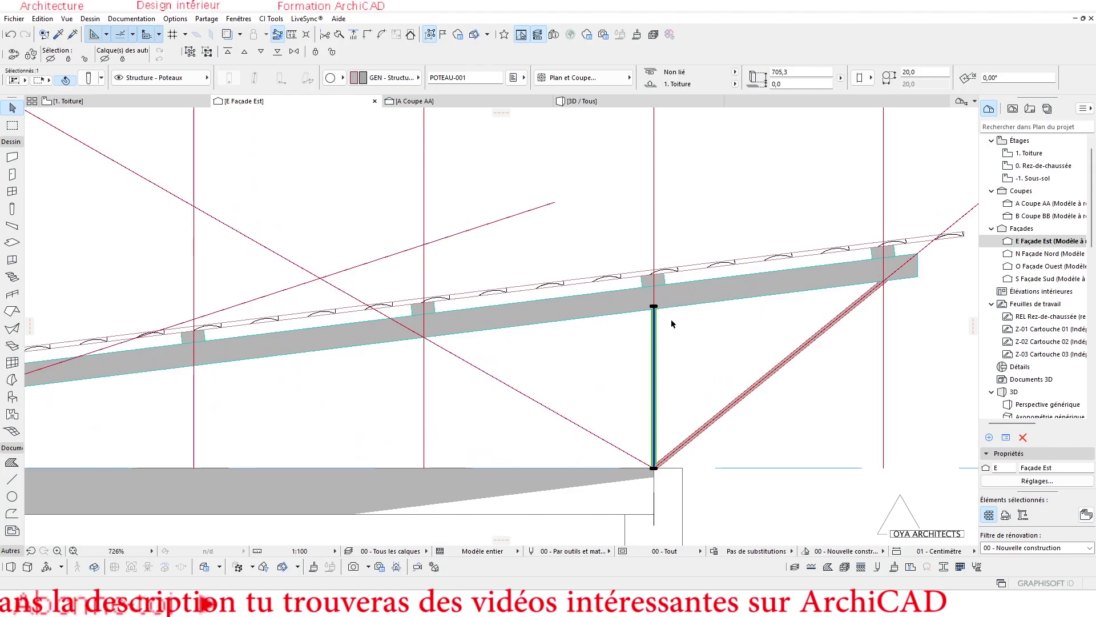
scroll(657, 314, up, 8)
click(640, 328)
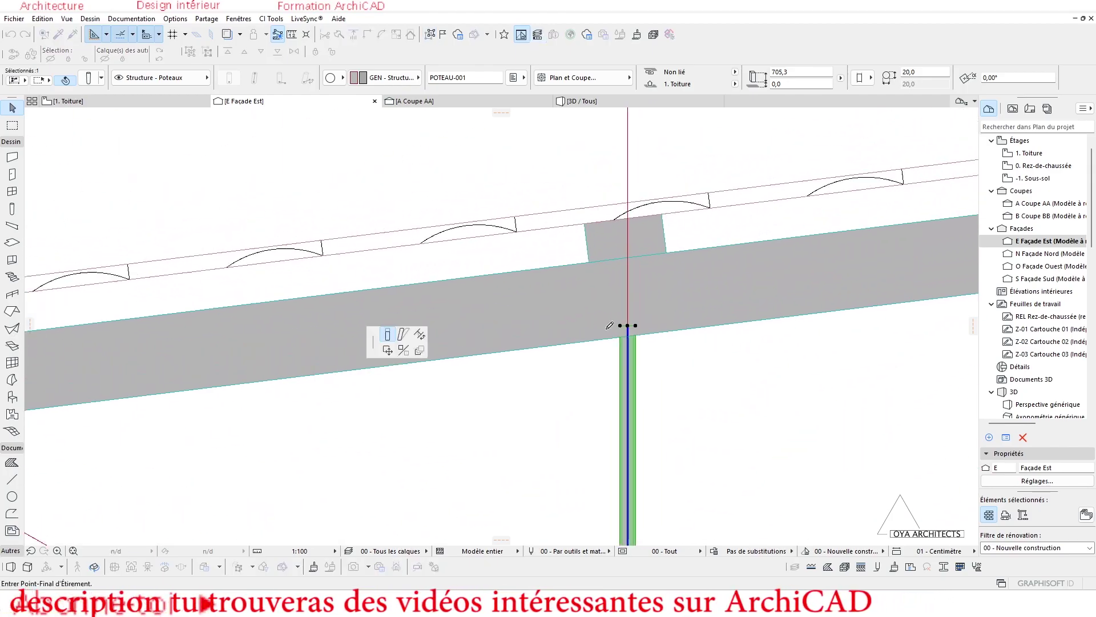
scroll(539, 317, down, 6)
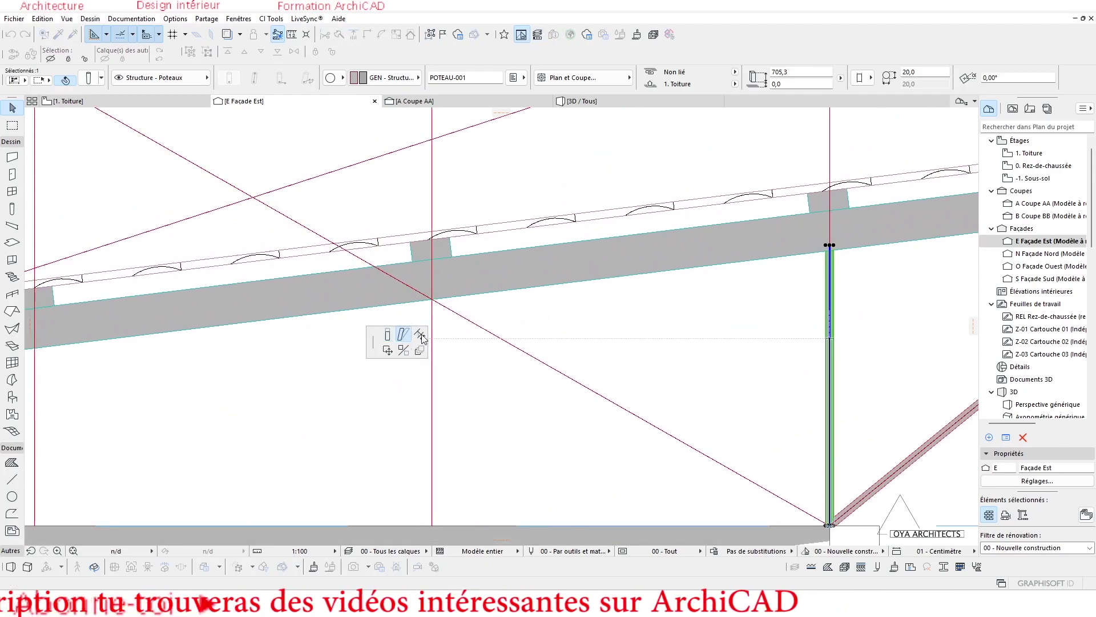
scroll(283, 244, up, 5)
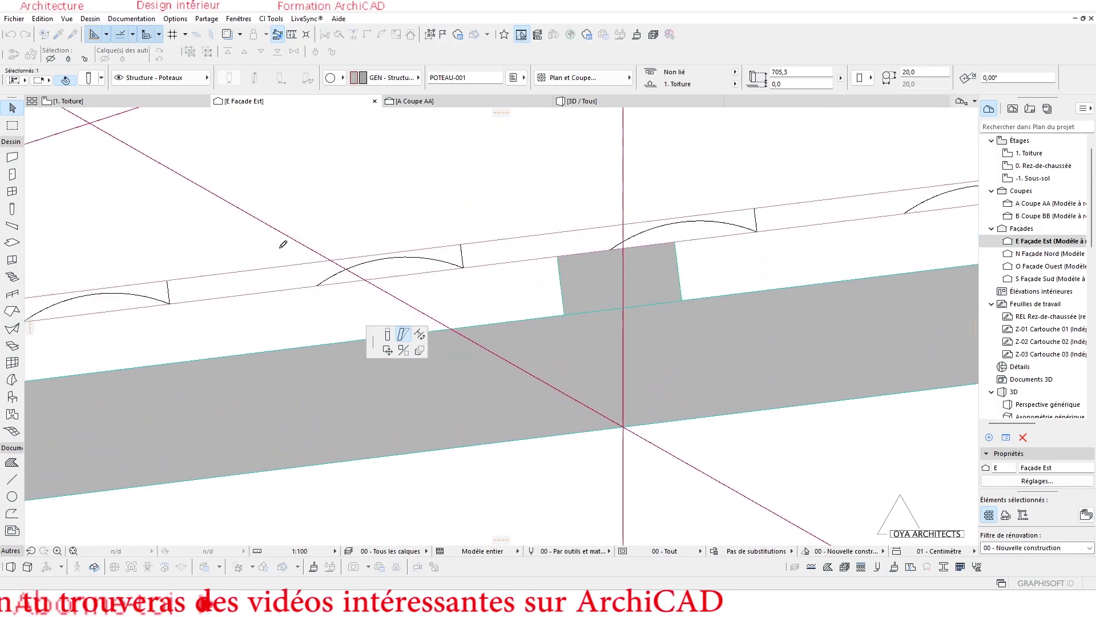
scroll(283, 244, up, 2)
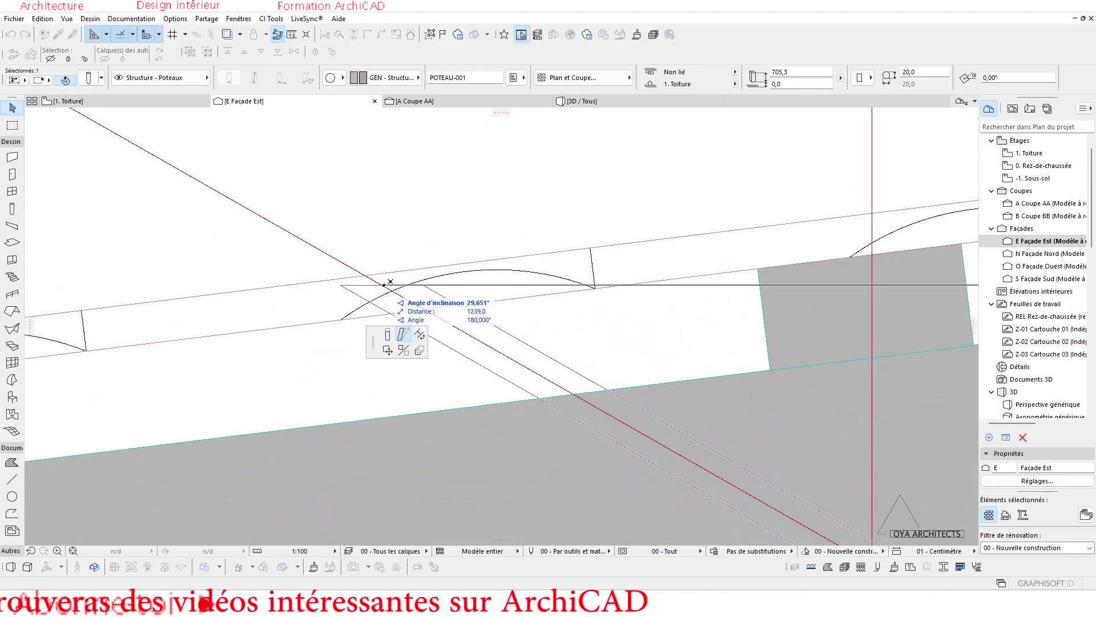
scroll(463, 255, down, 4)
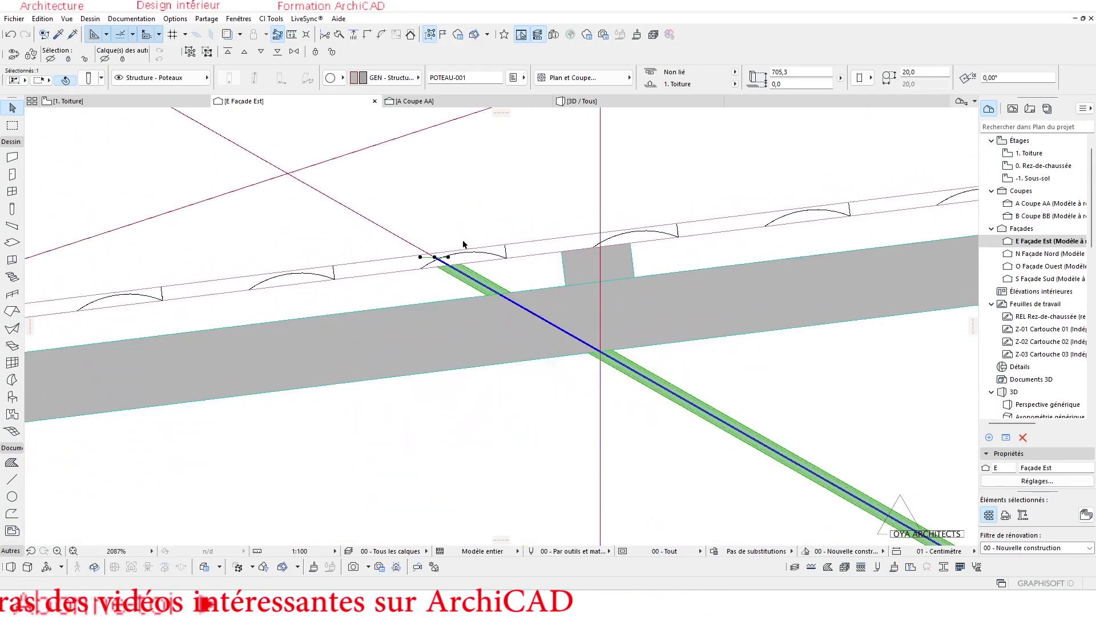
Shorten the inward-tilted post along its axis to a height of 572.1 so its top just enters the beam.
scroll(355, 209, up, 3)
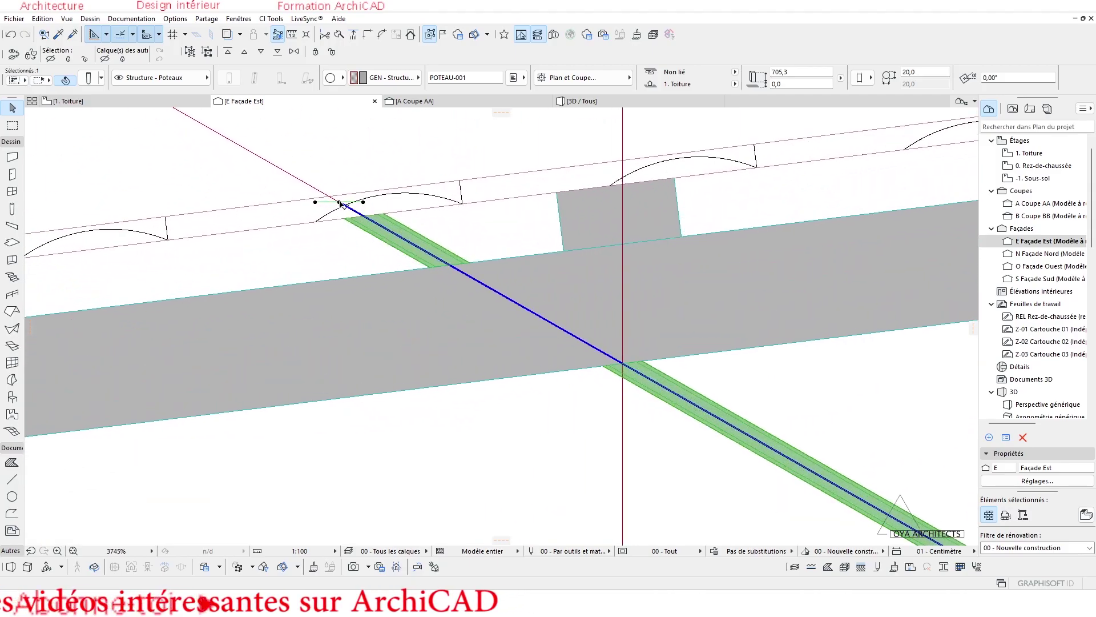
click(354, 207)
click(404, 337)
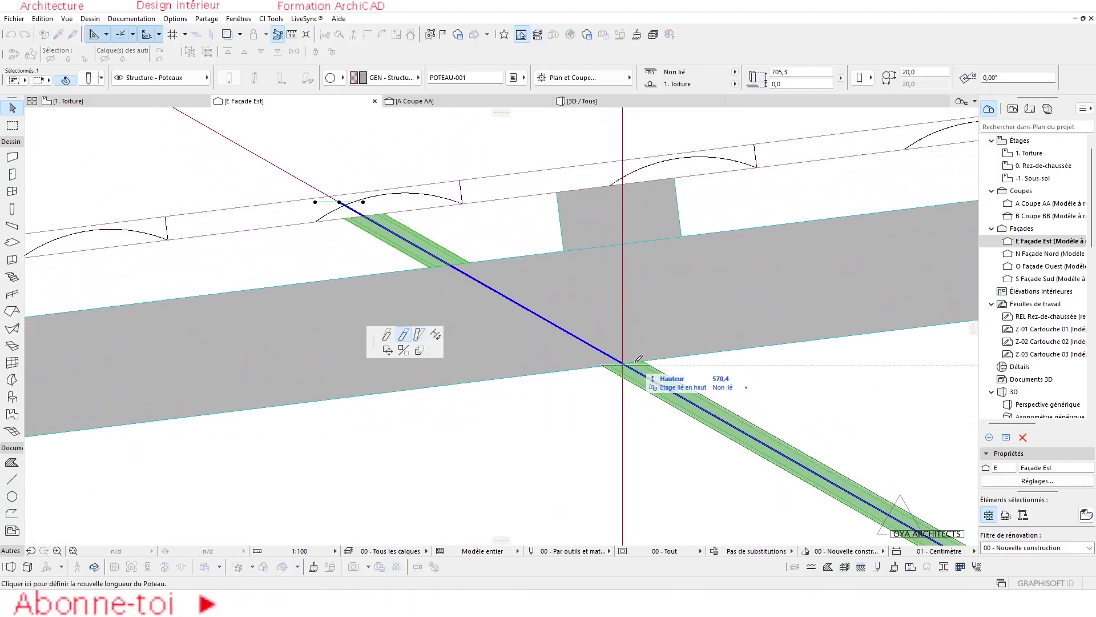
scroll(628, 343, up, 5)
key(Escape)
key(Escape)
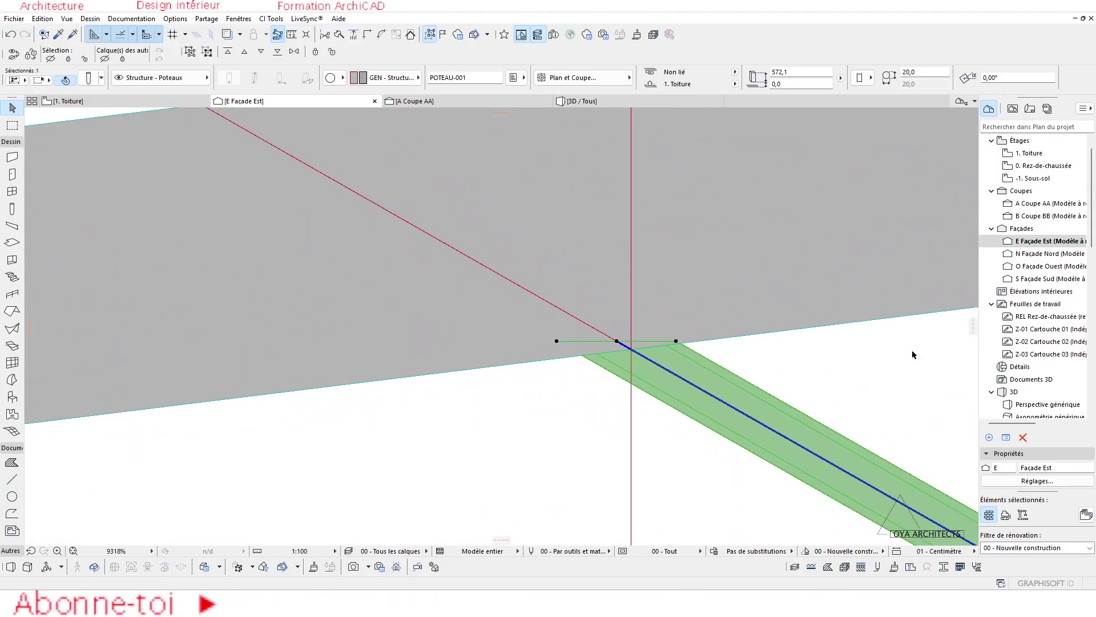
Rotate a copy of the inward sketch line 17.063° about the post's base to where the second inward purlin's axis crosses the beam's underside.
scroll(633, 319, down, 8)
scroll(708, 323, up, 6)
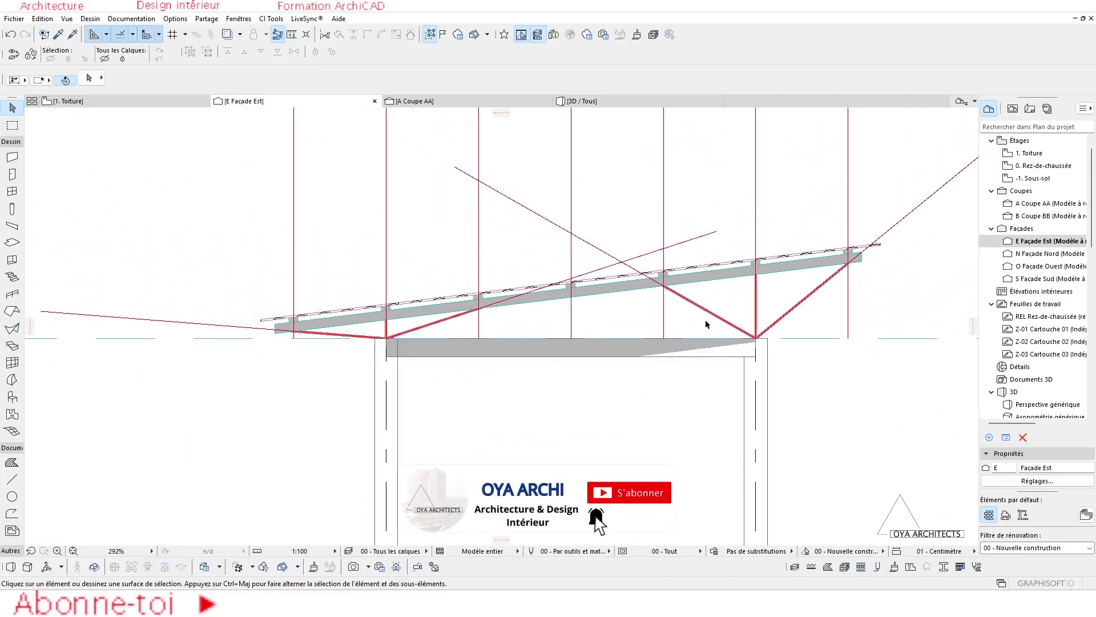
click(524, 192)
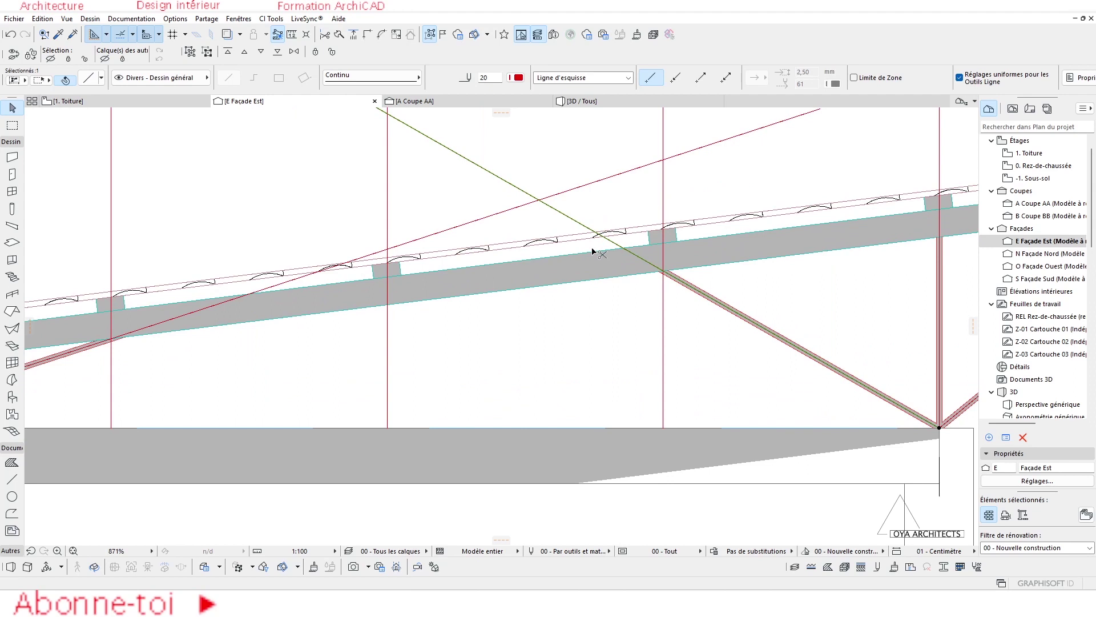
key(ctrl+e)
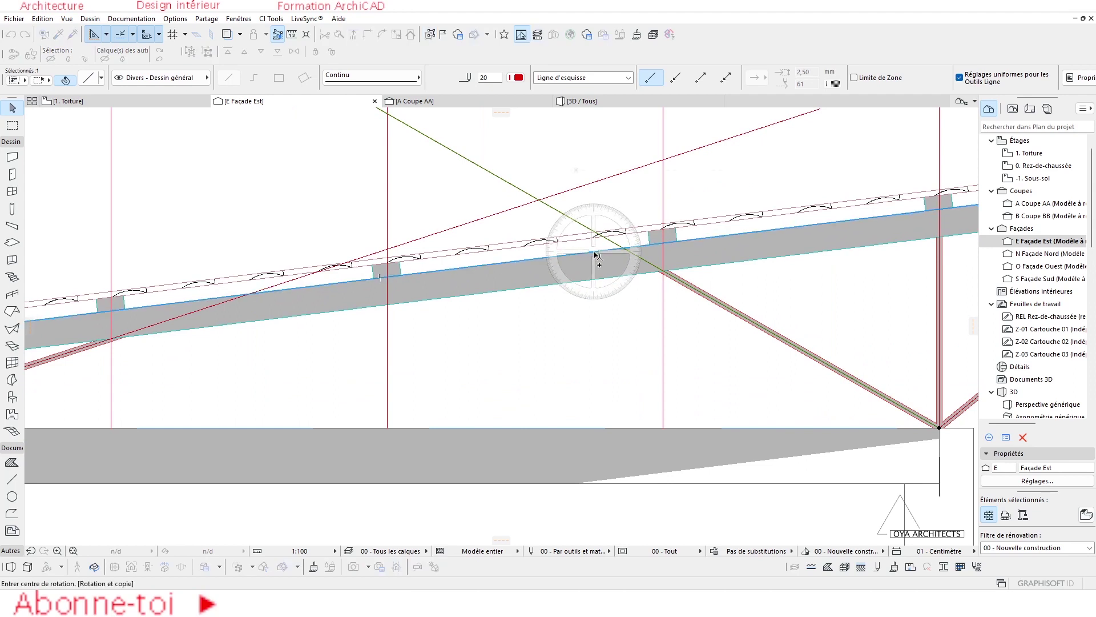
scroll(936, 428, up, 4)
key(ctrl)
scroll(736, 407, up, 2)
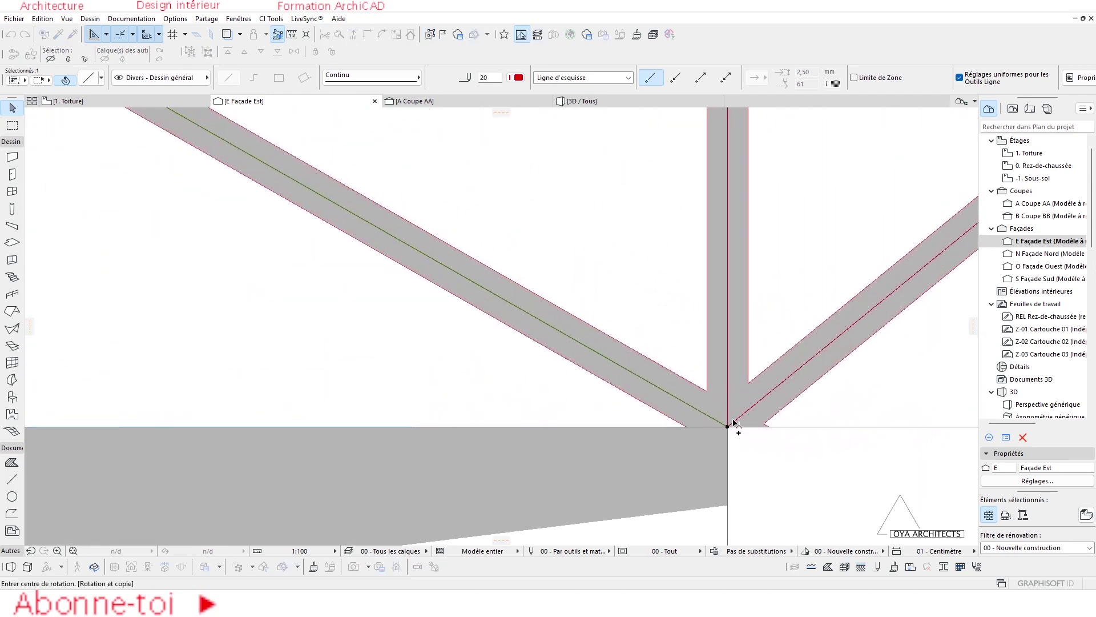
click(728, 427)
scroll(495, 288, up, 3)
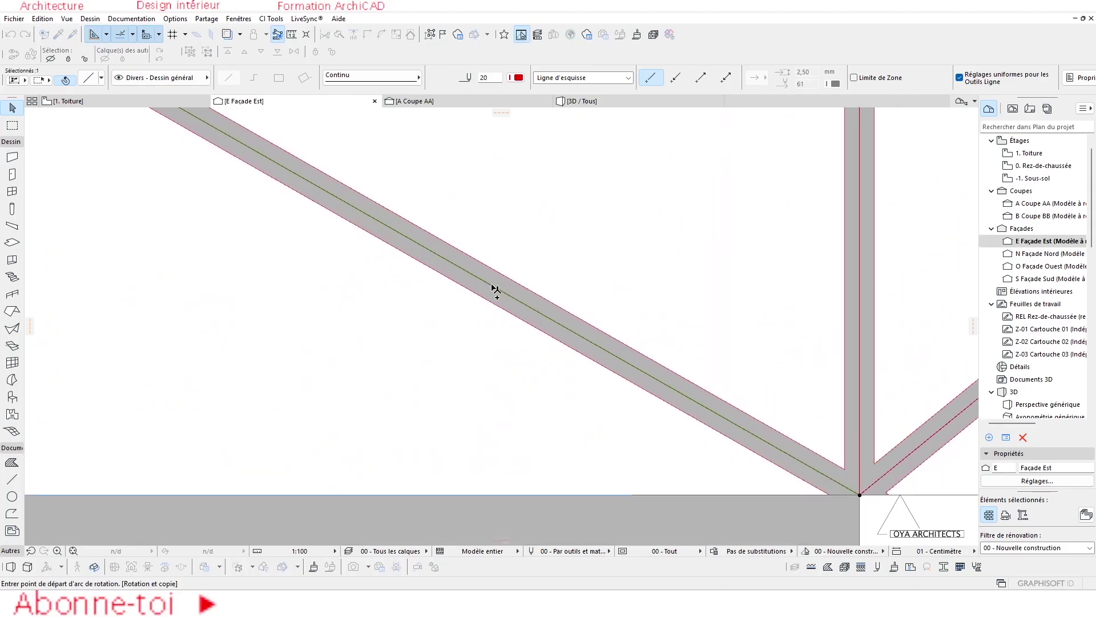
click(489, 284)
scroll(575, 269, down, 3)
scroll(759, 306, up, 3)
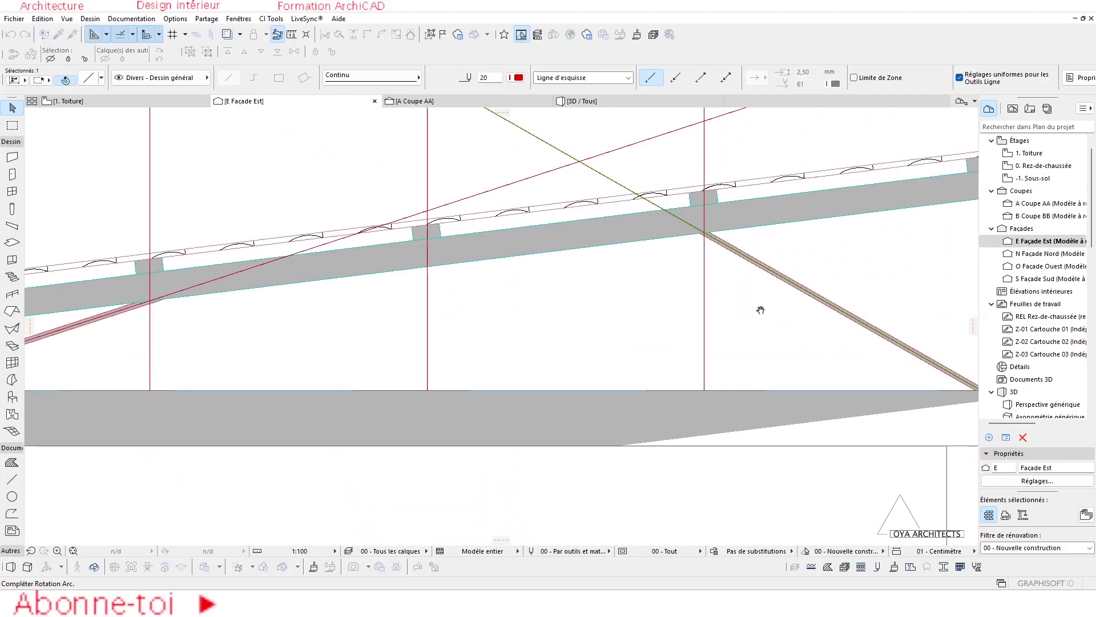
scroll(600, 342, up, 2)
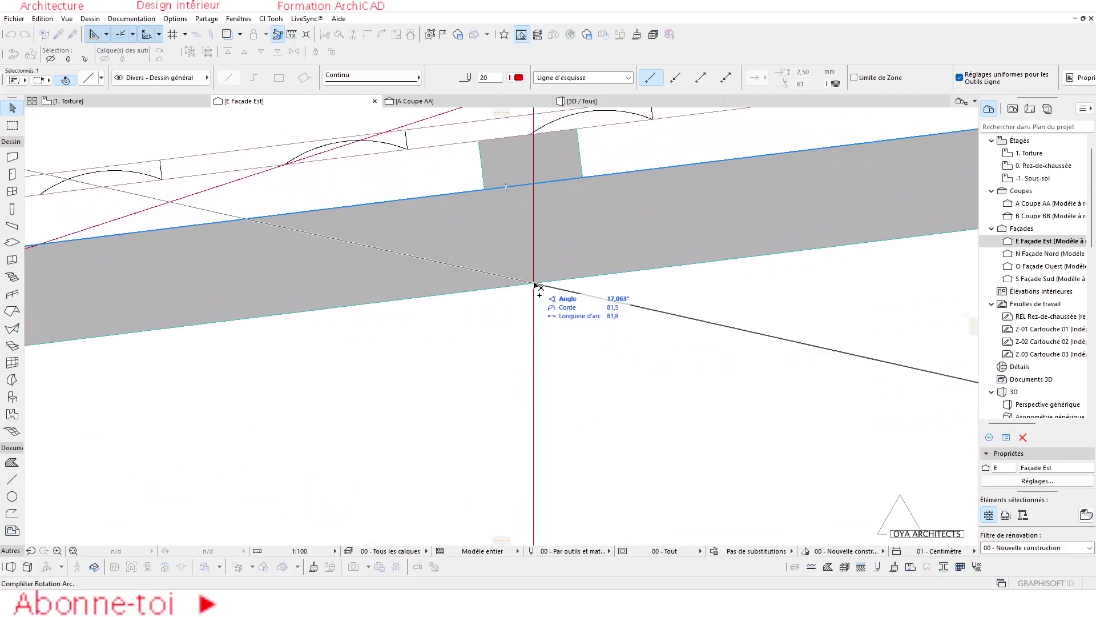
scroll(551, 276, down, 4)
scroll(581, 292, up, 3)
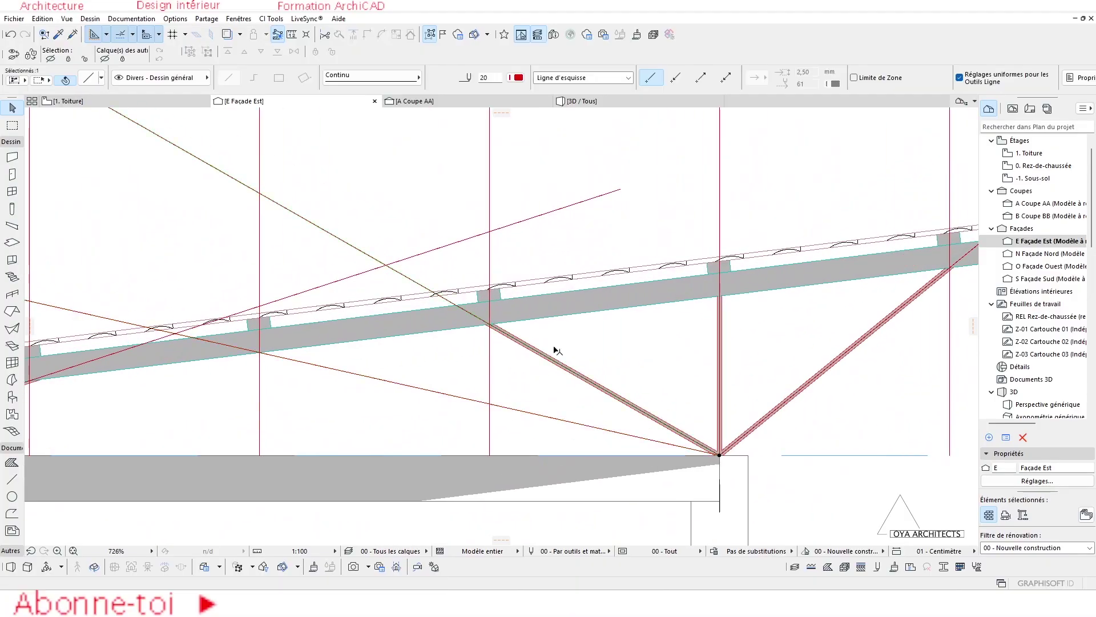
Make a copy of the inward-tilted post shortened along its axis to a height of 358.7.
click(558, 366)
scroll(514, 342, up, 7)
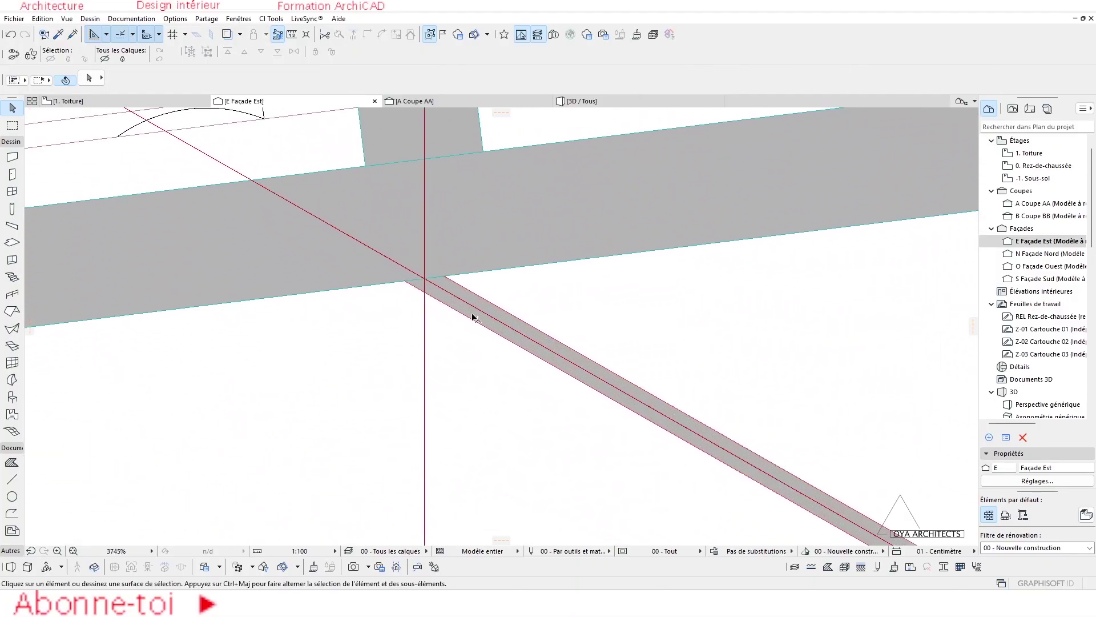
click(479, 306)
scroll(524, 306, down, 9)
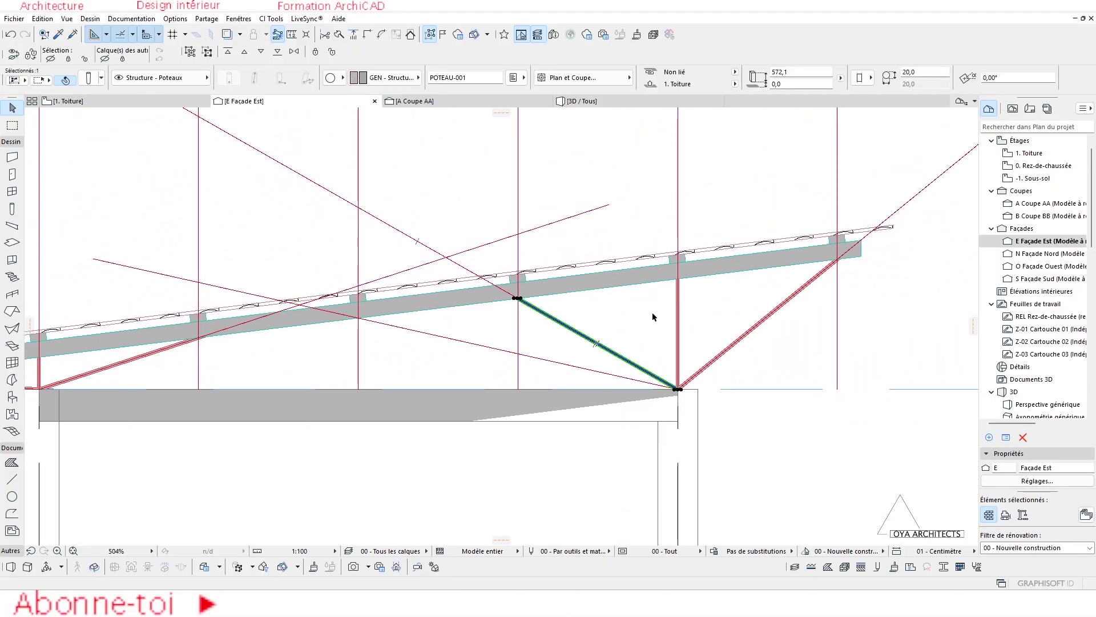
key(ctrl+shift+d)
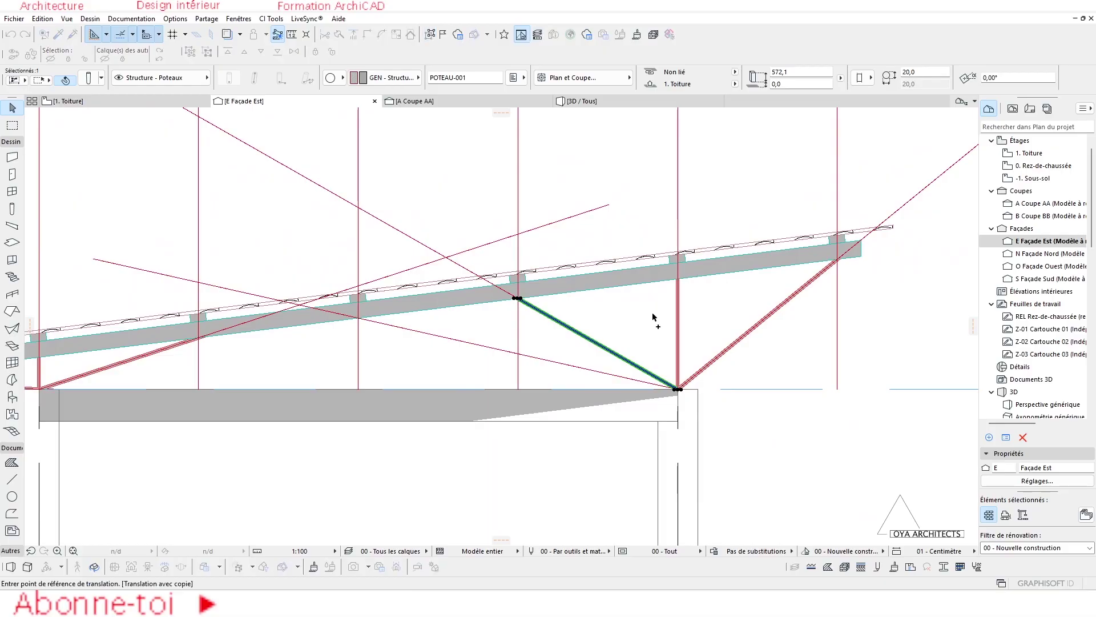
key(Escape)
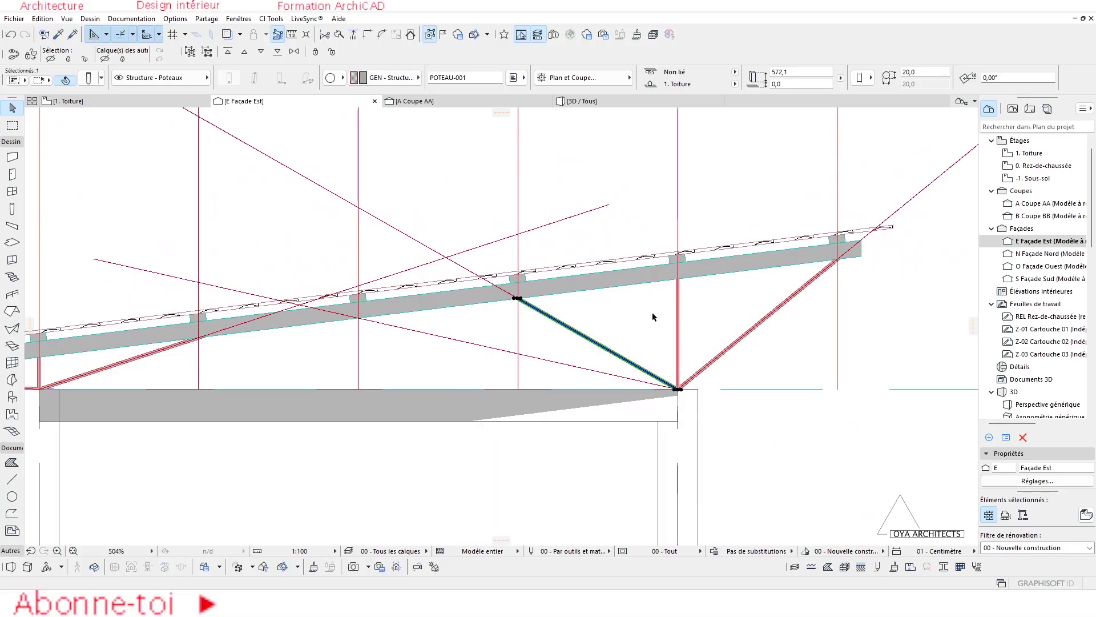
scroll(511, 308, up, 5)
click(531, 285)
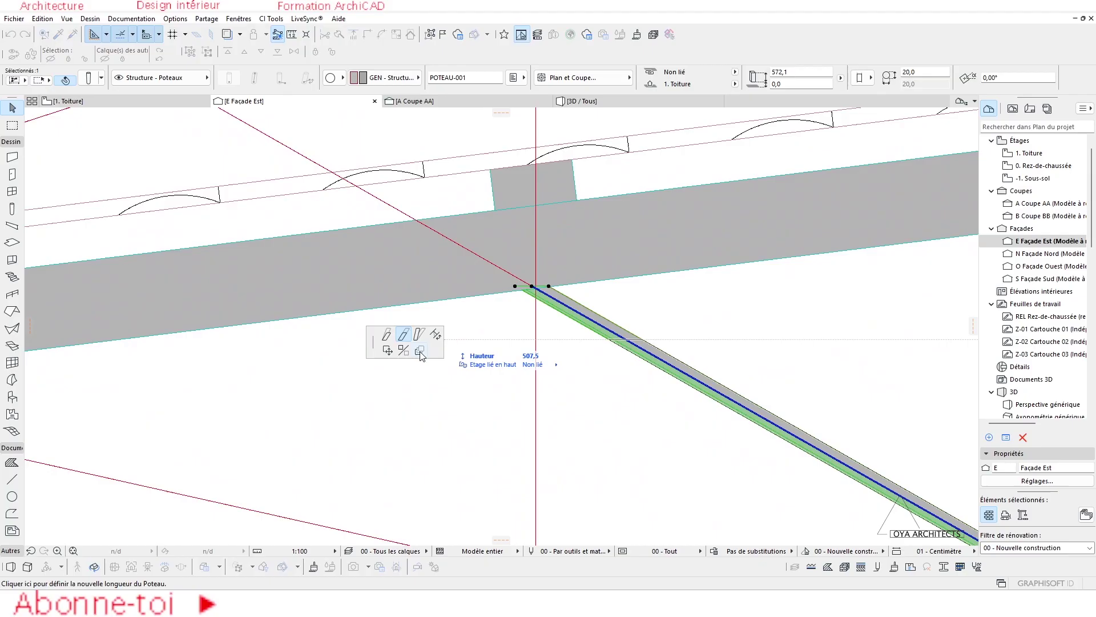
scroll(429, 337, down, 4)
click(419, 334)
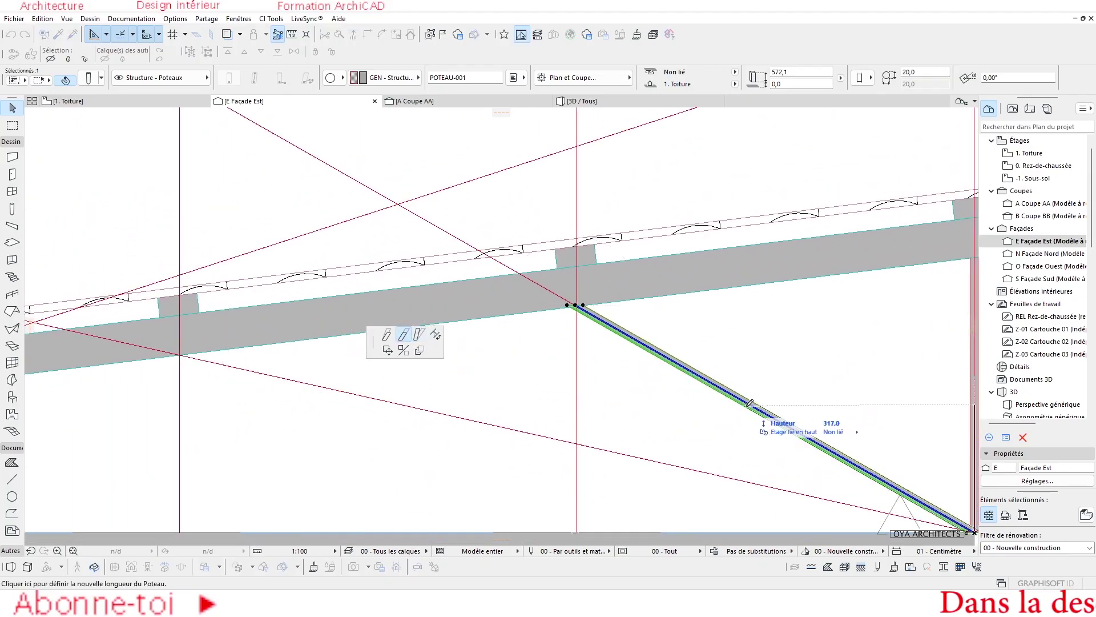
click(725, 392)
click(726, 392)
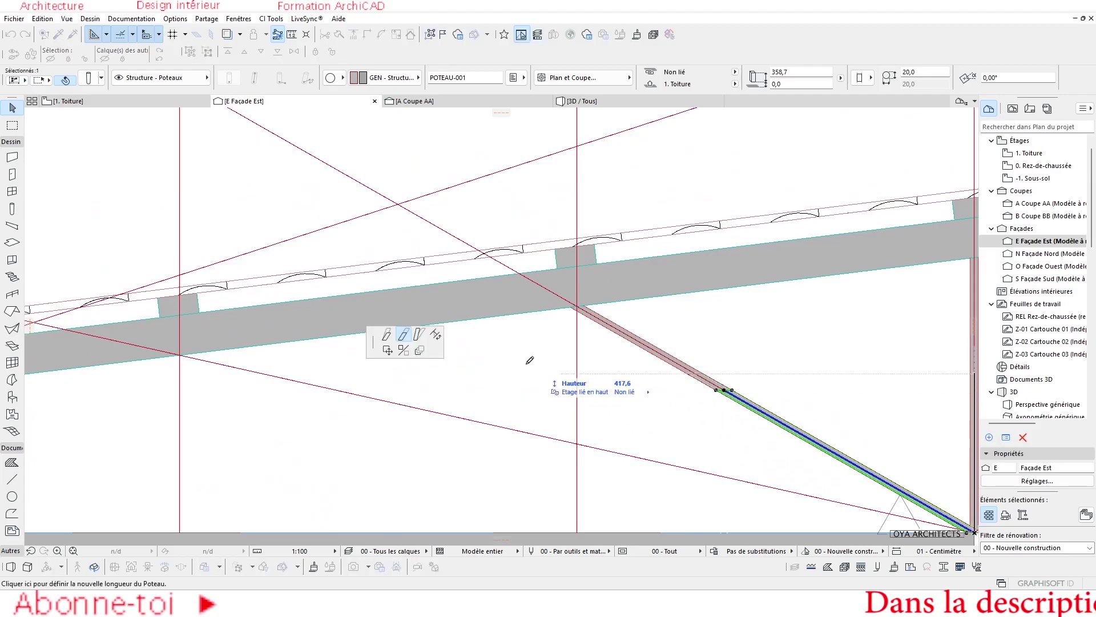
Tilt the shortened post copy down to about 12.6° so its top centre lies on the lowest inward sketch line.
click(419, 334)
scroll(268, 385, up, 2)
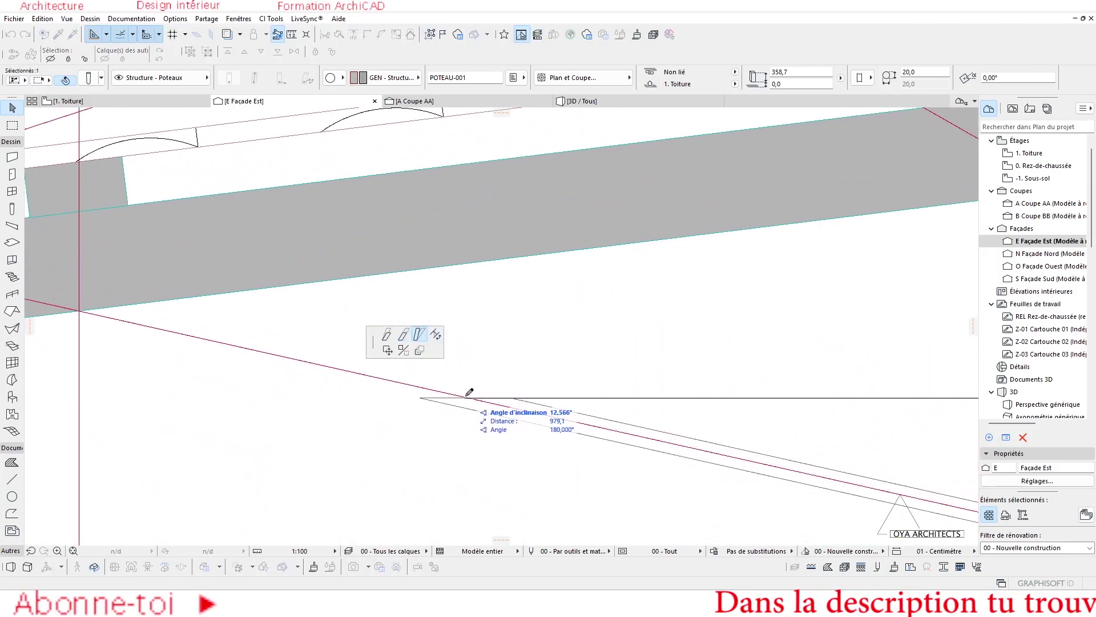
scroll(478, 392, up, 15)
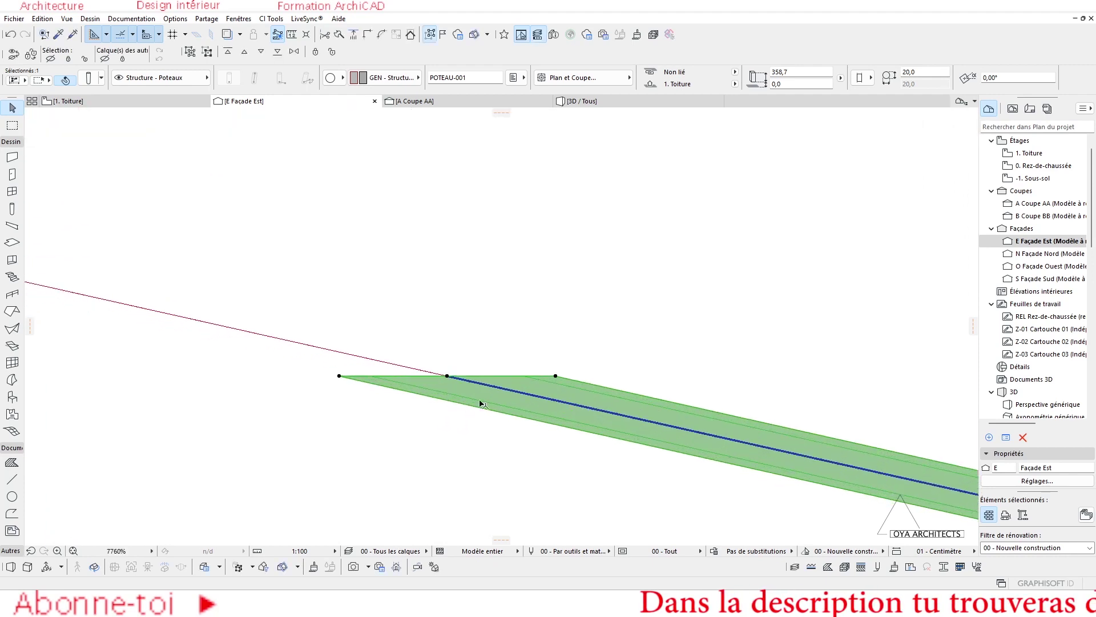
scroll(391, 307, up, 3)
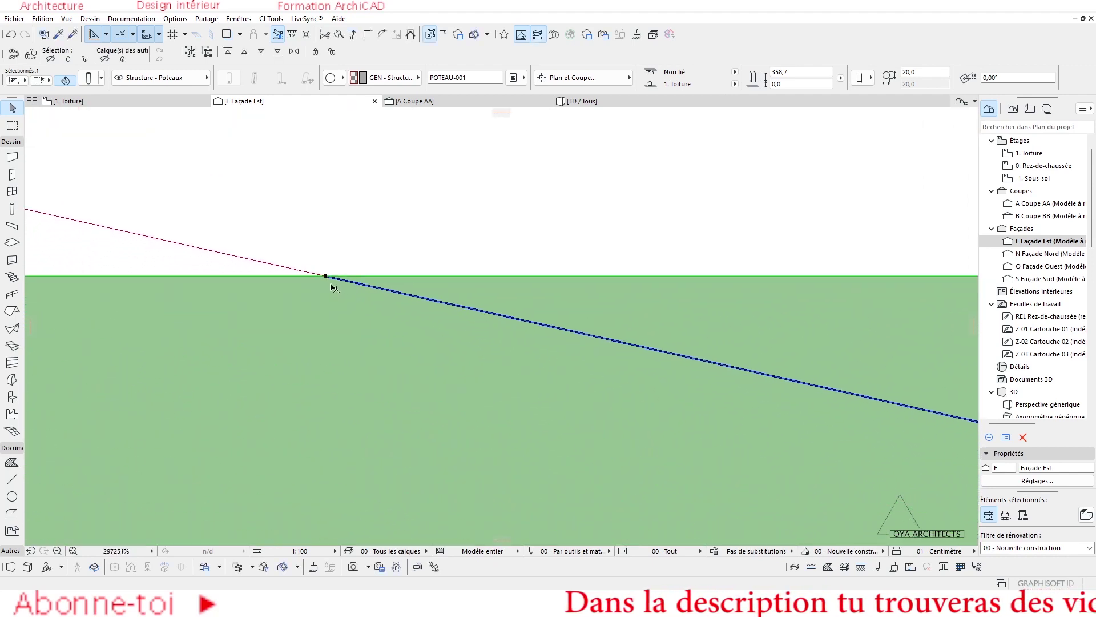
scroll(616, 388, down, 20)
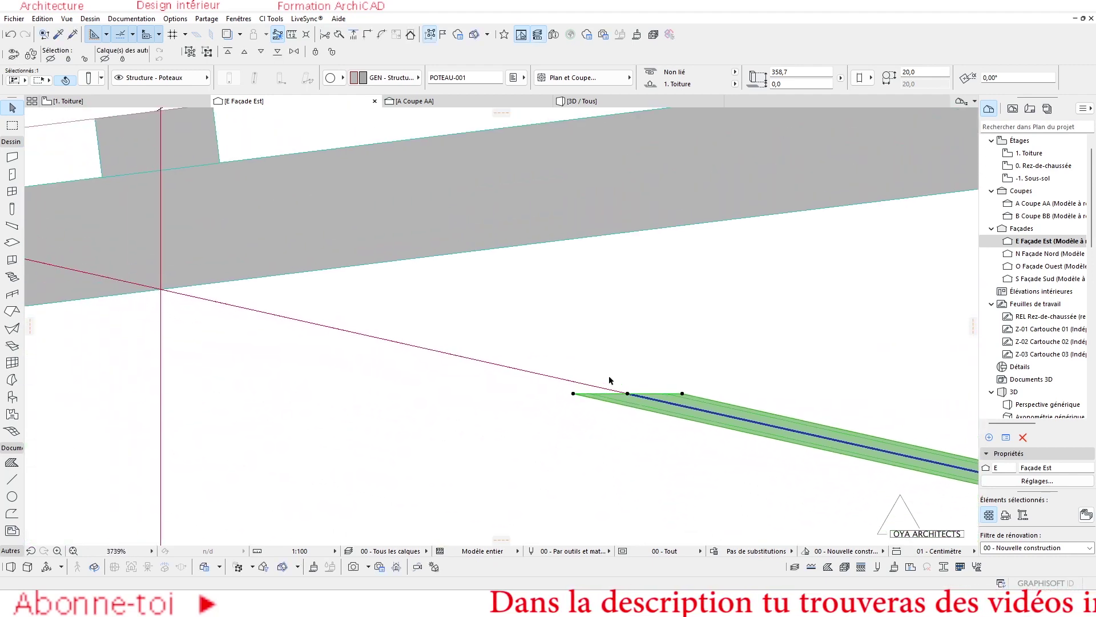
Extend the lowest inward post along its axis to the second inward purlin's axis at the beam's underside.
scroll(635, 403, up, 4)
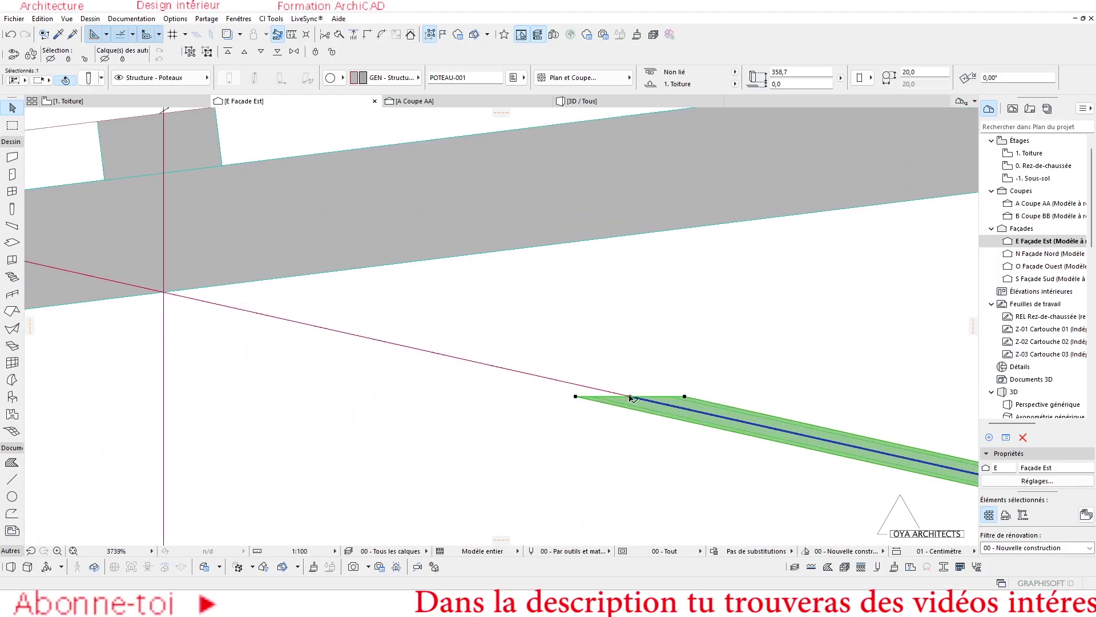
click(630, 396)
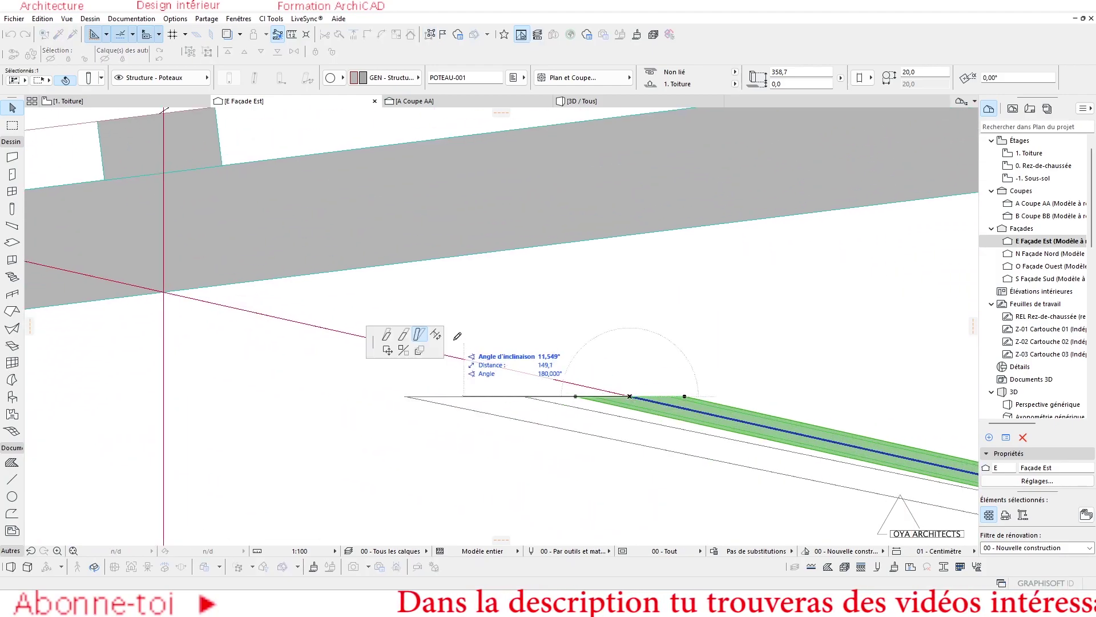
click(407, 336)
scroll(144, 279, up, 4)
middle_drag(162, 297, 284, 308)
click(290, 305)
scroll(531, 294, down, 15)
scroll(566, 286, up, 5)
key(Escape)
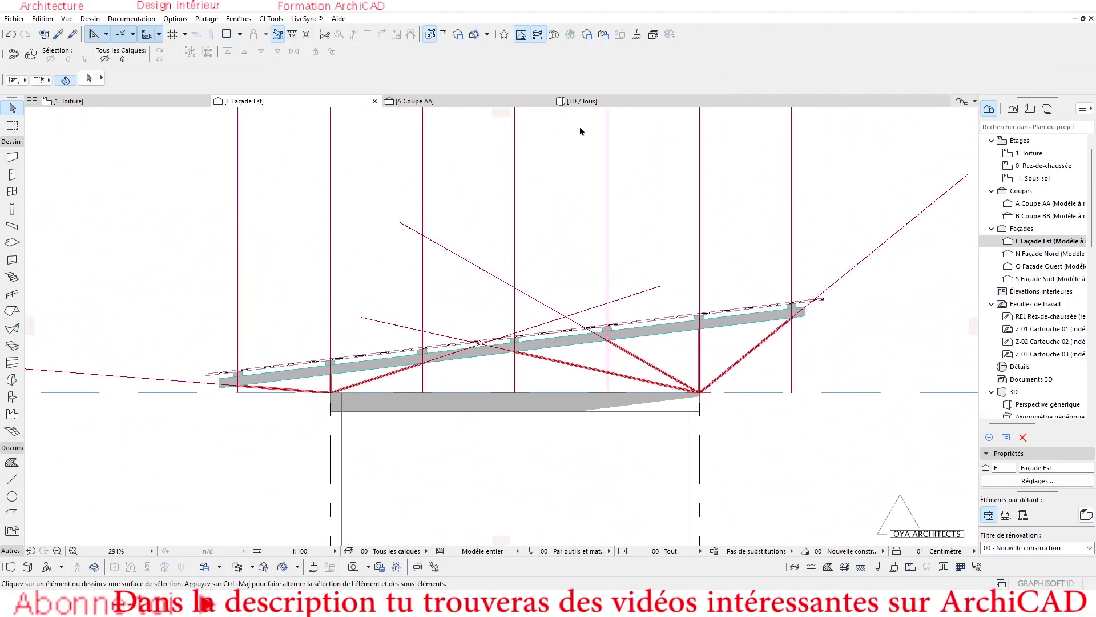
Inspect in the 3D view how the fanned posts meet the sloped beam and both supports.
click(581, 101)
scroll(606, 314, up, 3)
scroll(621, 327, up, 5)
scroll(704, 321, down, 5)
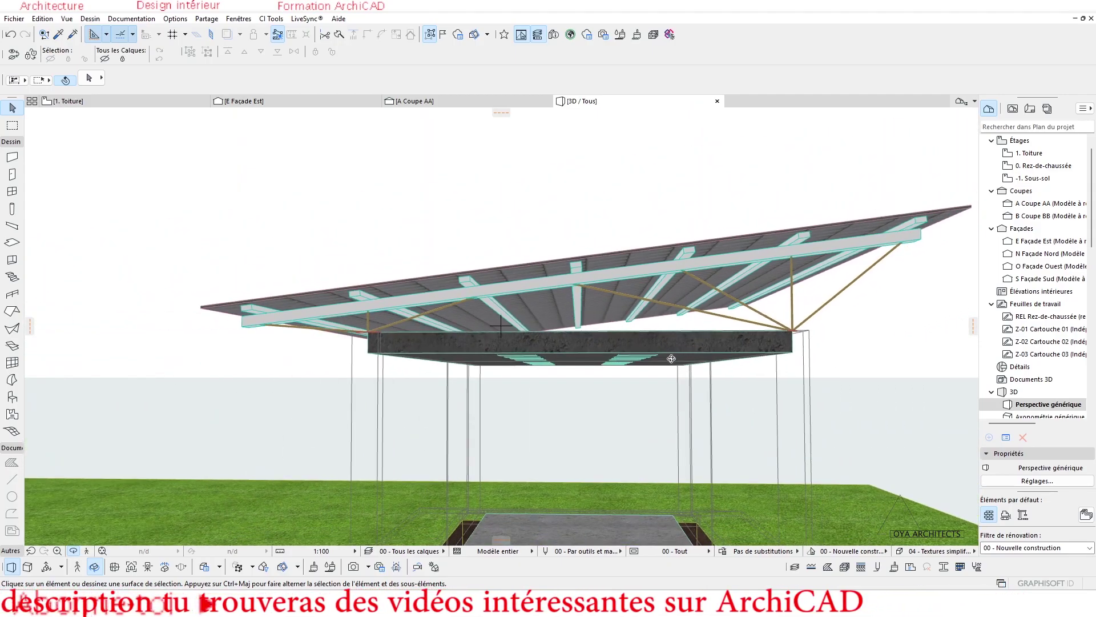
shift+middle_drag(728, 421, 501, 325)
shift+middle_drag(619, 280, 554, 278)
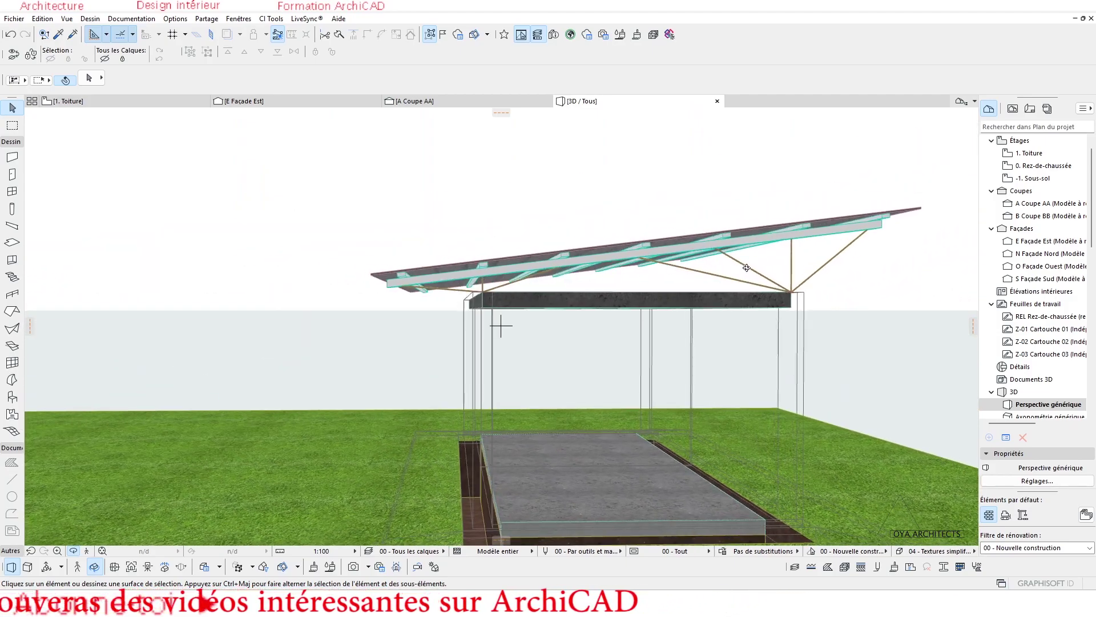
shift+middle_drag(500, 325, 439, 306)
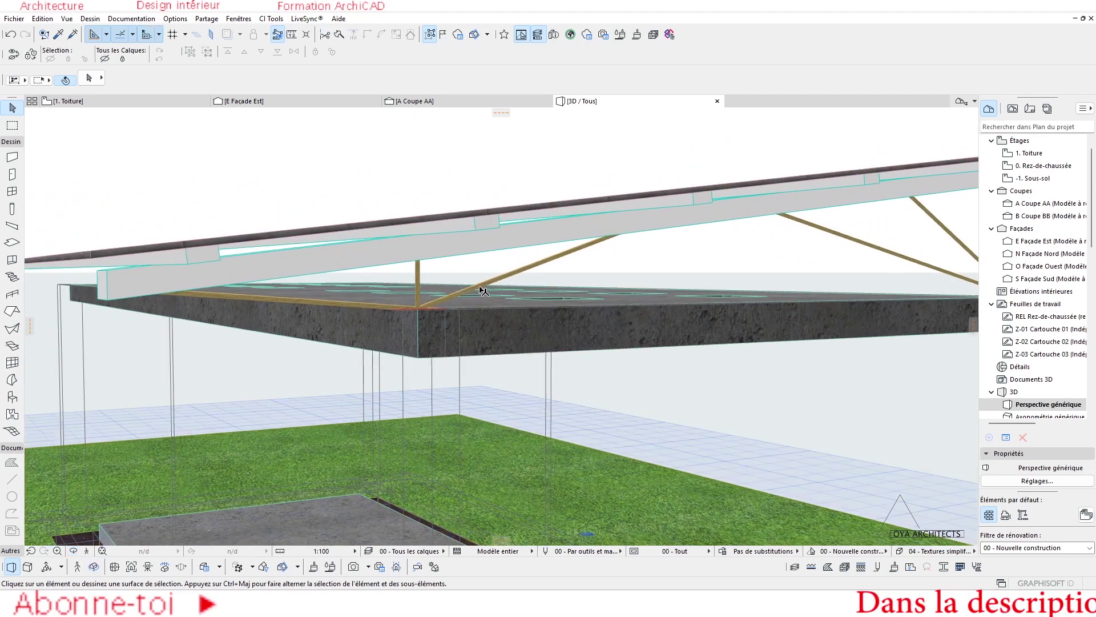
Select all the posts and link their surface overrides so every face uses the glossy white paint (Peinture - Blanc brill...).
key(c)
key(ctrl+a)
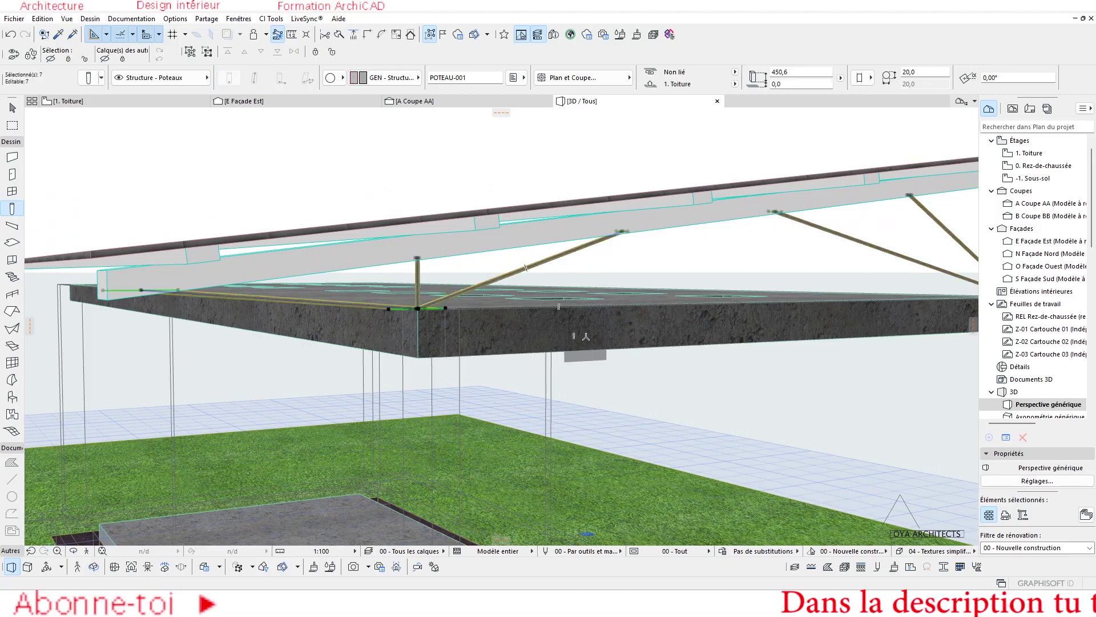
scroll(572, 314, down, 3)
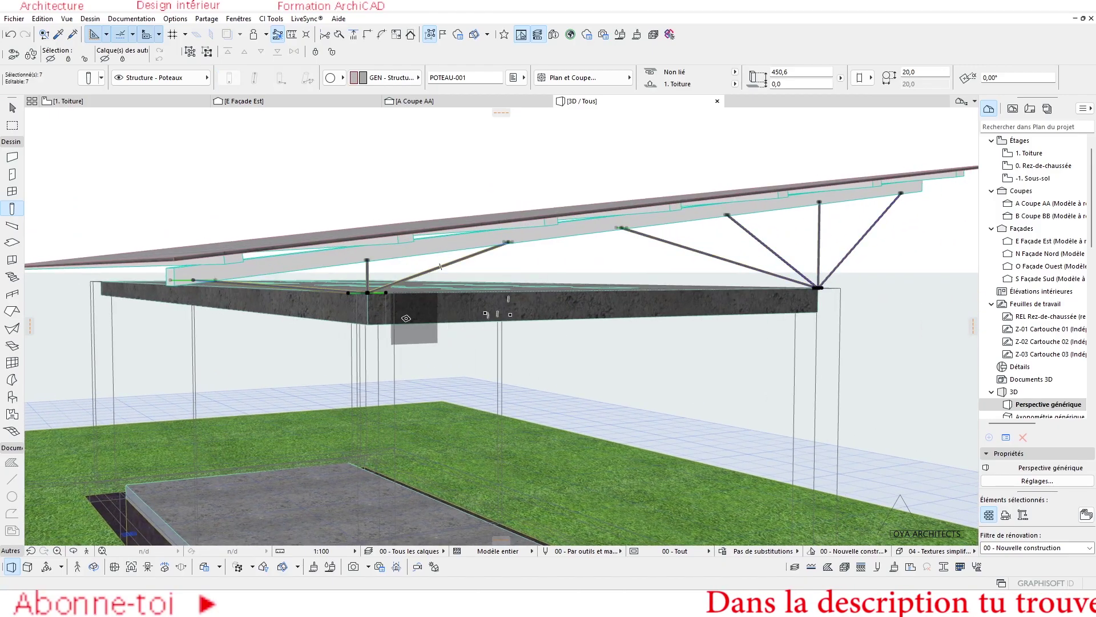
scroll(402, 317, up, 1)
click(89, 78)
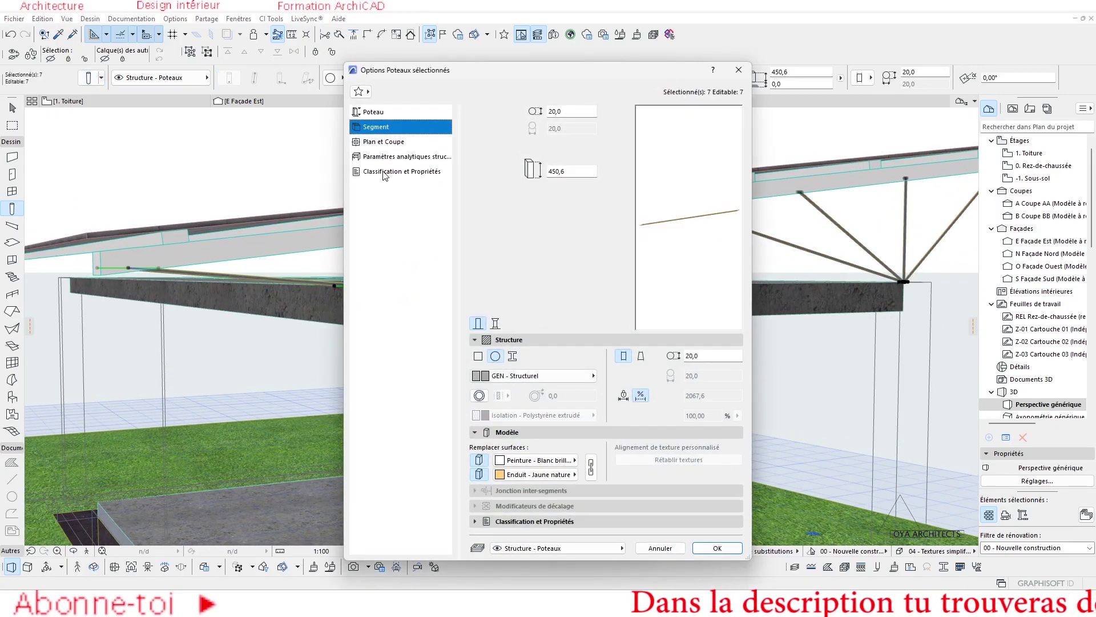
click(377, 127)
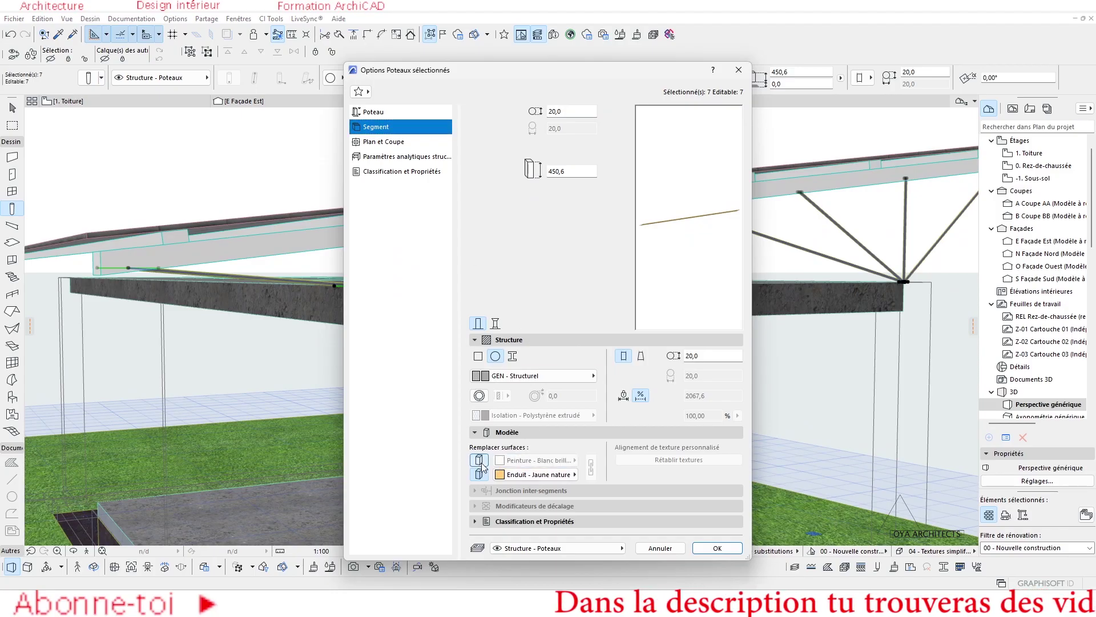
click(591, 467)
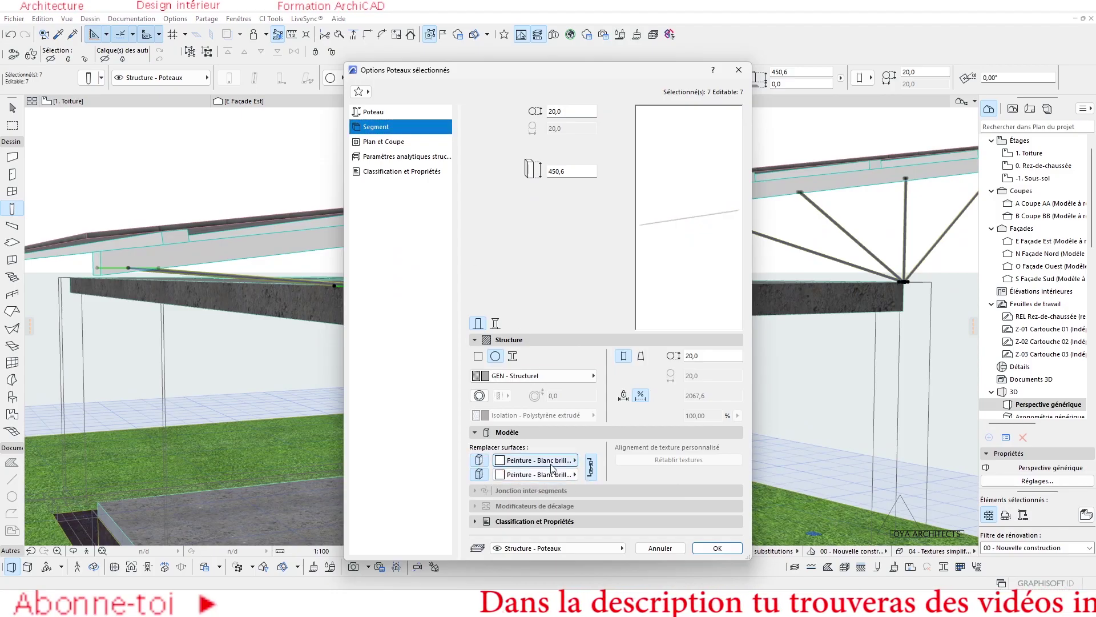
click(717, 548)
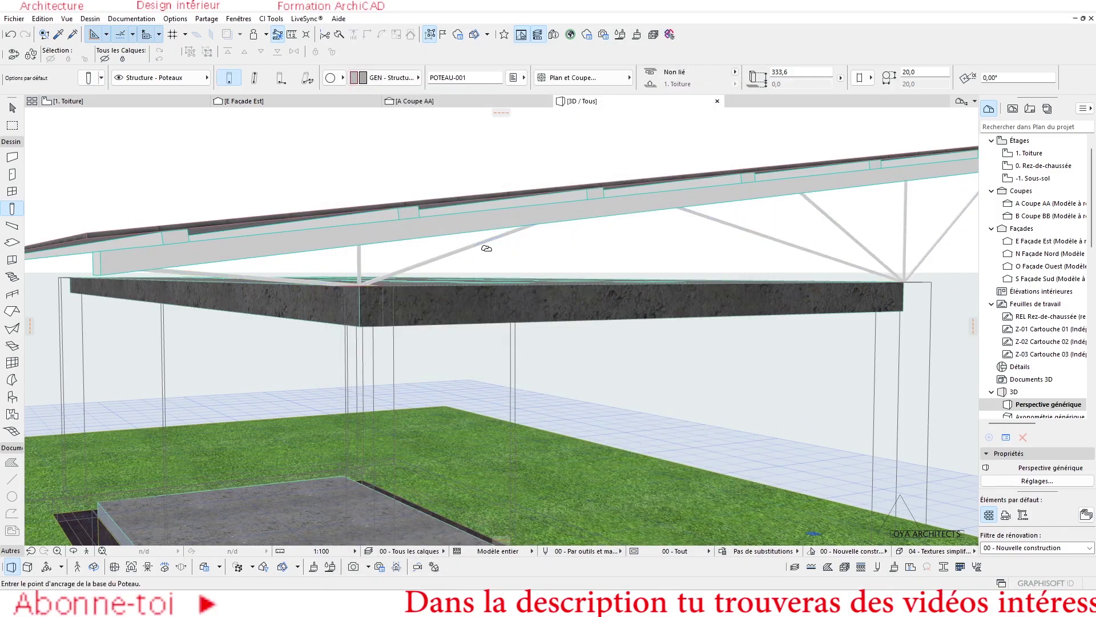
key(Escape)
Filter the layers by "mur" and switch the Structure - Murs extérieurs layer from wireframe to solid display in 3D.
scroll(509, 255, down, 4)
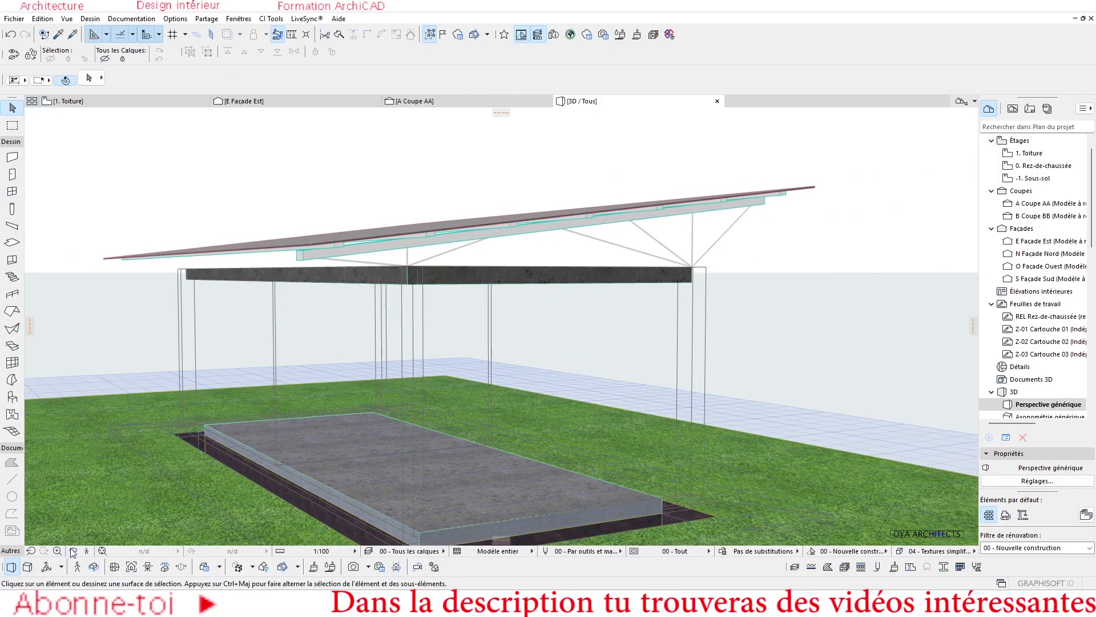
click(73, 551)
drag(513, 308, 482, 334)
click(568, 362)
click(629, 322)
click(628, 322)
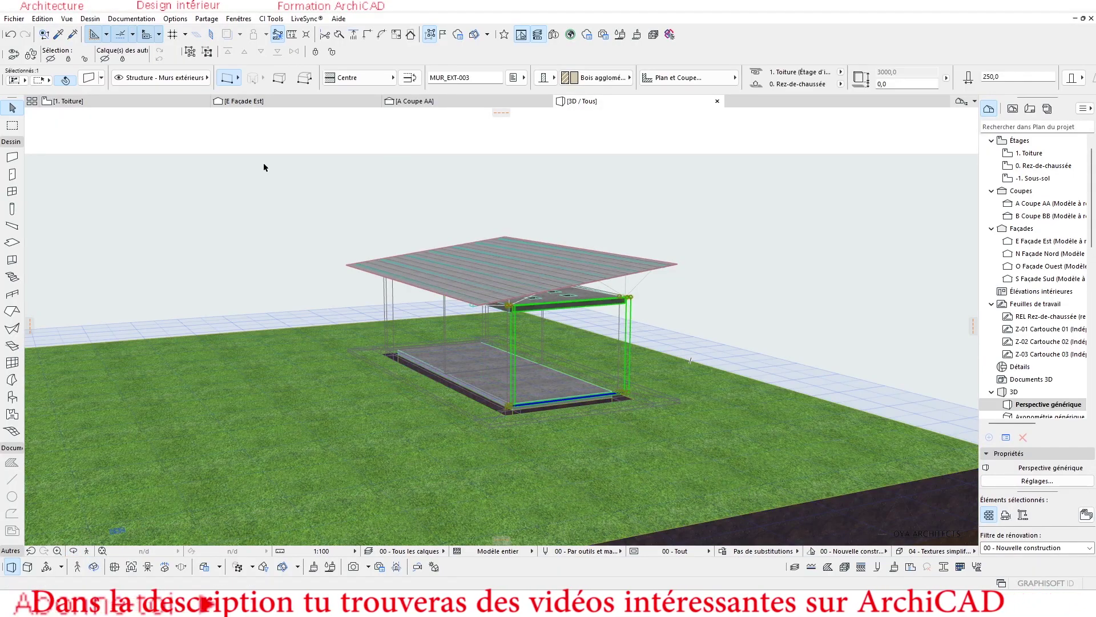
click(412, 289)
click(426, 287)
key(ctrl+l)
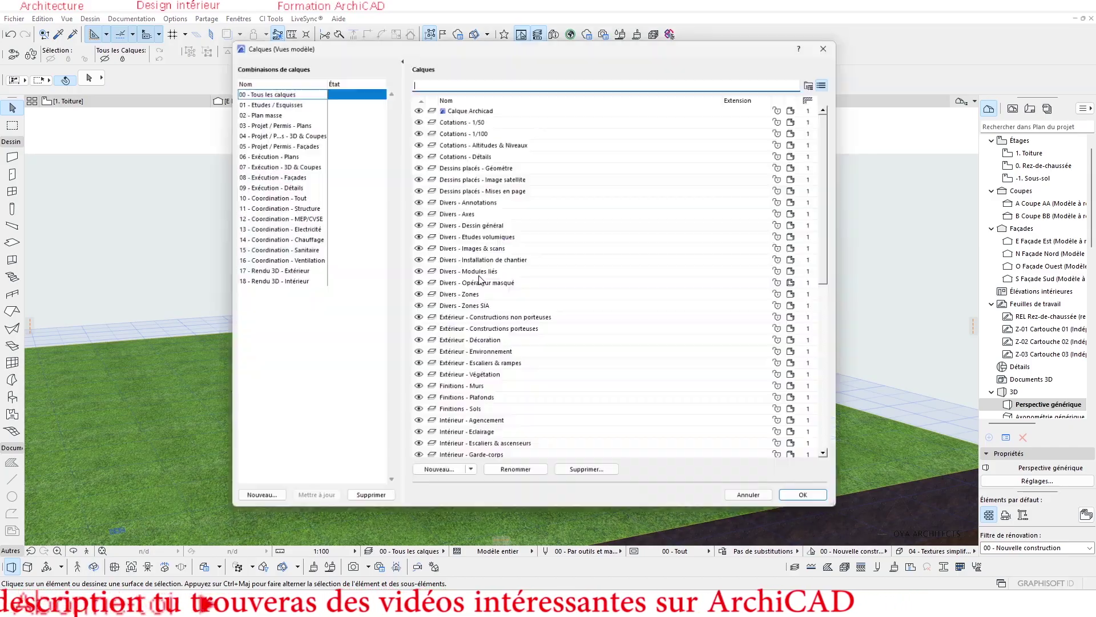
text(mur)
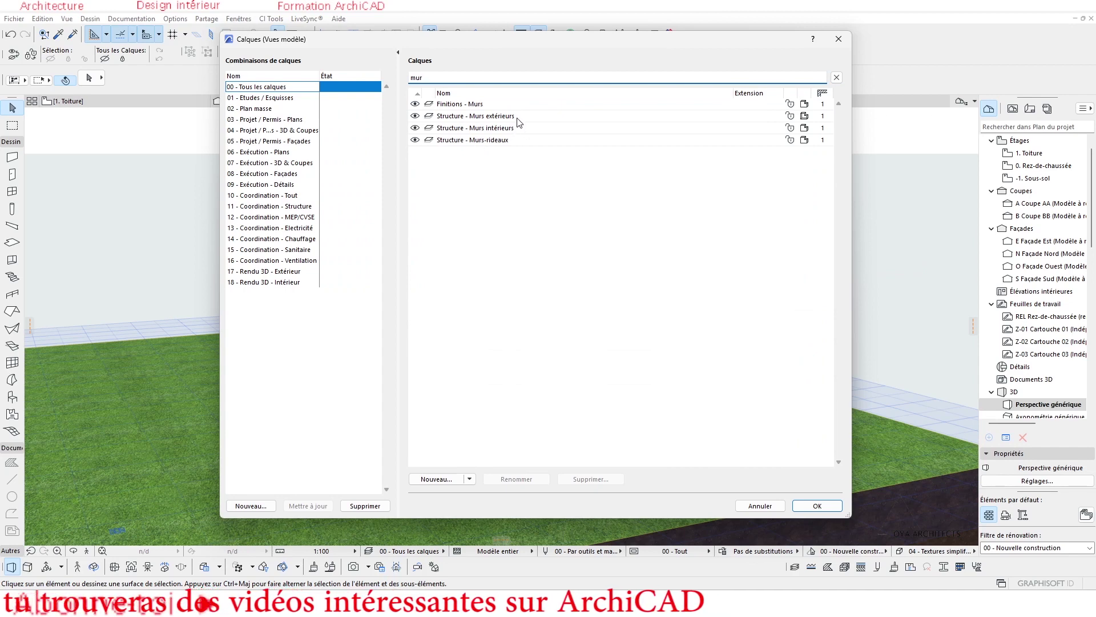
click(814, 116)
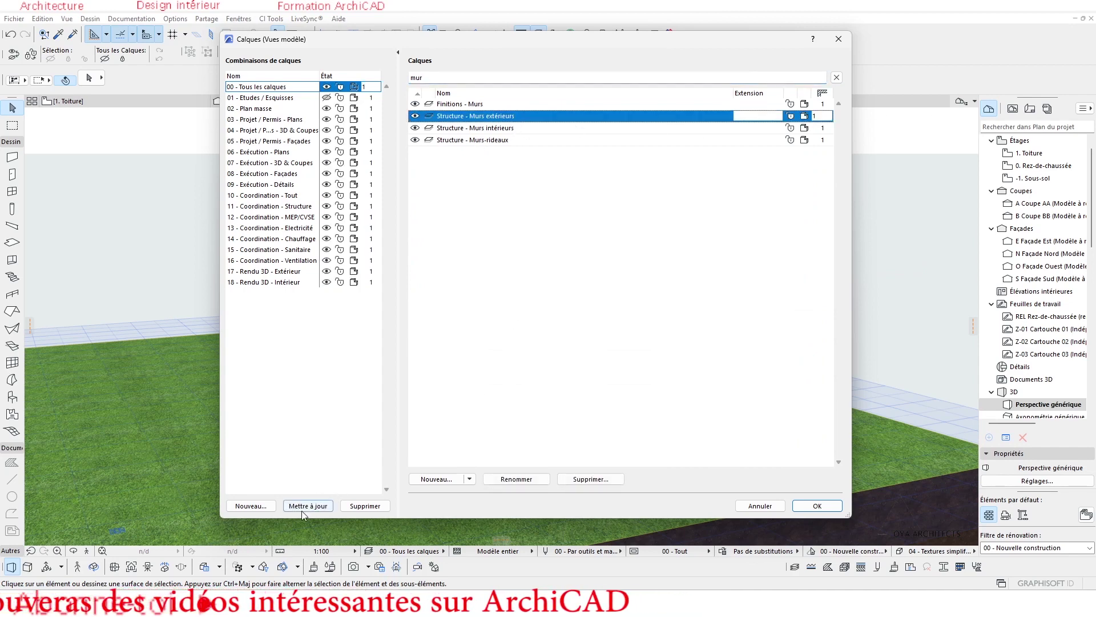
click(827, 510)
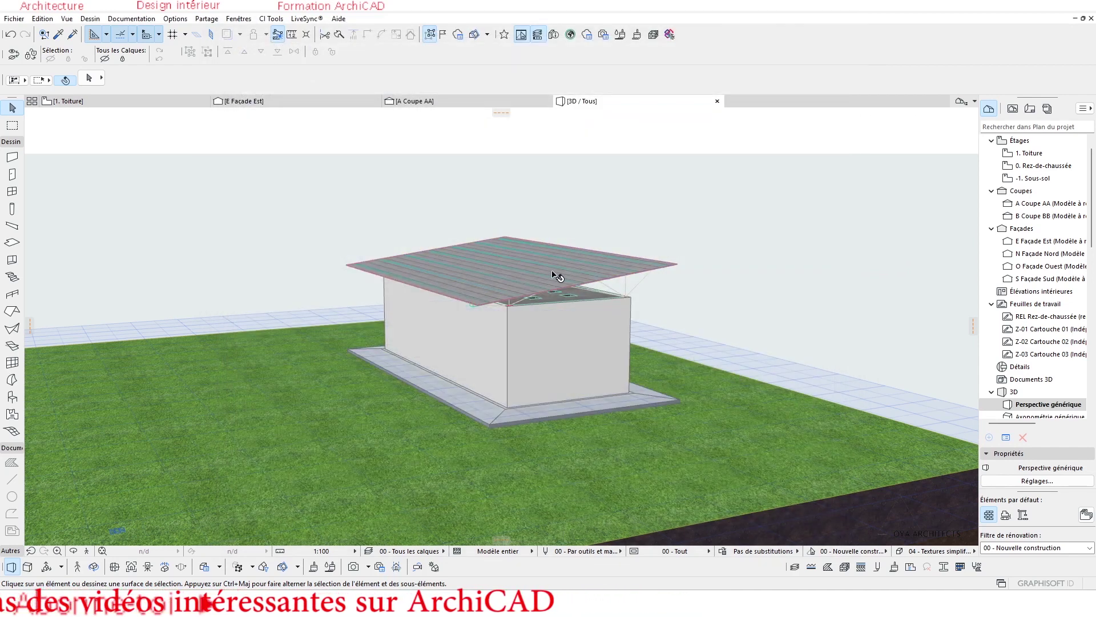
Select all the beams and purlins in 3D and add the posts fanning from the roof's high-side support to the selection.
click(73, 550)
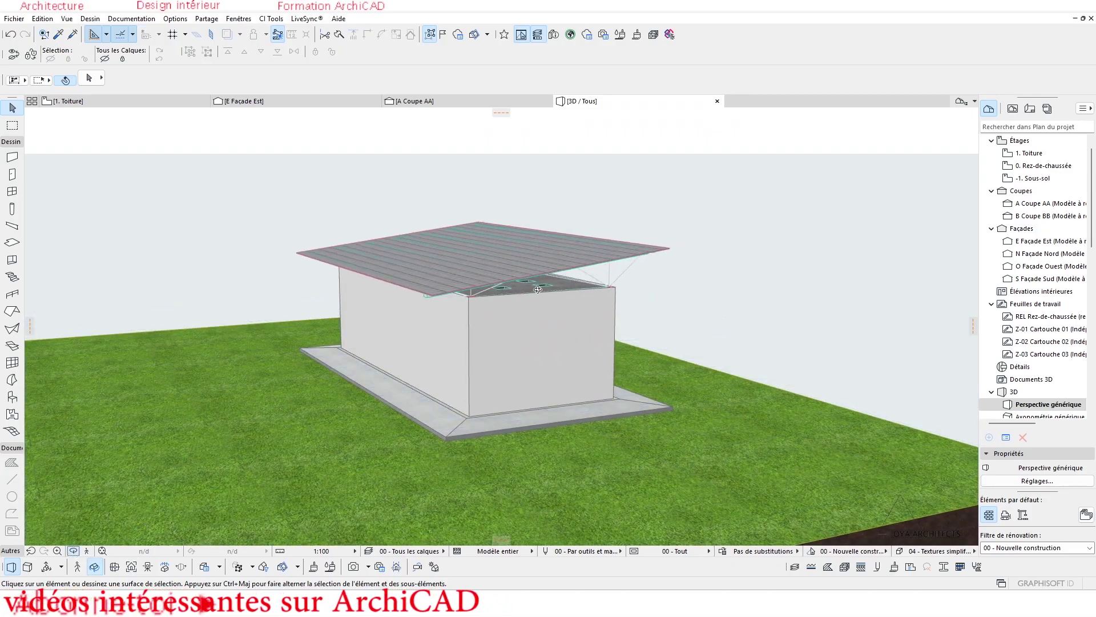
drag(582, 311, 617, 258)
scroll(617, 258, up, 5)
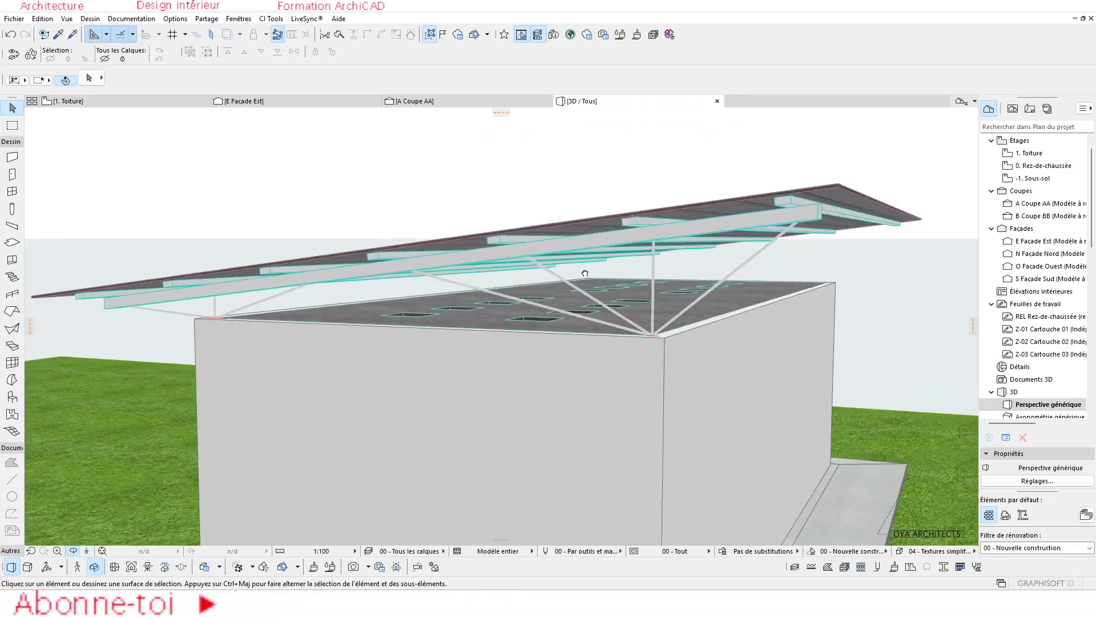
key(Escape)
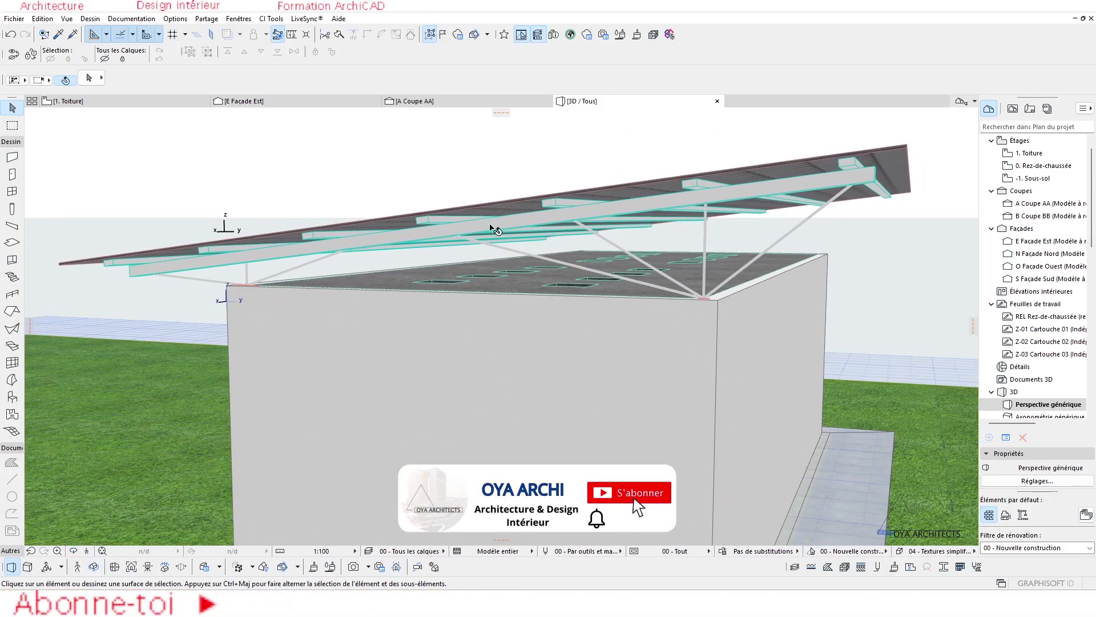
alt+click(502, 219)
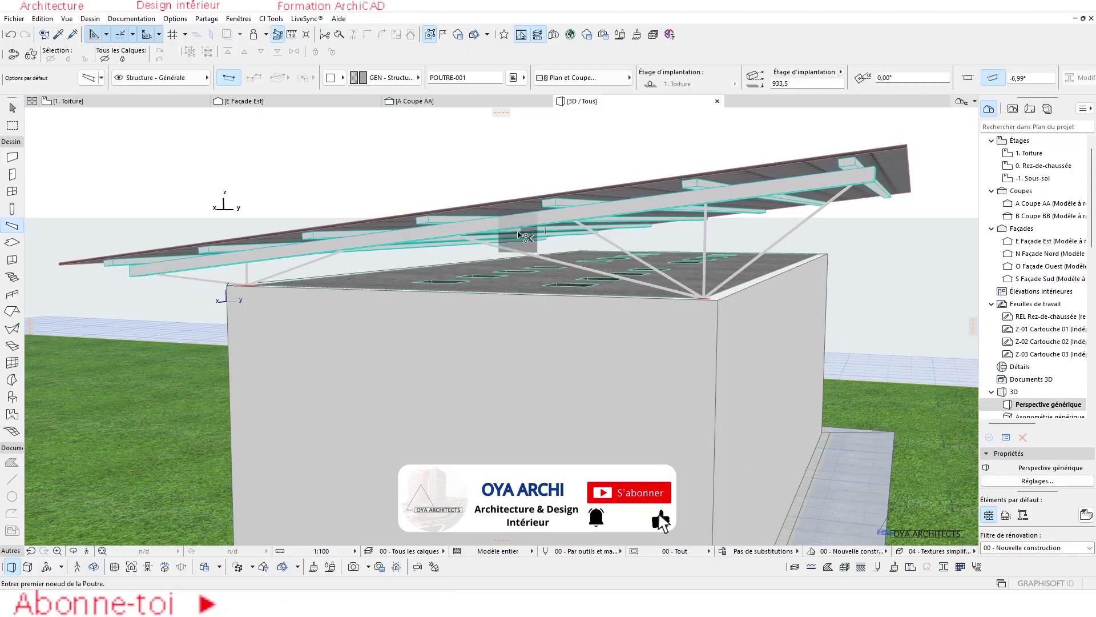
key(ctrl+a)
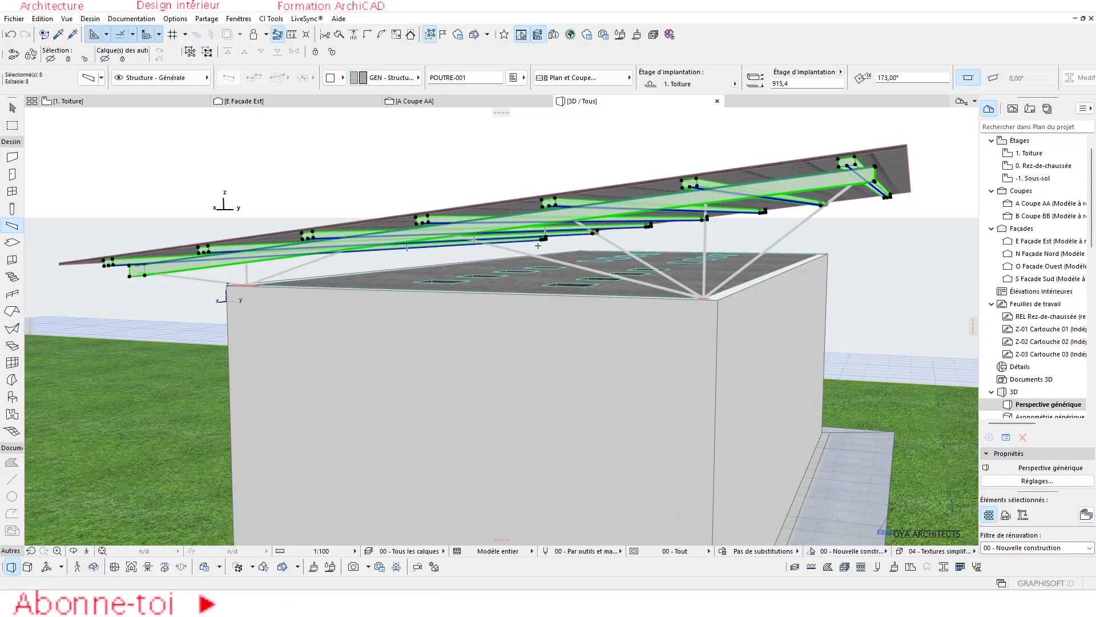
shift+click(776, 244)
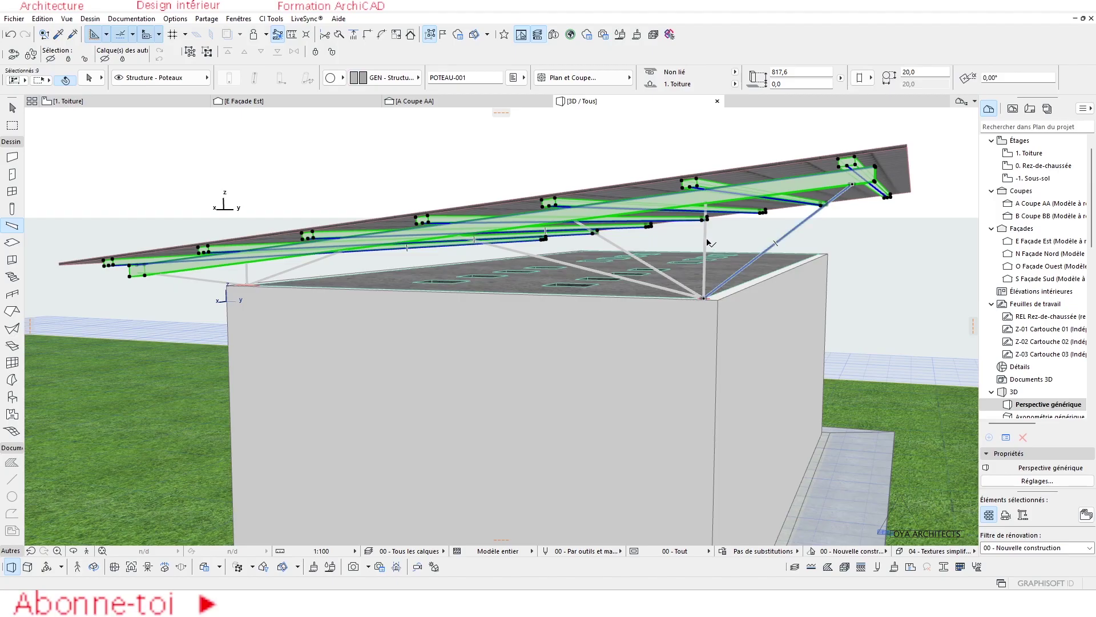
shift+click(631, 254)
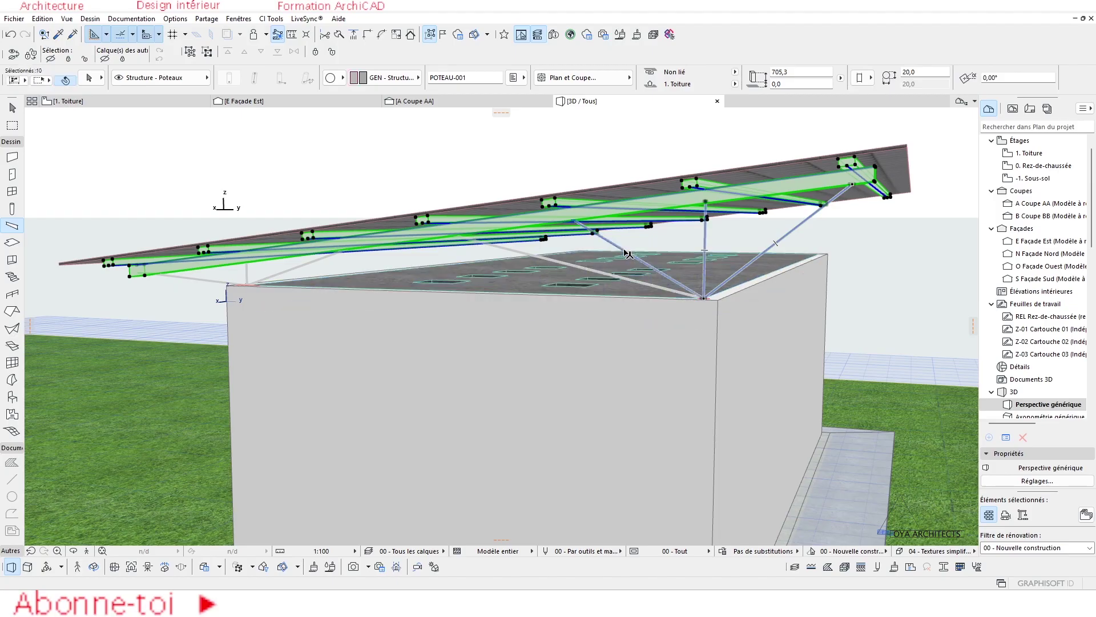
shift+click(572, 265)
shift+click(568, 265)
shift+click(568, 266)
shift+middle_drag(568, 265, 530, 265)
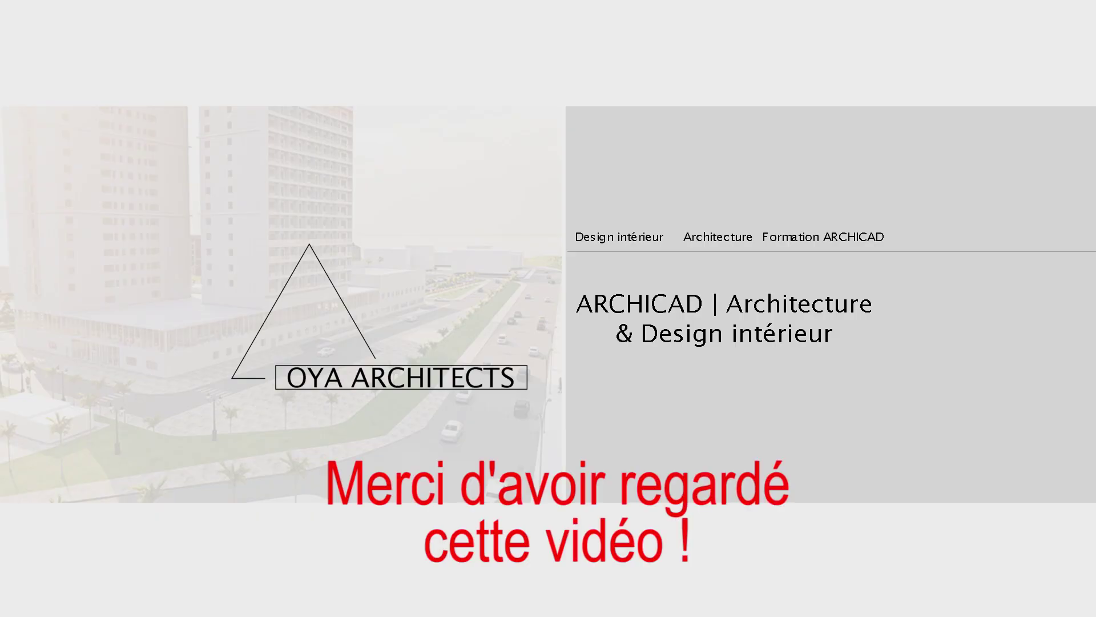